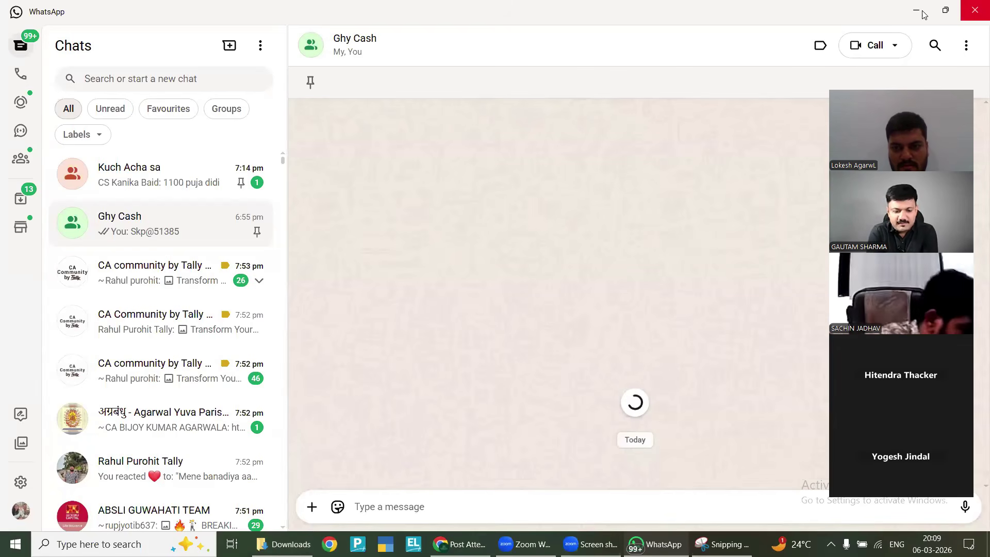
Switch from WhatsApp to the Downloads folder window in File Explorer
key("alt+Tab")
key("Tab")
key("Tab")
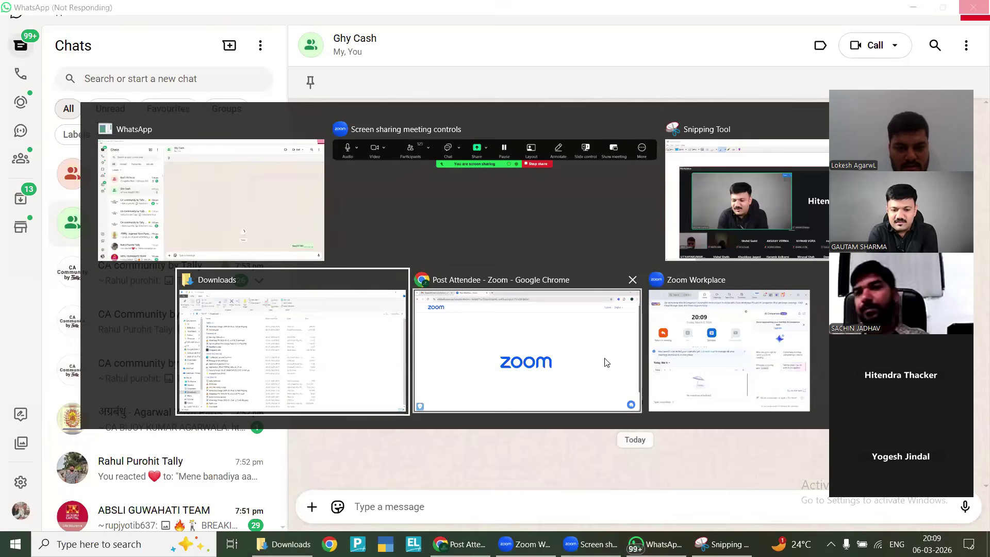
key("shift+Tab")
key("shift+Tab")
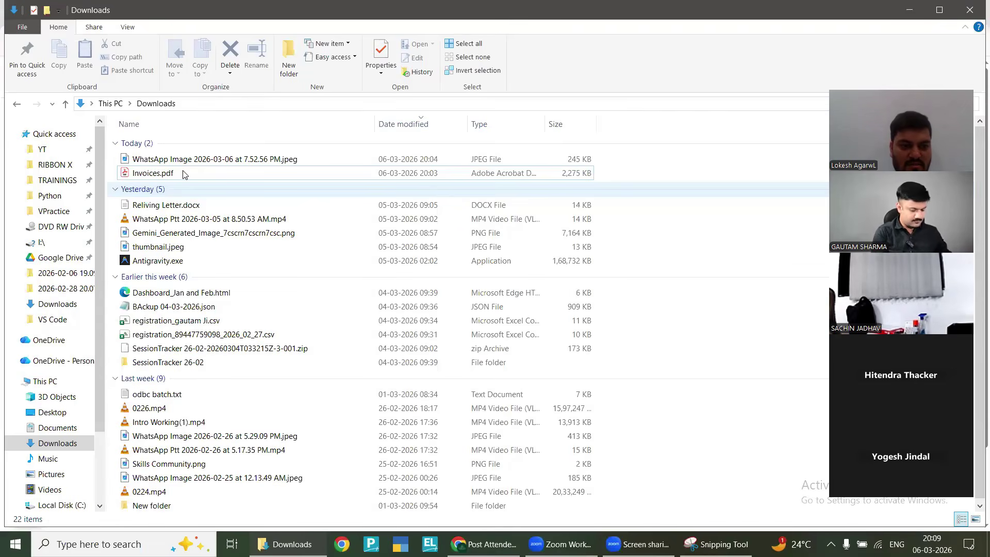
Look over Invoices.pdf, the WhatsApp image and Reliving Letter.docx in Downloads, then switch to Chrome
left_click(184, 175)
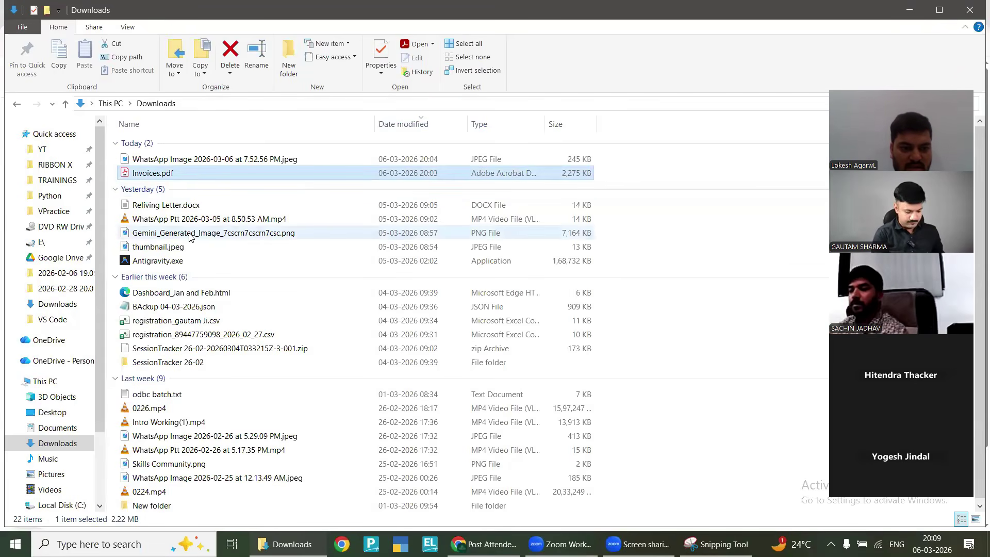
key("Up")
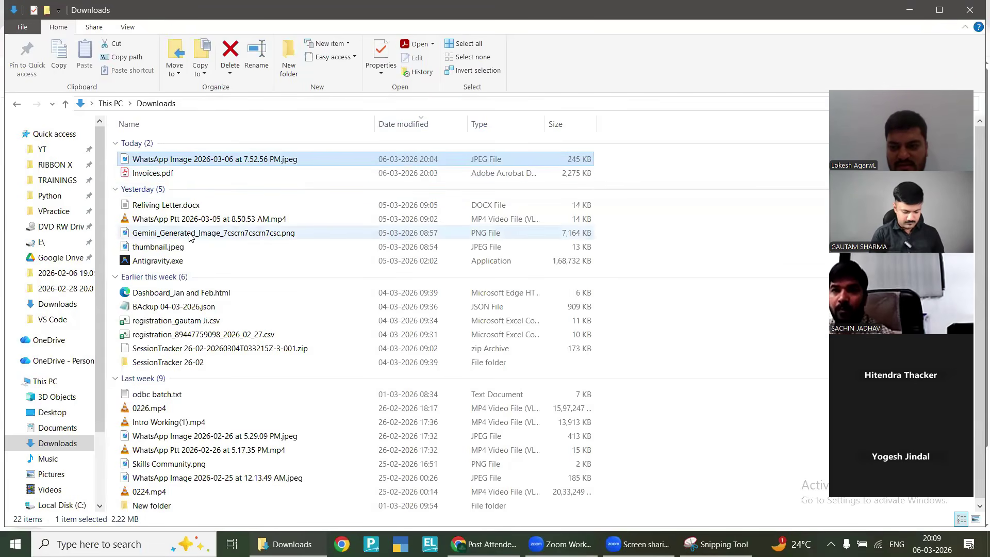
key("F2")
key("Escape")
key("Down")
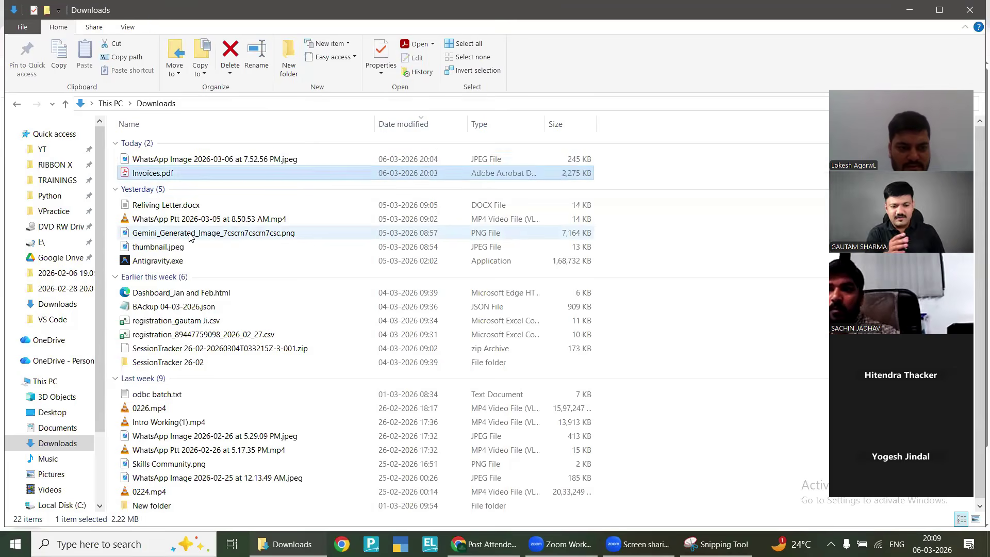
key("Up")
key("shift+Down")
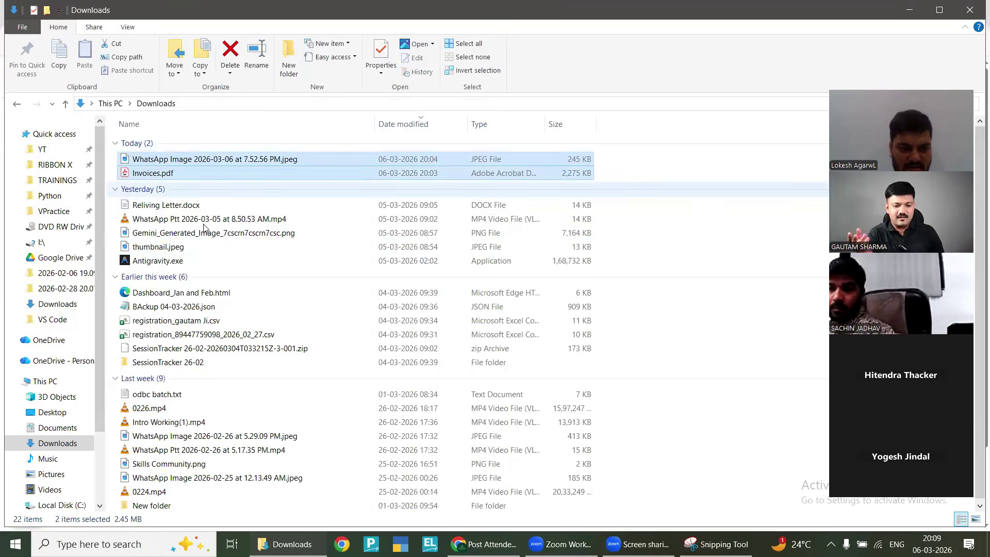
left_click(184, 205)
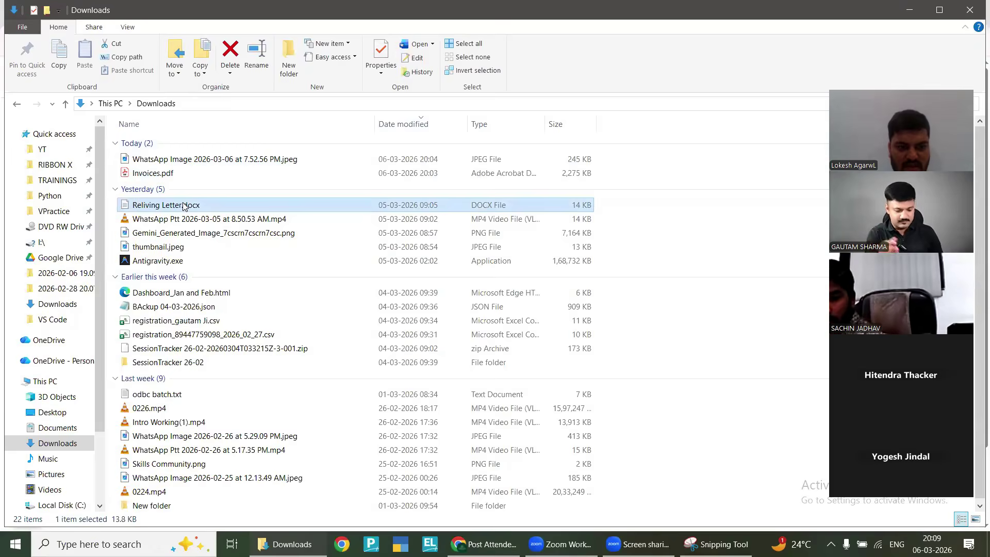
key("alt+Tab")
key("alt+Tab")
key("alt+Tab")
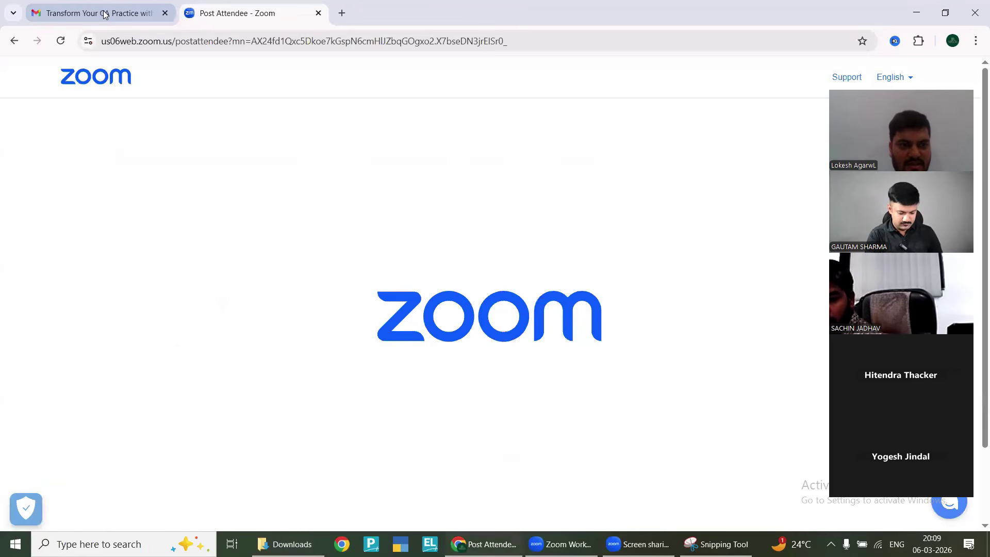
In Gmail, start a new message to the pasted recipient with subject 'Documents'
left_click(104, 14)
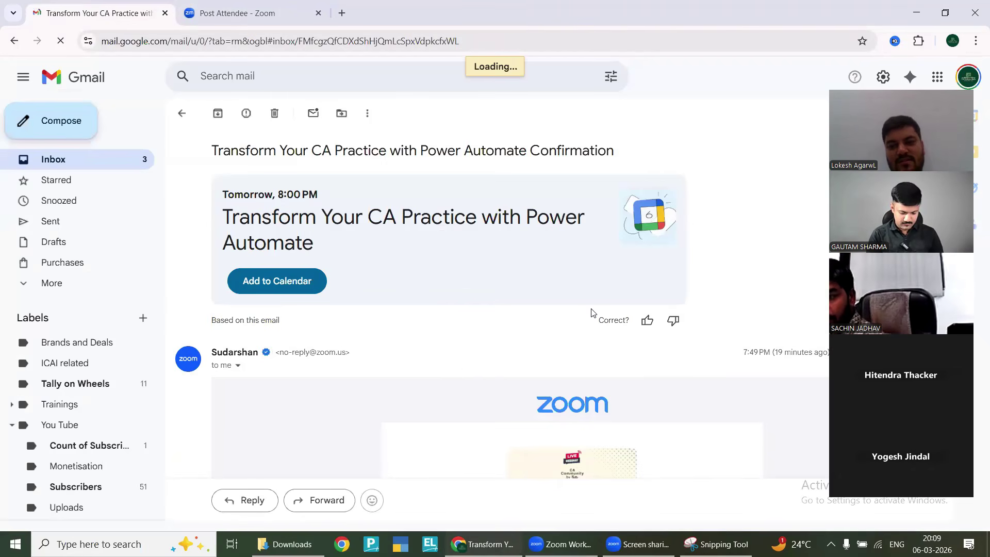
key("ctrl+v")
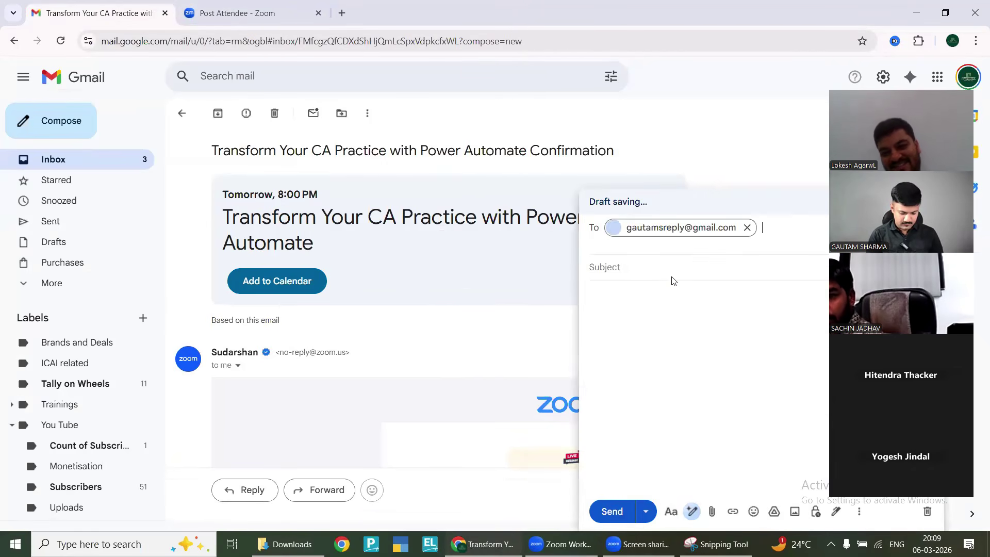
left_click(659, 262)
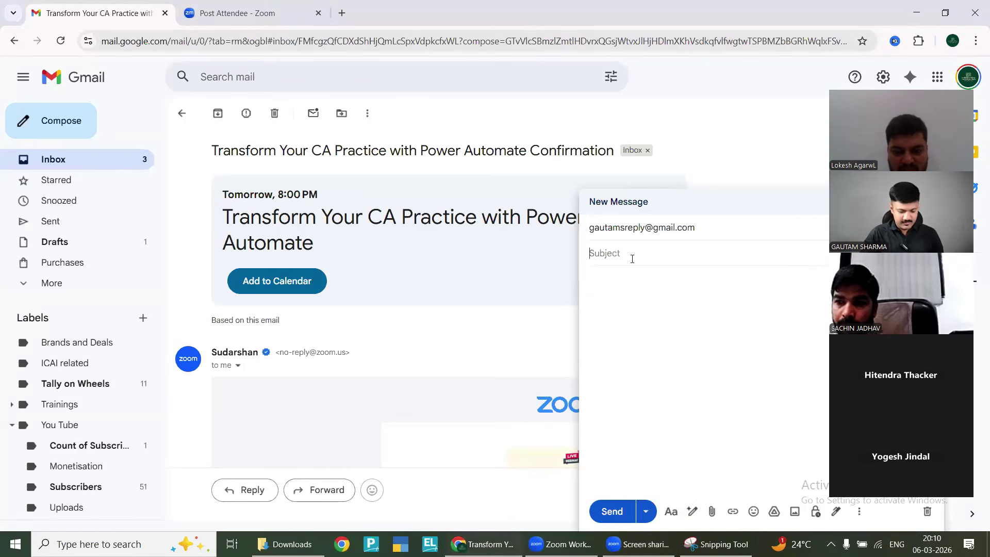
type("Documents")
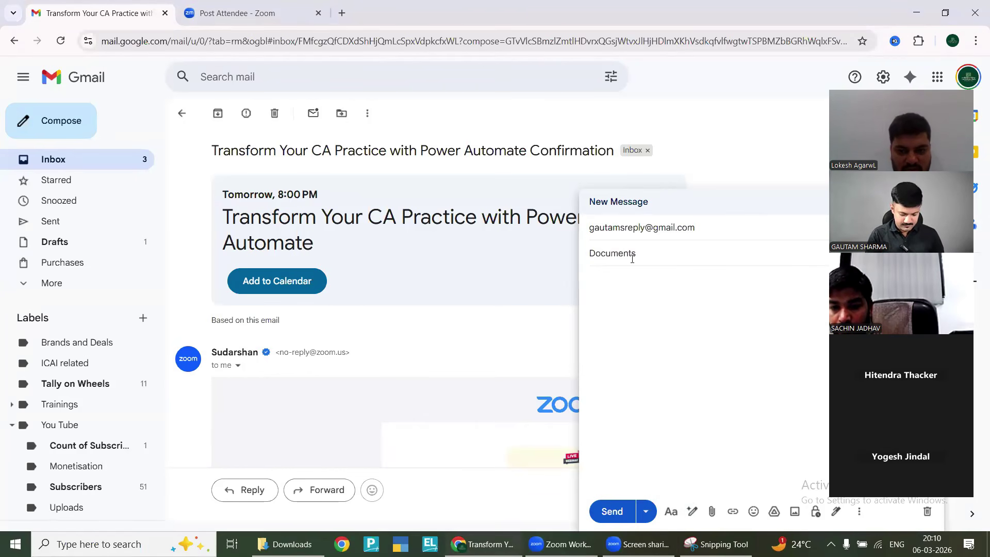
key("Tab")
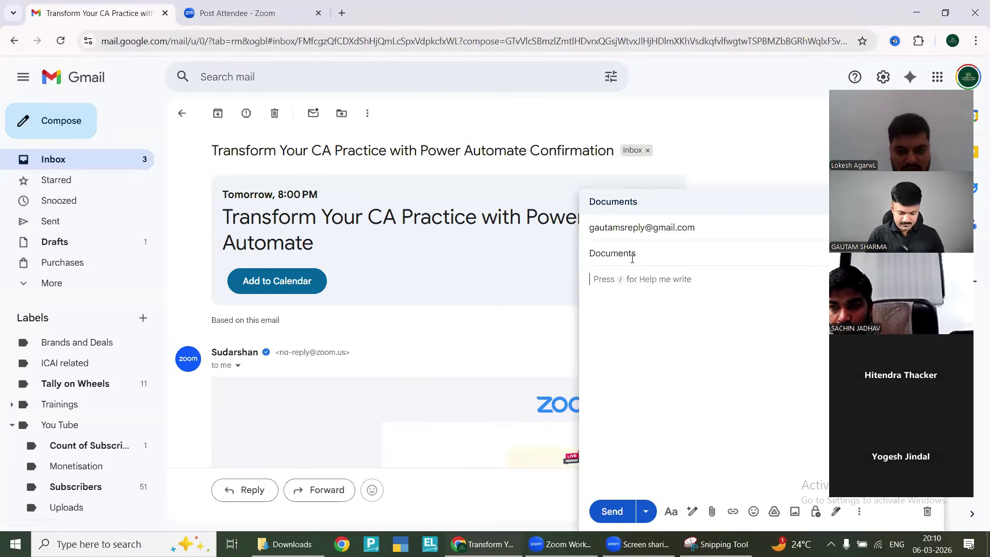
Drag Reliving Letter.docx, Invoices.pdf and the WhatsApp image from Downloads into the email
key("alt+Tab")
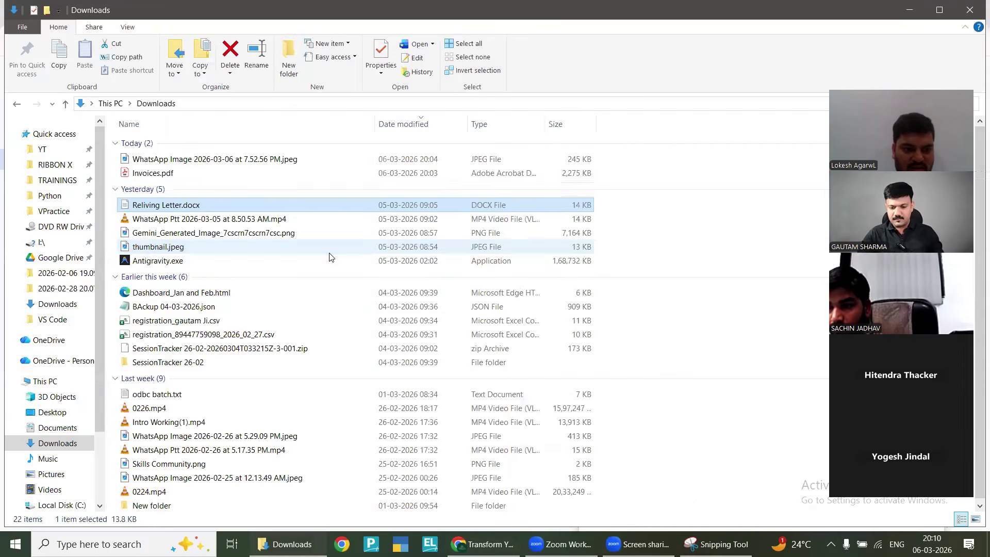
key("Up")
key("Up")
left_click(190, 204)
left_click(191, 173, "ctrl")
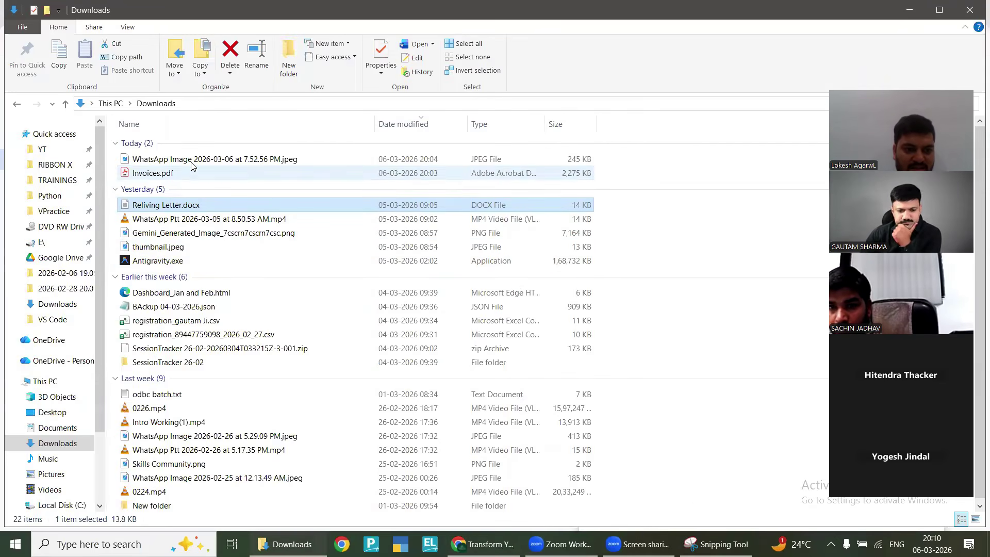
left_click(188, 161, "ctrl")
left_click_drag(179, 164, 689, 353)
key("alt+Tab")
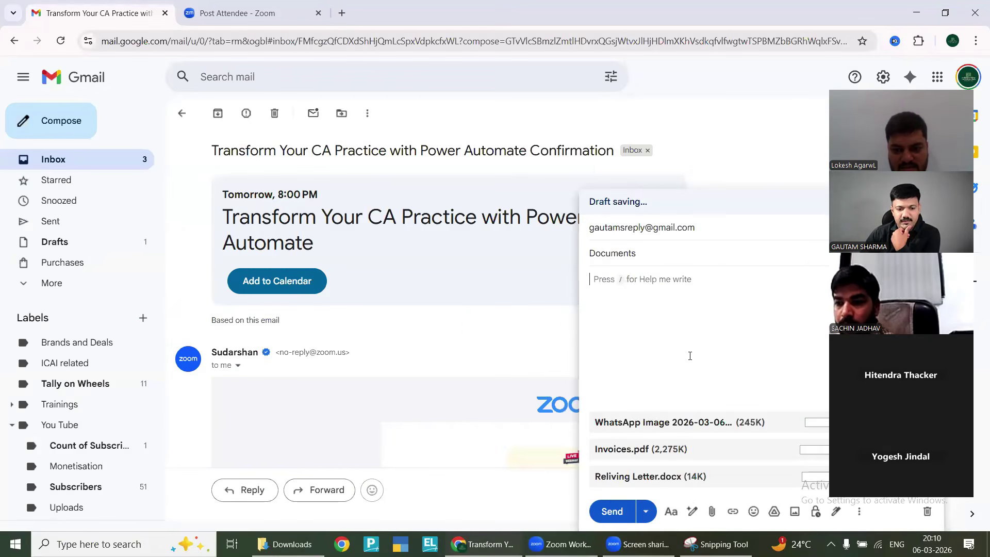
Drop in the three files, type 'Please find attached' in the body, and send the email
left_click(618, 286)
type("Please find attached ...")
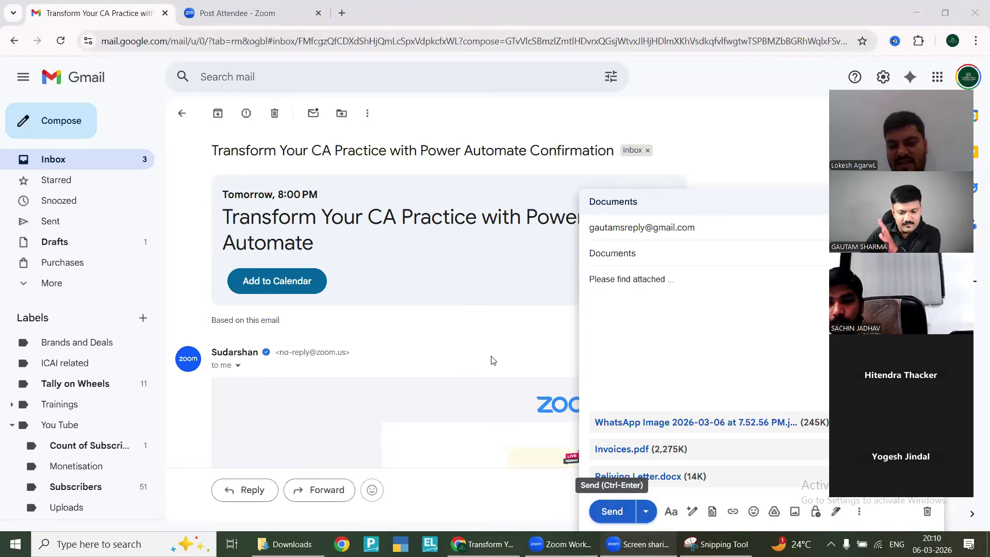
left_click(611, 511)
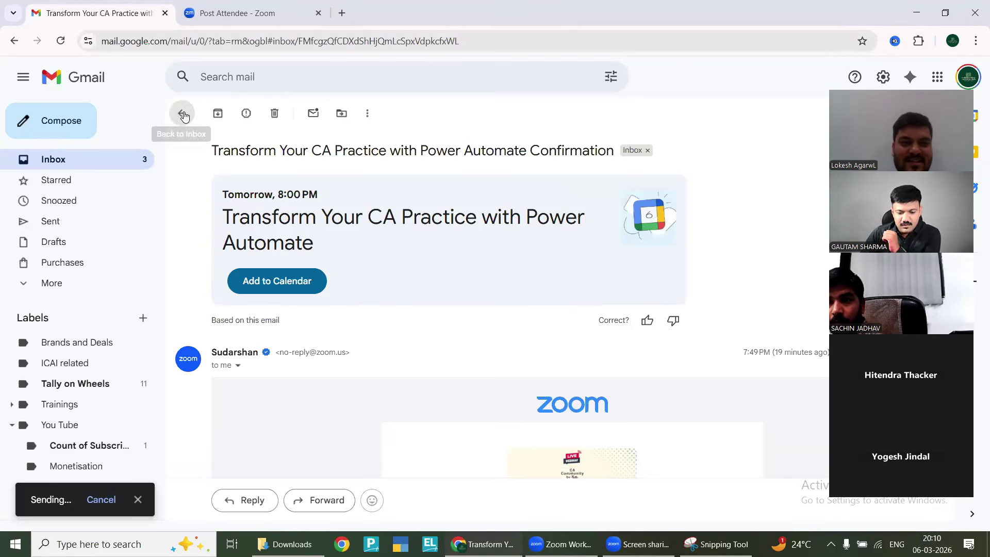
left_click(312, 277)
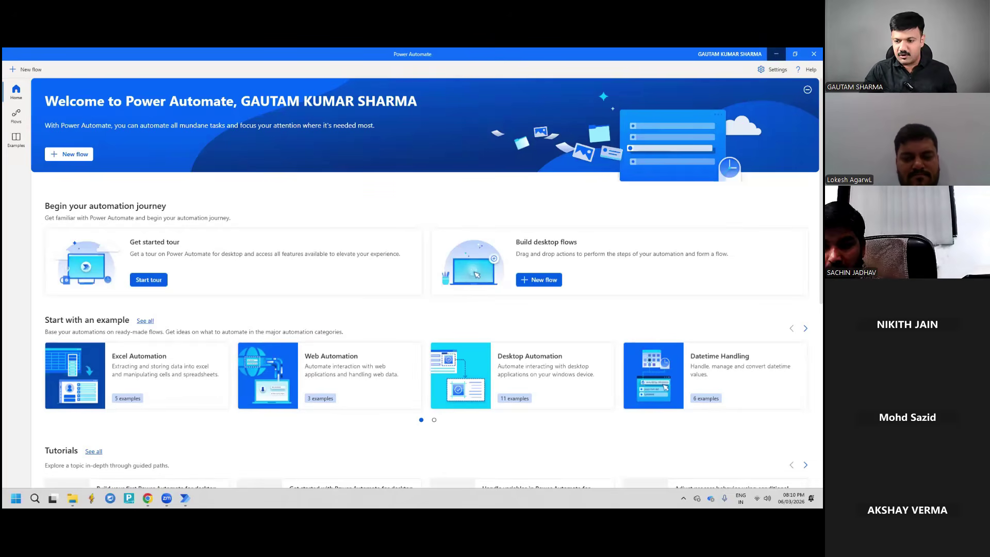
Minimize the Power Automate window to reveal the desktop
left_click(776, 54)
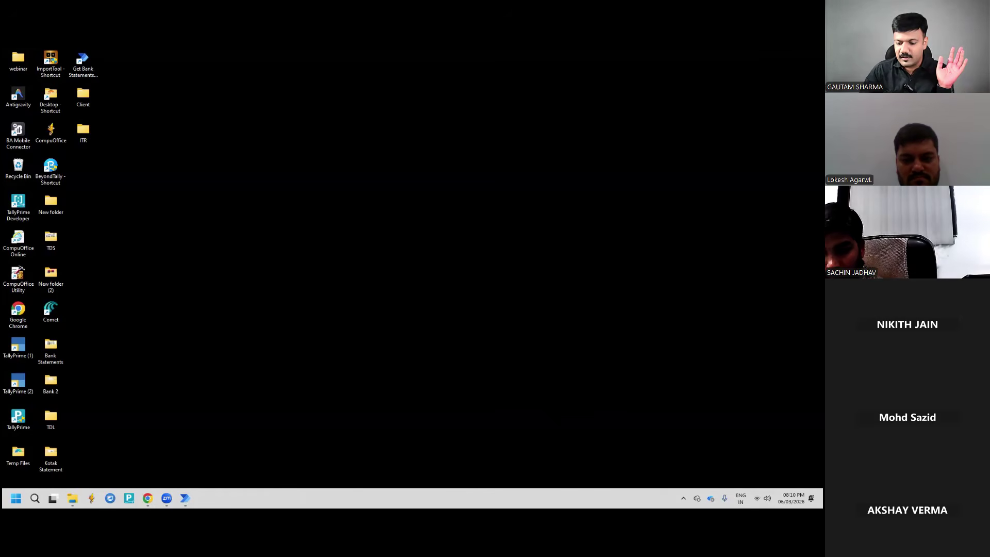
Pause and resume Google Drive syncing from the tray, then bring up the Attachments folder window
left_click(684, 498)
left_click(648, 458)
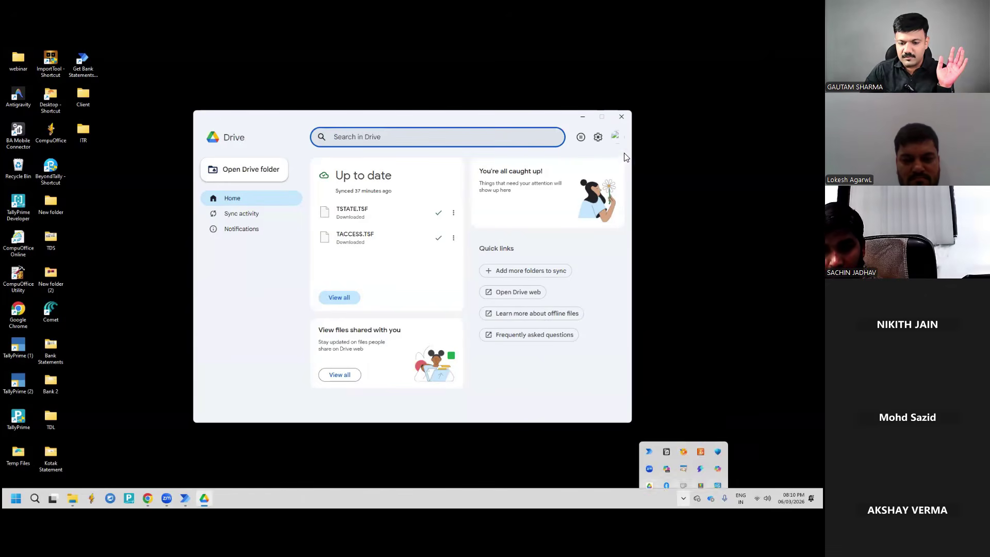
left_click(619, 137)
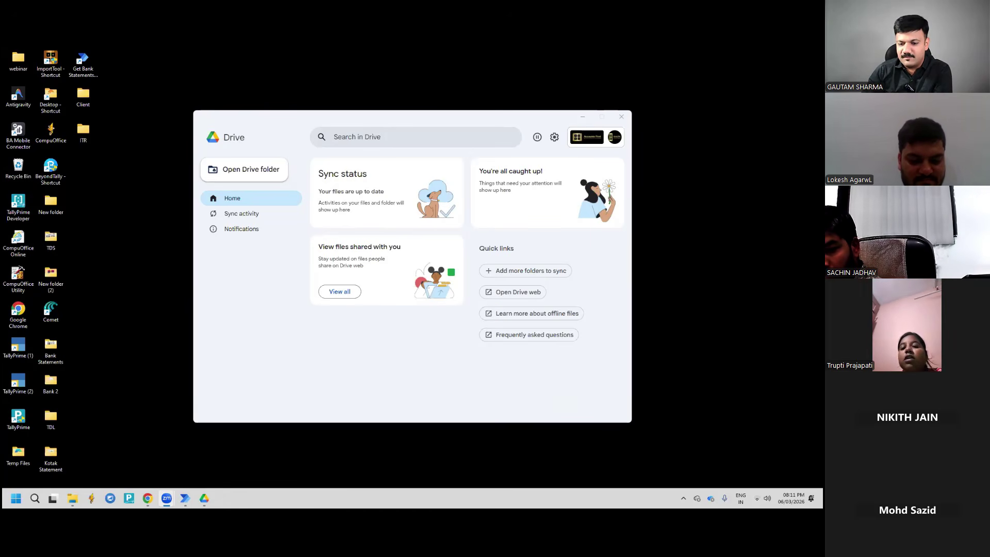
left_click(537, 137)
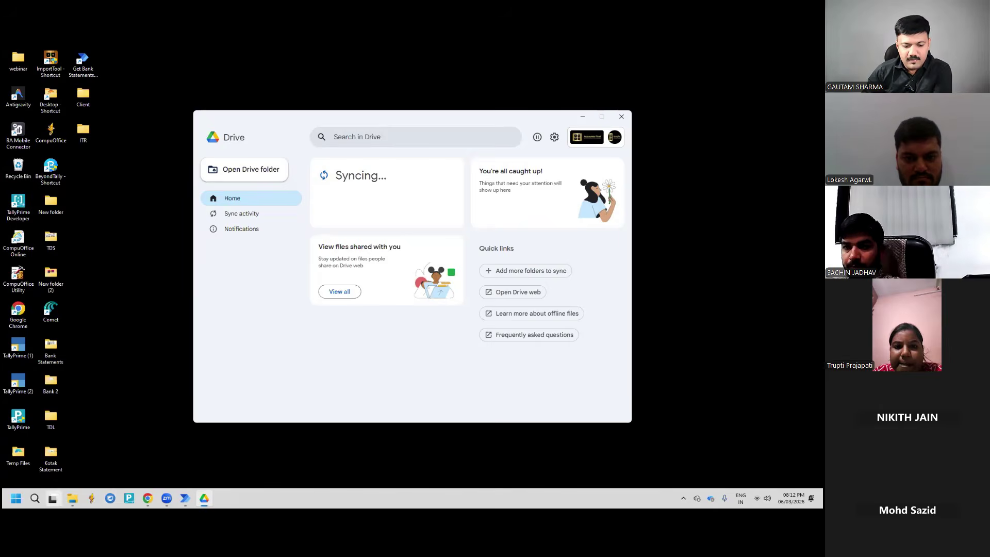
mouse_move(72, 498)
left_click(56, 454)
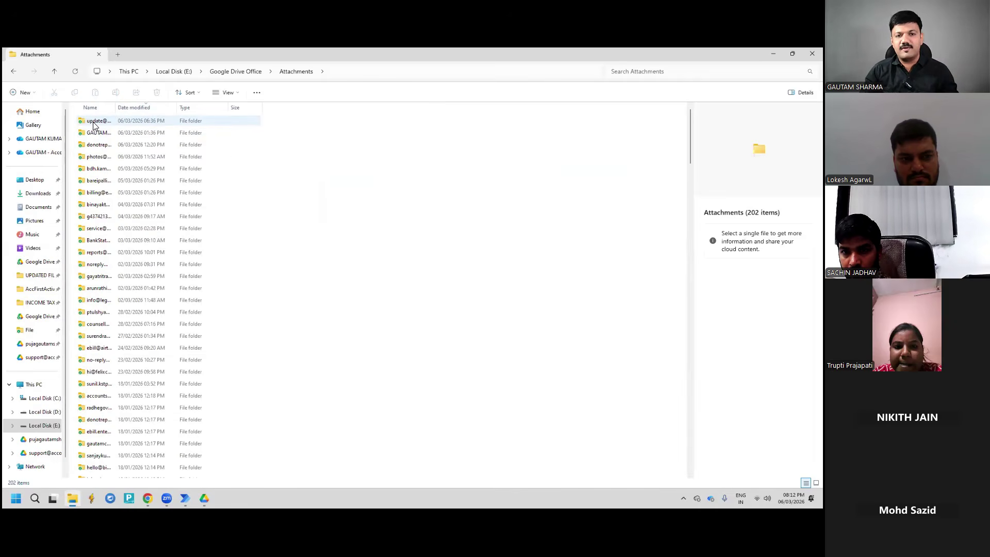
Open the next sender folder in Attachments to see its six date-named subfolders
mouse_move(94, 126)
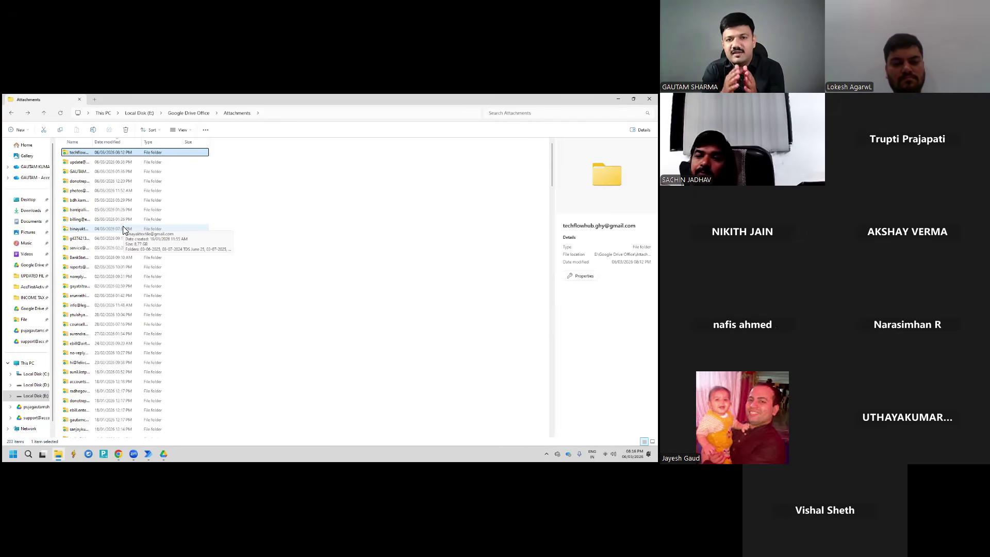
key("Down")
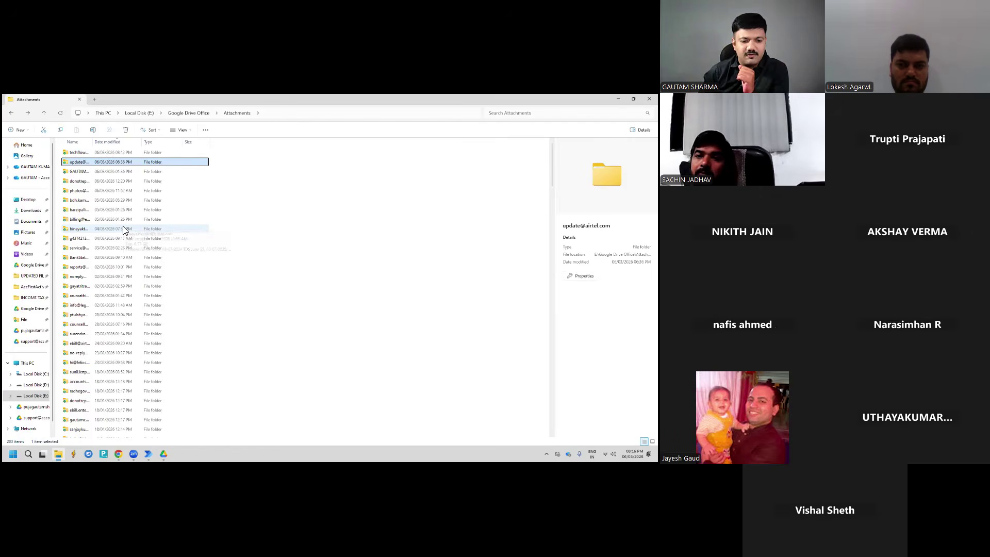
key("Return")
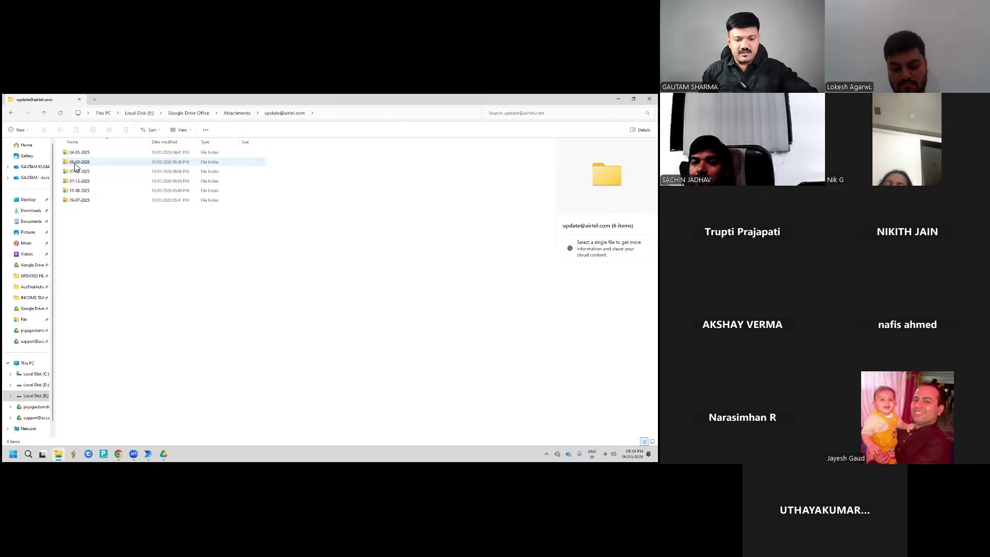
Check the PDF in the 06-03-2026 folder, go back, and close the Explorer window
left_click(77, 164)
double_click(77, 164)
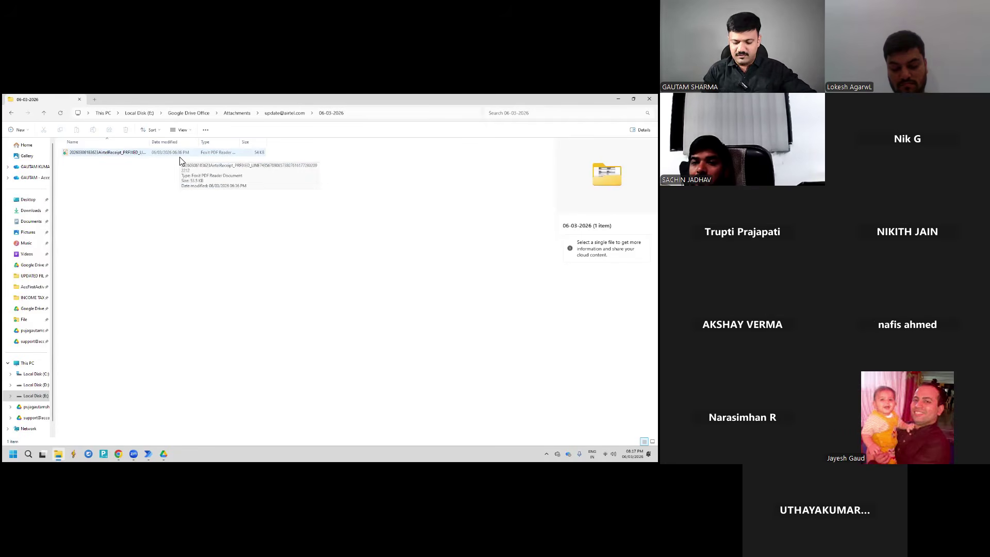
key("alt+Left")
key("alt+Left")
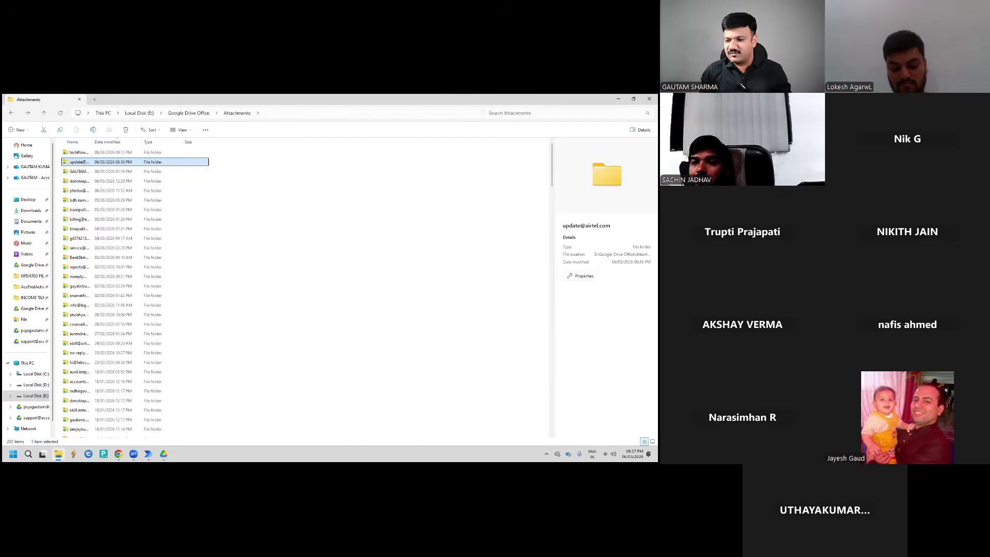
left_click(591, 112)
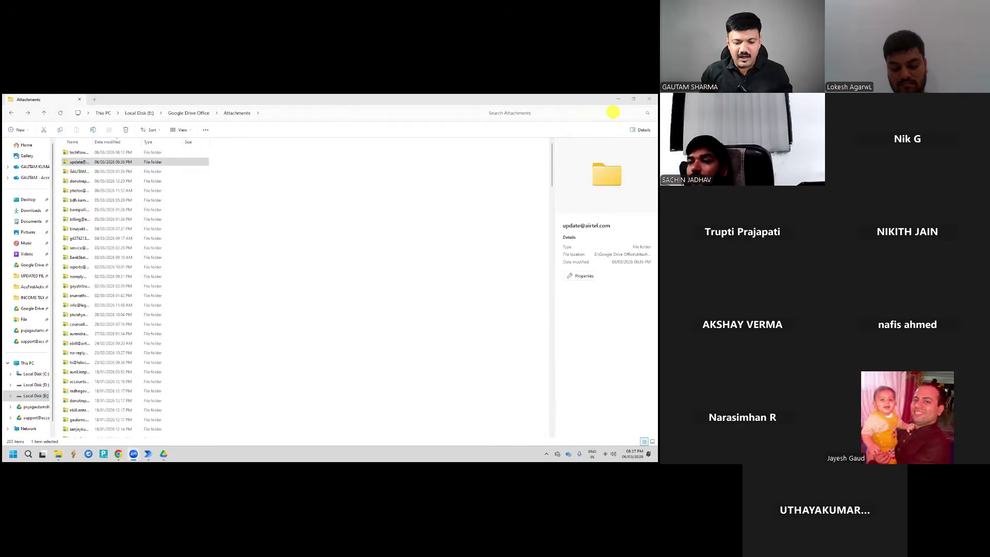
mouse_move(134, 454)
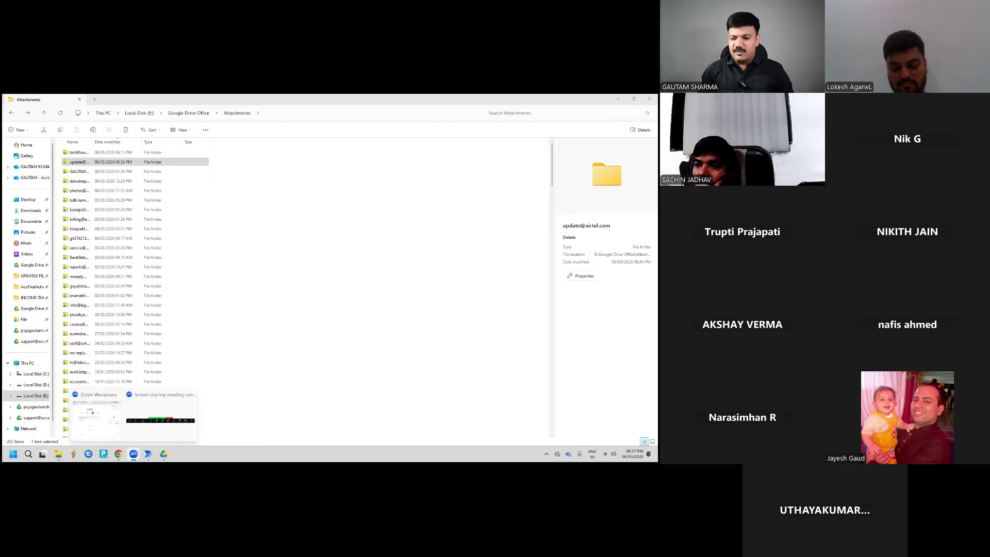
left_click(649, 98)
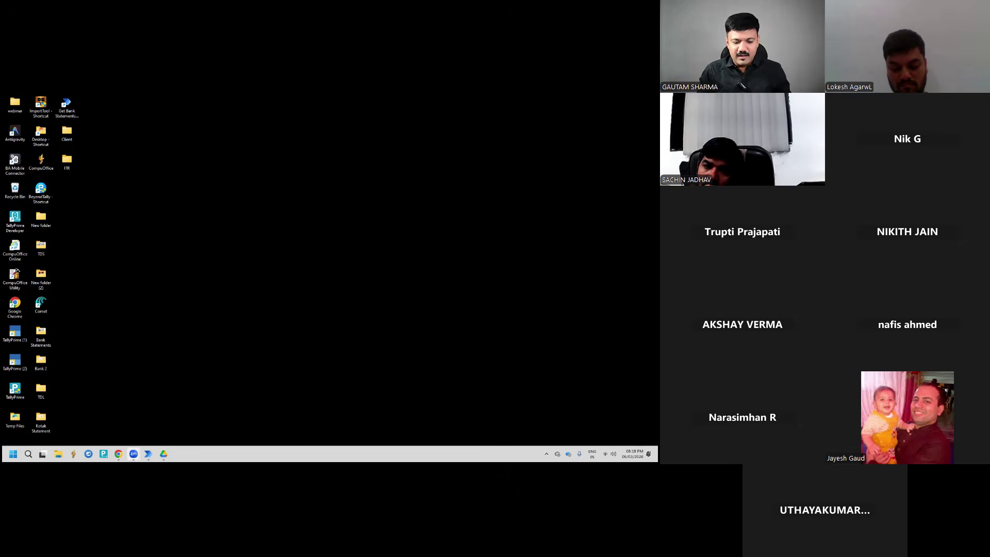
In Chrome, open a new tab and go to make.powerautomate.com
left_click(118, 454)
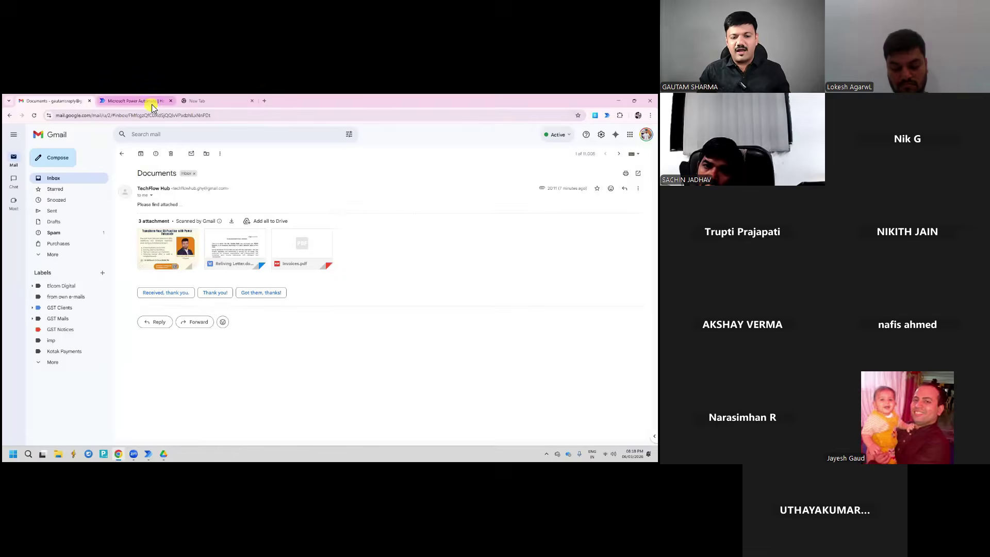
left_click(150, 103)
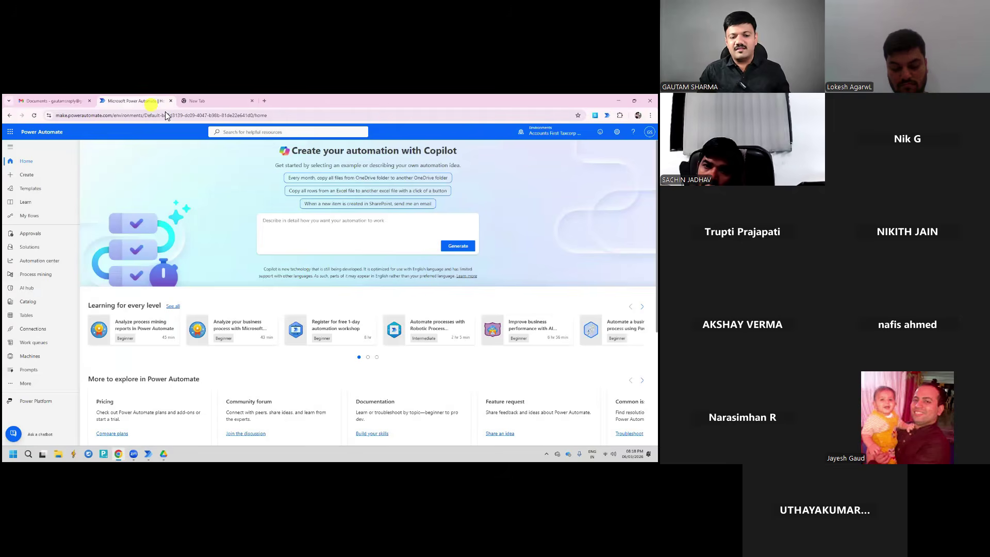
left_click(203, 100)
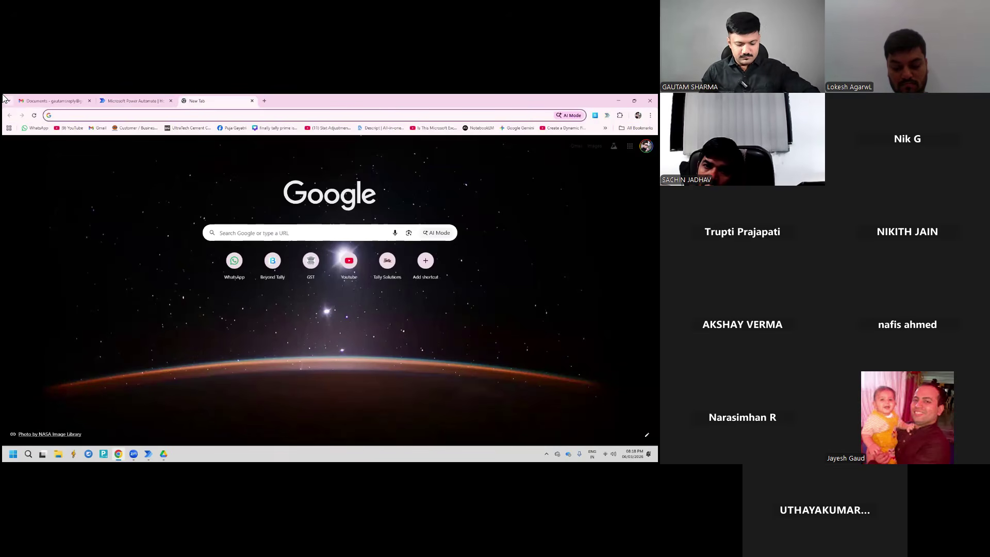
type("make.powerautomate.com")
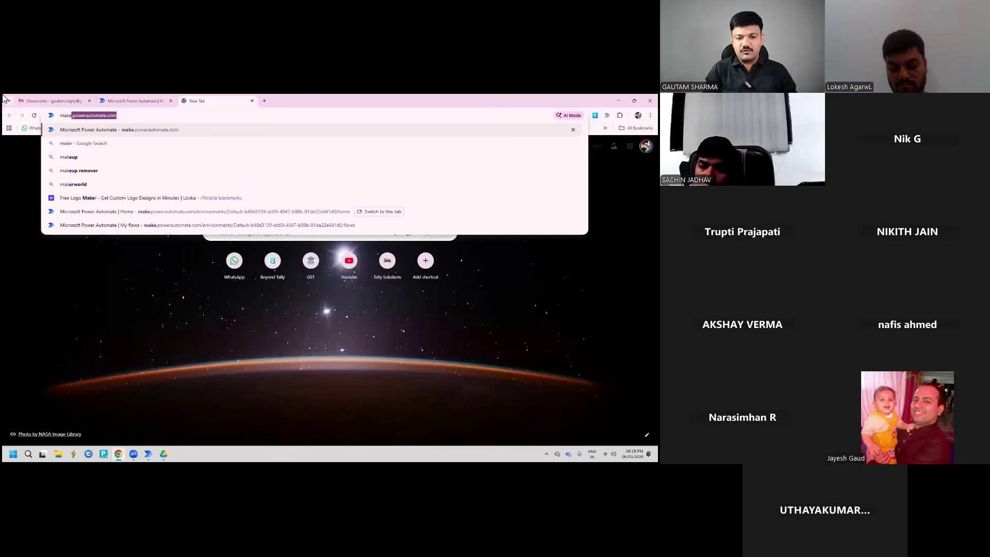
key("Return")
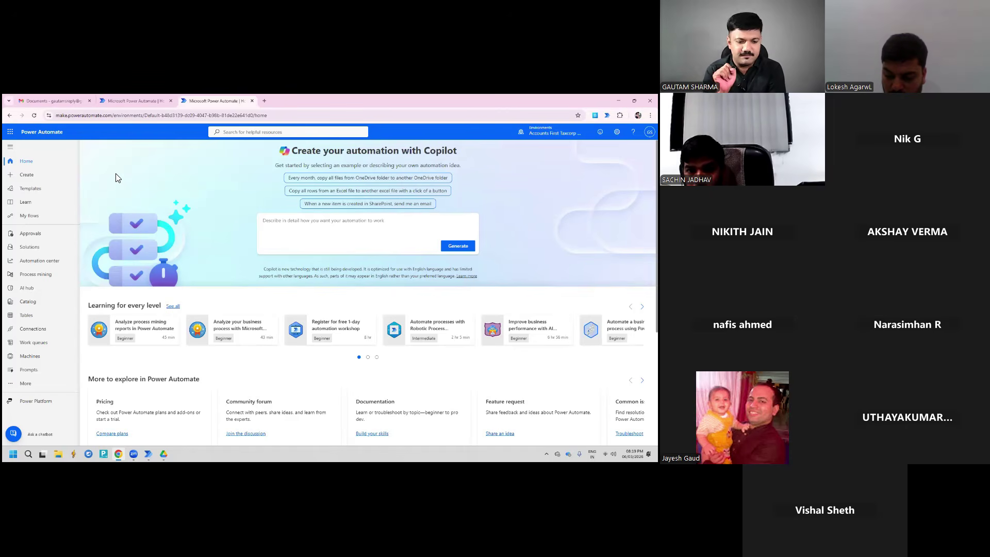
Open My flows and select the Save Gmail attachments flow
left_click(30, 217)
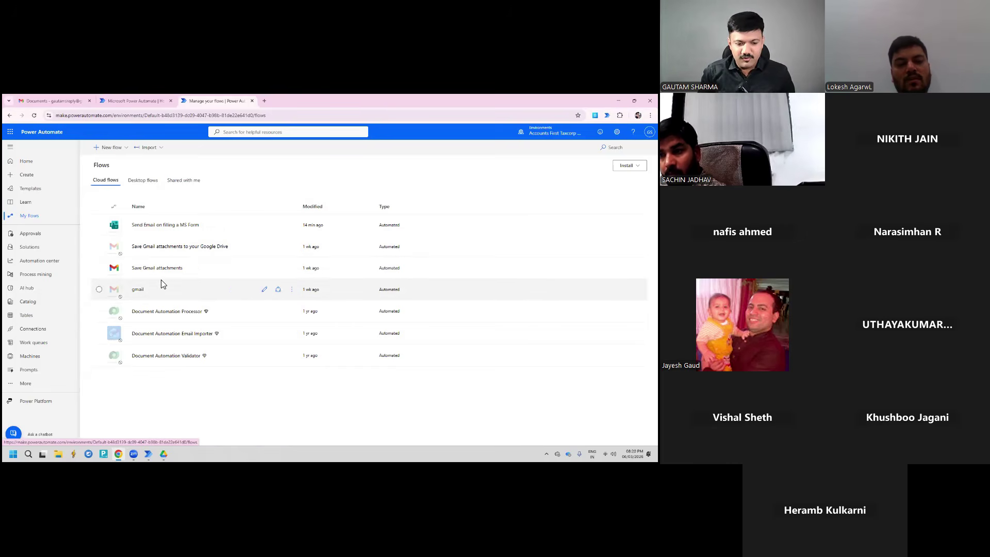
left_click(226, 272)
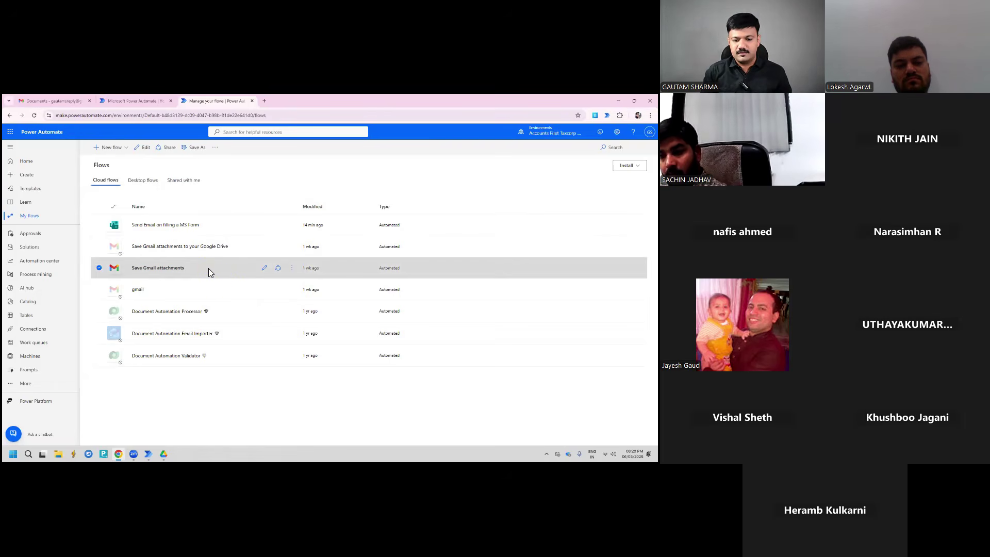
Open the Save Gmail attachments flow for editing and inspect its new-email trigger settings
left_click(268, 272)
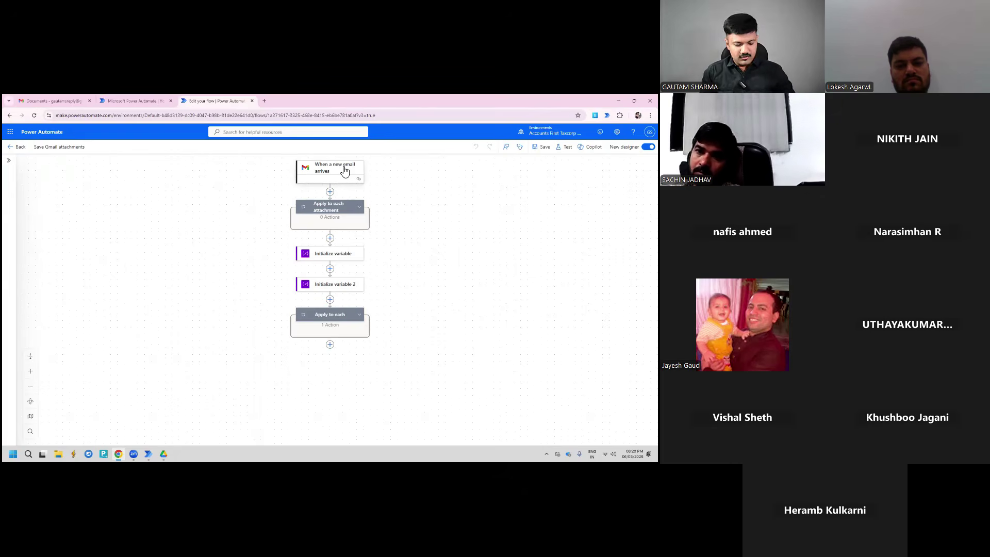
left_click(345, 171)
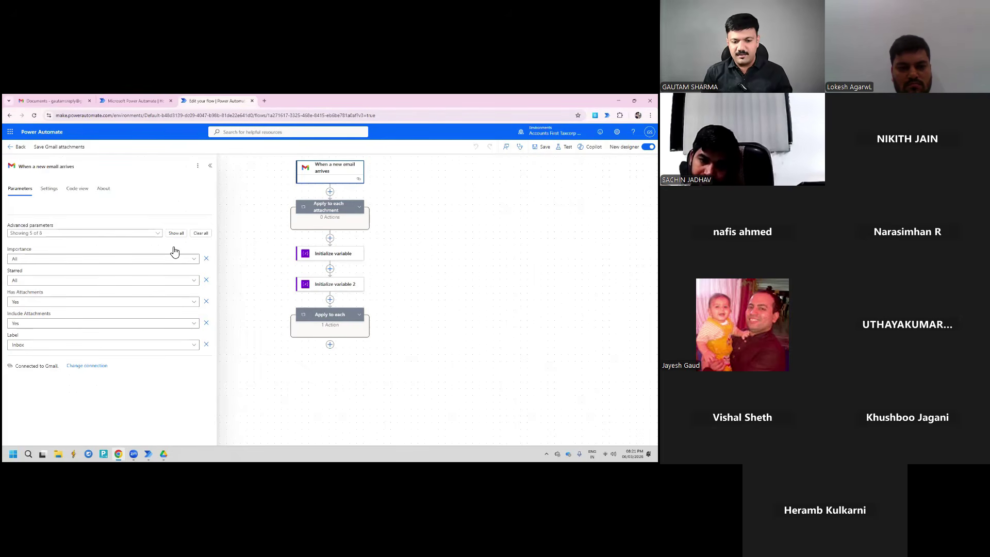
left_click(230, 228)
Review the Apply to each attachment loop settings and the final Apply to each loop
left_click(324, 211)
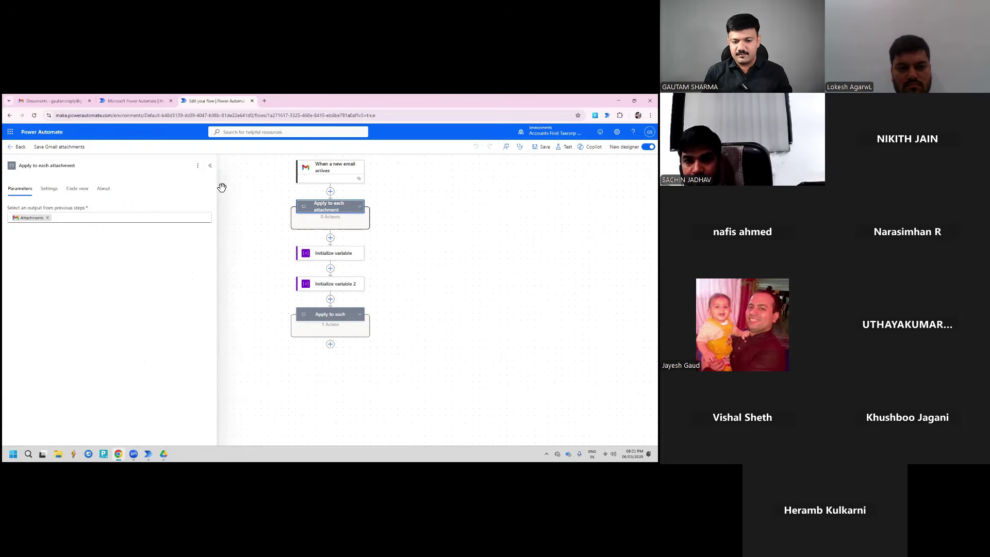
left_click(211, 167)
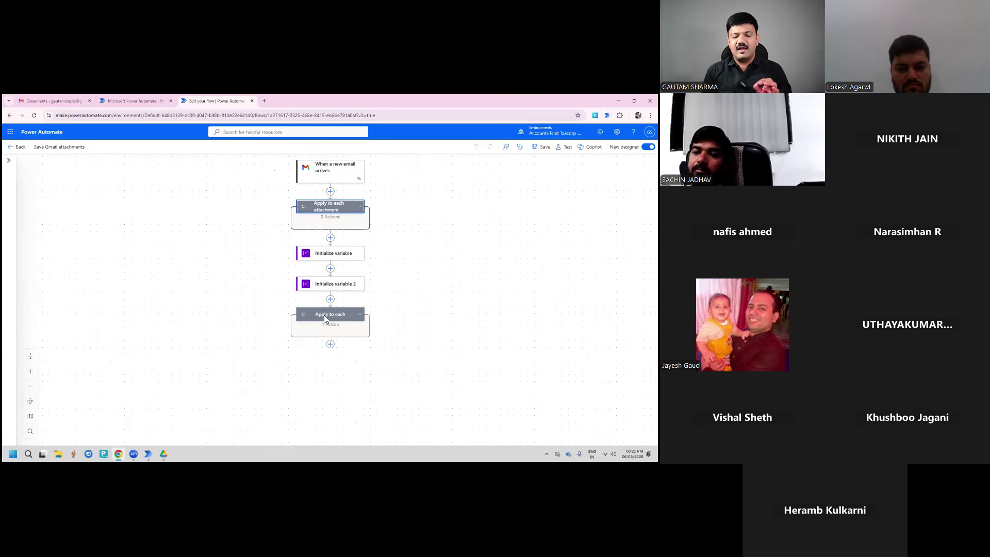
left_click(324, 314)
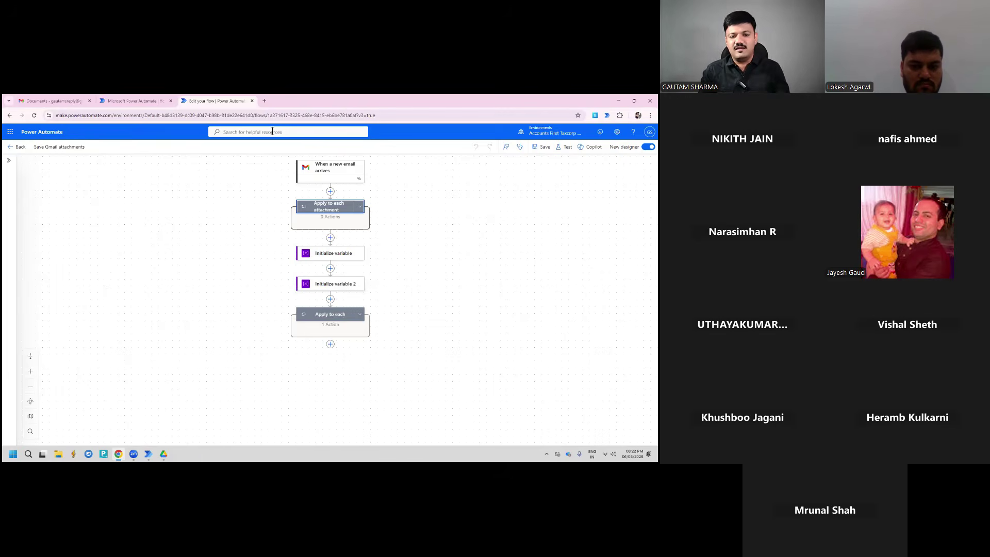
Close the flow editor, minimise Chrome and open File Explorer at This PC
left_click(252, 101)
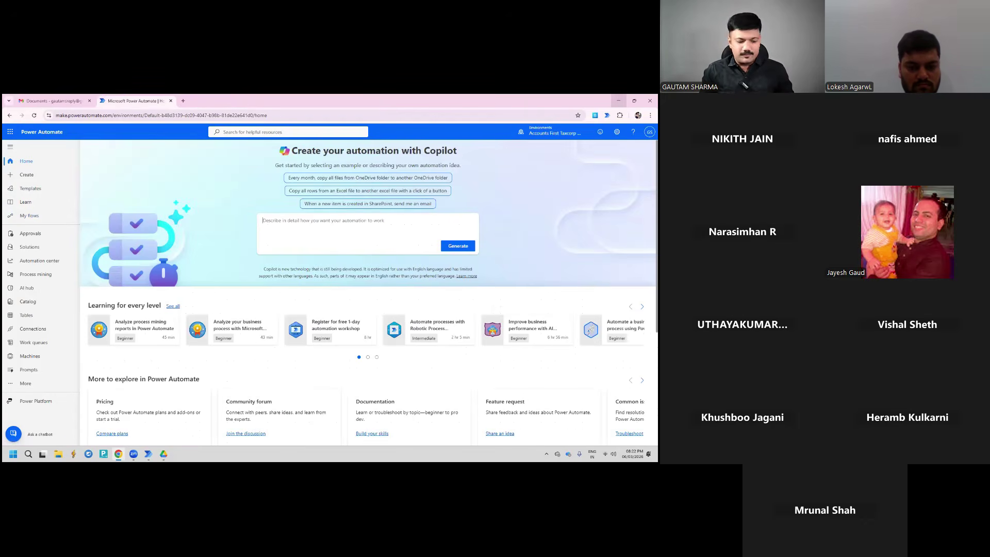
left_click(619, 100)
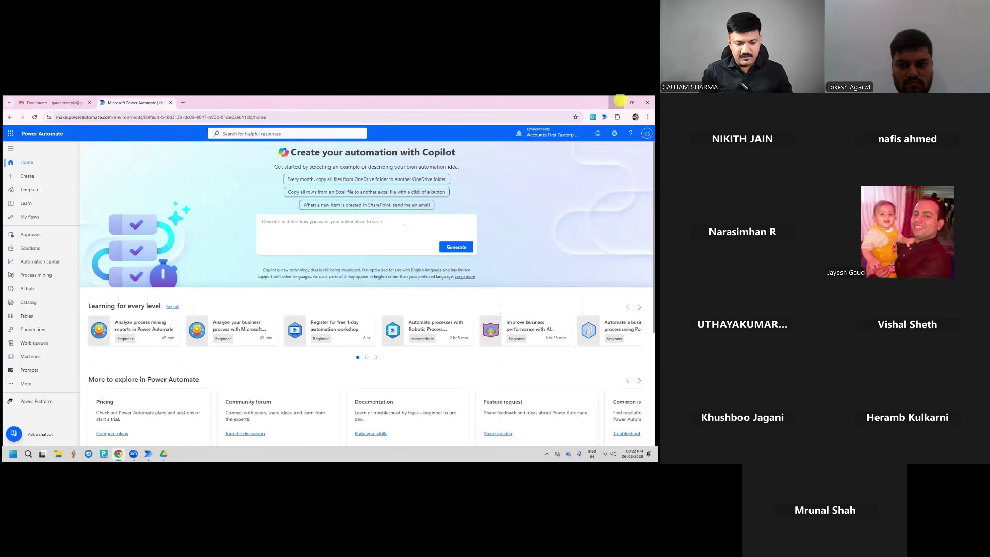
left_click(58, 453)
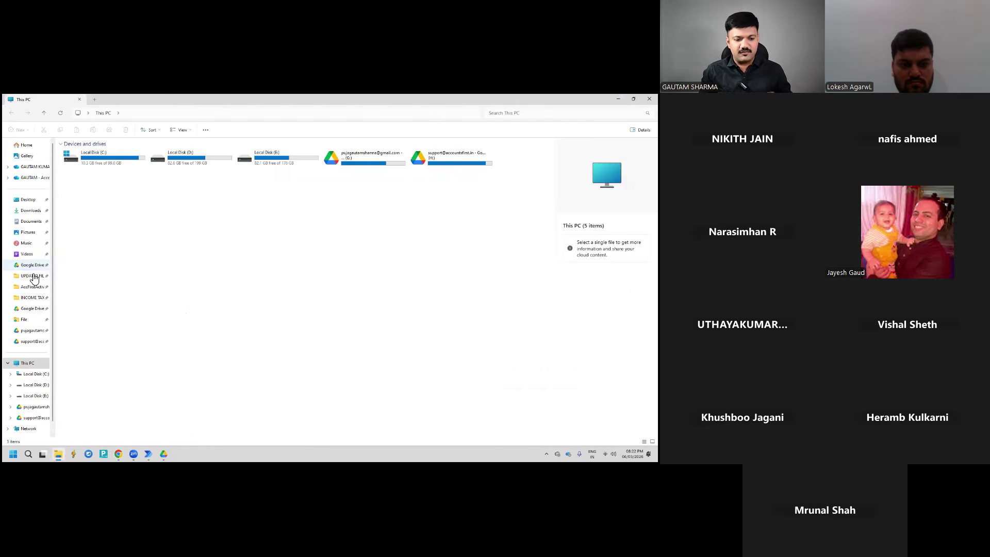
Go to E:\Google Drive Office\Attachments\sender folder\06-03-2026 and select the Invoices PDF
left_click(35, 395)
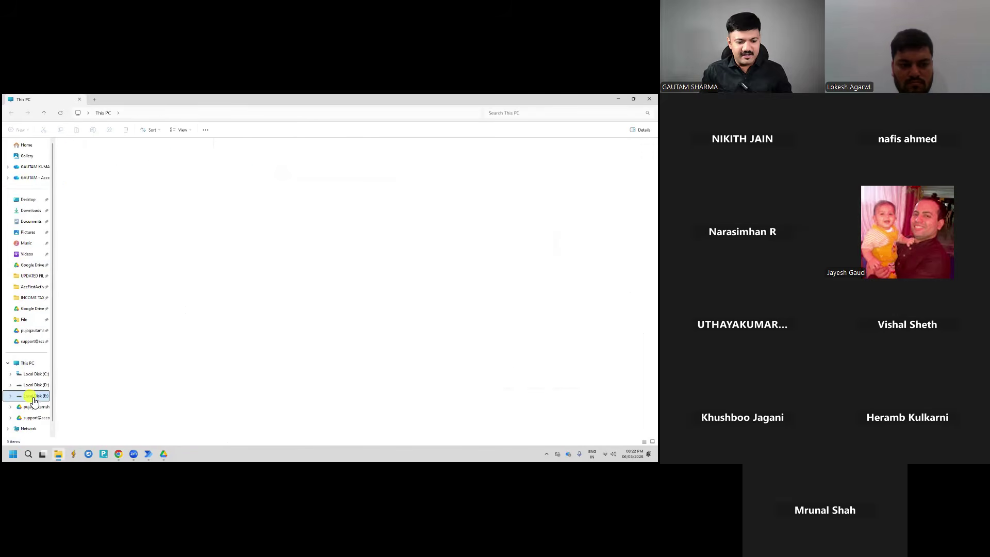
left_click(85, 171)
double_click(86, 171)
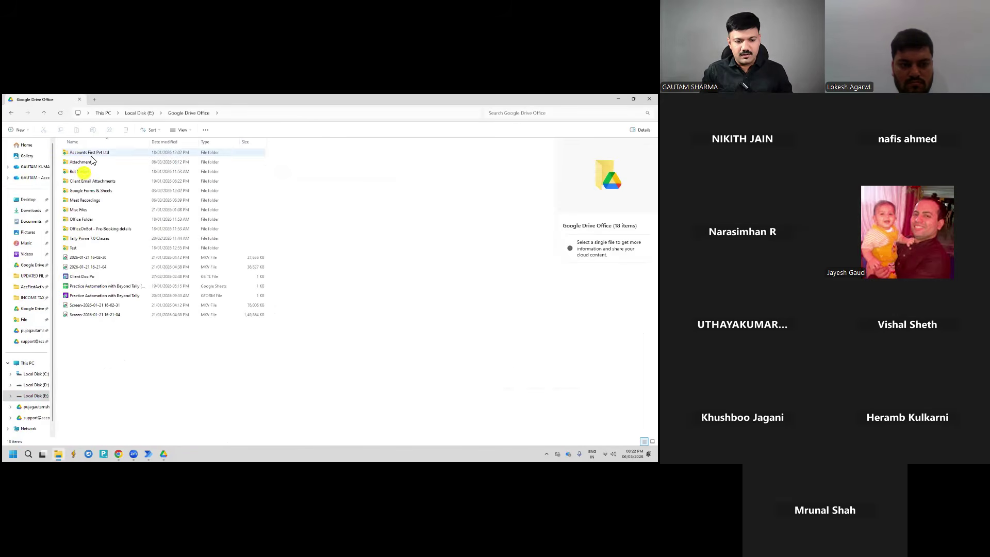
left_click(86, 151)
double_click(86, 152)
double_click(86, 152)
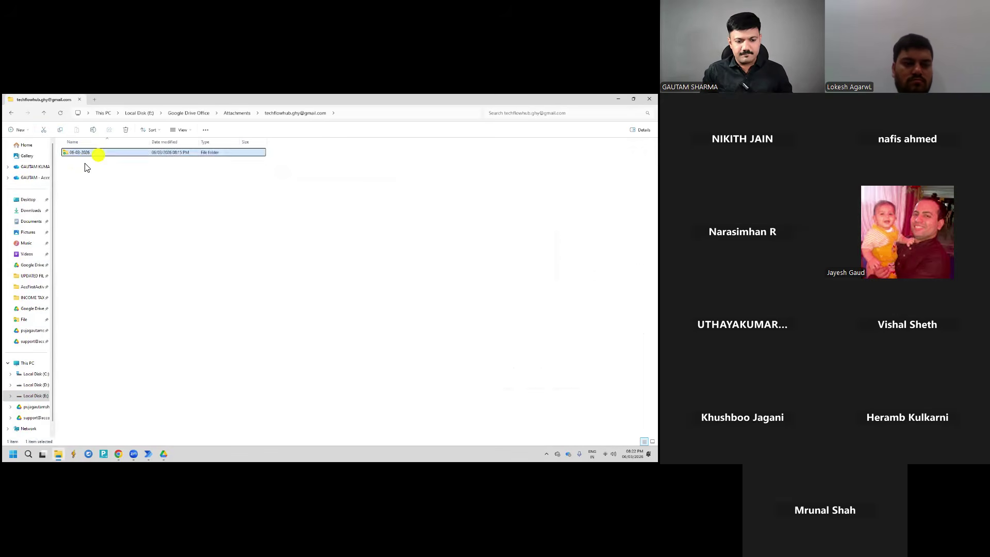
double_click(89, 154)
left_click(105, 173)
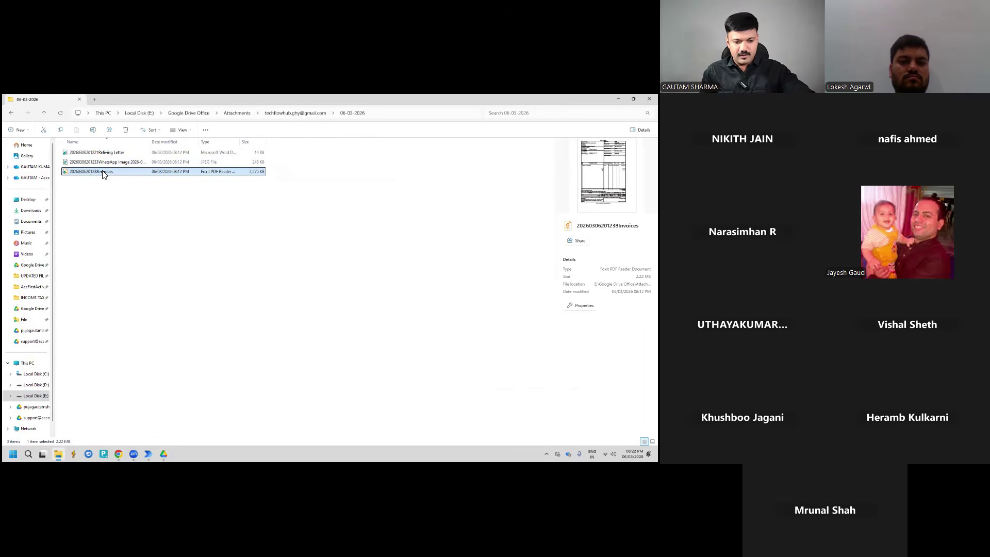
Open the Invoices PDF in Foxit, scroll through its tax invoices including invoice 17, then close Foxit
double_click(103, 172)
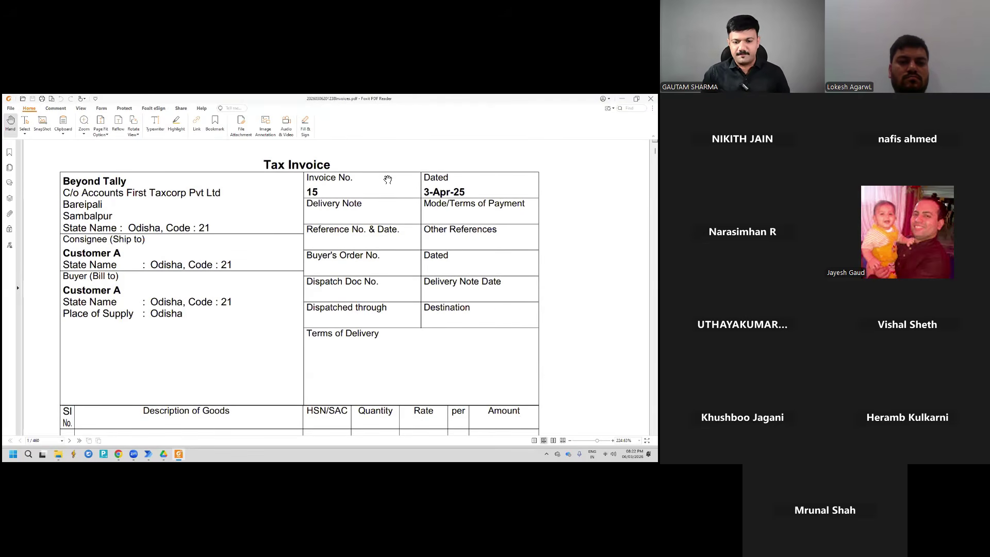
scroll(387, 180, "down", 10)
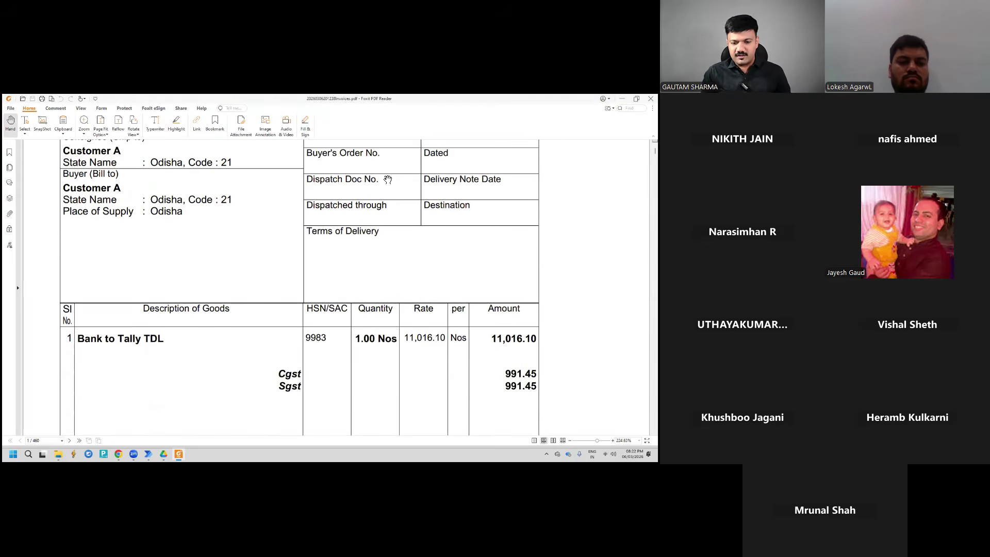
scroll(333, 260, "down", 3)
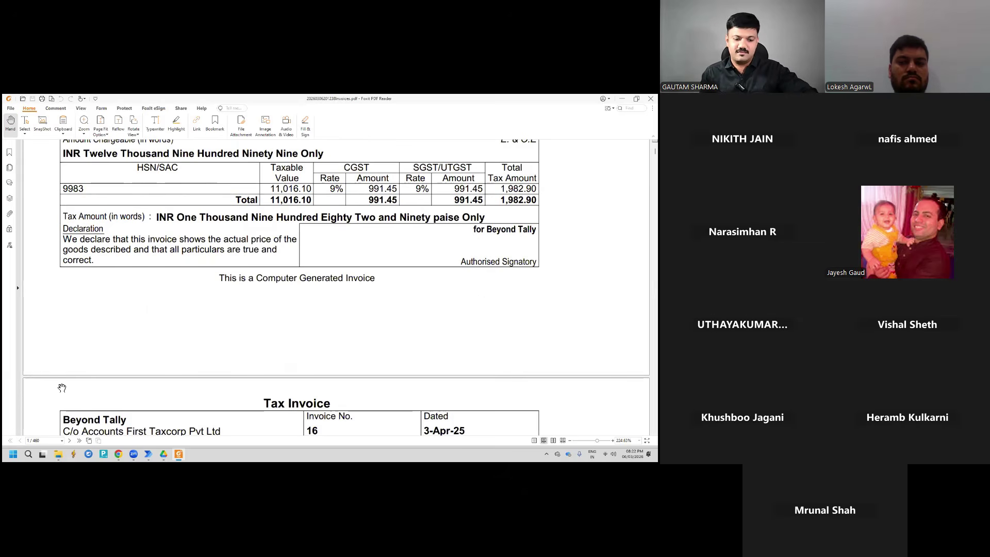
scroll(221, 268, "down", 12)
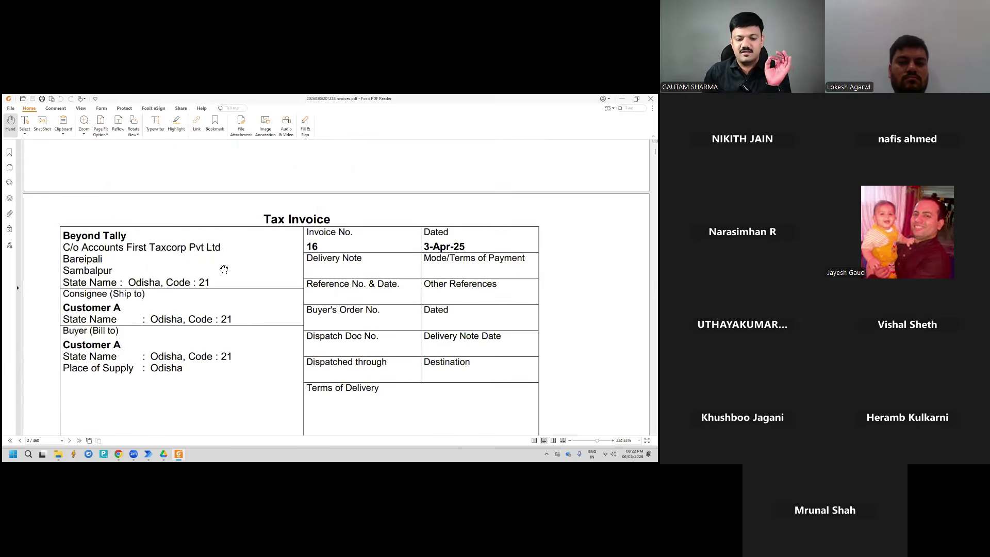
scroll(319, 249, "down", 3)
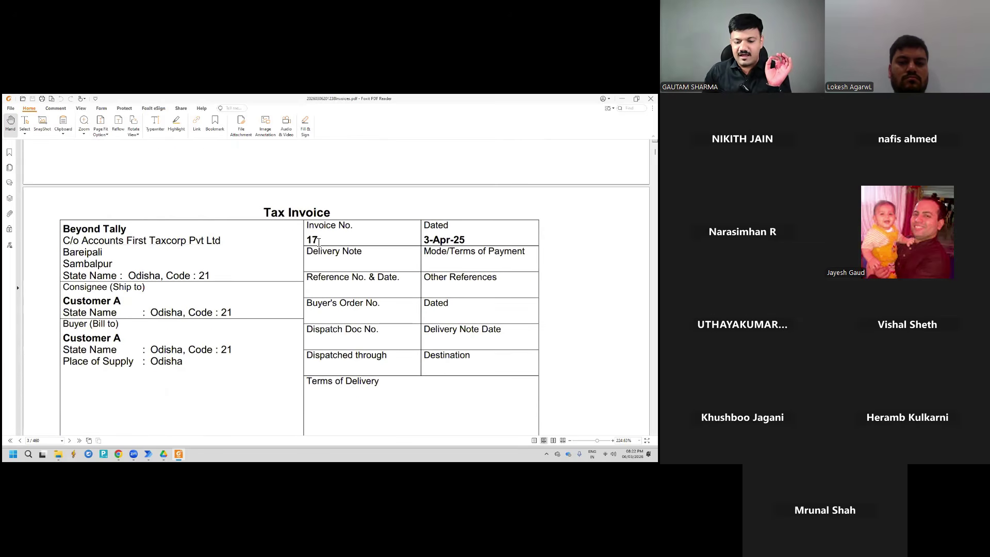
left_click(310, 239)
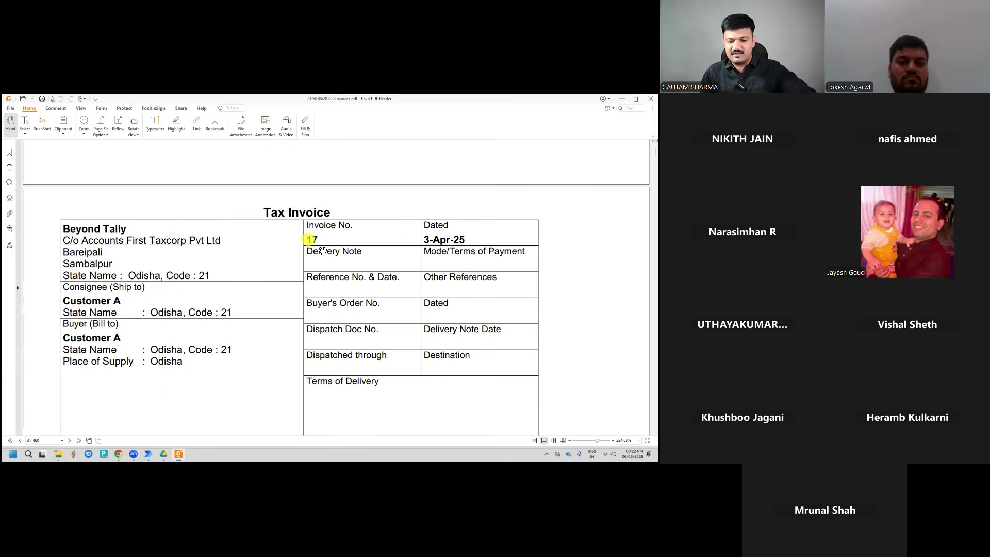
scroll(322, 248, "down", 3)
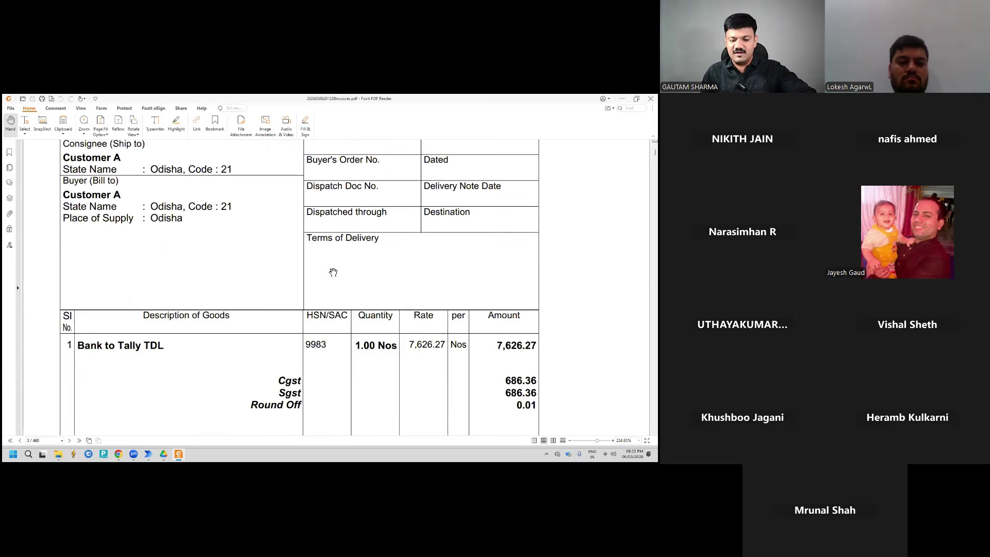
scroll(332, 272, "down", 15)
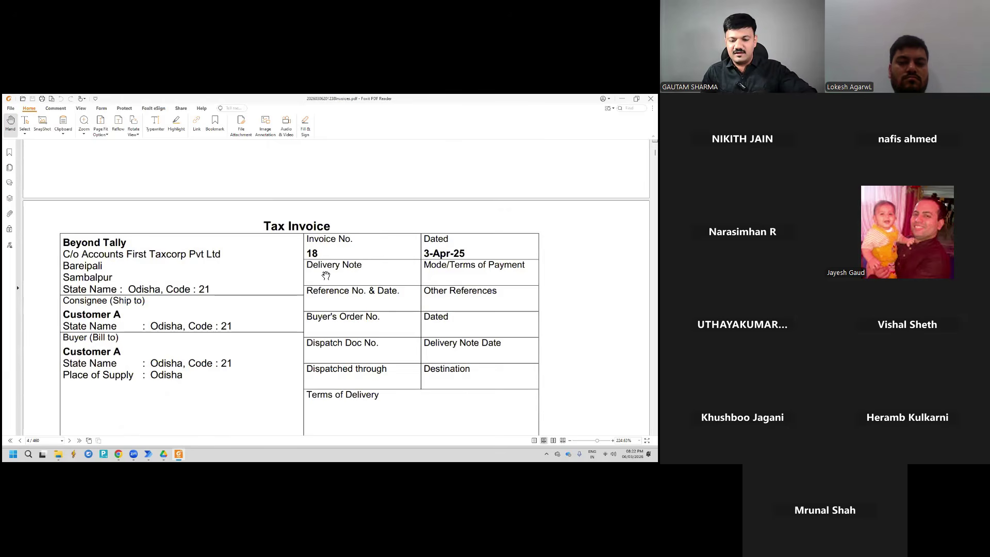
scroll(326, 274, "down", 10)
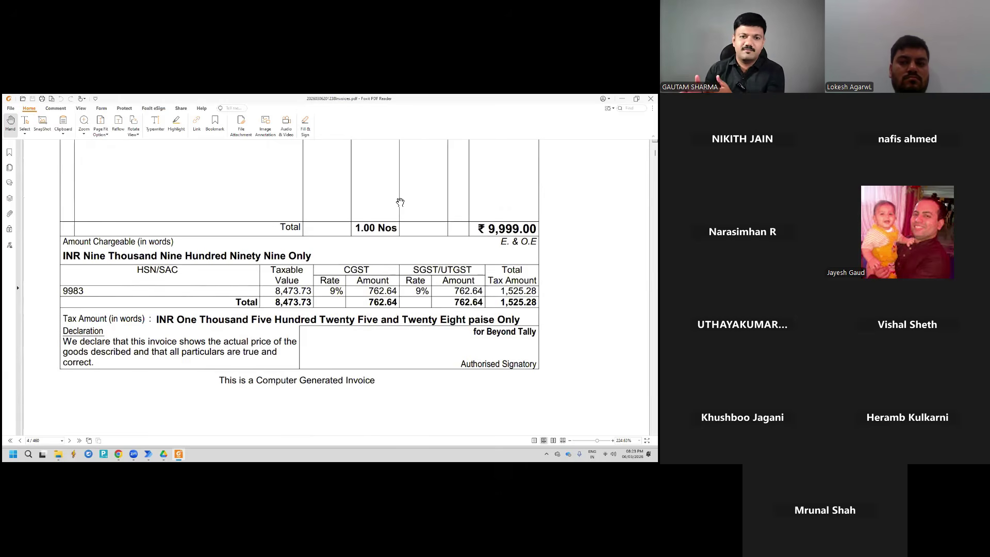
key("alt+F4")
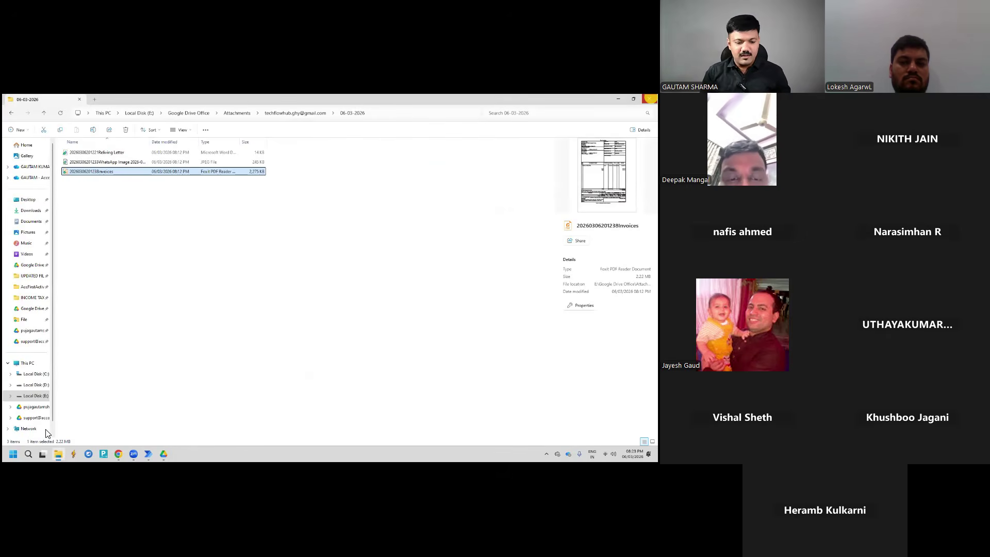
Launch Microsoft Store from Windows search by typing 'micr'
left_click(650, 99)
left_click(28, 454)
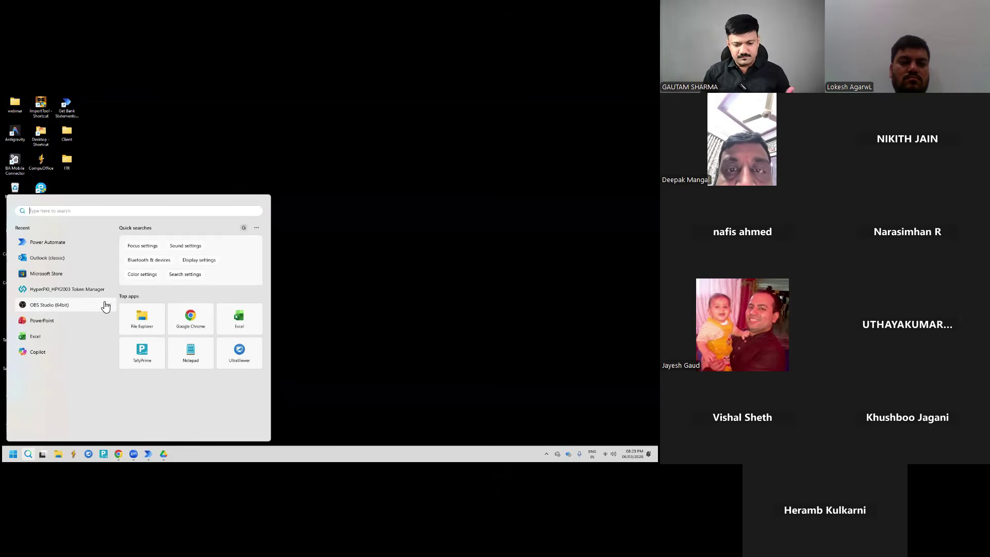
type("mi")
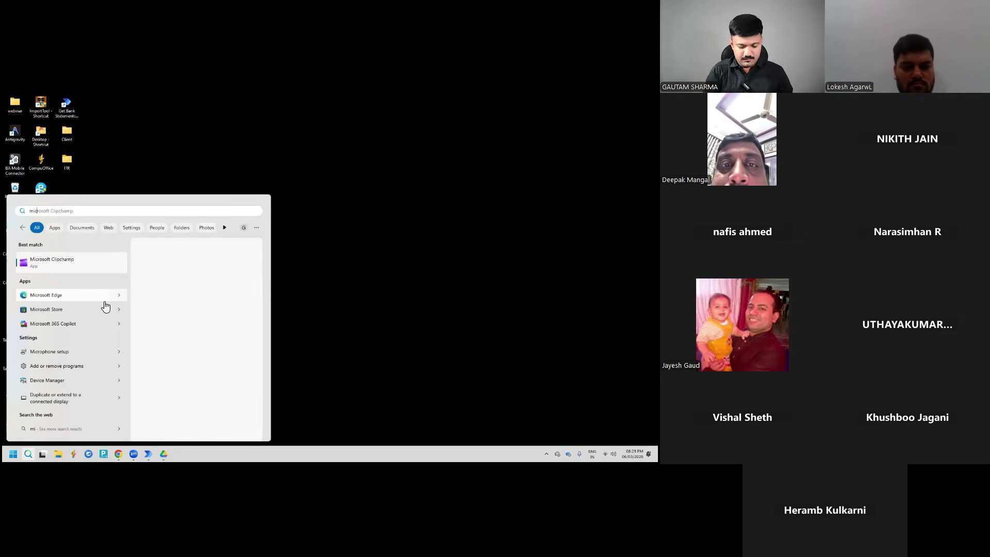
type("cr")
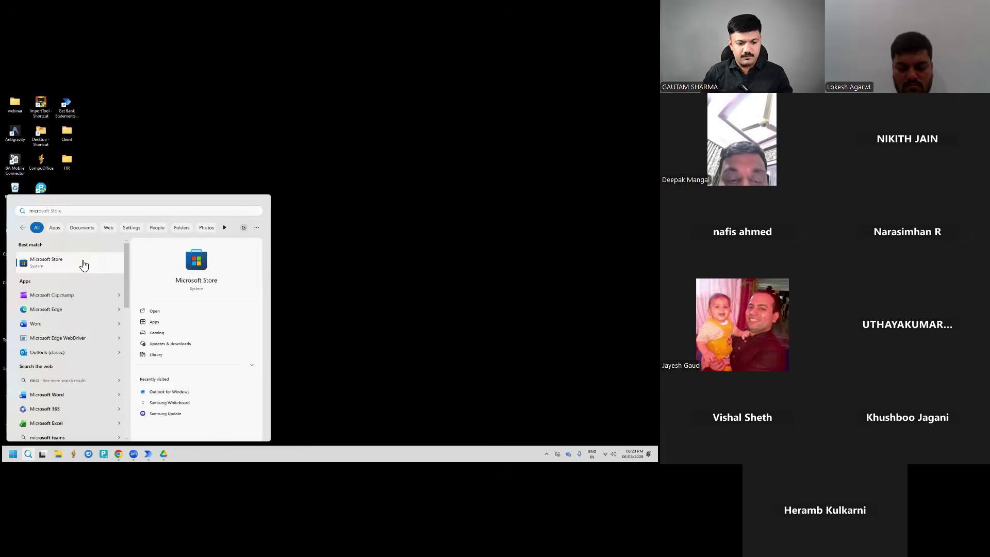
left_click(84, 265)
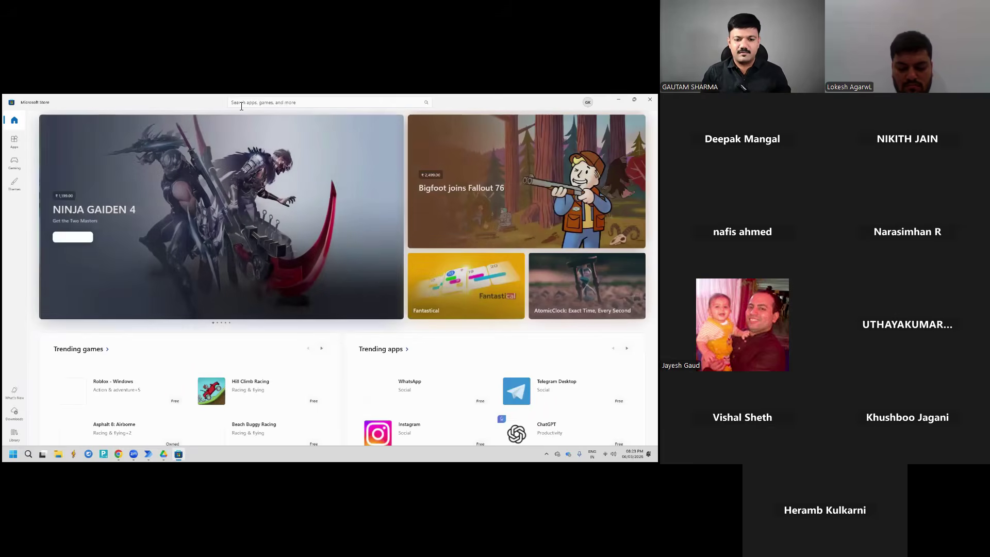
Search the Store for 'power automate' to confirm it is installed, then close the Store
left_click(240, 102)
type("power")
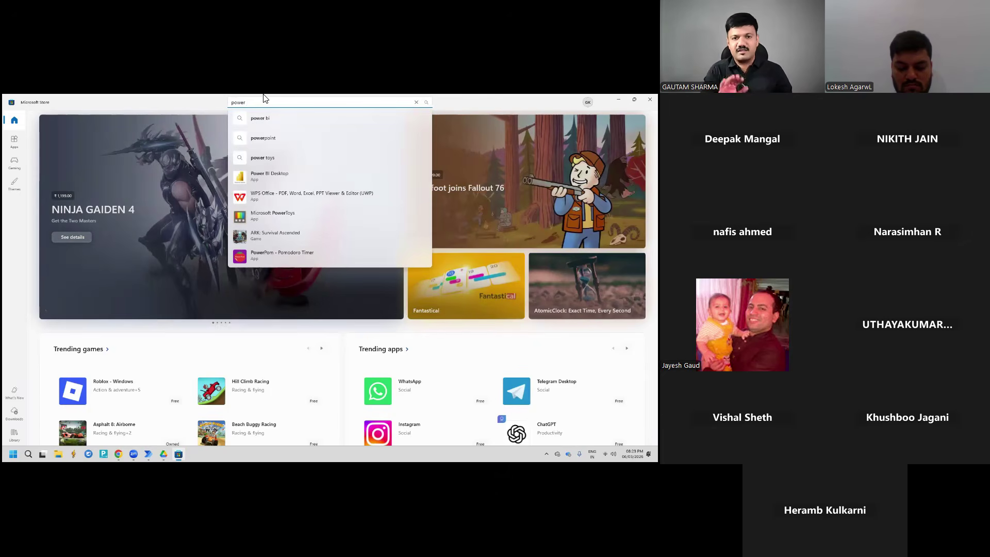
type(" a")
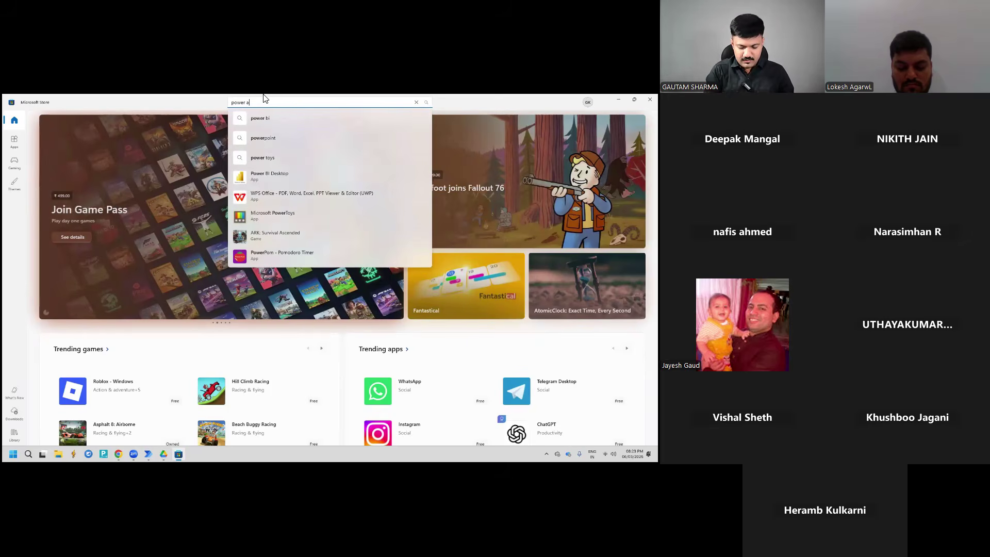
type("utomate")
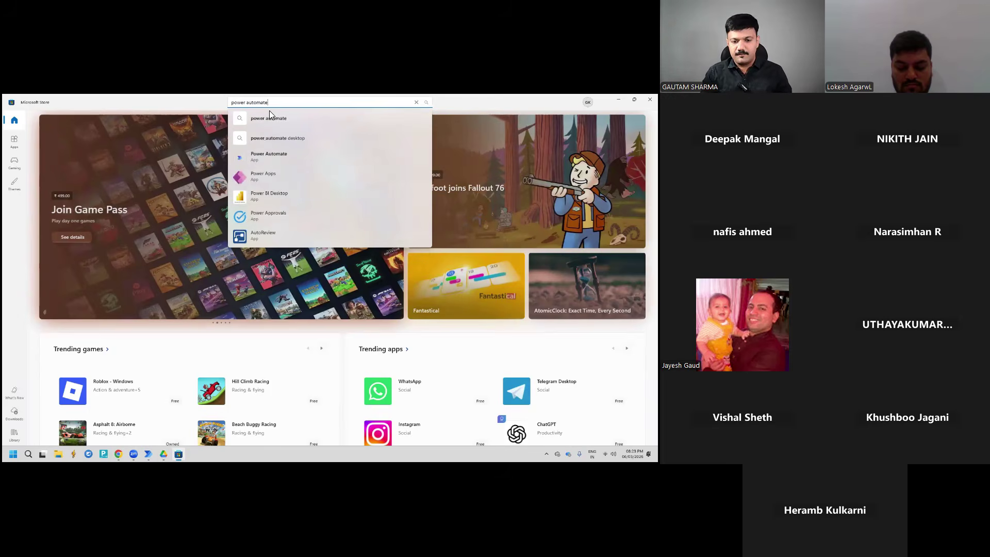
left_click(278, 142)
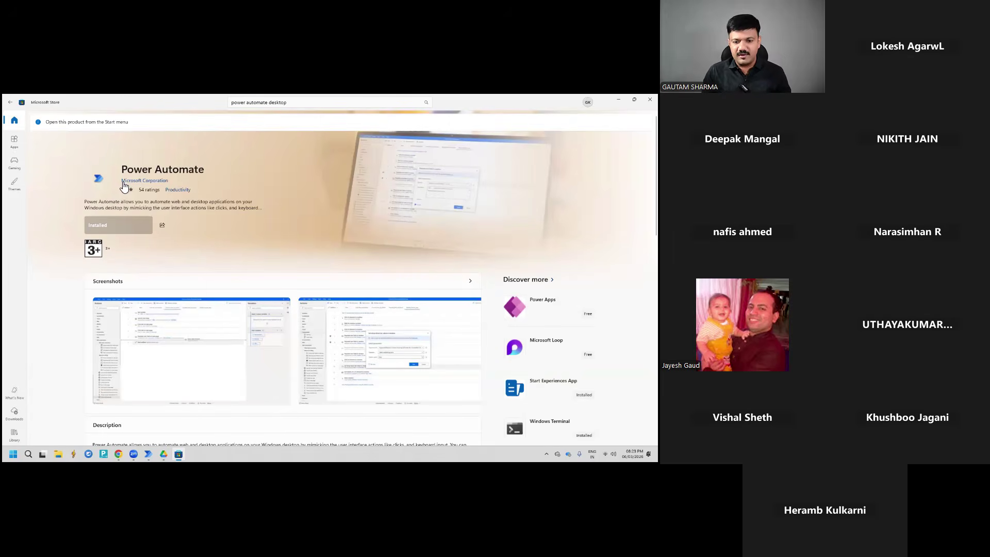
left_click(649, 99)
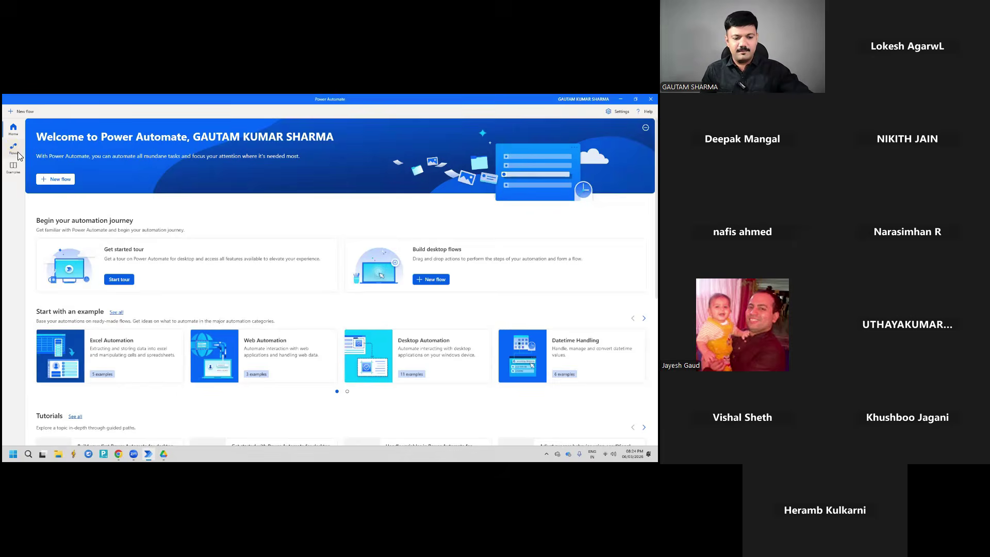
Open the Merge Selected PDF flow from My flows, then close its designer
left_click(14, 148)
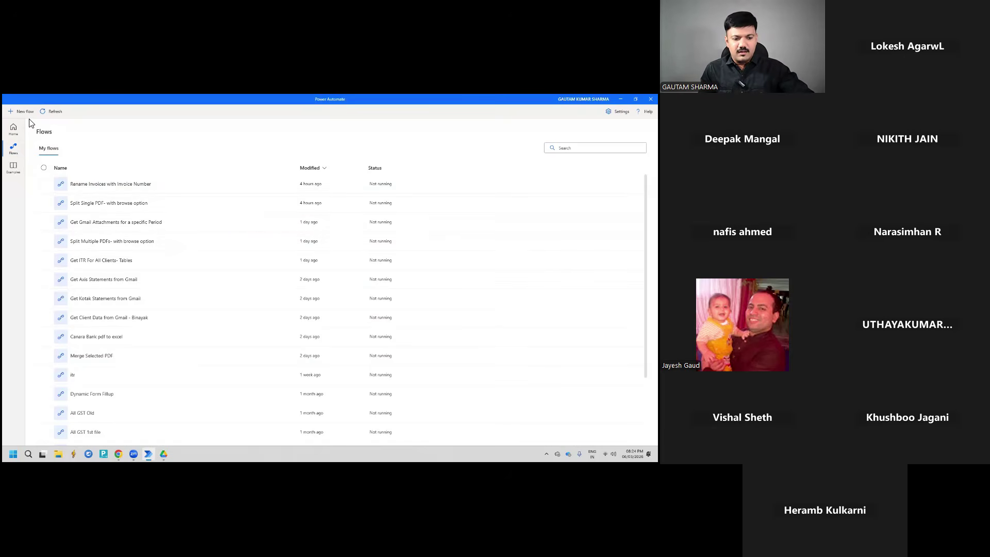
double_click(134, 355)
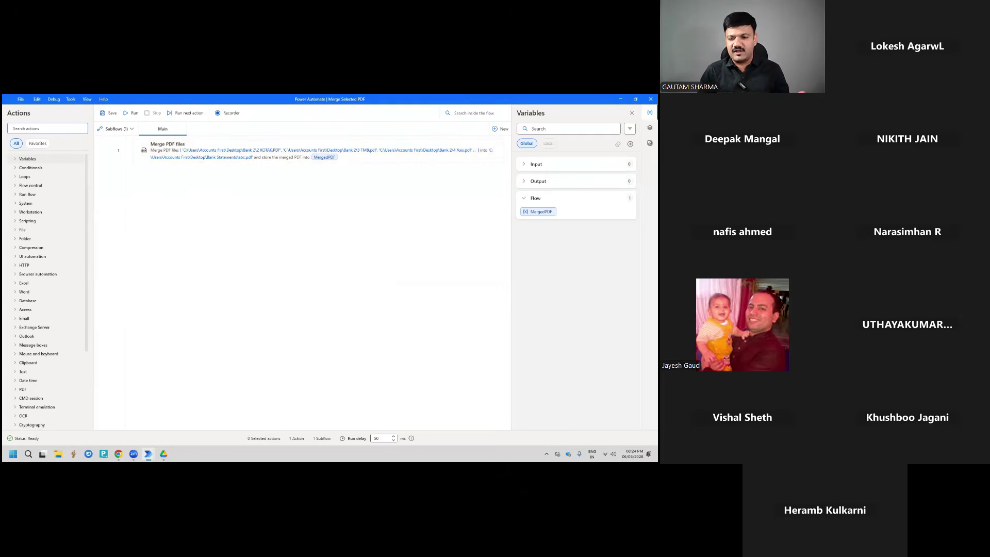
left_click(650, 99)
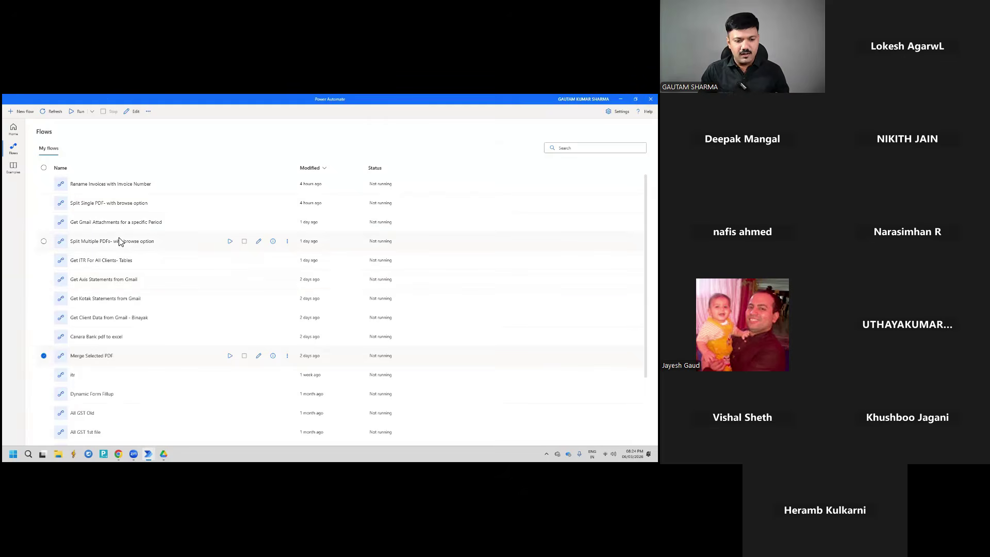
Open the 'Split Single PDF- with browse option' flow and run it
double_click(100, 209)
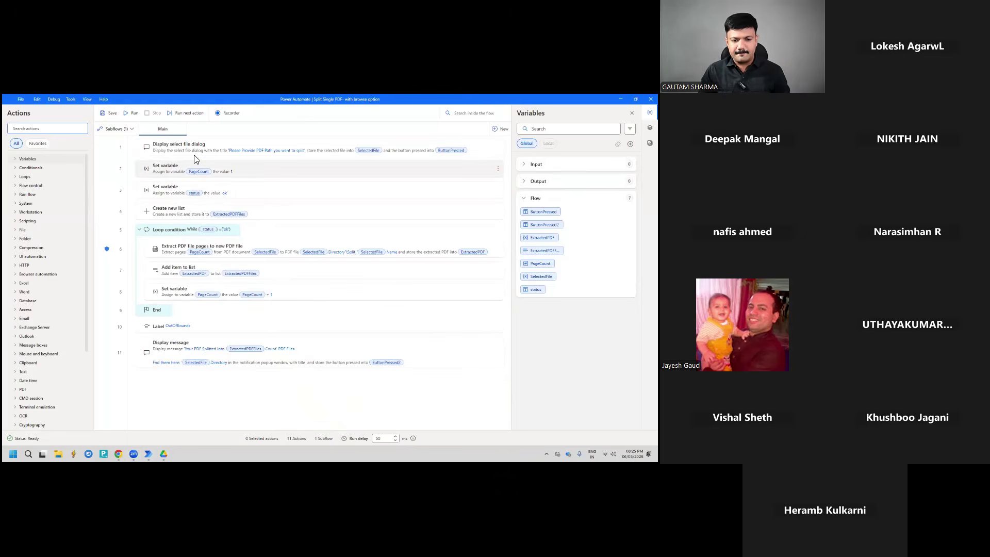
left_click(131, 114)
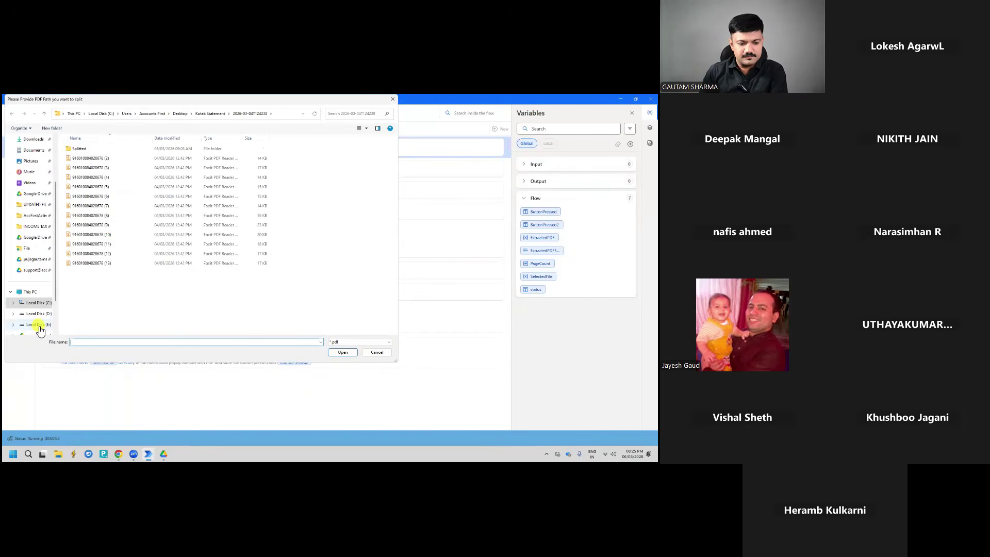
Pick the invoices PDF from E:\Google Drive Office\Attachments and its account subfolder as the file to split
left_click(38, 324)
double_click(85, 168)
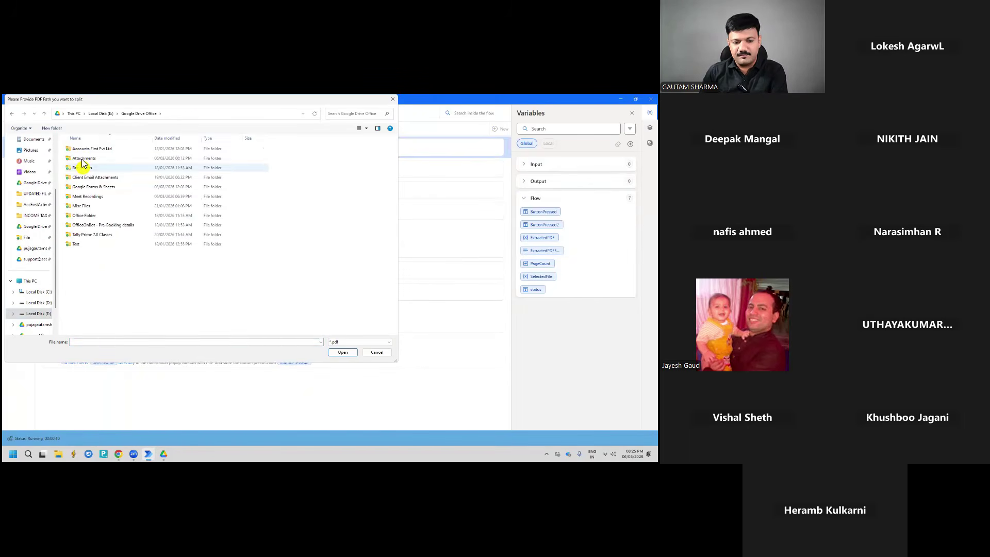
left_click(83, 161)
double_click(82, 161)
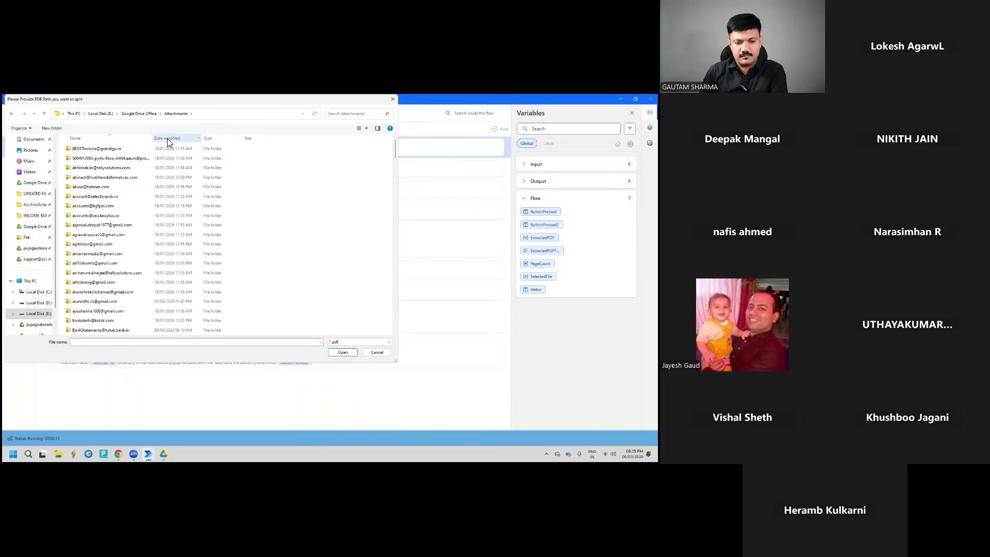
double_click(98, 150)
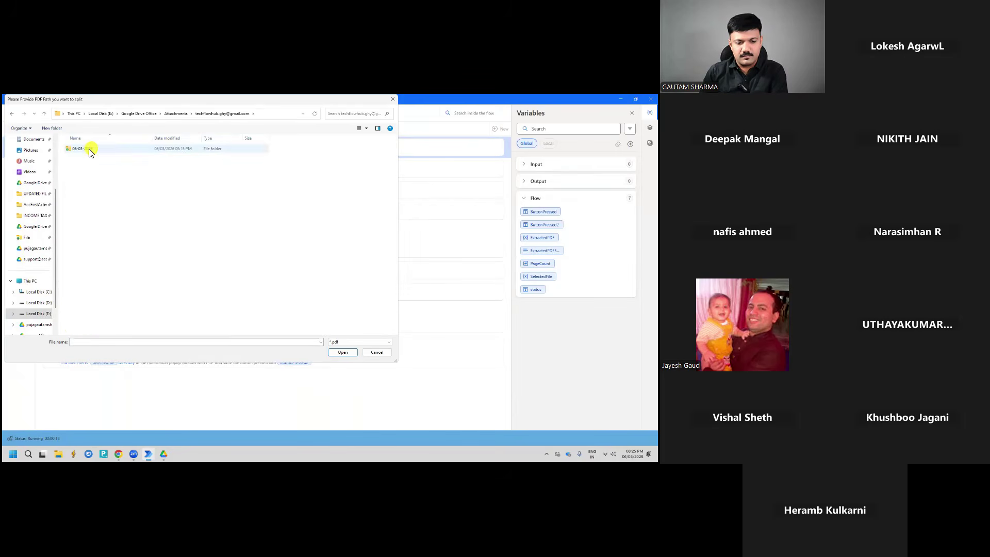
double_click(93, 149)
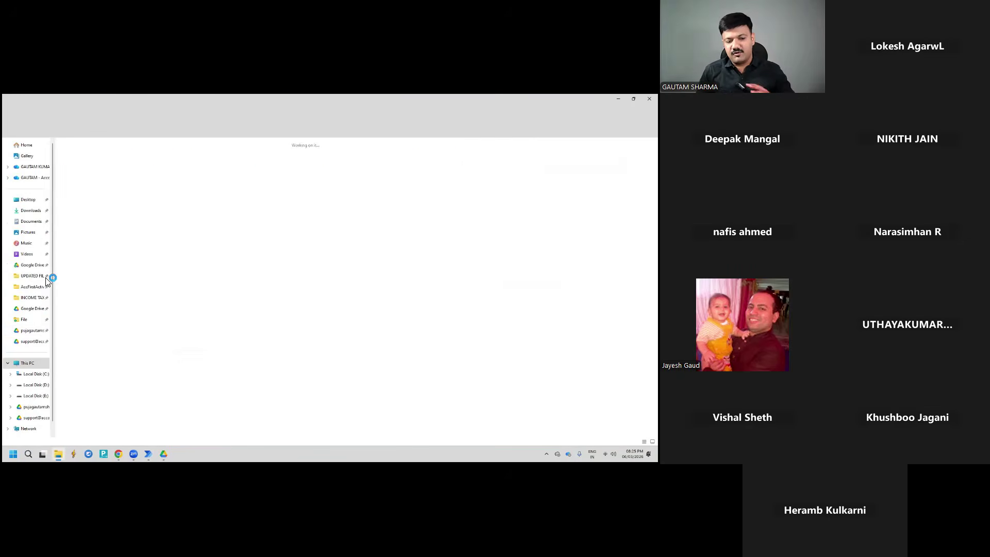
Open E:\Google Drive Office\Attachments\account folder\06-03-2026 in File Explorer
left_click(35, 396)
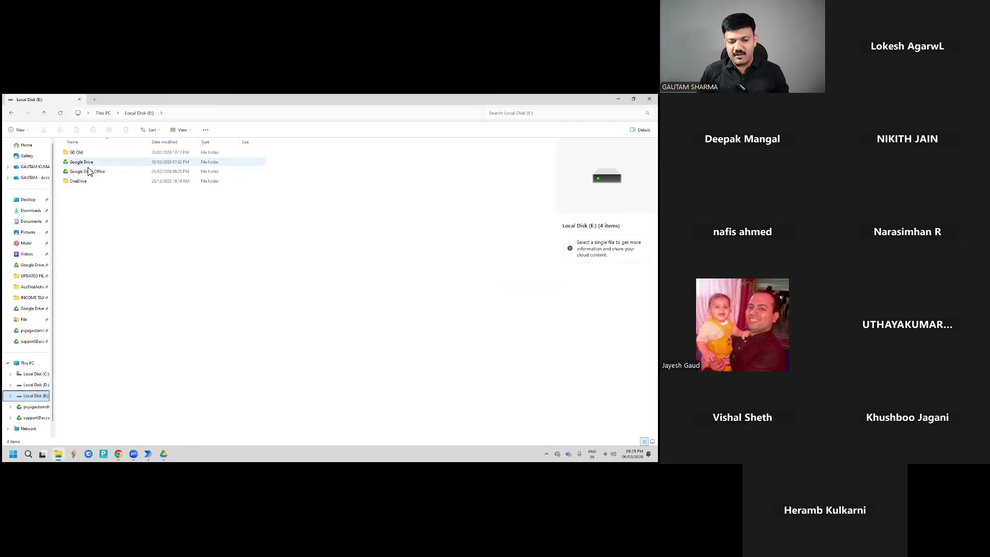
left_click(88, 172)
double_click(87, 173)
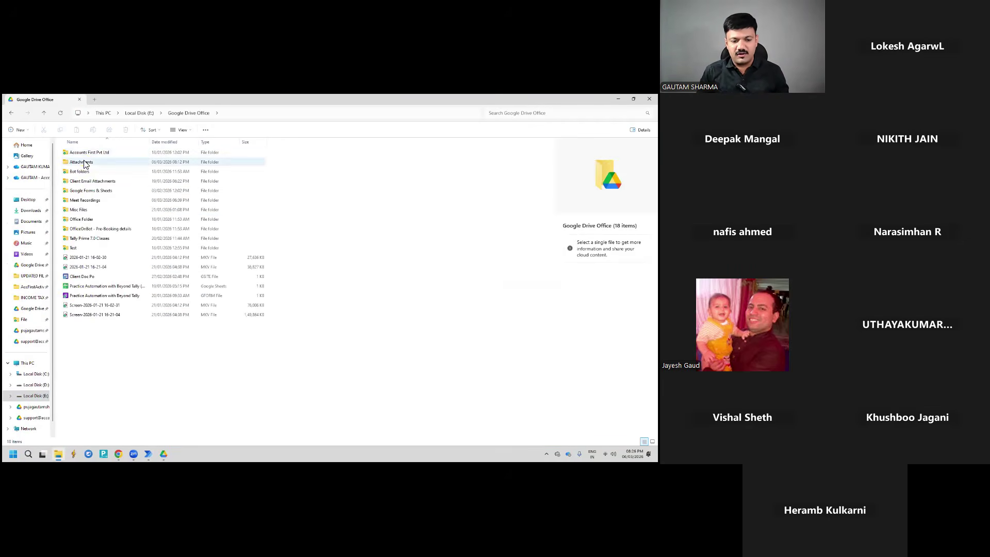
left_click(85, 163)
double_click(84, 163)
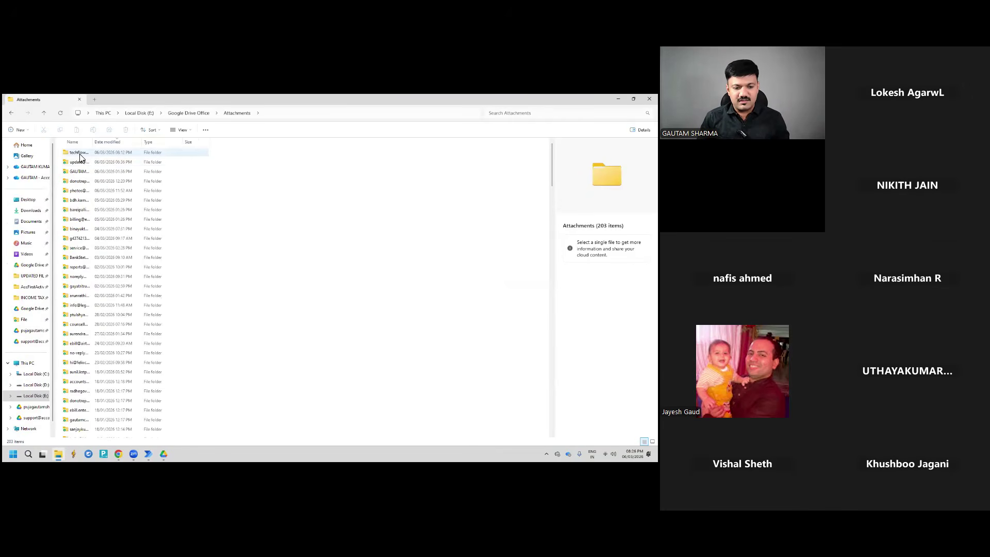
left_click(80, 154)
double_click(80, 155)
left_click(87, 153)
double_click(87, 153)
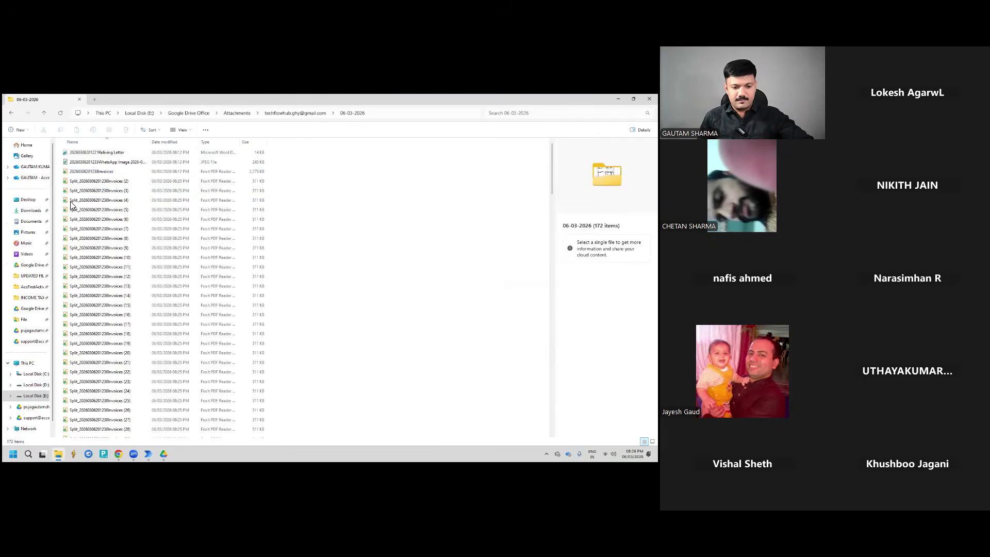
Scroll through the split invoice PDFs, minimise Explorer and stop the running flow
scroll(98, 221, "down", 20)
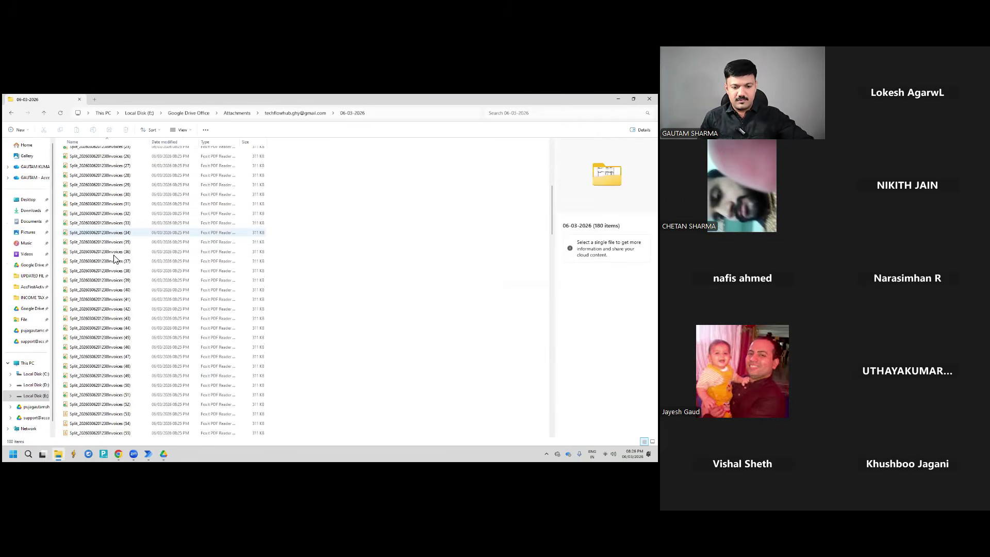
scroll(124, 298, "down", 5)
scroll(127, 320, "down", 3)
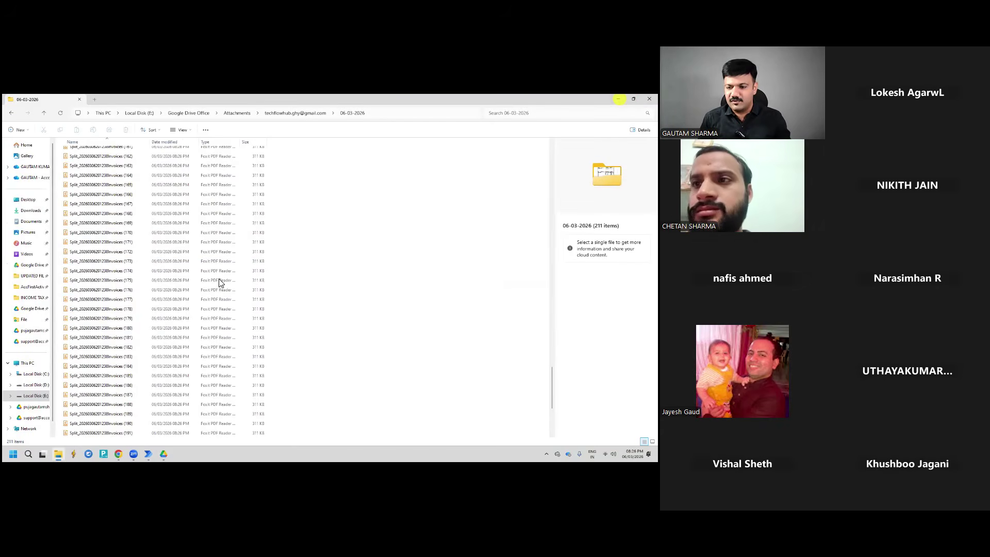
left_click(618, 99)
left_click(66, 112)
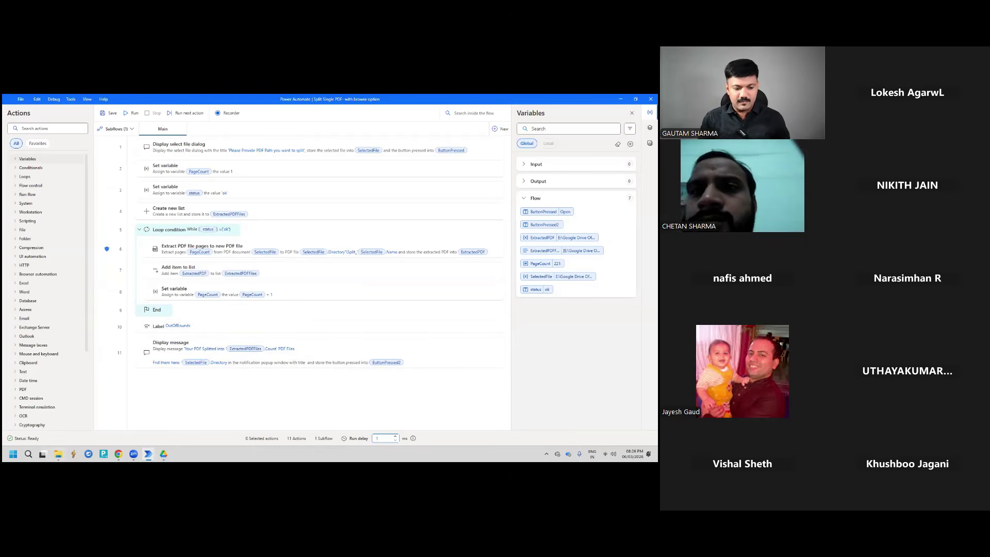
Restore File Explorer and check Google Drive's sync activity from the tray
left_click(57, 454)
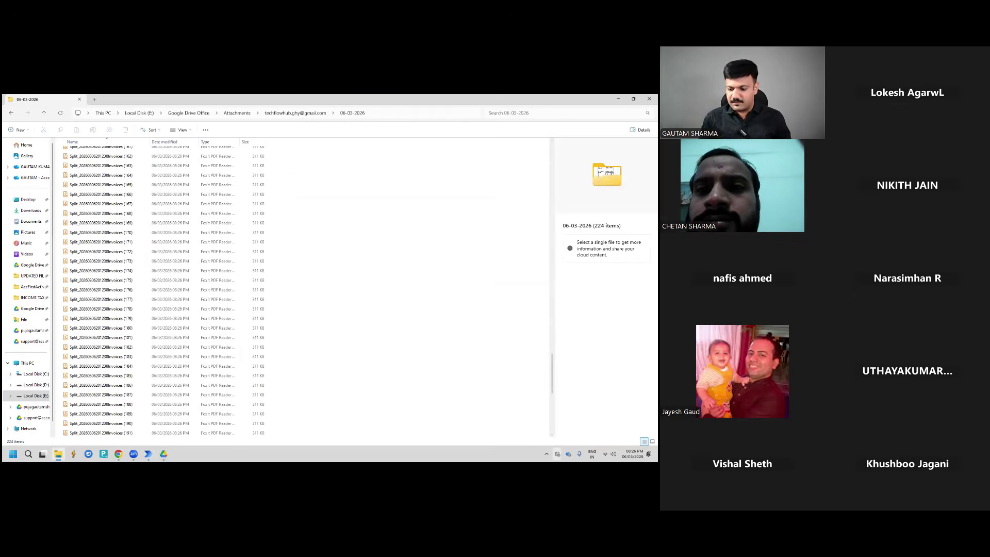
left_click(546, 453)
left_click(519, 419)
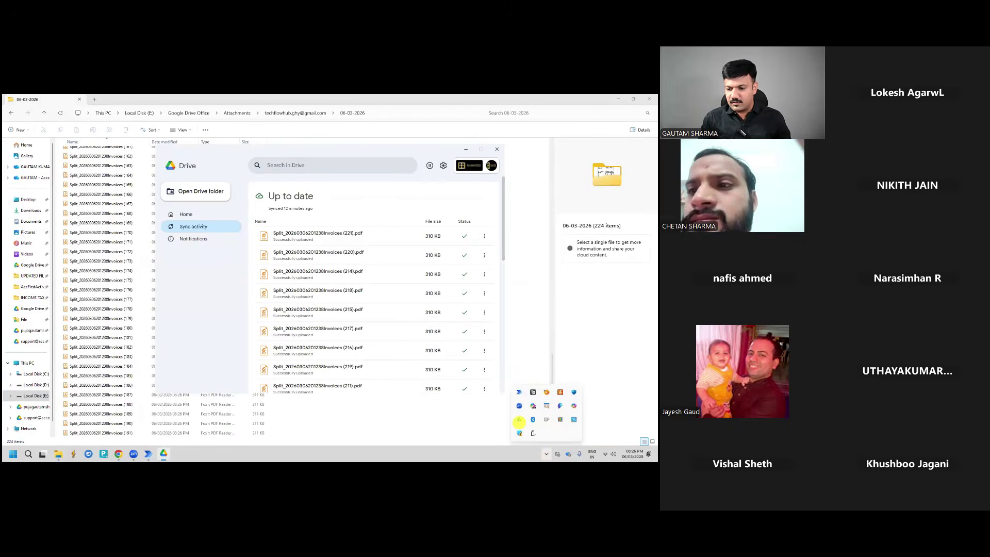
left_click(148, 196)
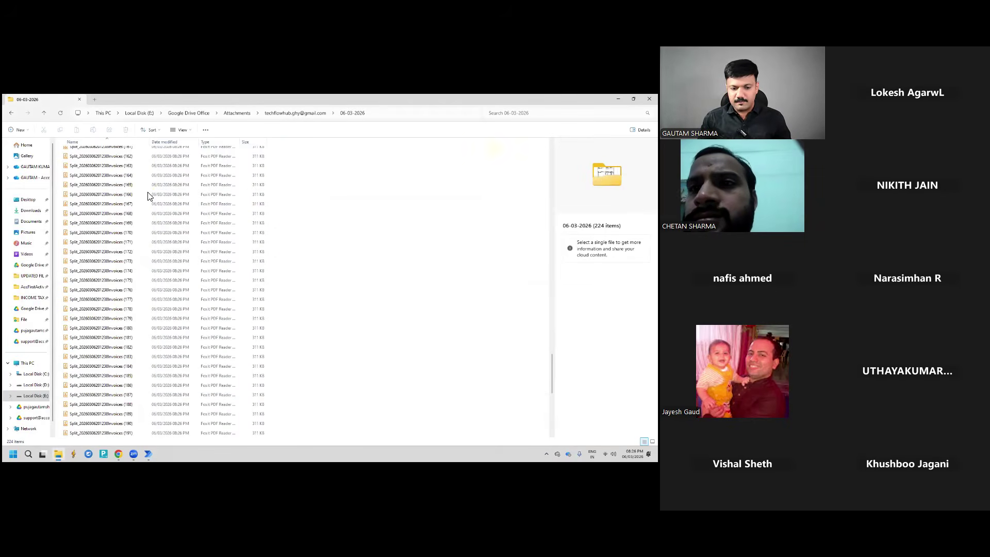
Select all files except the original Invoices PDF, WhatsApp image and relieving letter
key("Home")
key("Down")
key("Down")
key("Down")
key("Down")
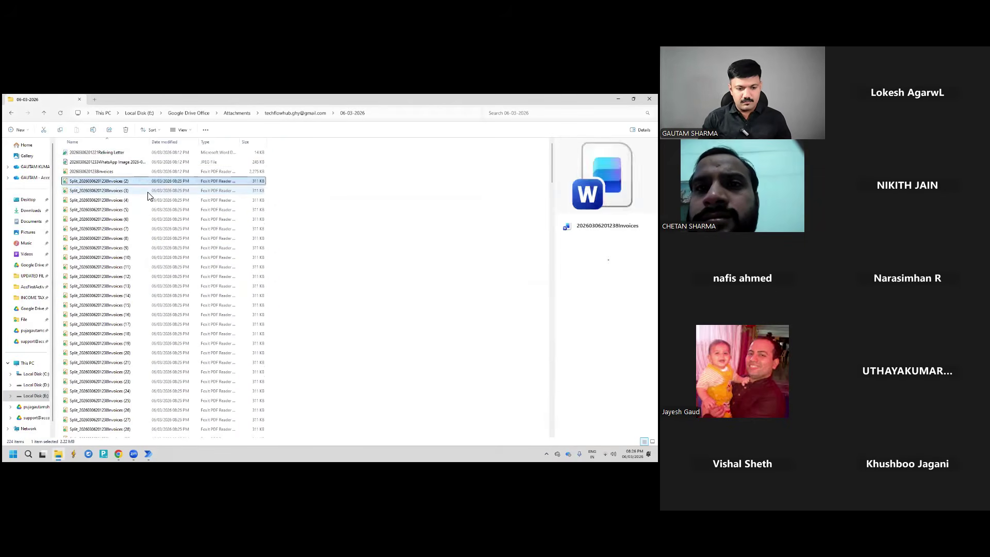
key("Up")
key("shift+Down")
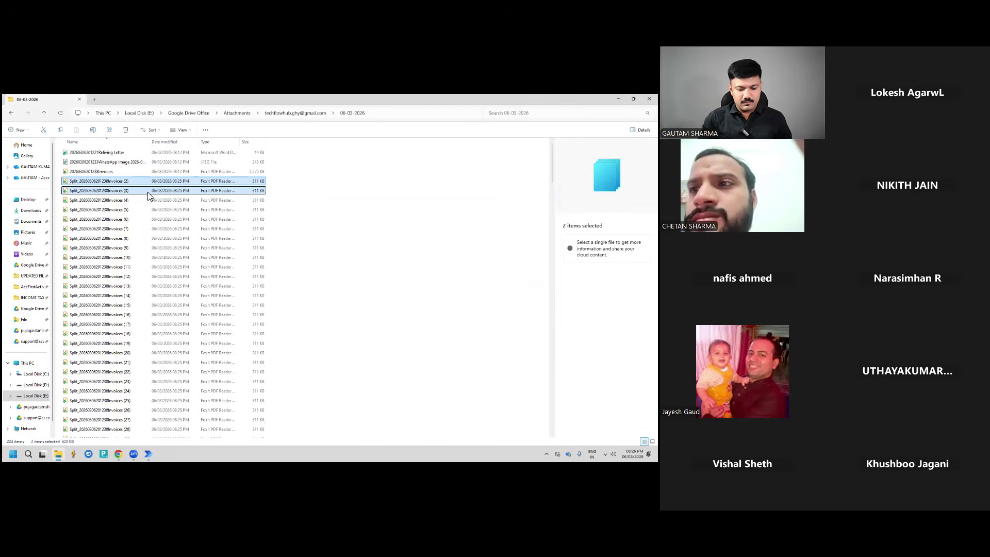
key("ctrl+a")
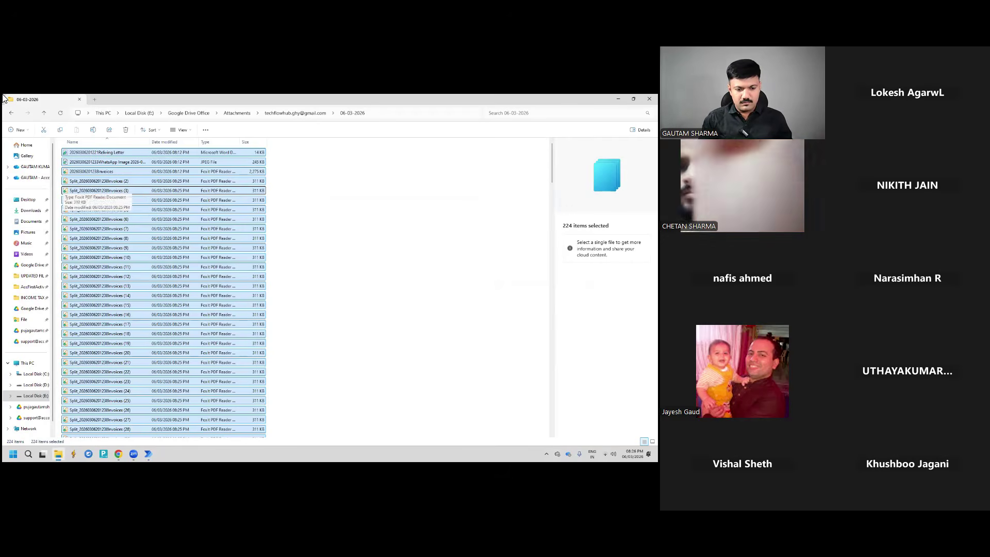
right_click(105, 171)
left_click(114, 162, "ctrl")
left_click(115, 152, "ctrl")
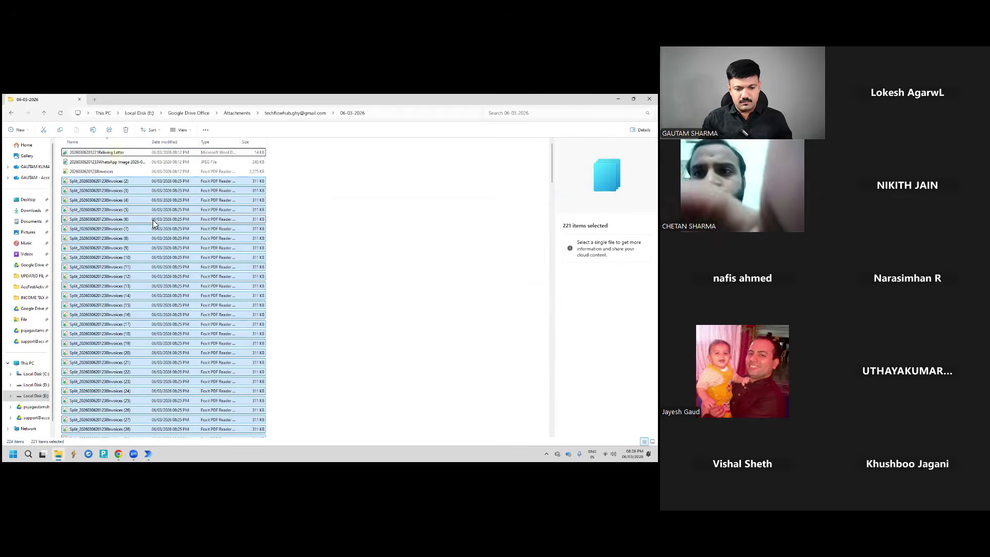
Permanently delete the 221 split invoice PDFs and switch back to Power Automate
key("shift+Delete")
key("Return")
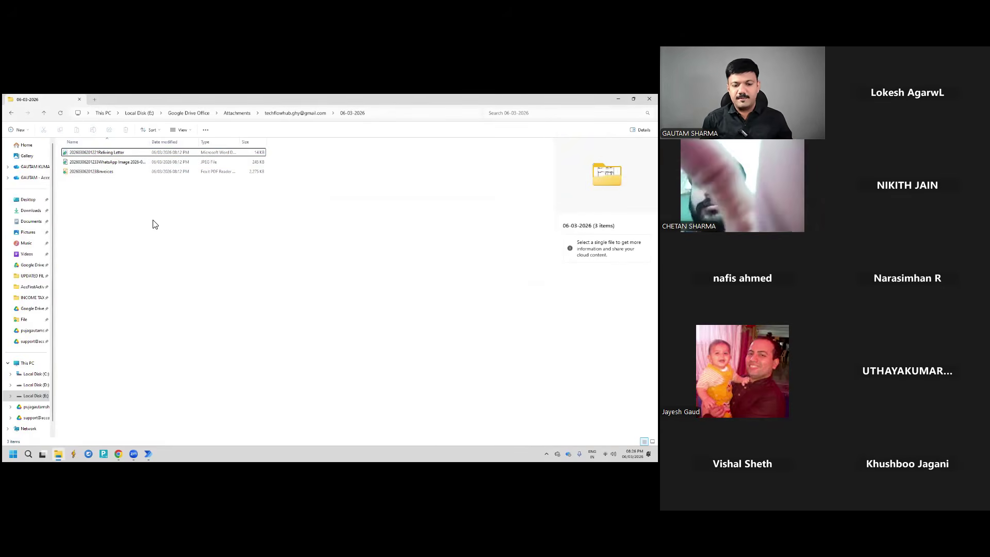
left_click(151, 218)
key("alt+Tab")
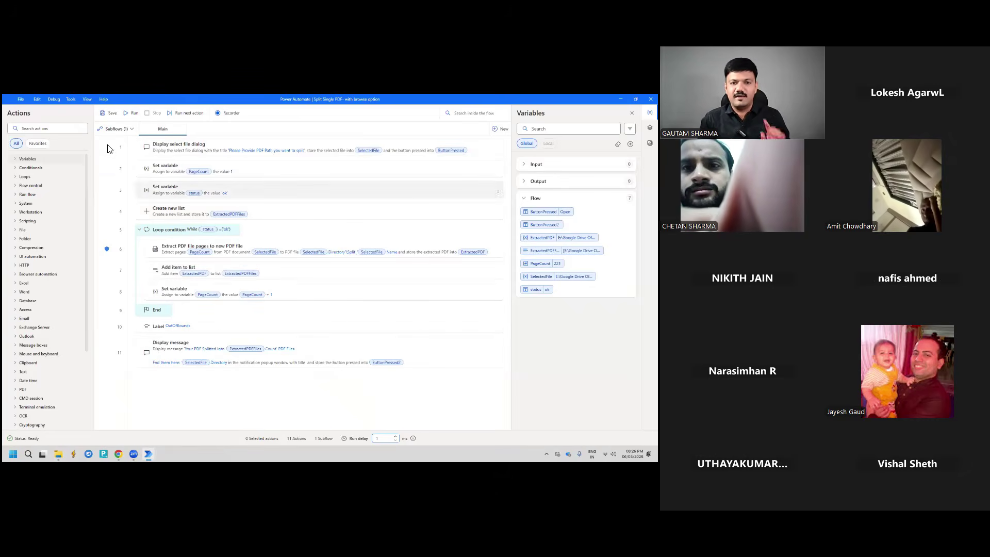
Rerun the split flow with the invoices PDF from E:\Google Drive Office\Attachments\account folder\06-03-2026
left_click(130, 113)
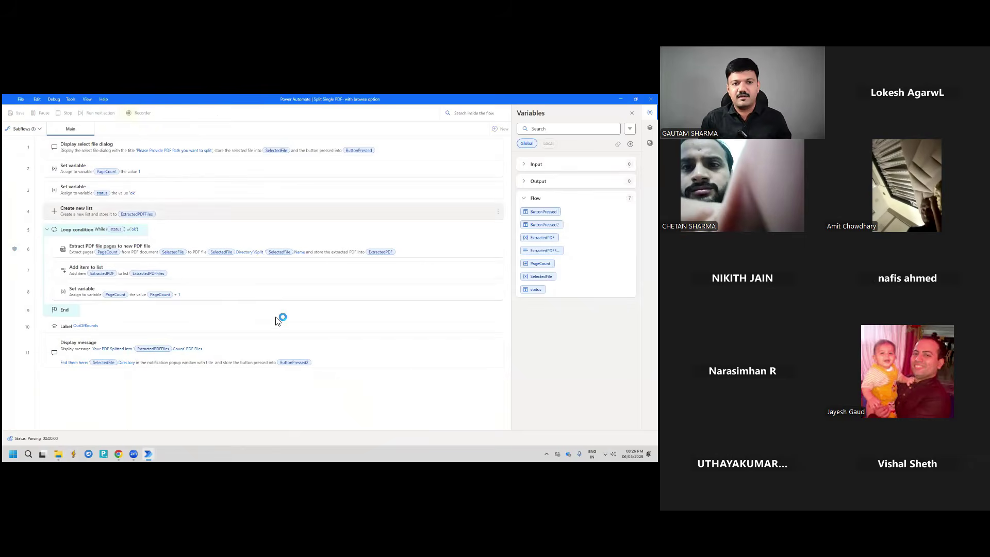
key("alt+Tab")
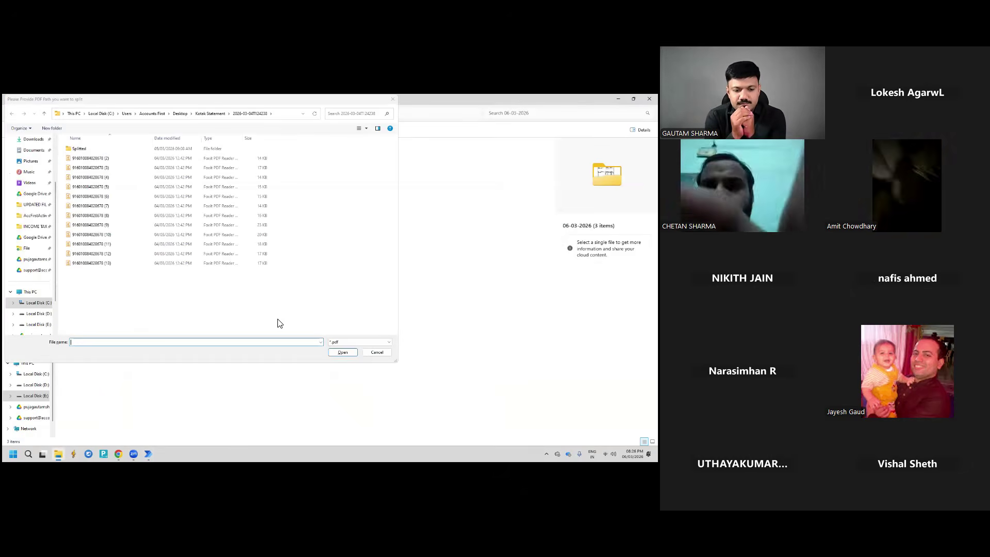
left_click(36, 324)
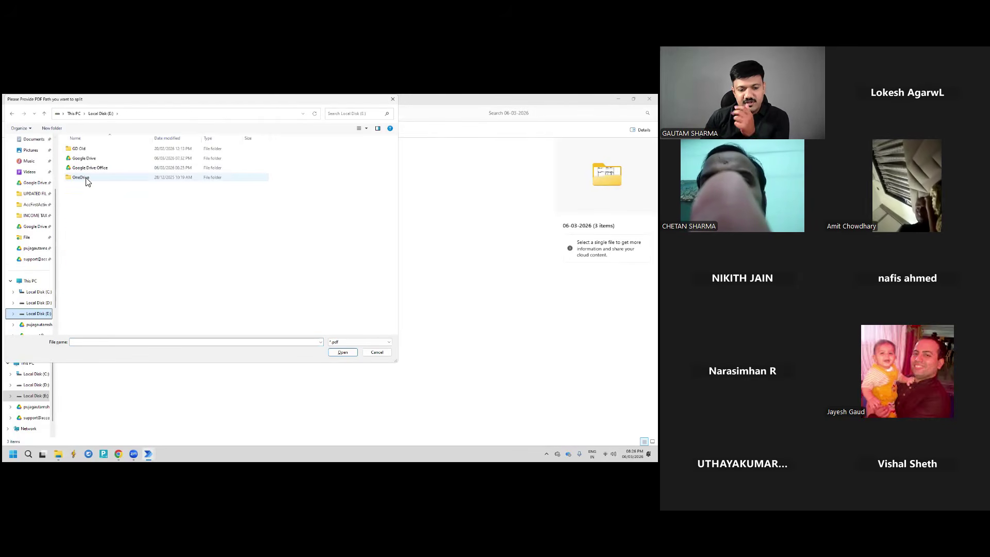
double_click(82, 167)
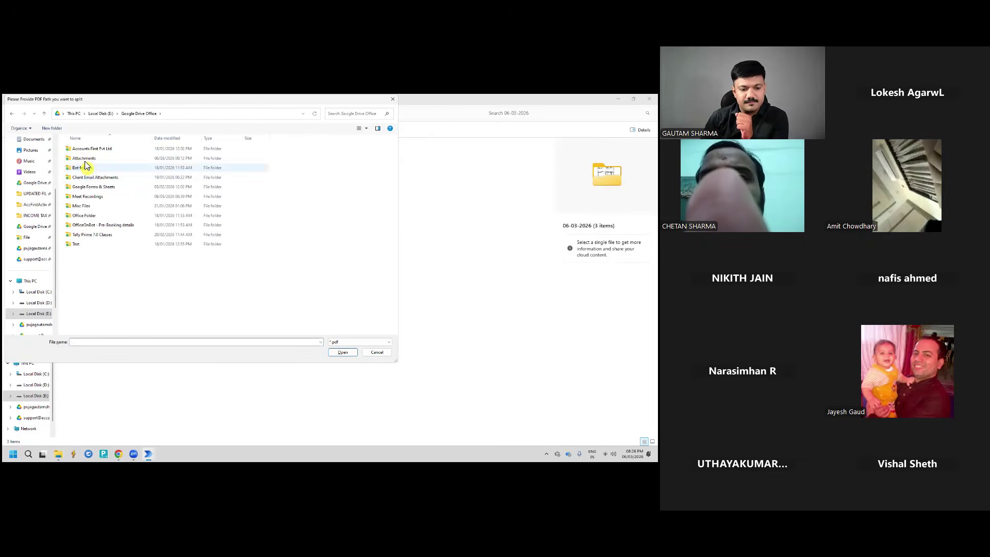
double_click(80, 159)
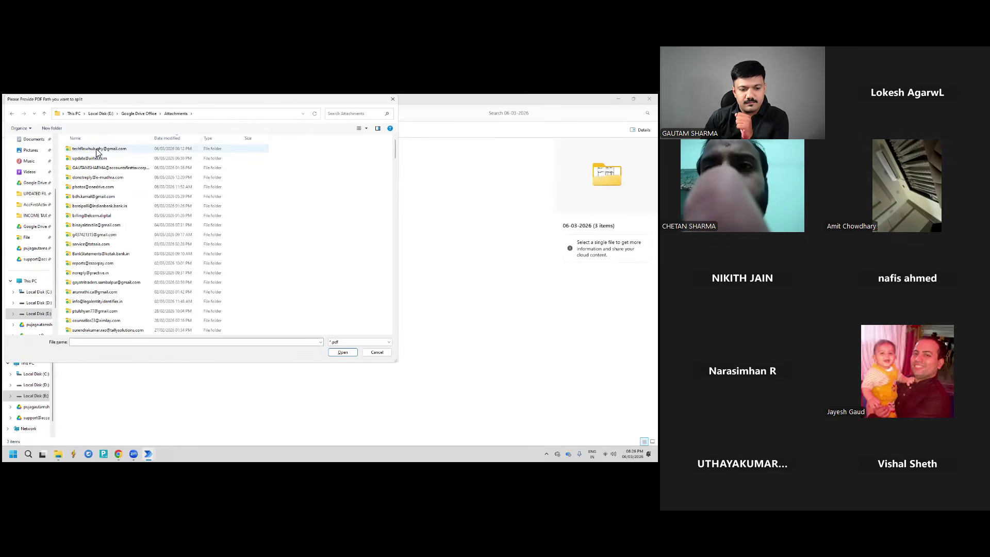
double_click(95, 150)
double_click(95, 149)
double_click(95, 154)
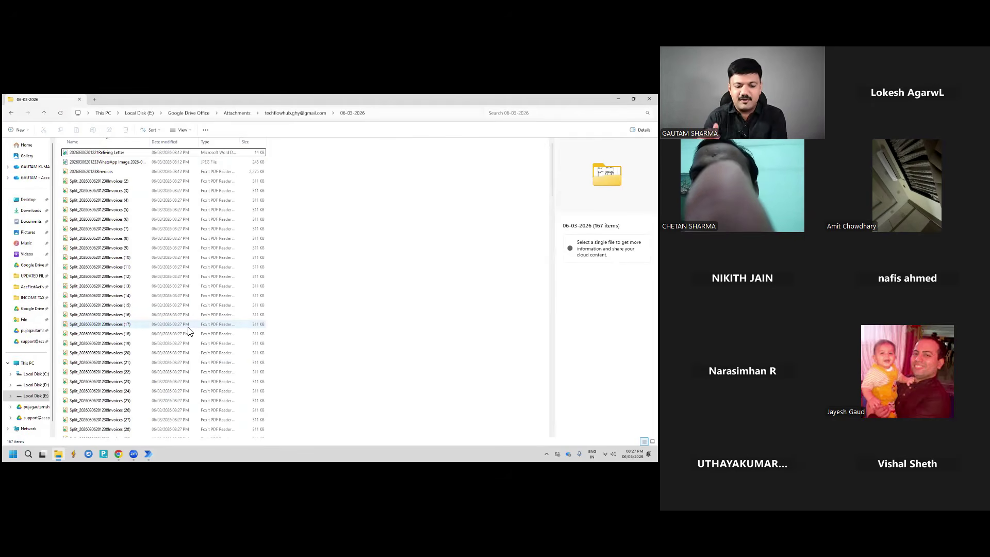
Watch the split run's progress and dismiss the 'PDF Splitted' completion message
mouse_move(148, 453)
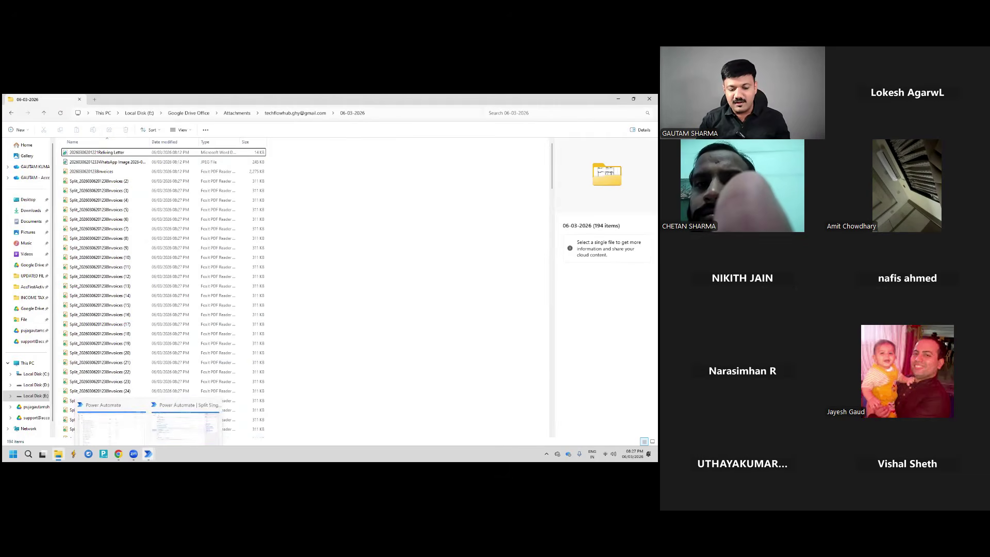
left_click(186, 430)
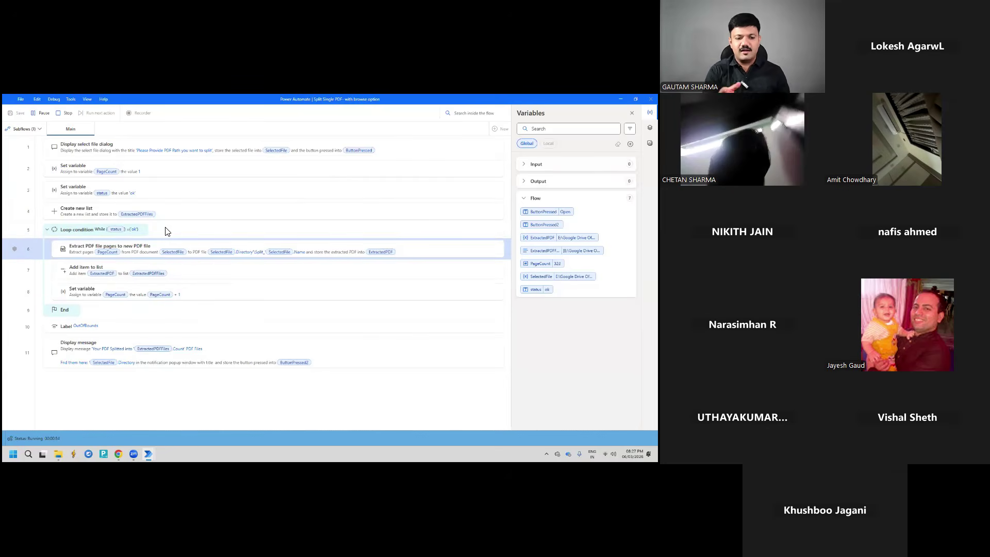
key("alt+Tab")
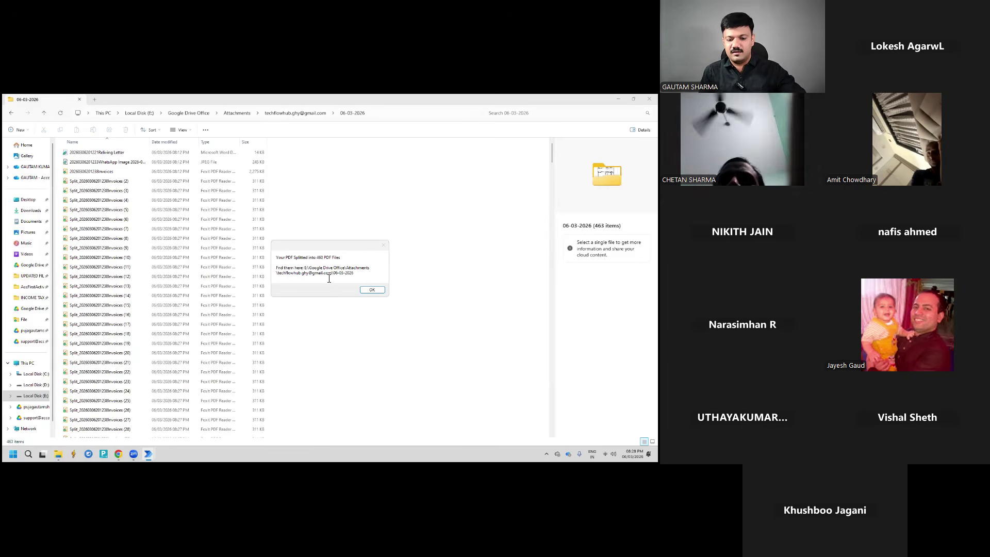
left_click(368, 289)
Scroll through the 463 items in the 06-03-2026 folder, then return to the flow editor
scroll(111, 254, "down", 5)
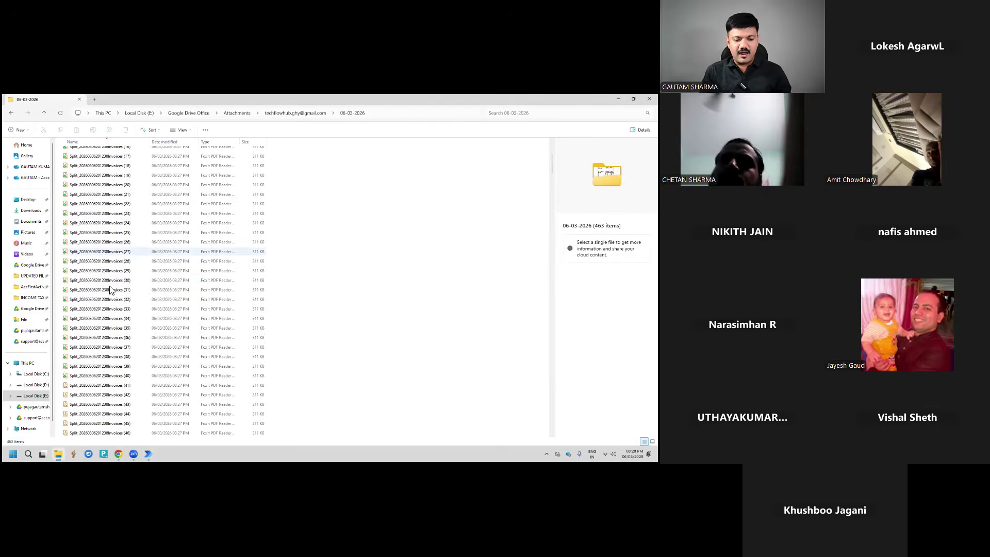
scroll(114, 284, "down", 20)
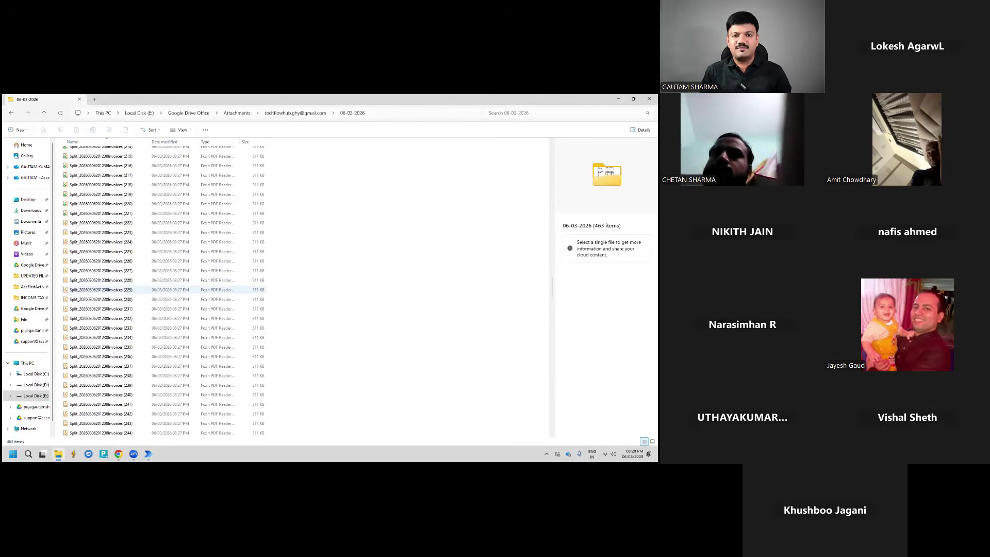
left_click(649, 98)
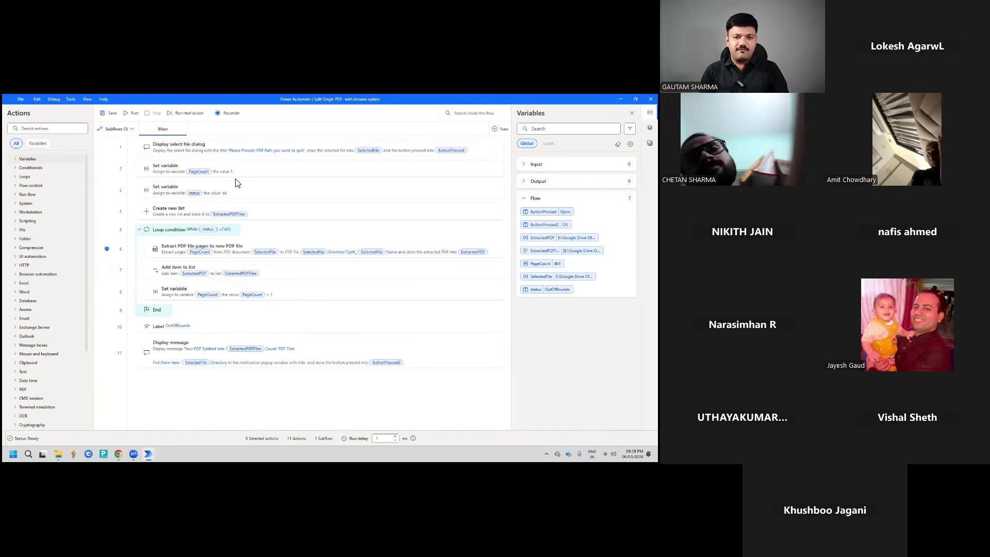
Search actions for 'display sel', add a Display select file dialog at the end, then discard it
left_click(24, 127)
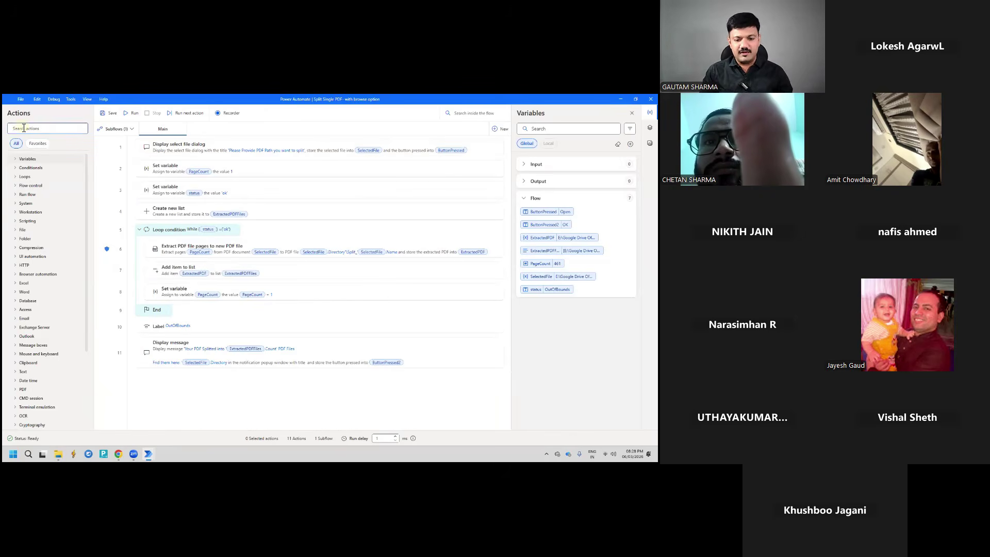
type("di")
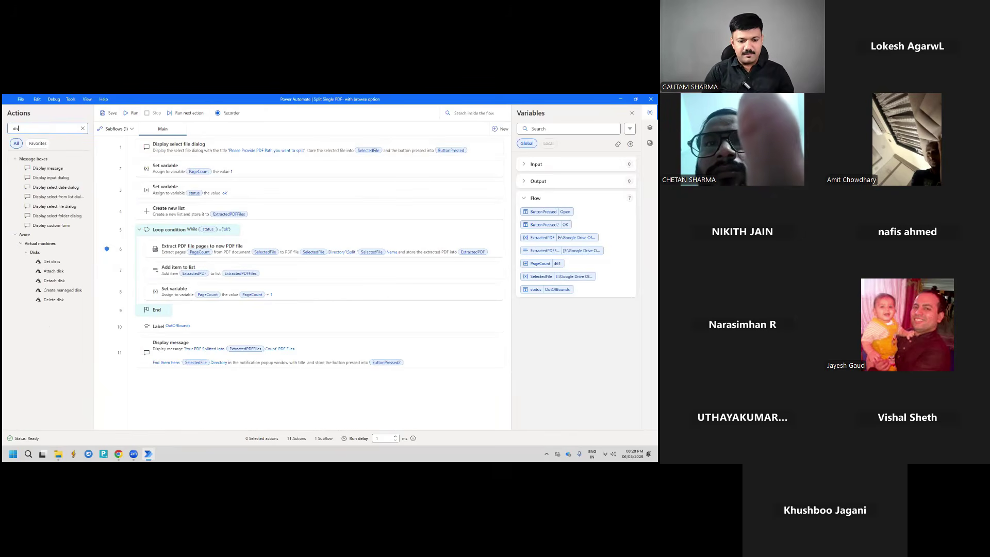
type("splay ")
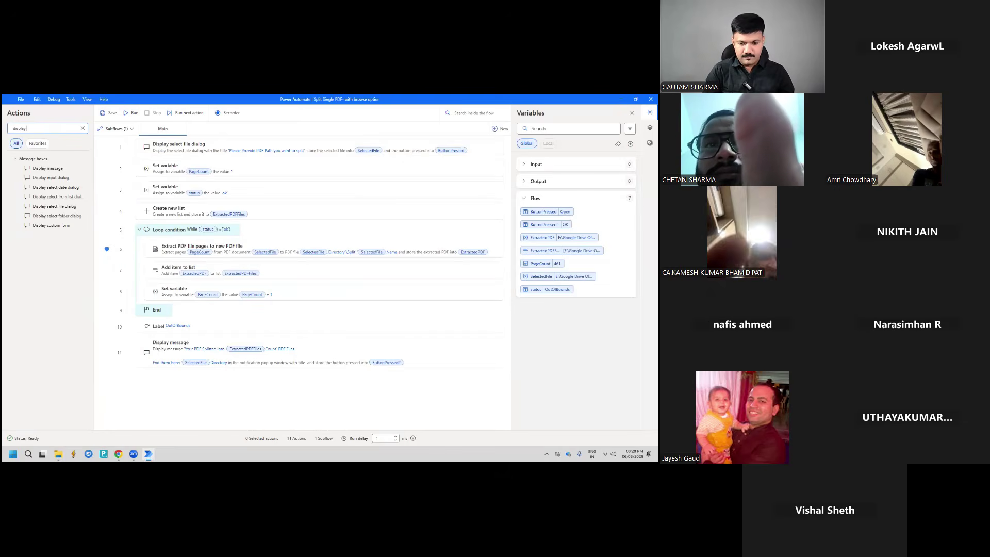
type("sel")
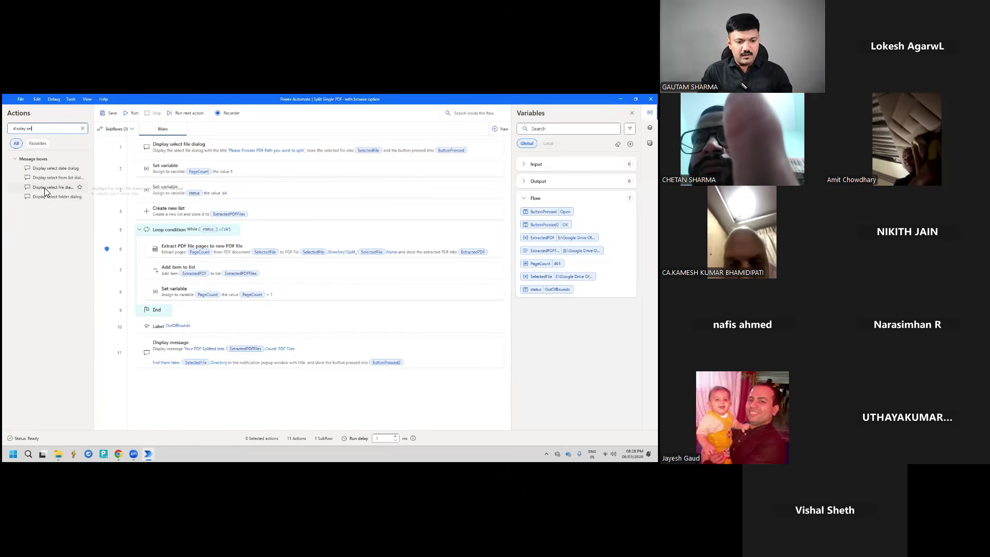
left_click(44, 189)
left_click_drag(45, 190, 188, 389)
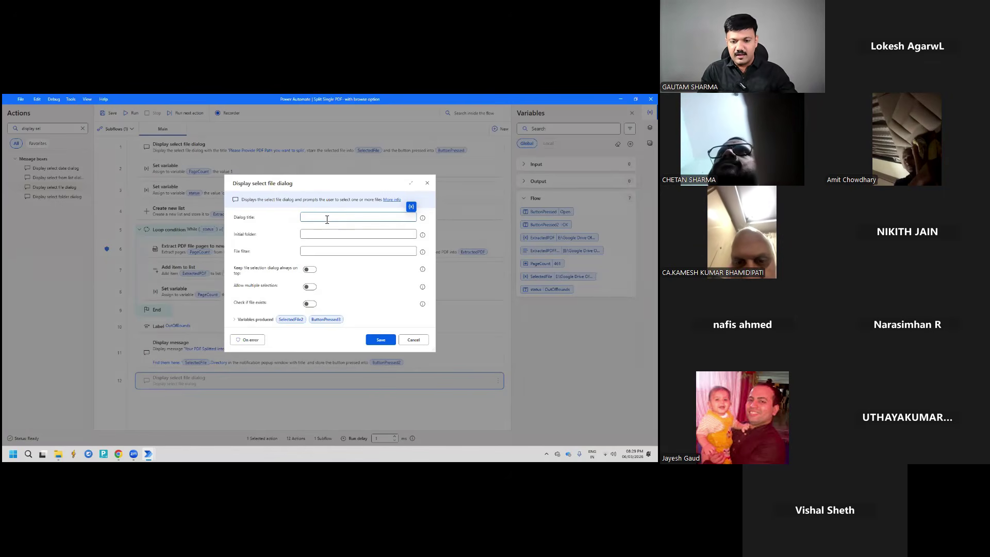
left_click(320, 234)
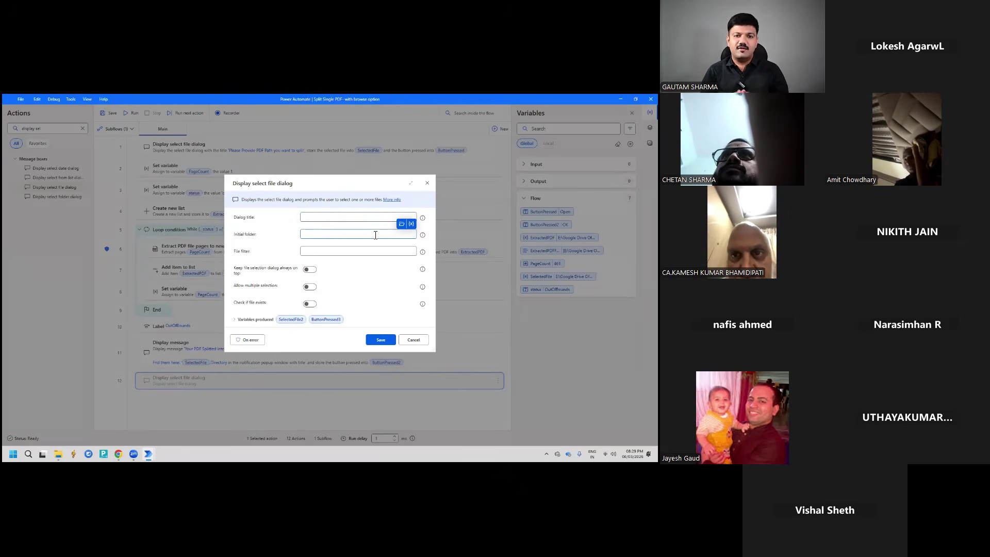
left_click(427, 182)
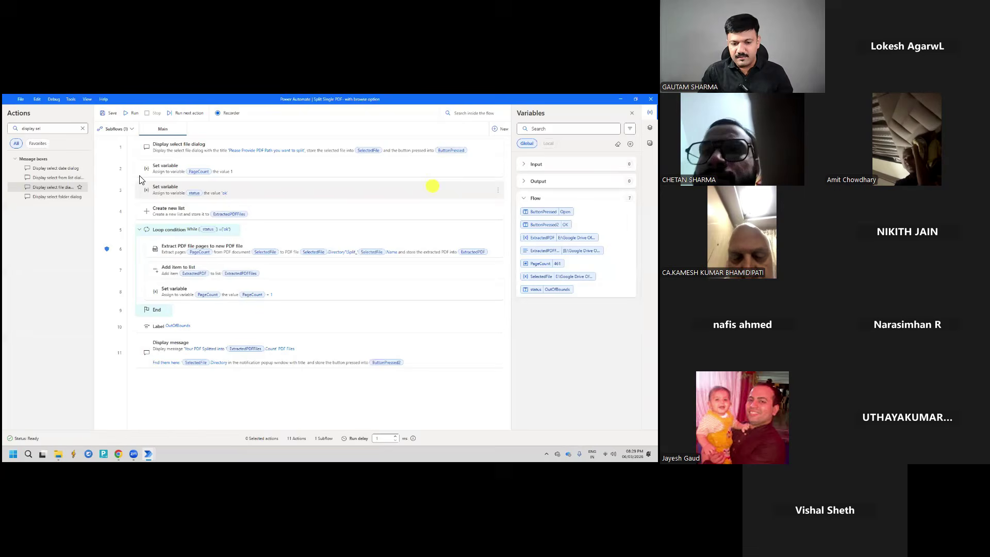
Set a breakpoint on step 2, run the flow, and cancel the 'Please Provide PDF Path' picker
left_click(109, 169)
left_click(132, 113)
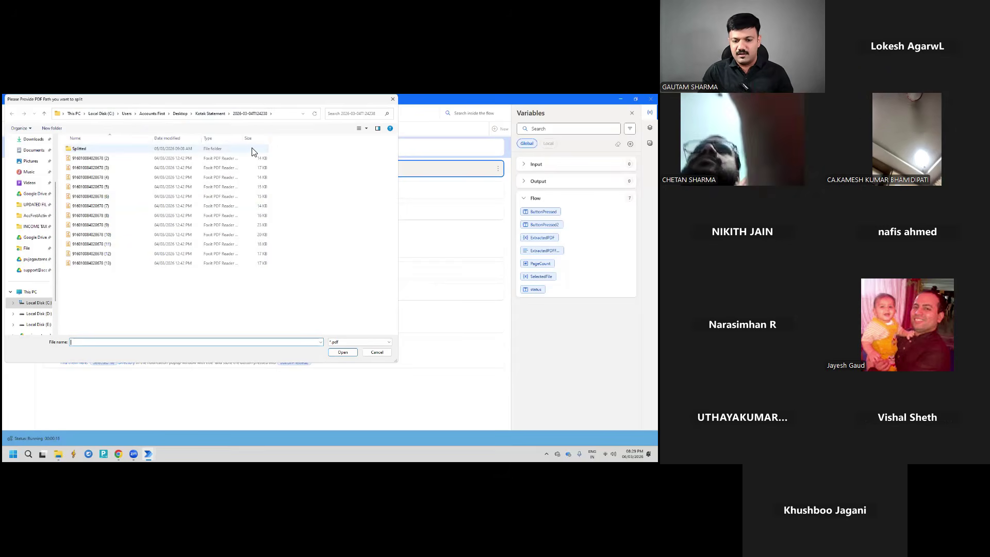
double_click(418, 96)
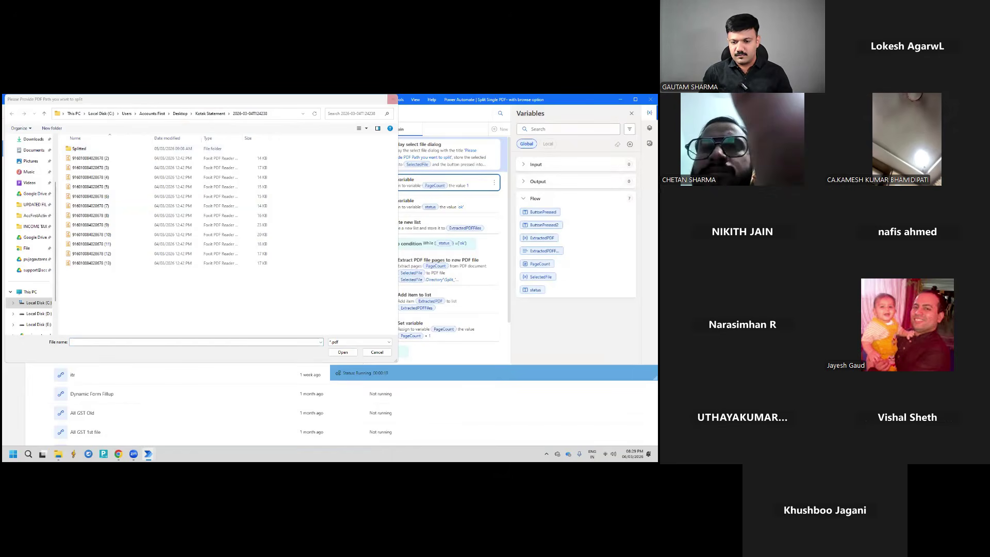
left_click(397, 99)
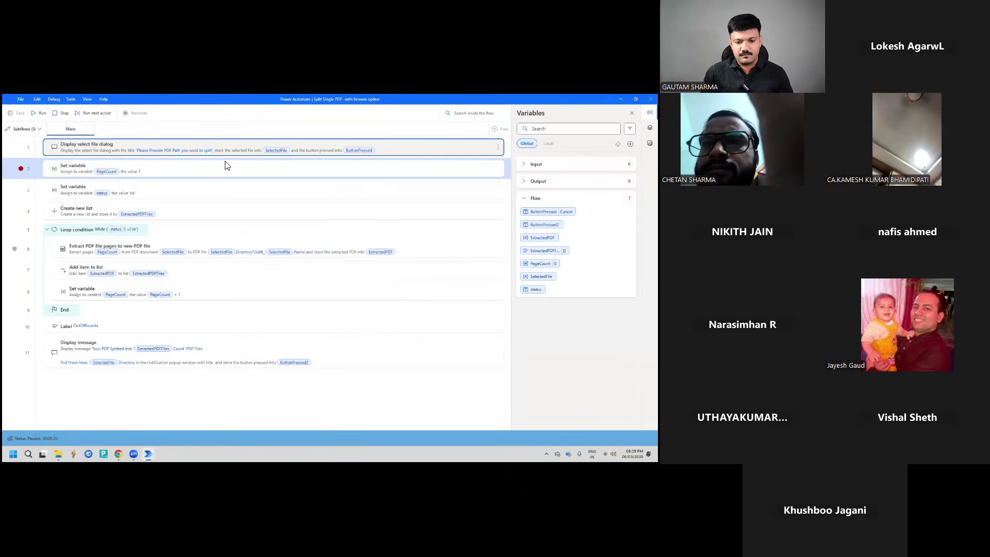
Stop the paused run and open step 1's Display select file dialog settings
left_click(62, 113)
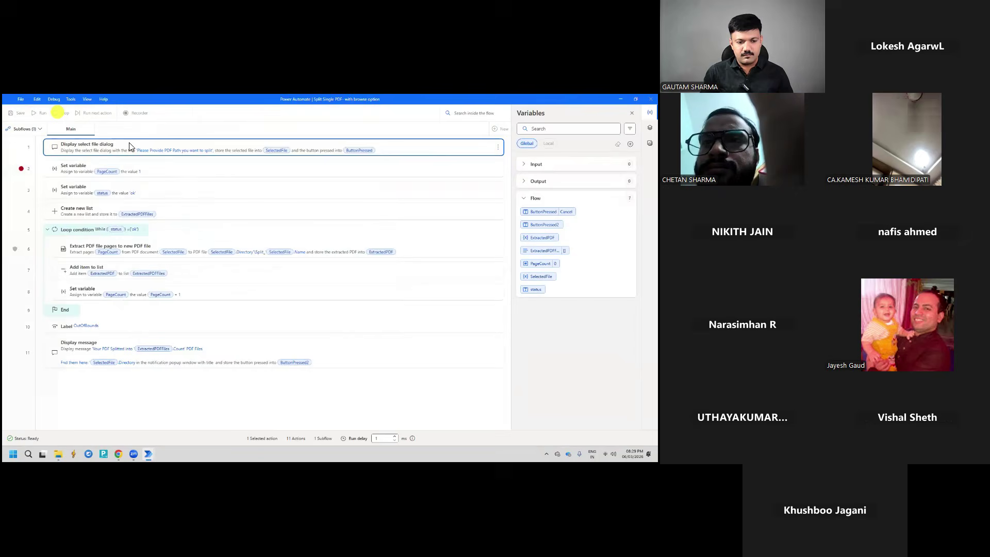
double_click(251, 145)
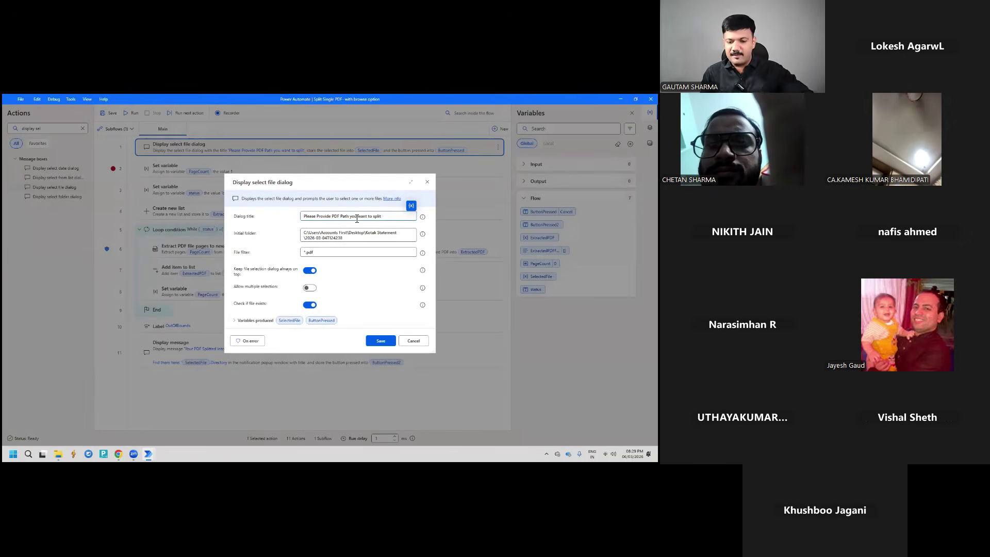
left_click(393, 242)
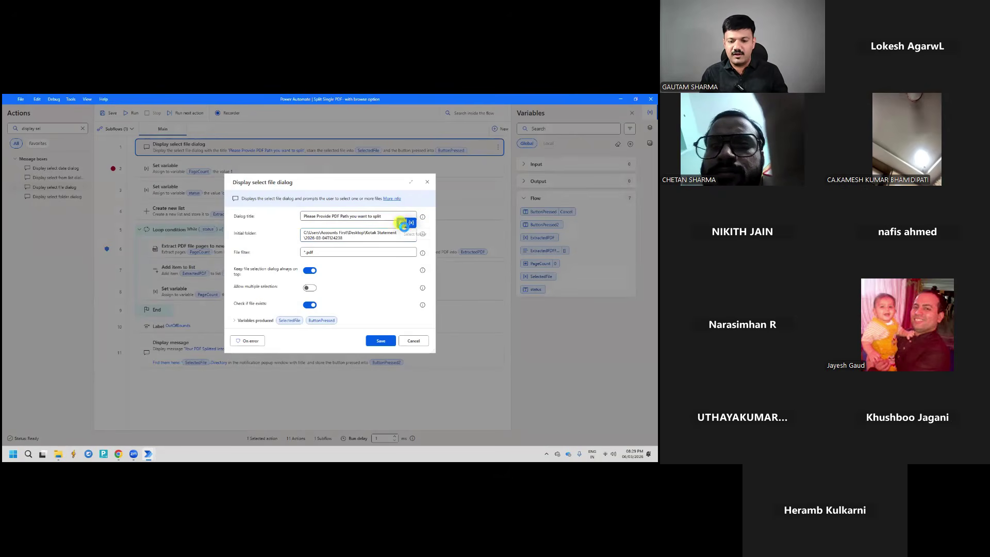
Browse to Desktop > Bank 2 > Sales Invoices, then cancel to keep the original initial folder
left_click(401, 222)
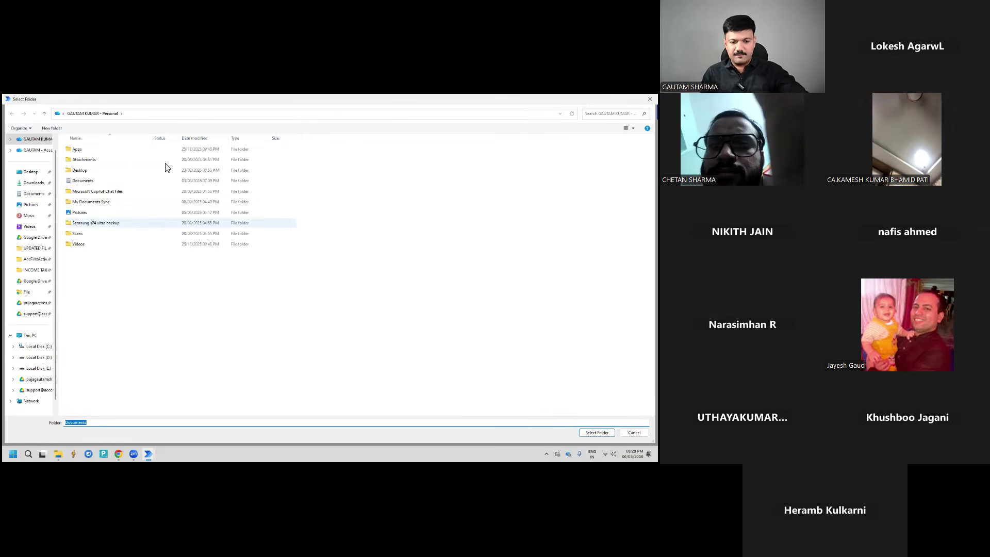
left_click(31, 171)
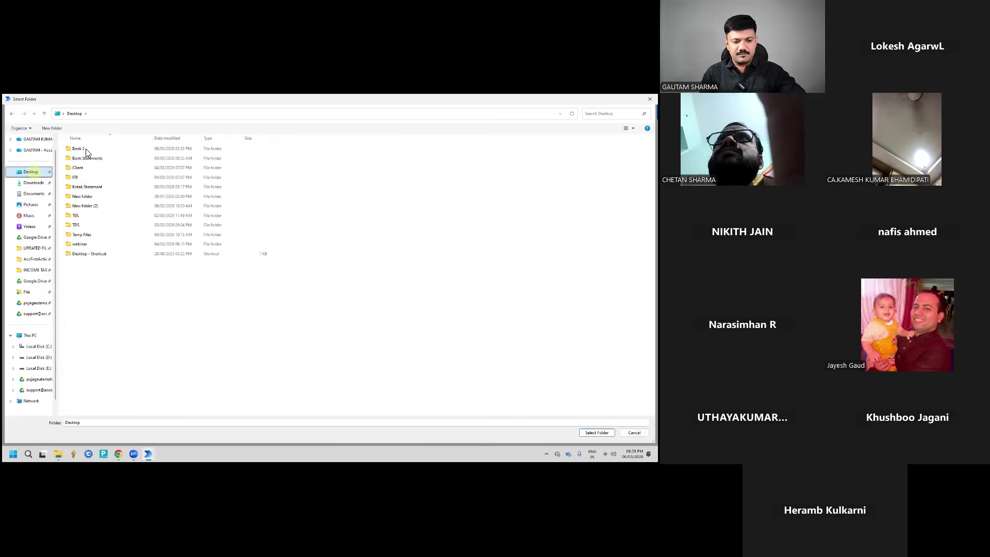
double_click(87, 148)
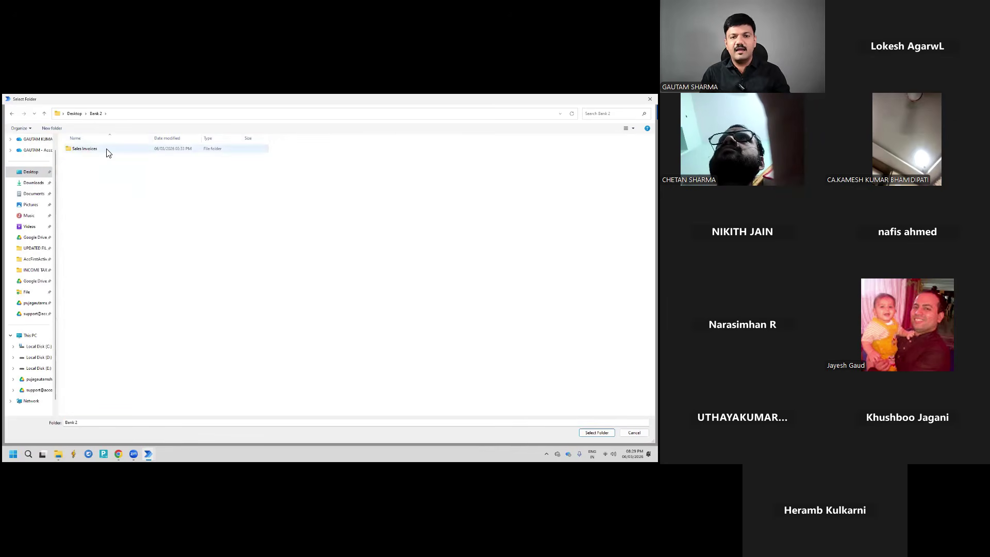
double_click(106, 149)
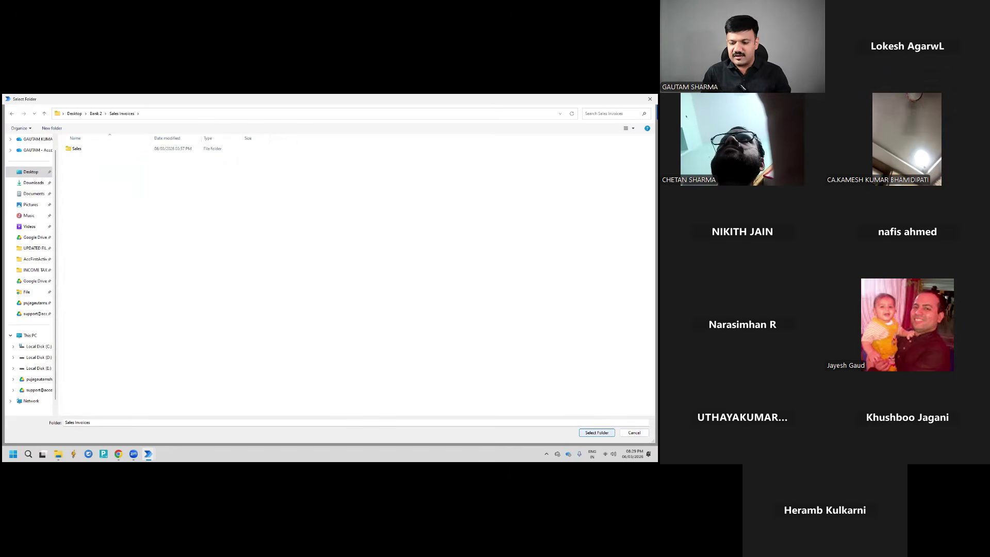
left_click(634, 432)
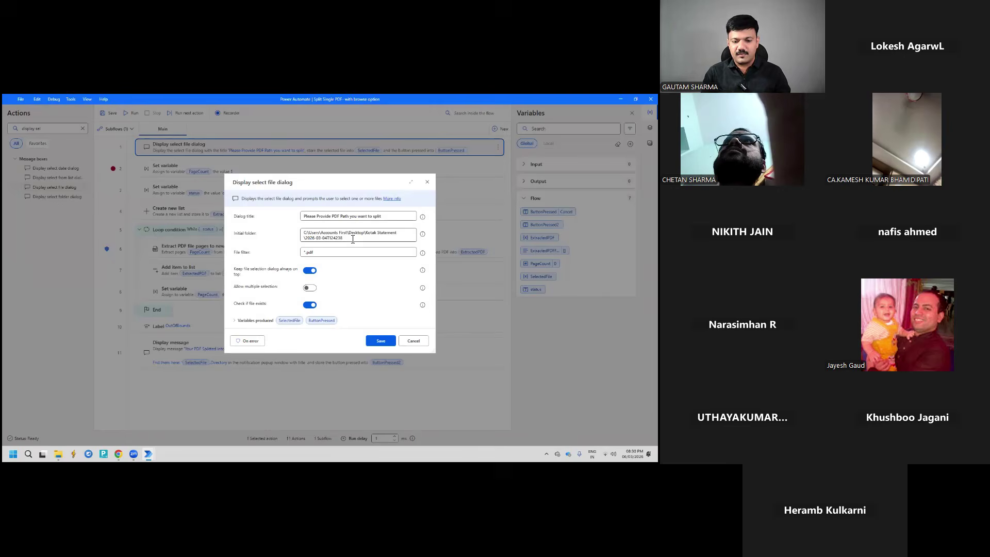
left_click_drag(352, 239, 303, 232)
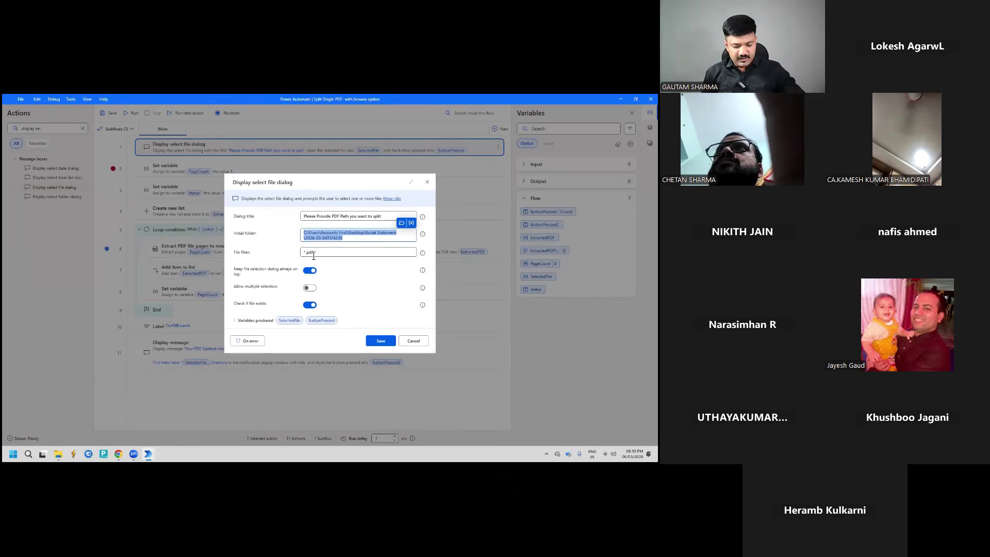
Review the '*.pdf' file filter and close step 1's settings without changes
left_click(307, 254)
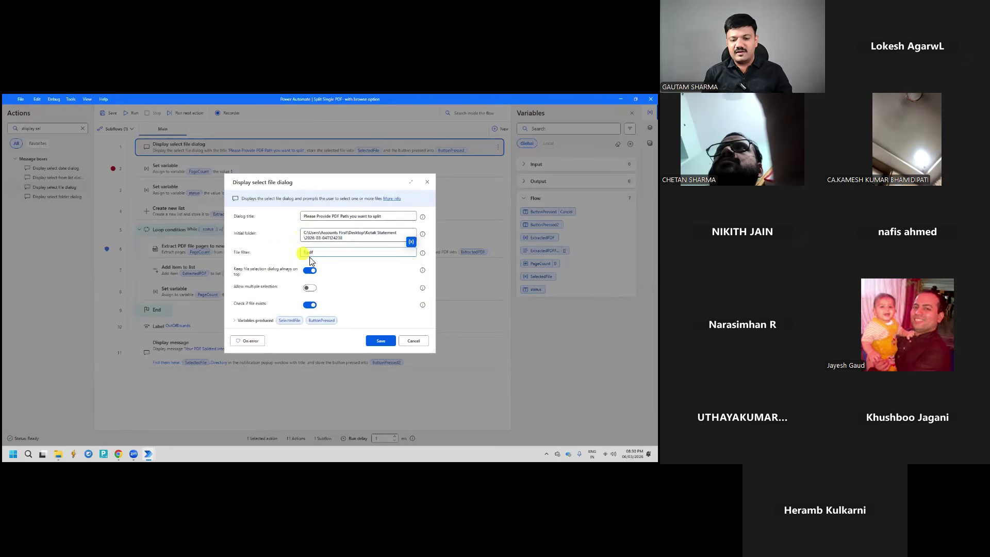
left_click_drag(318, 253, 306, 253)
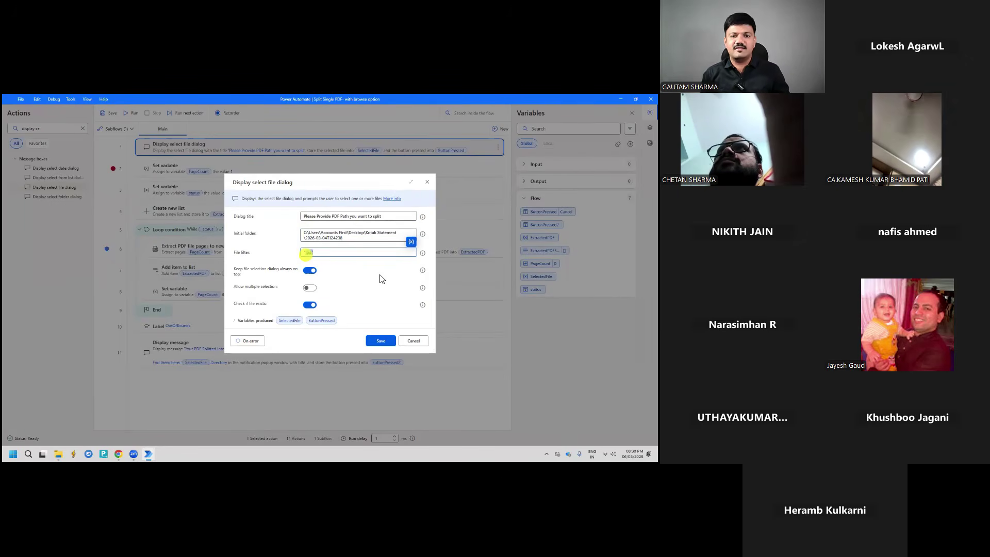
left_click(375, 253)
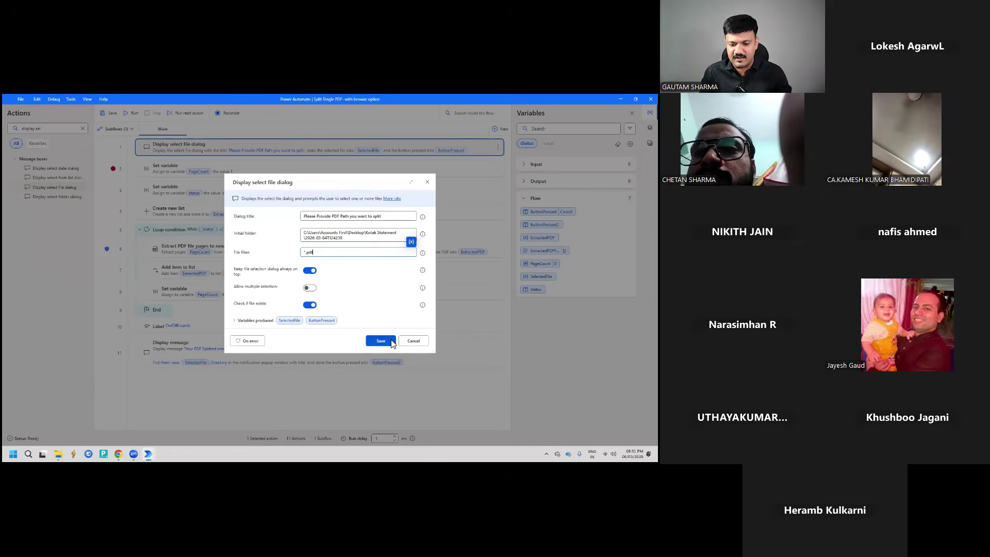
left_click(411, 345)
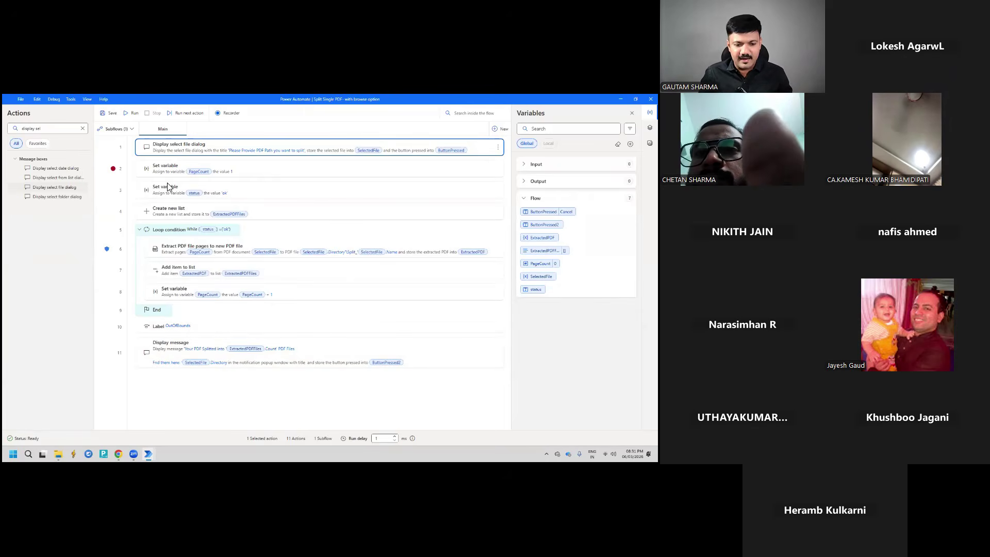
left_click(113, 168)
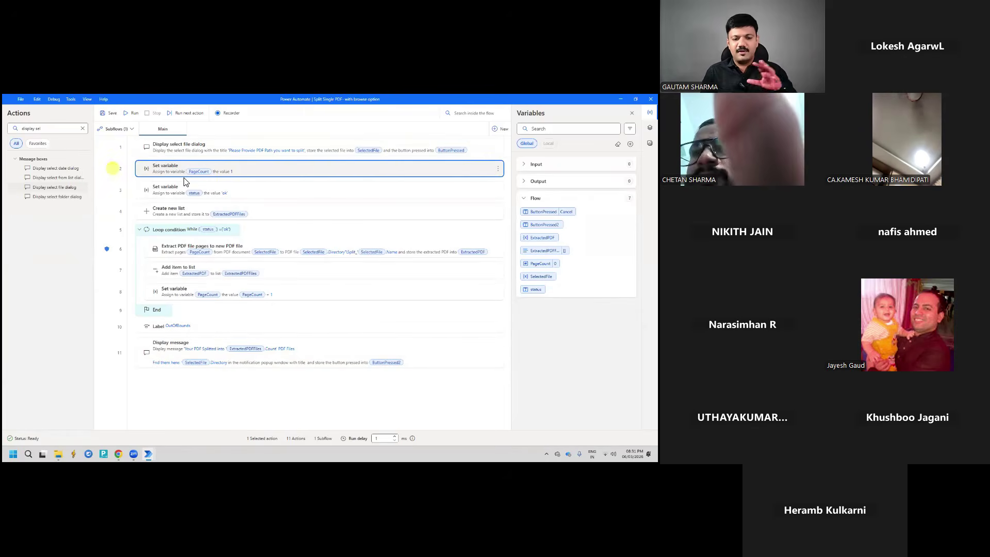
double_click(205, 153)
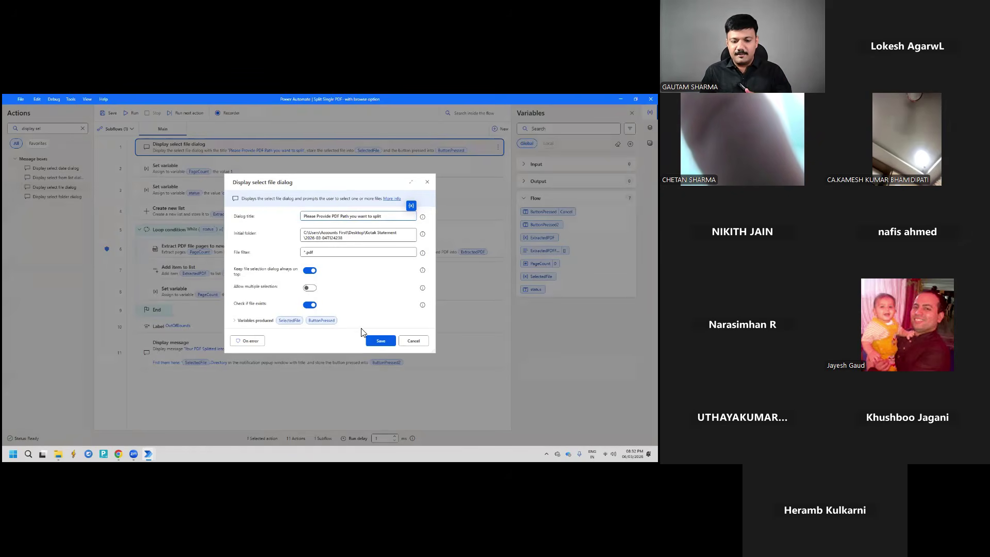
left_click(380, 340)
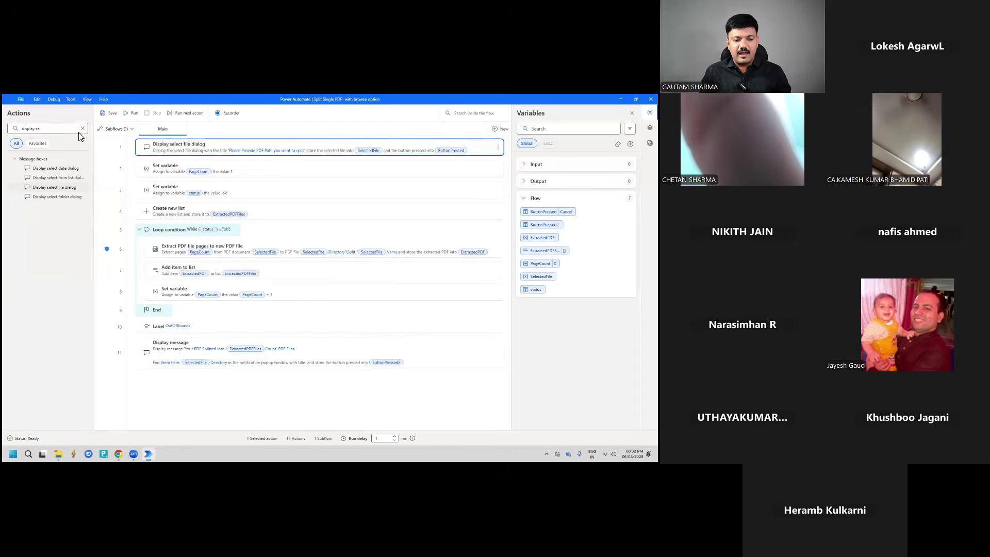
left_click(82, 128)
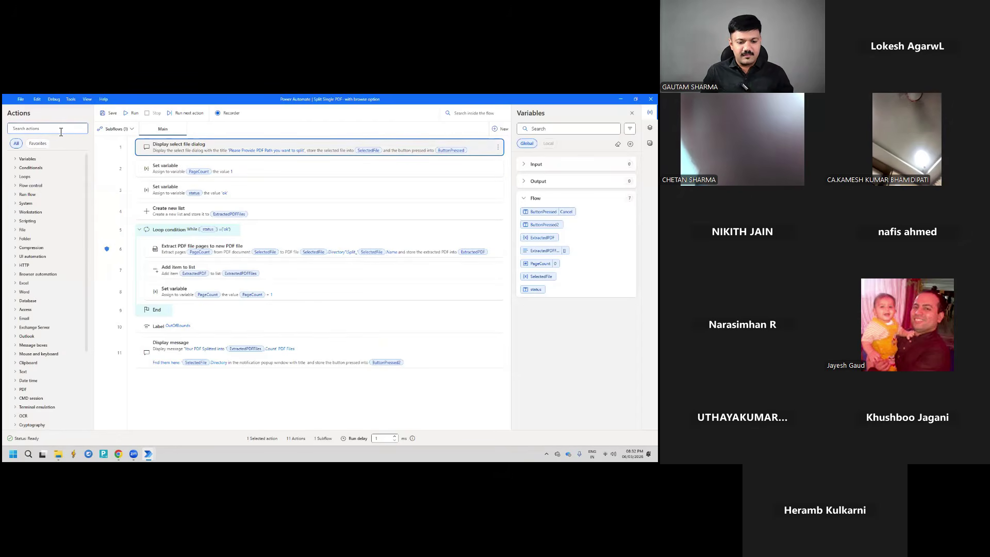
left_click(43, 131)
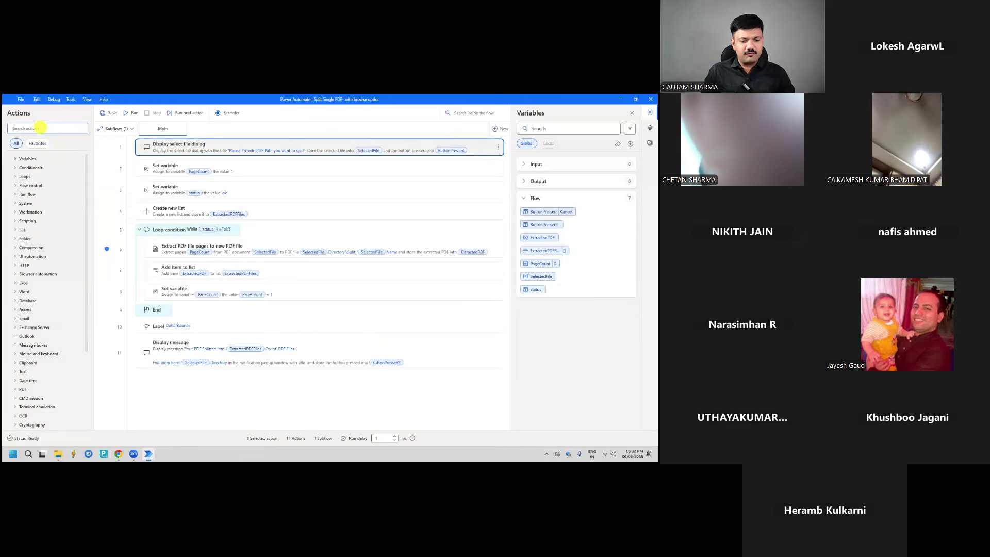
type("set var")
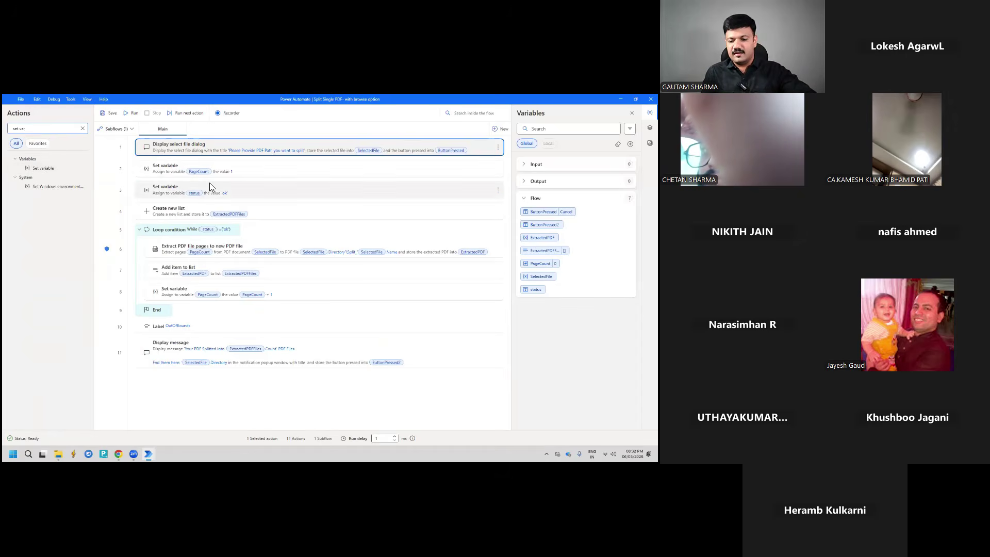
left_click(250, 173)
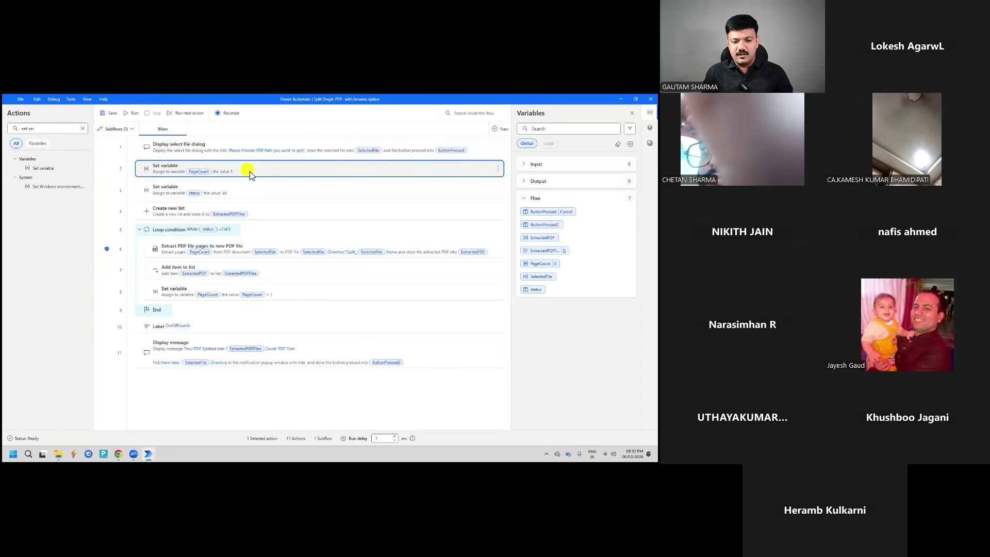
double_click(250, 174)
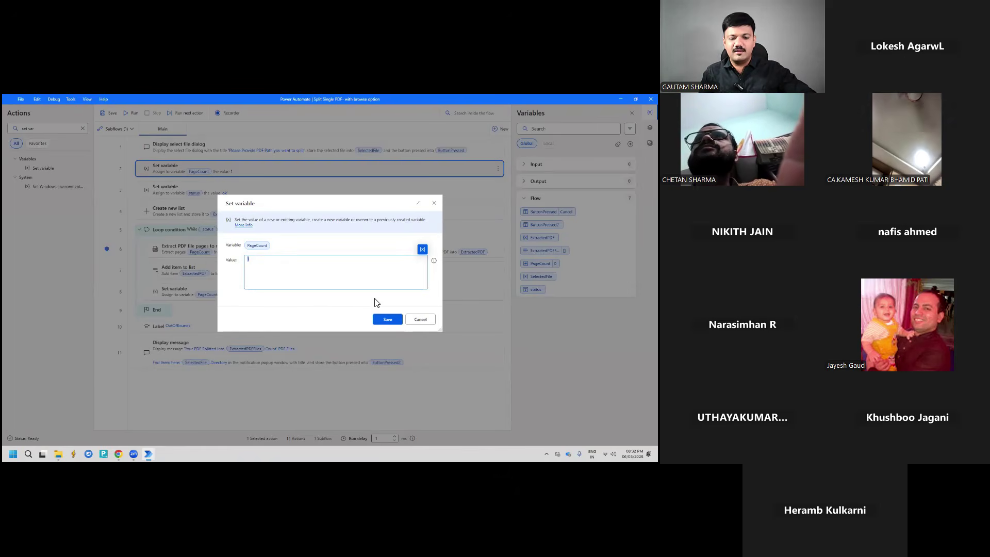
left_click(416, 319)
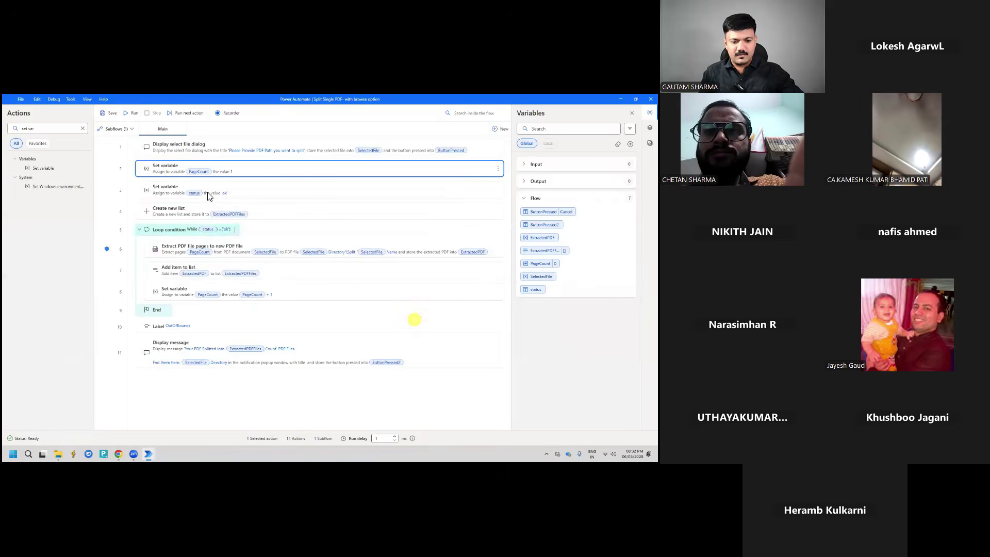
double_click(251, 167)
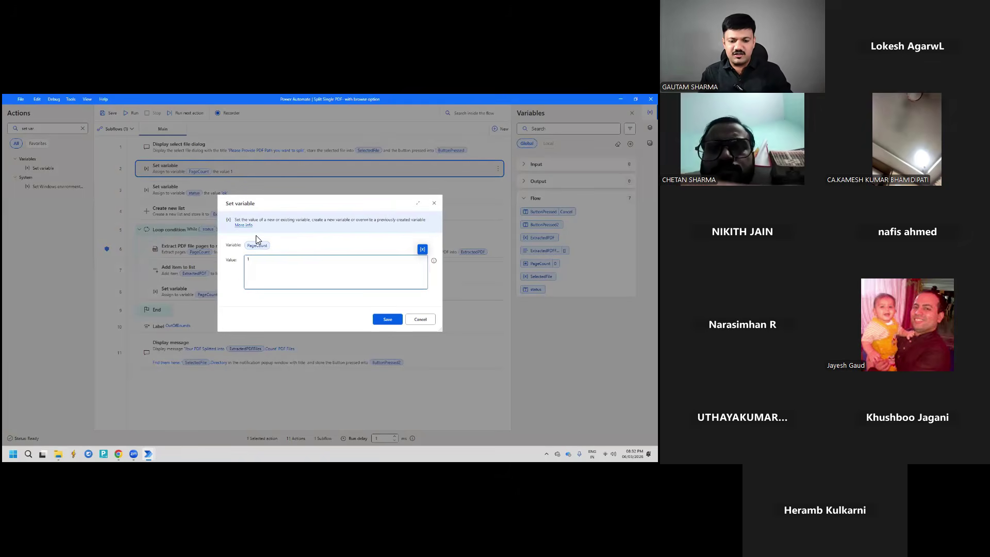
left_click(258, 246)
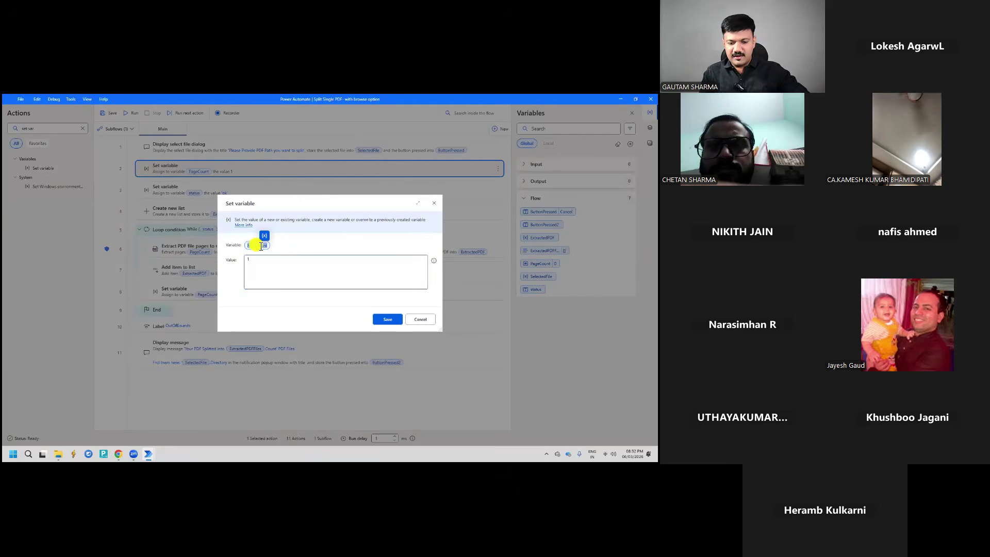
type("haha")
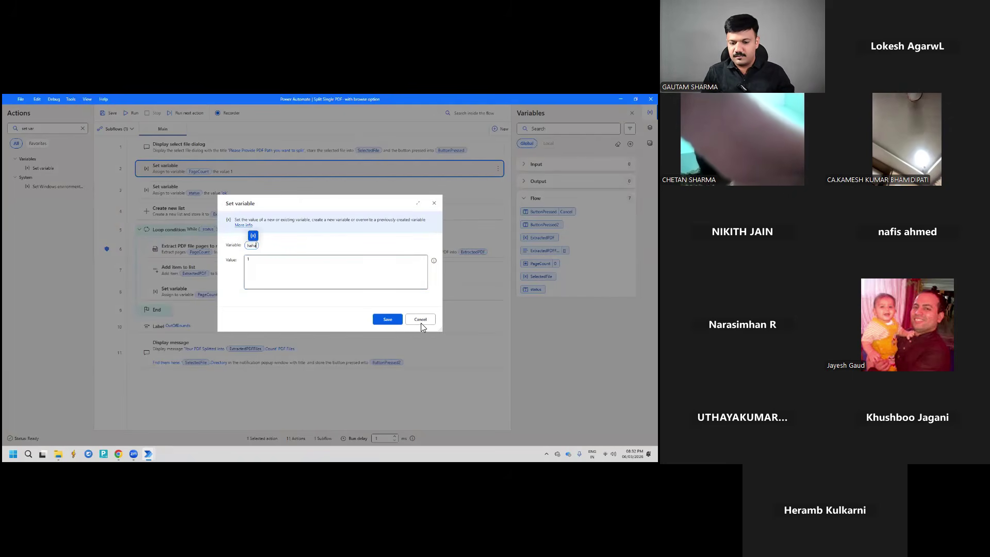
key("Escape")
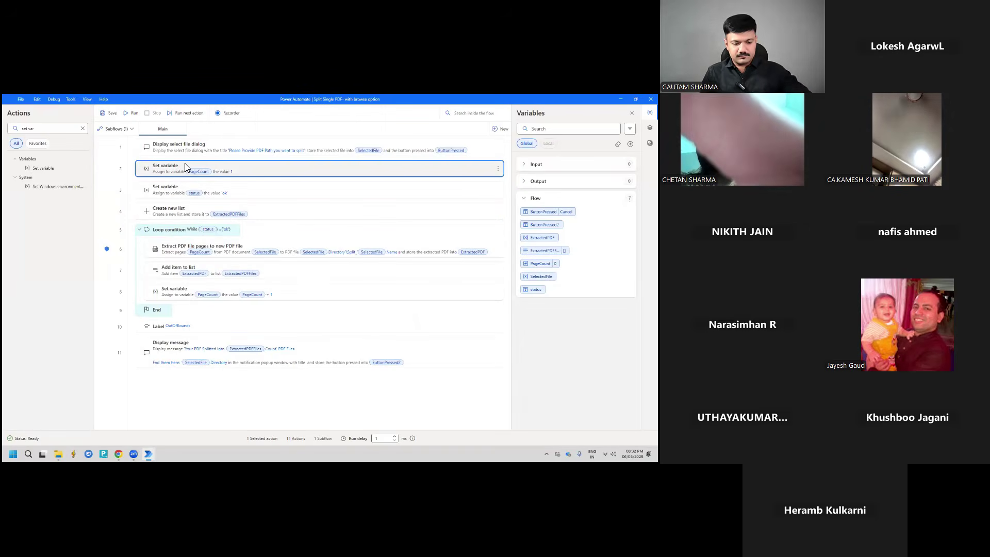
left_click(254, 192)
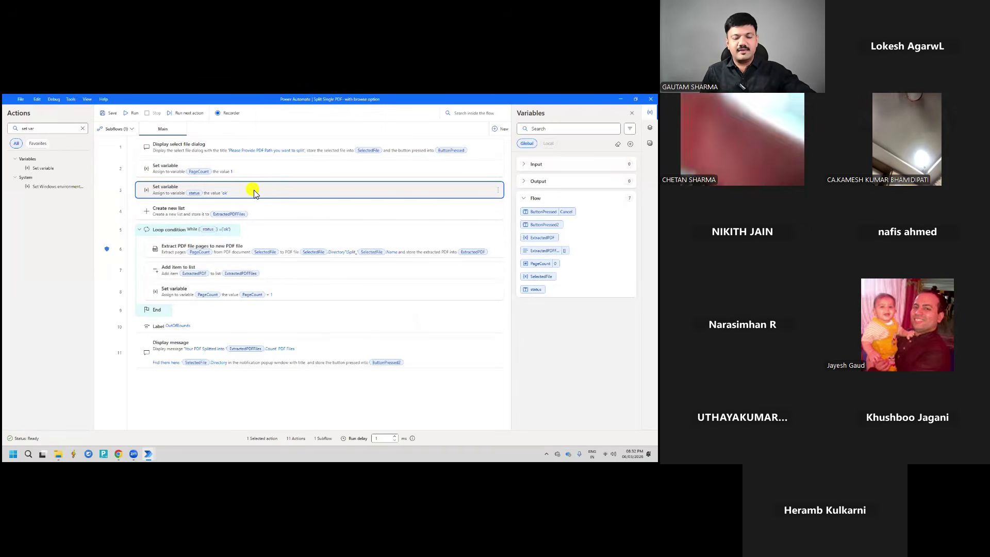
double_click(253, 192)
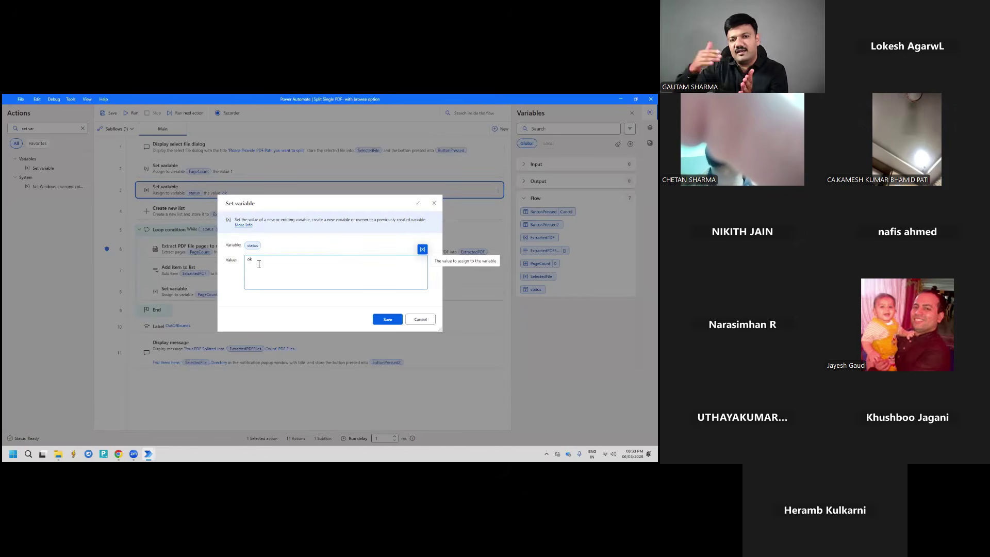
double_click(248, 260)
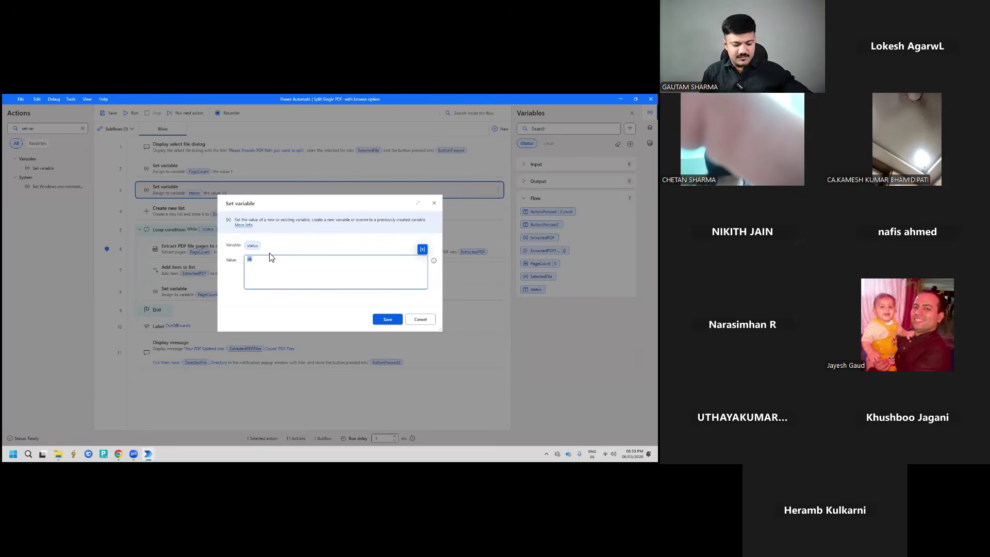
left_click(416, 319)
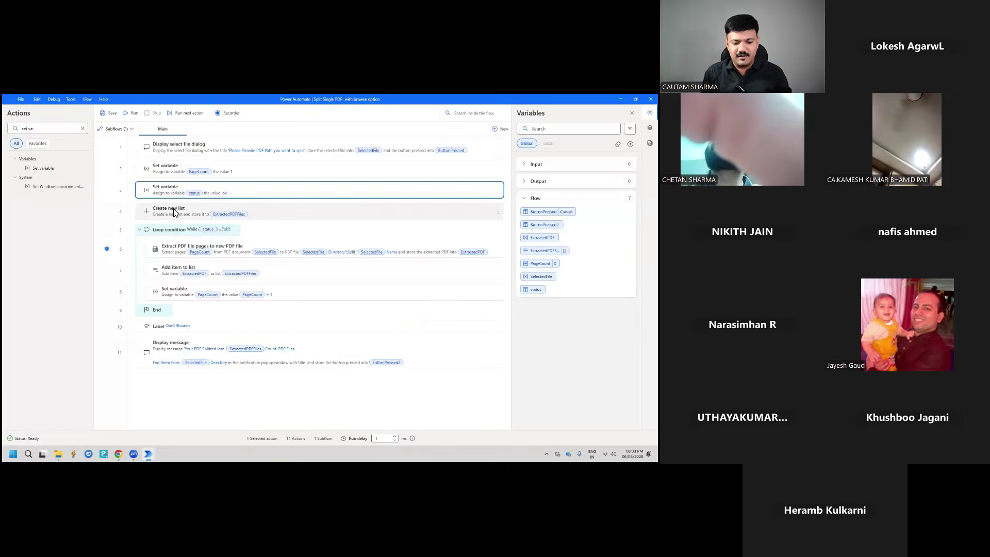
Inspect the Create new list step's settings unchanged, then search actions for 'c'
double_click(271, 218)
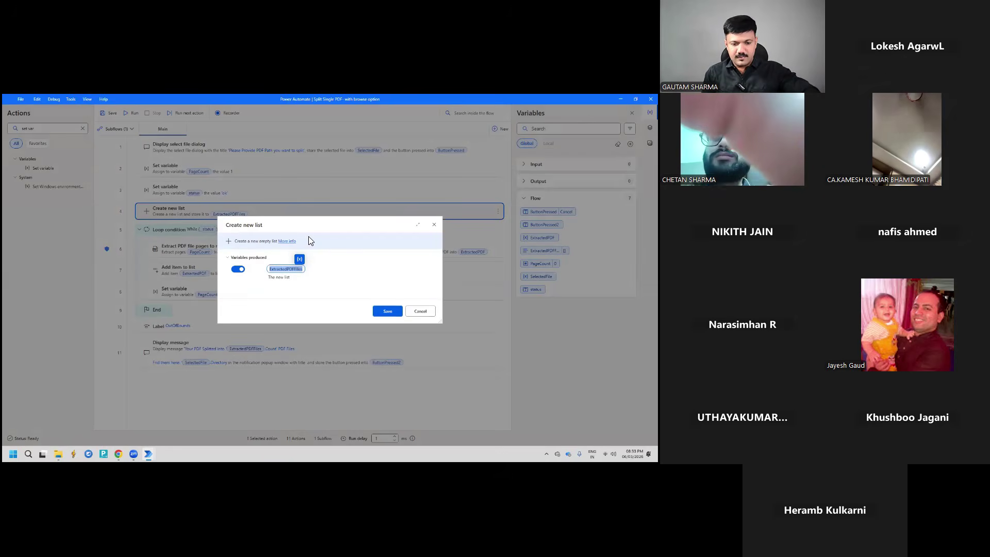
left_click(434, 225)
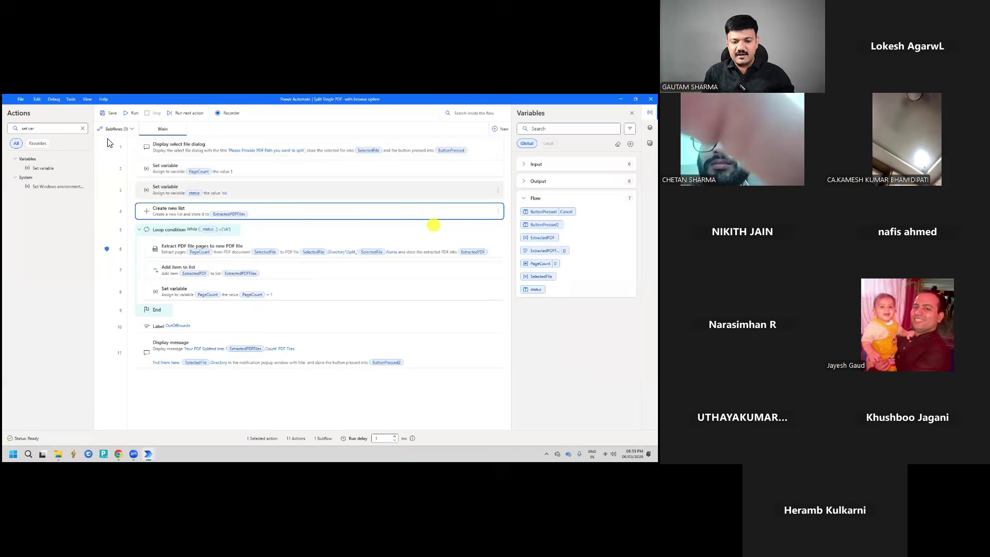
left_click(82, 129)
left_click(16, 130)
type("create")
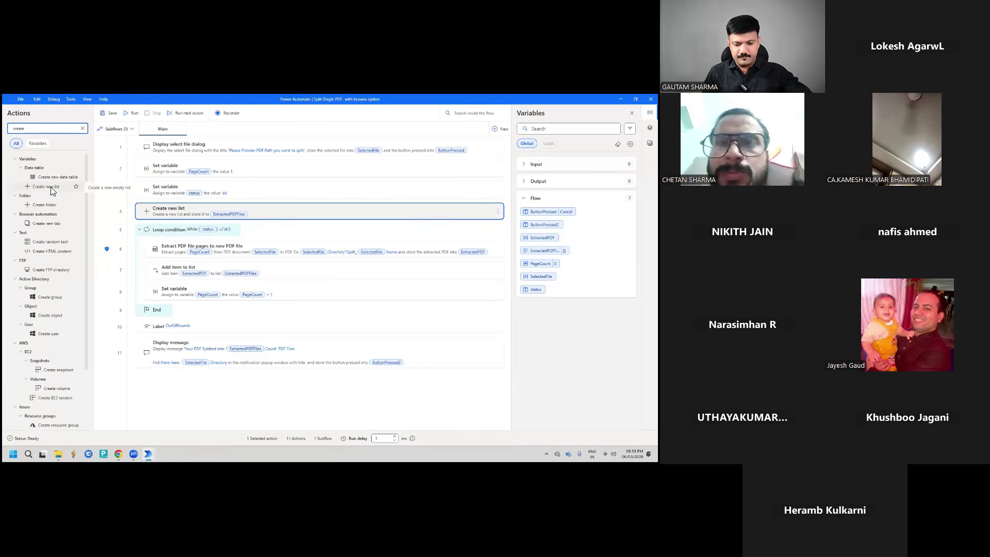
Reopen and cancel the Create new list settings, then clear the action search
double_click(258, 214)
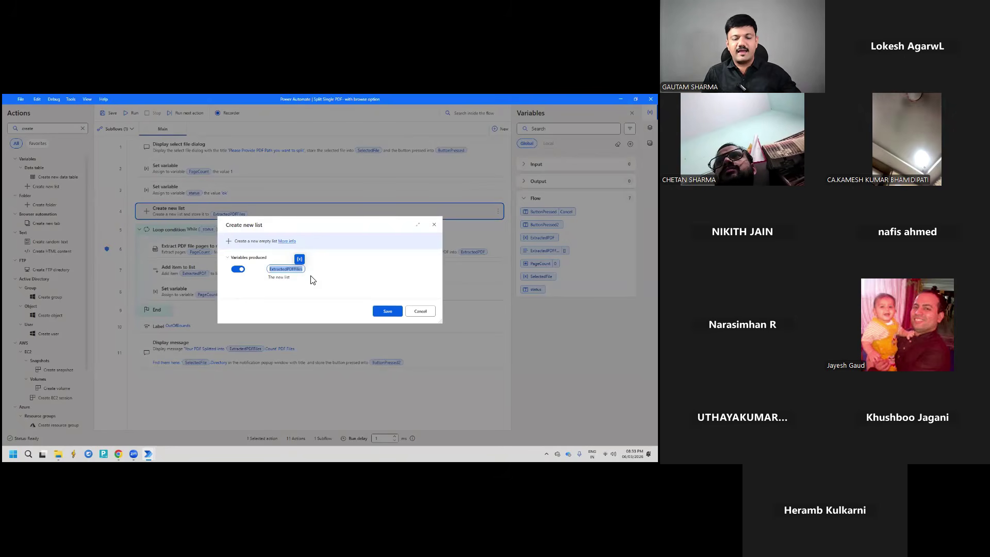
left_click(417, 315)
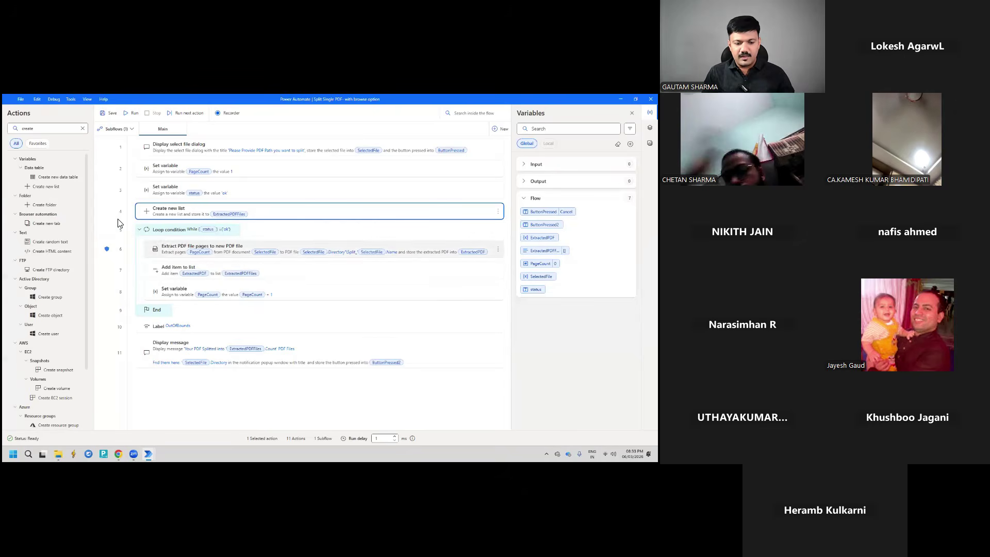
left_click(83, 128)
left_click(53, 129)
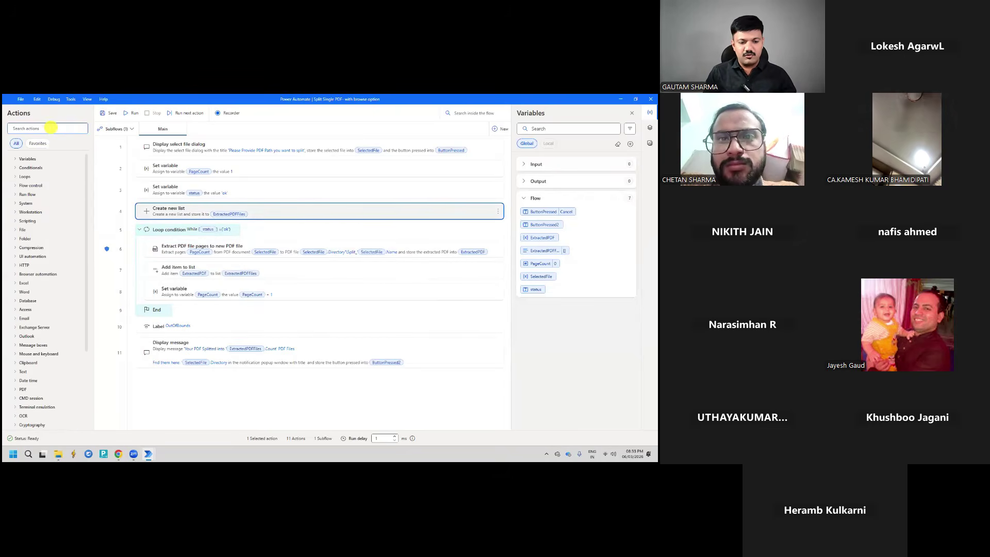
Search actions for 'loop' and review the loop condition %status% = 'ok', closing it unchanged
type("l")
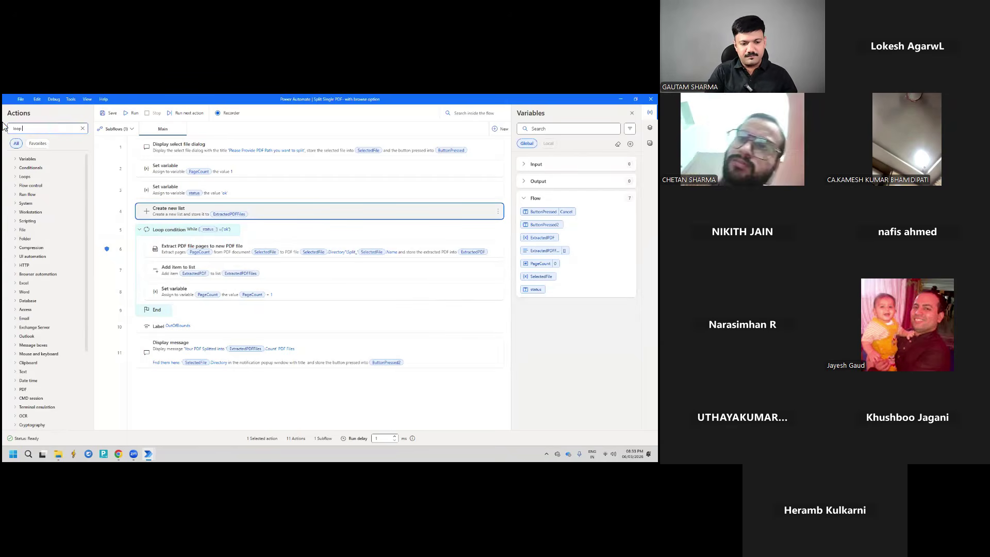
type("oop")
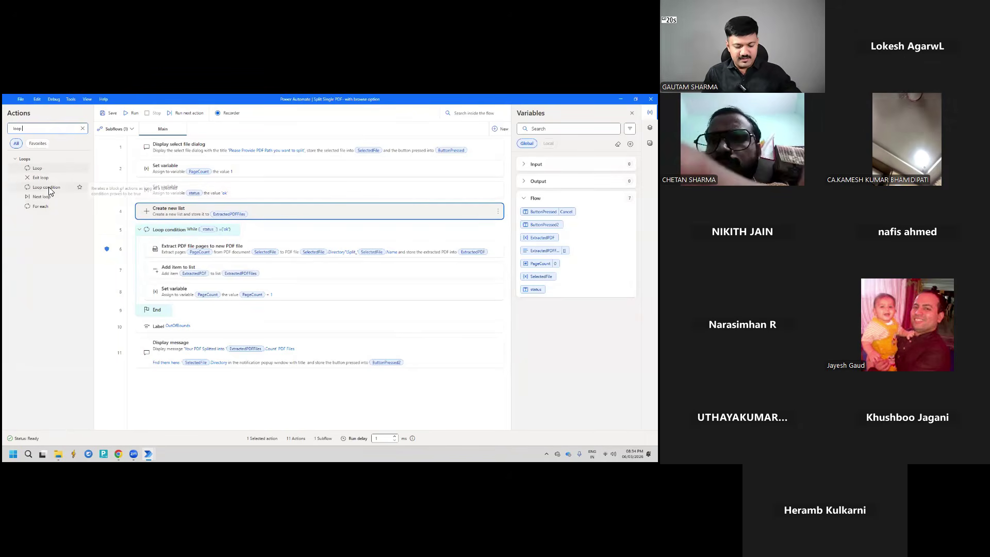
double_click(169, 227)
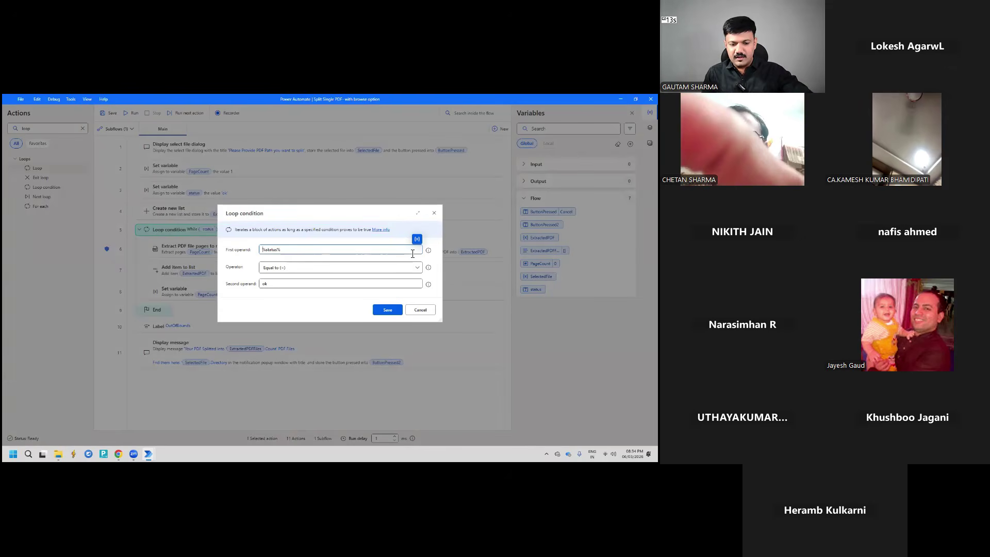
double_click(276, 250)
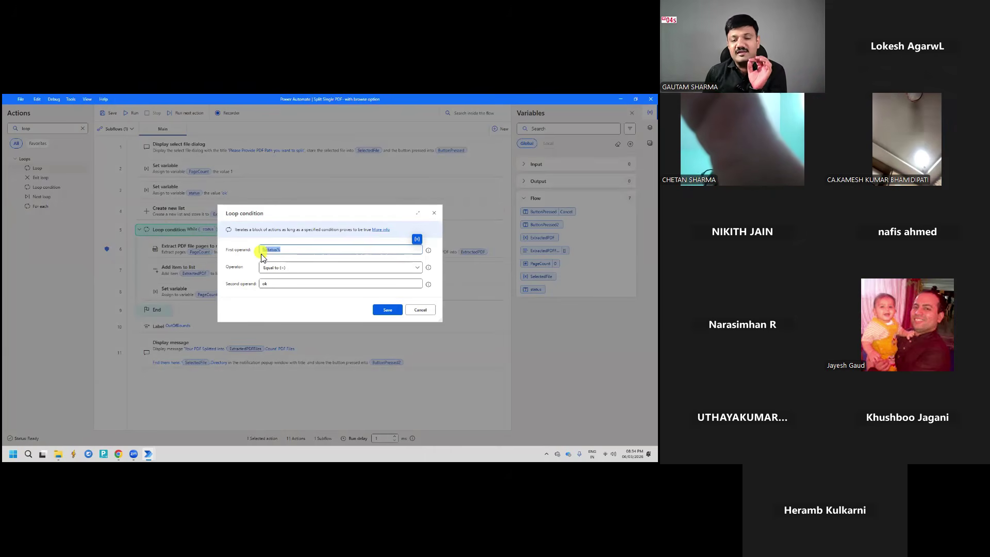
left_click(269, 286)
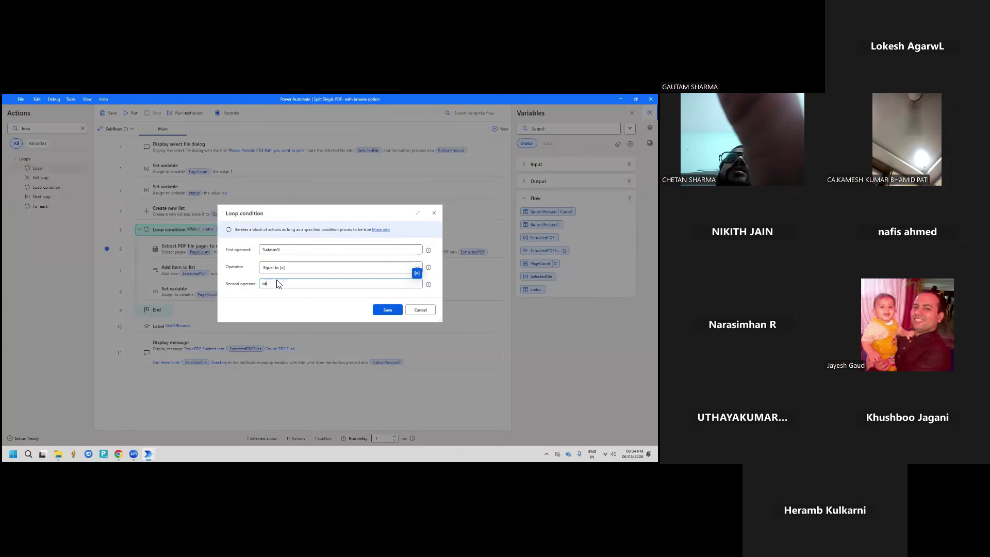
left_click(418, 310)
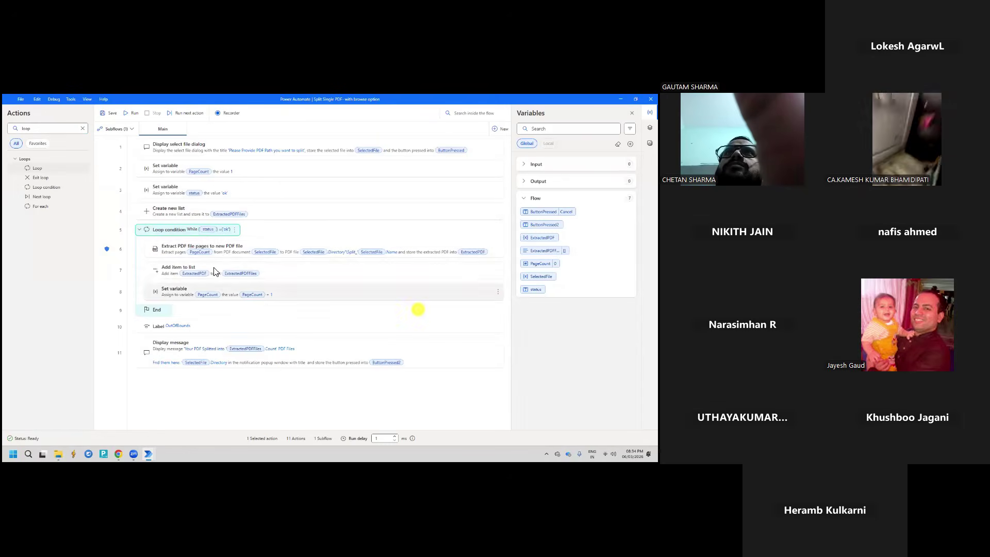
left_click(169, 250)
double_click(170, 251)
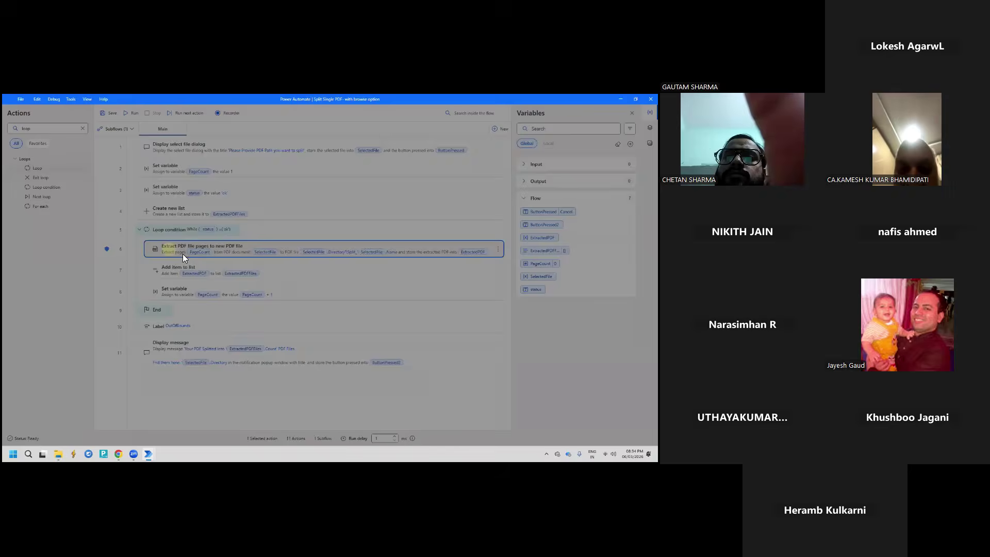
key("Escape")
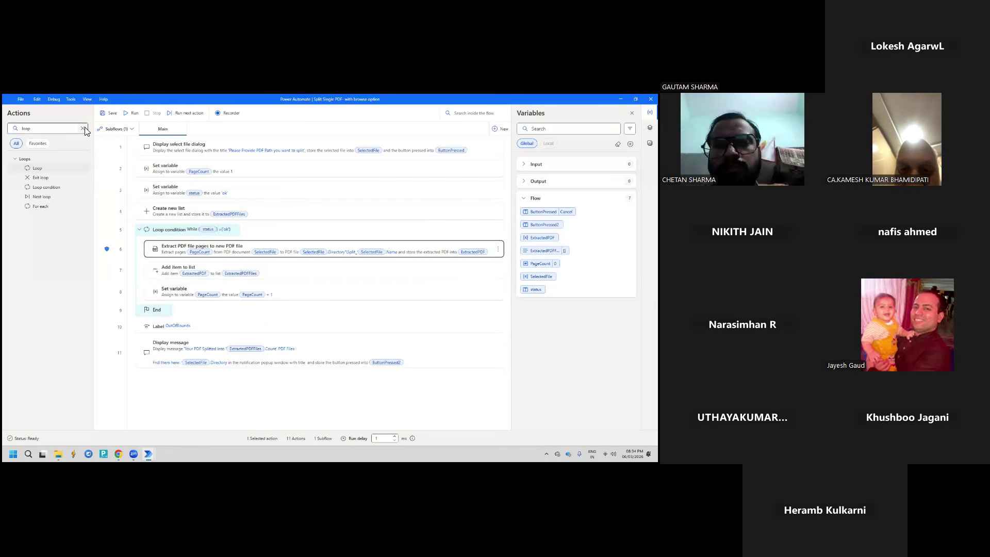
left_click(83, 128)
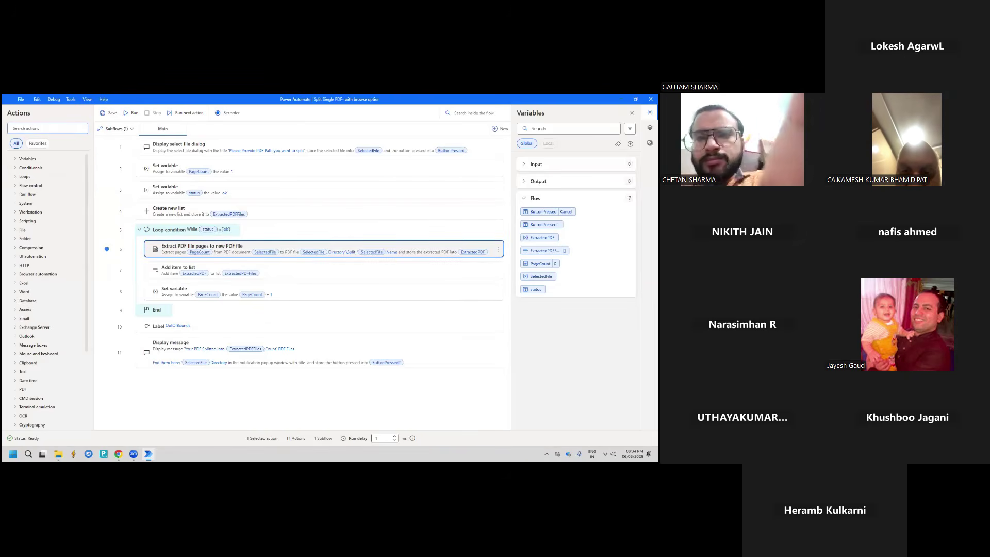
type("extract")
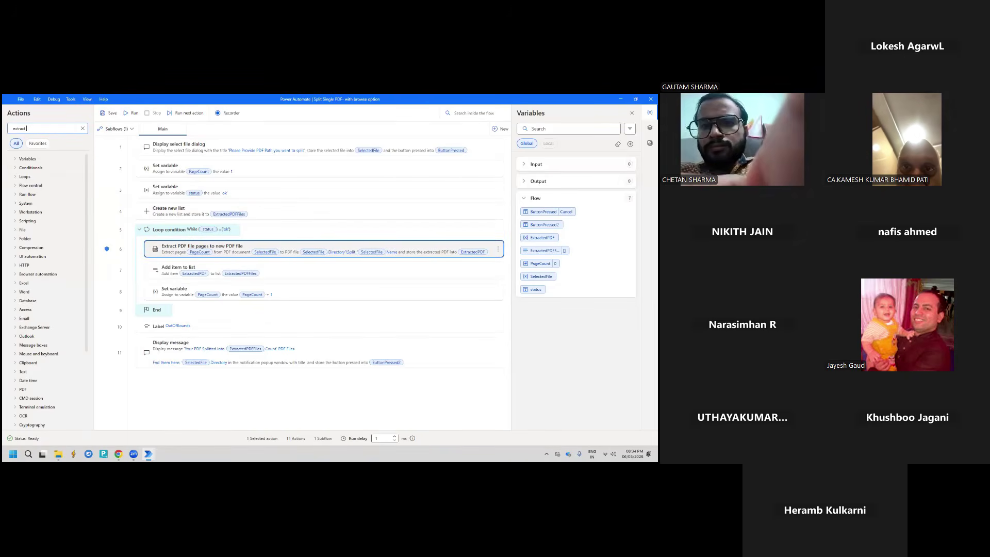
type(" pdf")
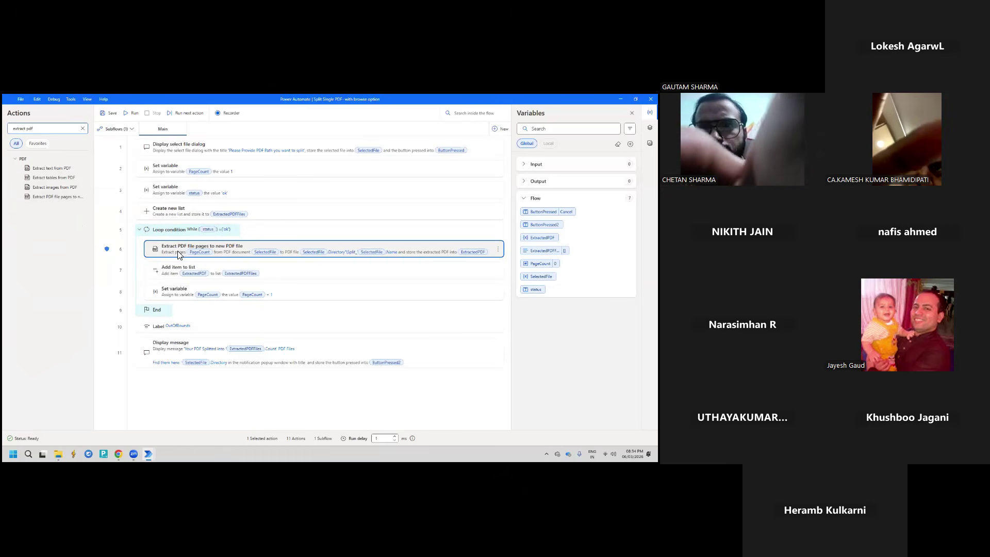
left_click(230, 247)
double_click(233, 238)
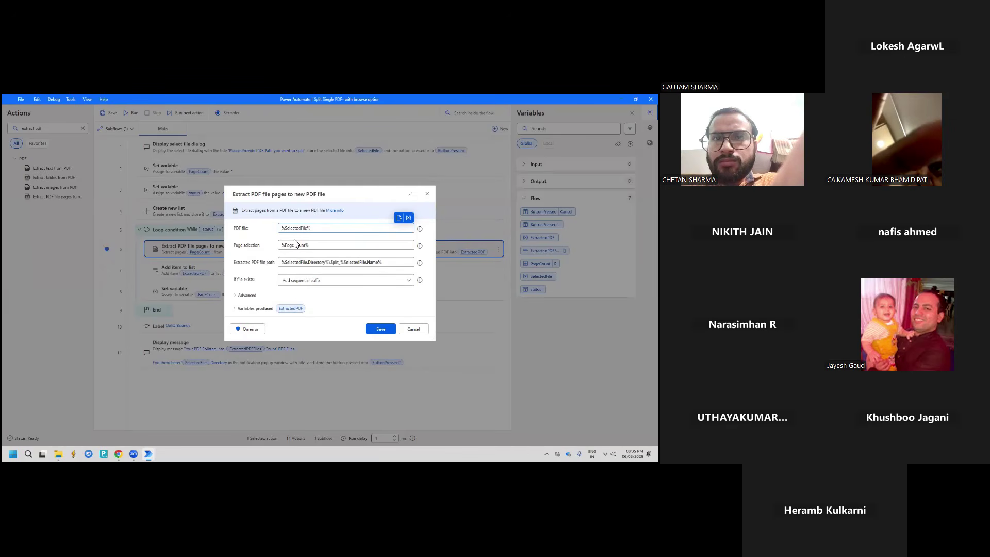
left_click(412, 330)
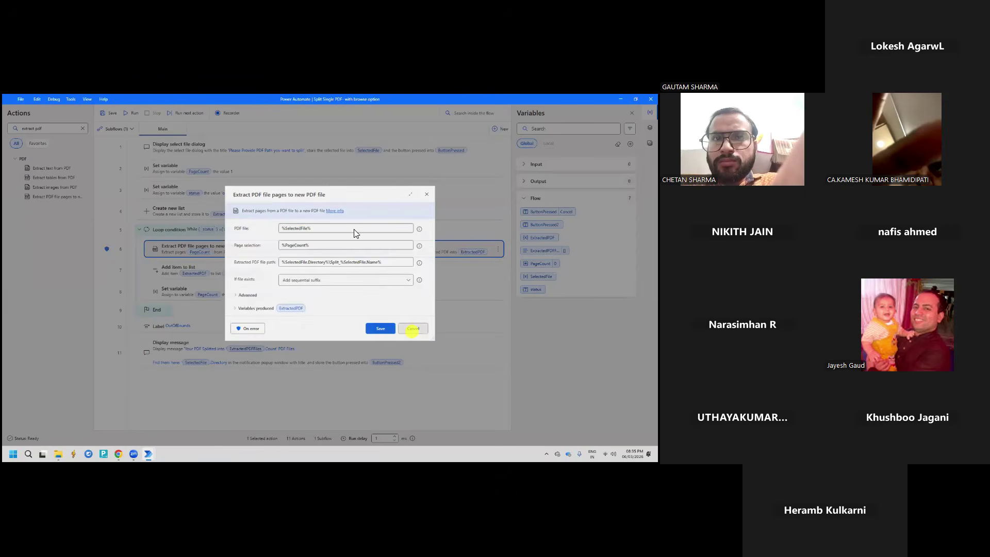
left_click(308, 150)
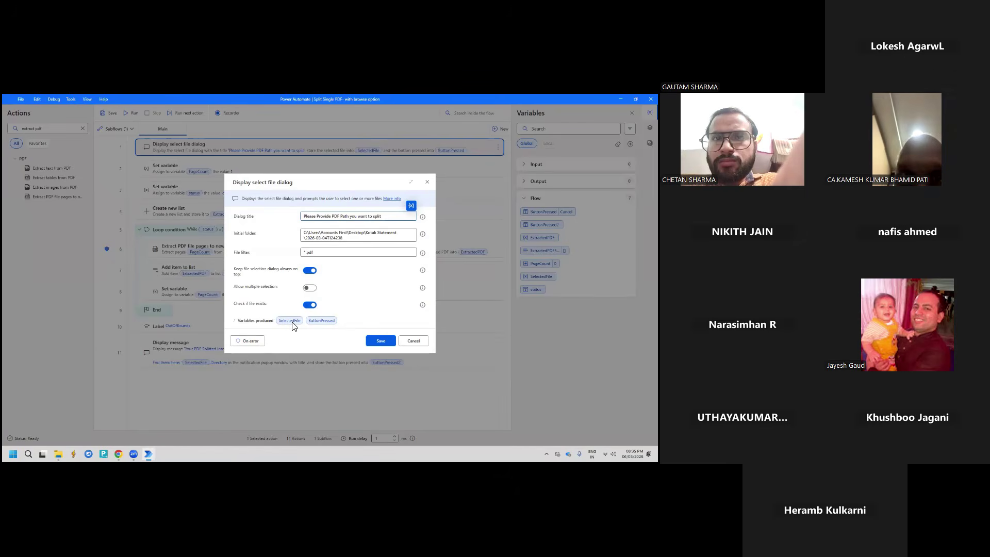
left_click(412, 340)
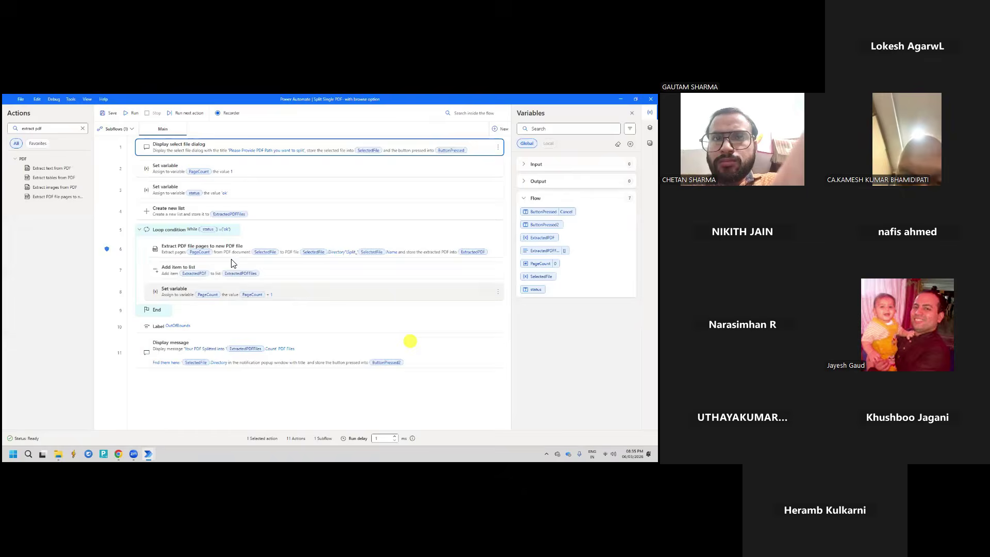
double_click(229, 256)
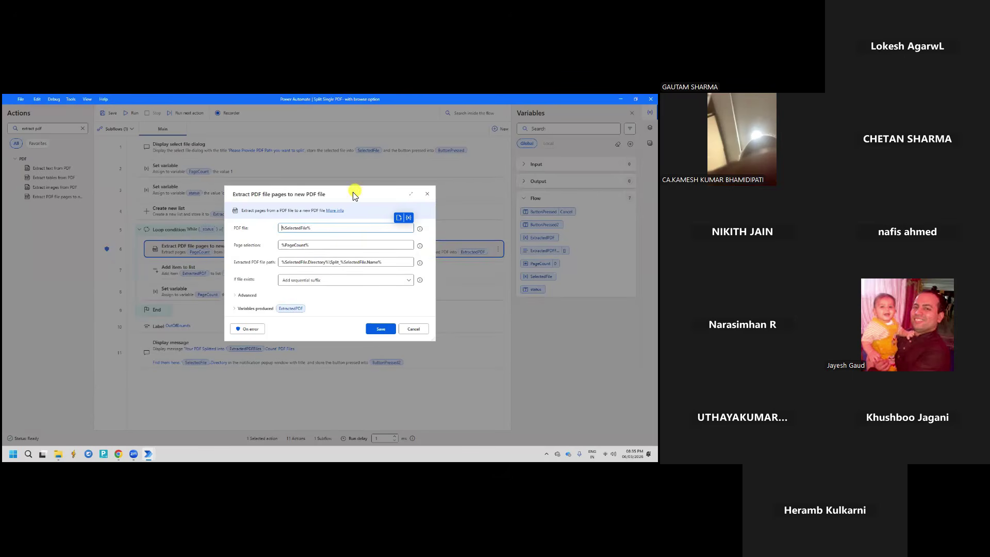
left_click_drag(354, 192, 288, 157)
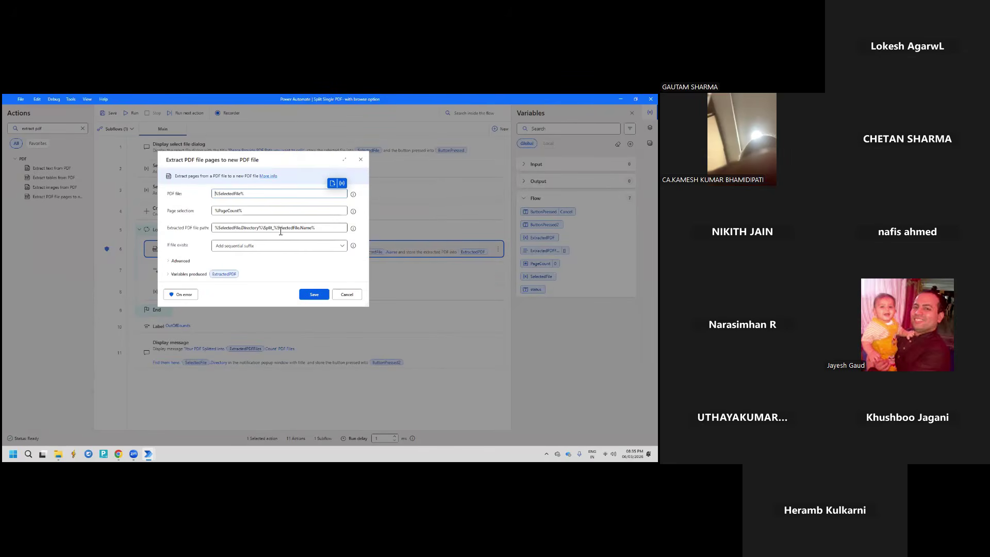
left_click_drag(281, 230, 300, 227)
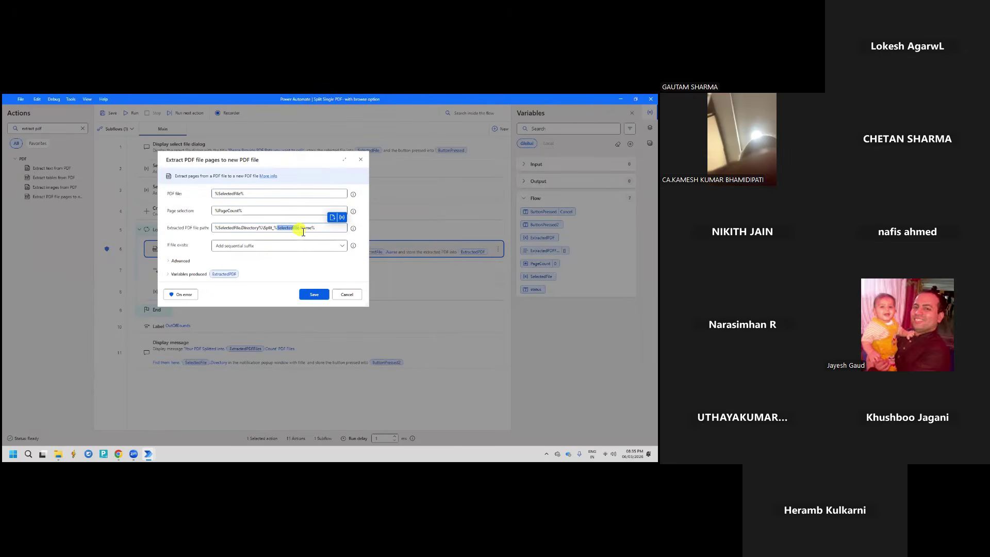
left_click(342, 217)
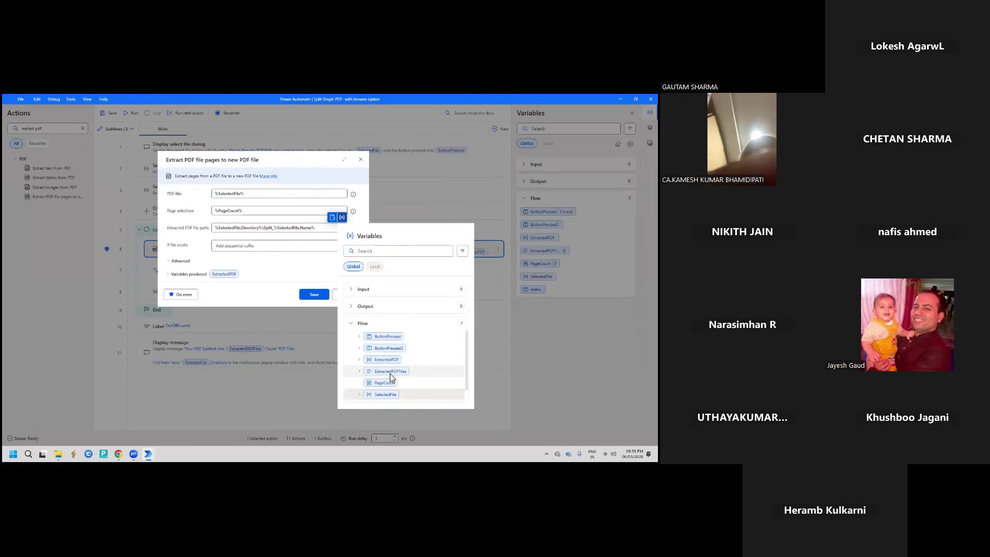
left_click(360, 371)
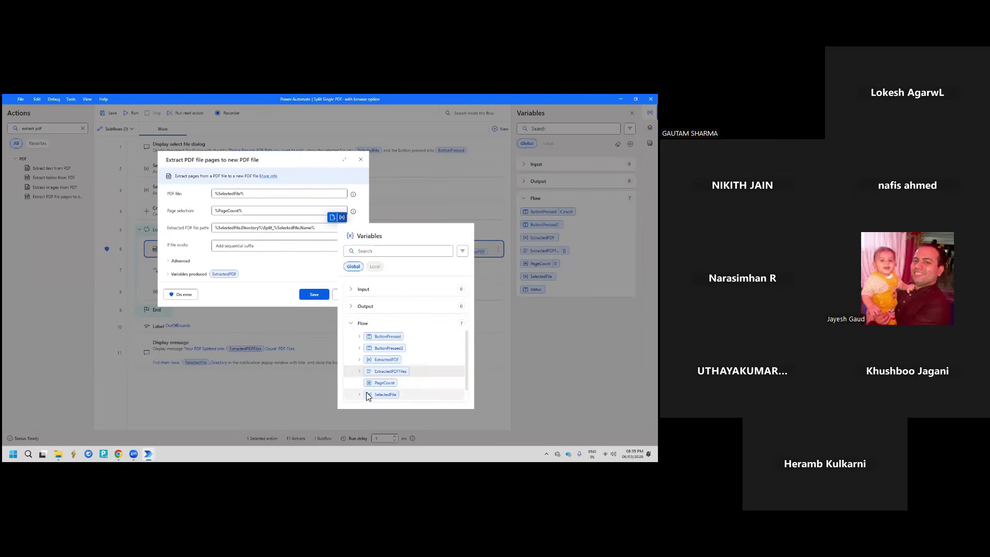
scroll(365, 380, "down", 1)
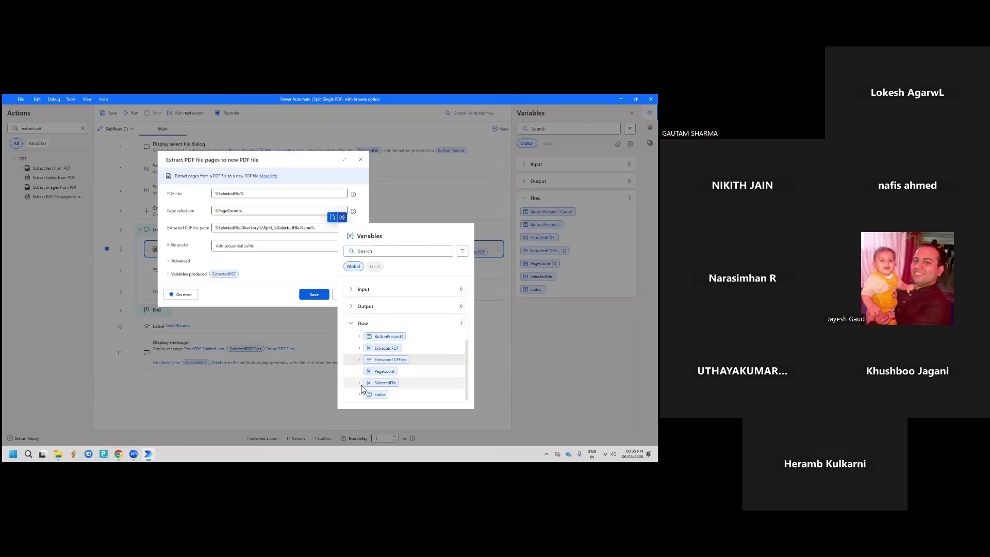
left_click(359, 383)
scroll(395, 390, "down", 3)
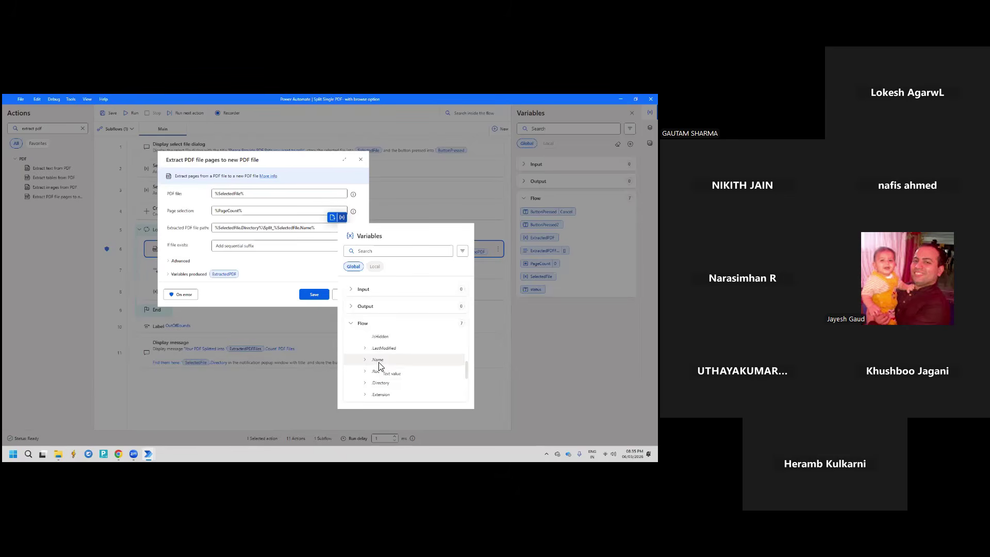
left_click(311, 266)
left_click(311, 265)
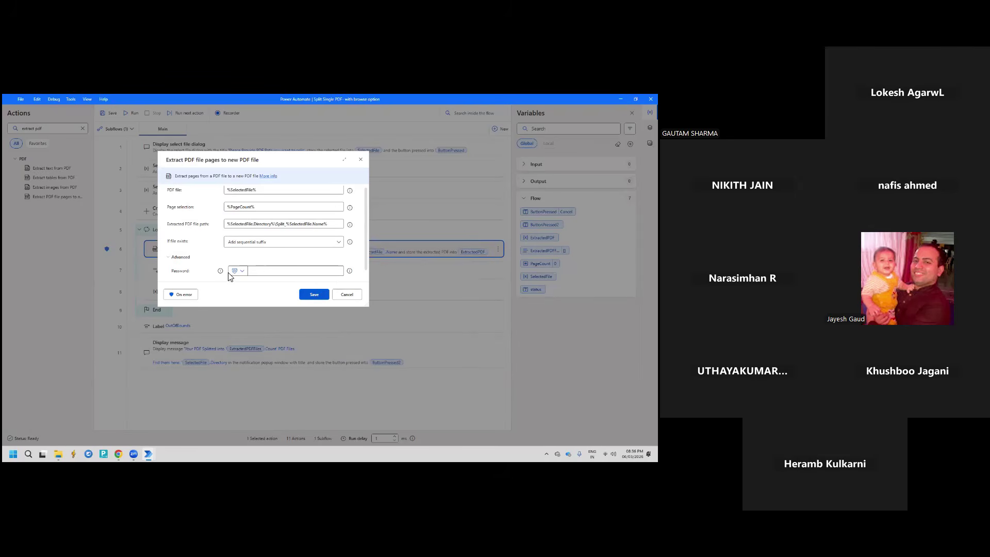
key("Escape")
left_click(290, 273)
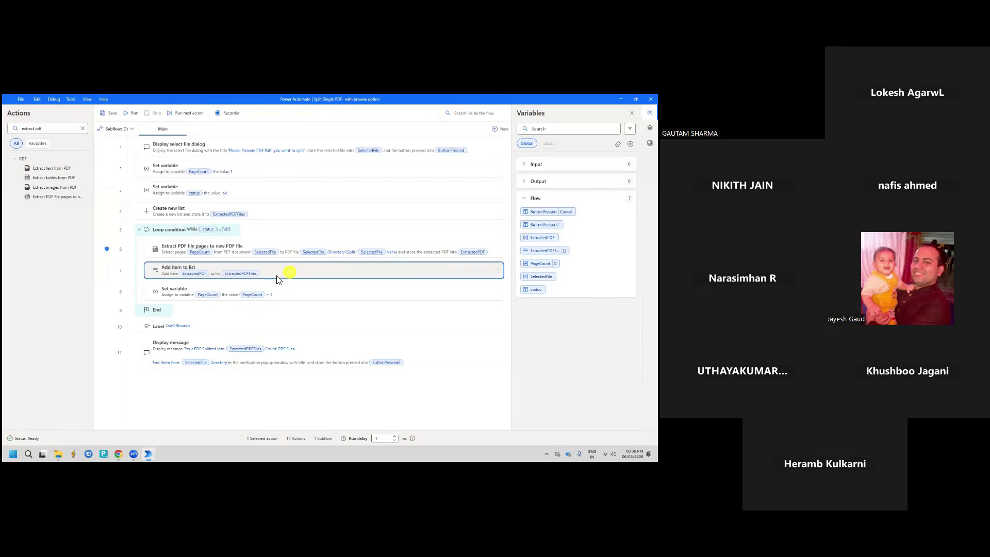
double_click(277, 279)
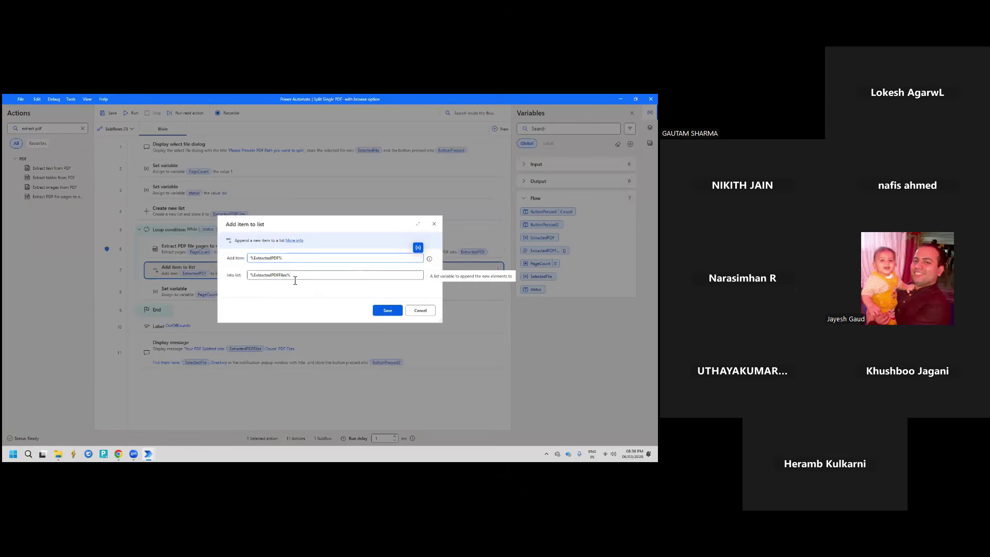
left_click(402, 277)
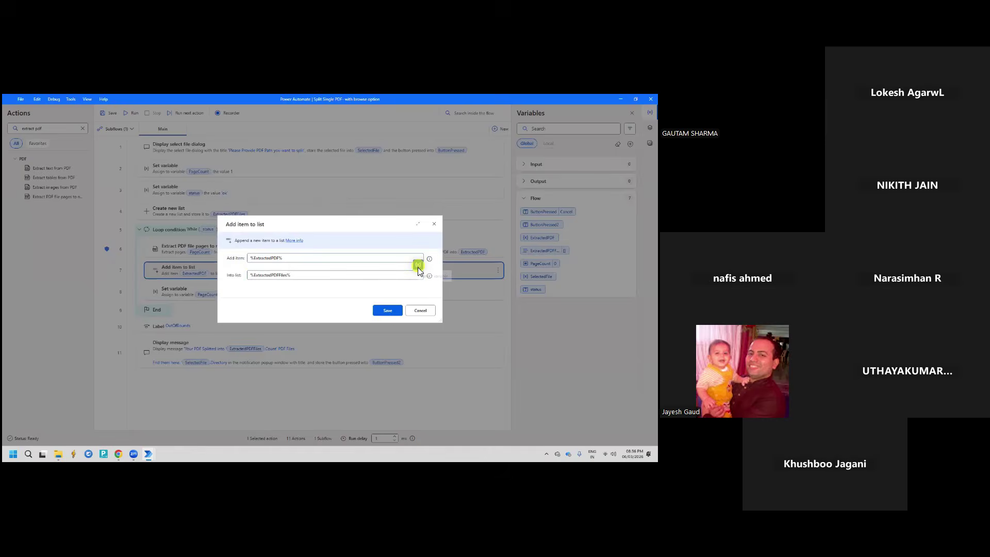
left_click(417, 265)
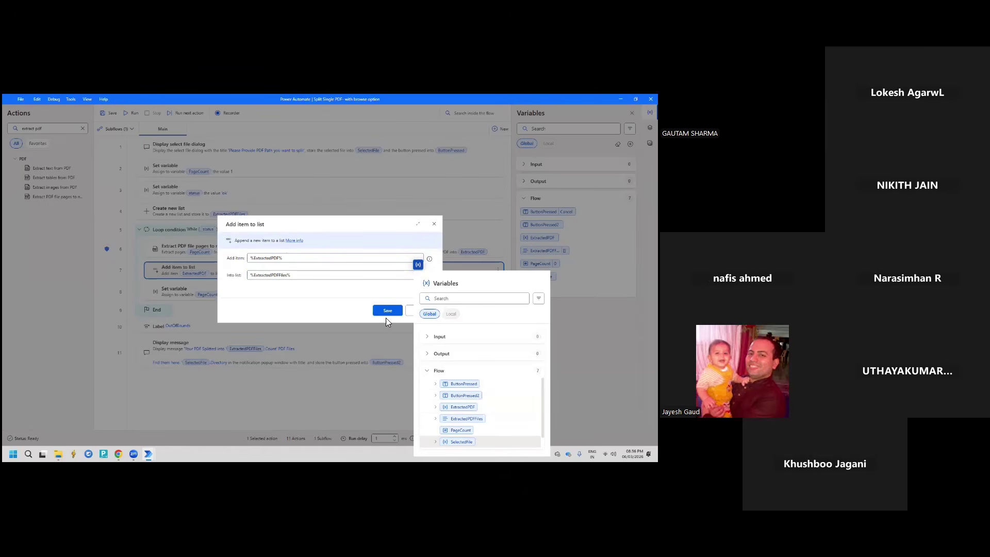
left_click(412, 316)
left_click(411, 314)
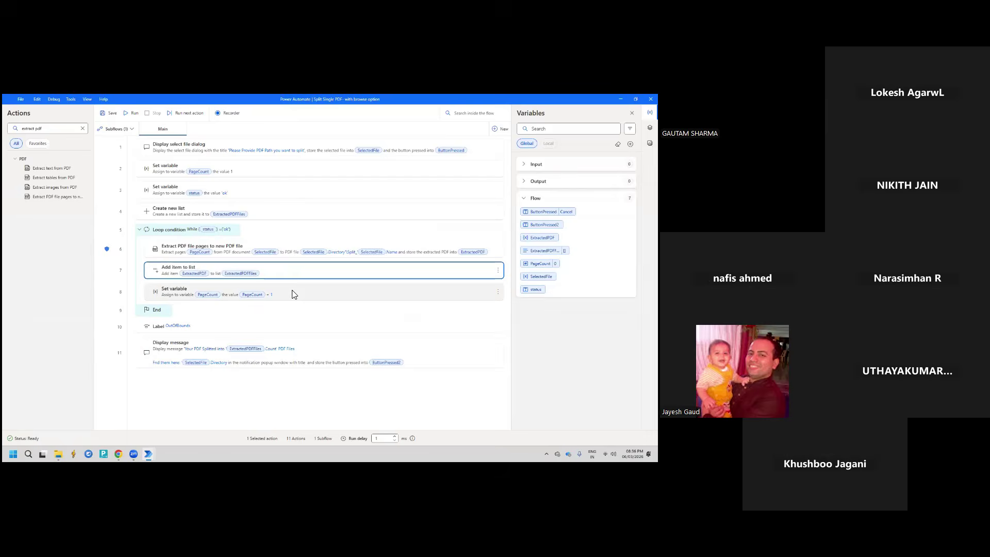
double_click(291, 293)
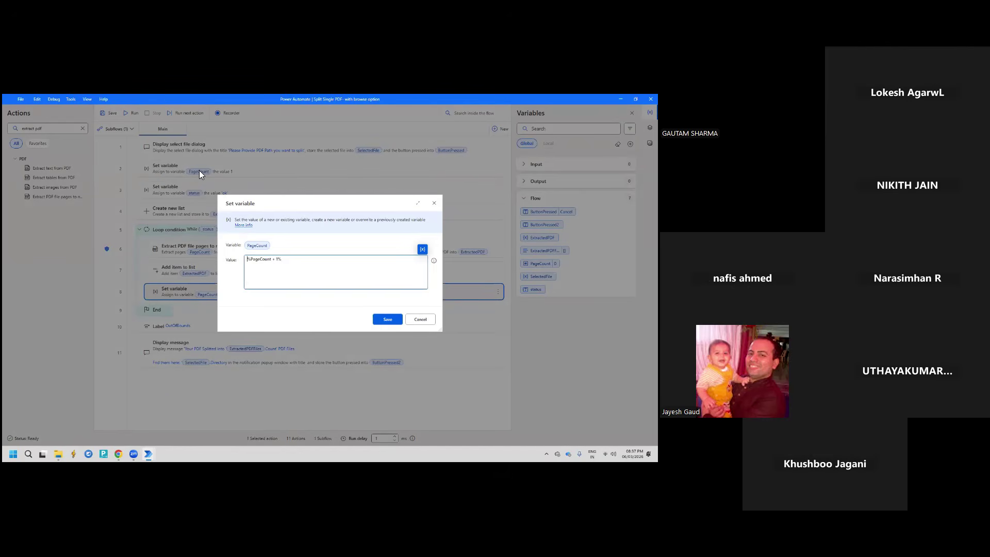
left_click(279, 261)
type("+ 1")
left_click(250, 261)
left_click(280, 261)
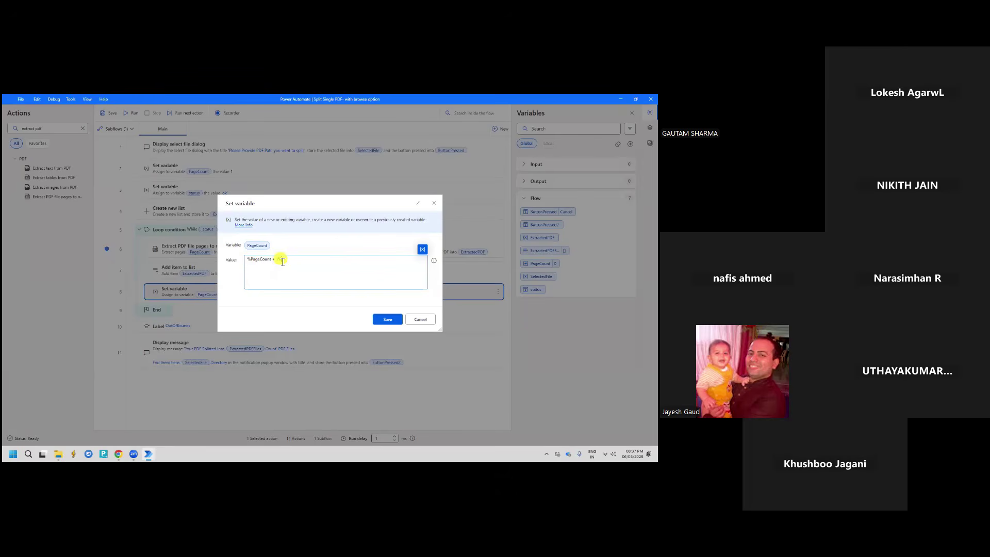
left_click(251, 261)
left_click(414, 319)
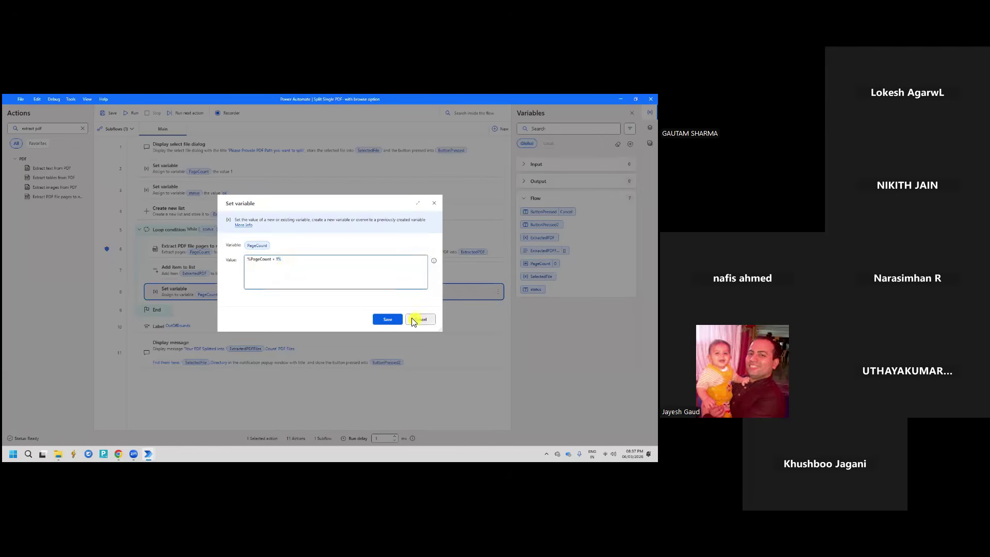
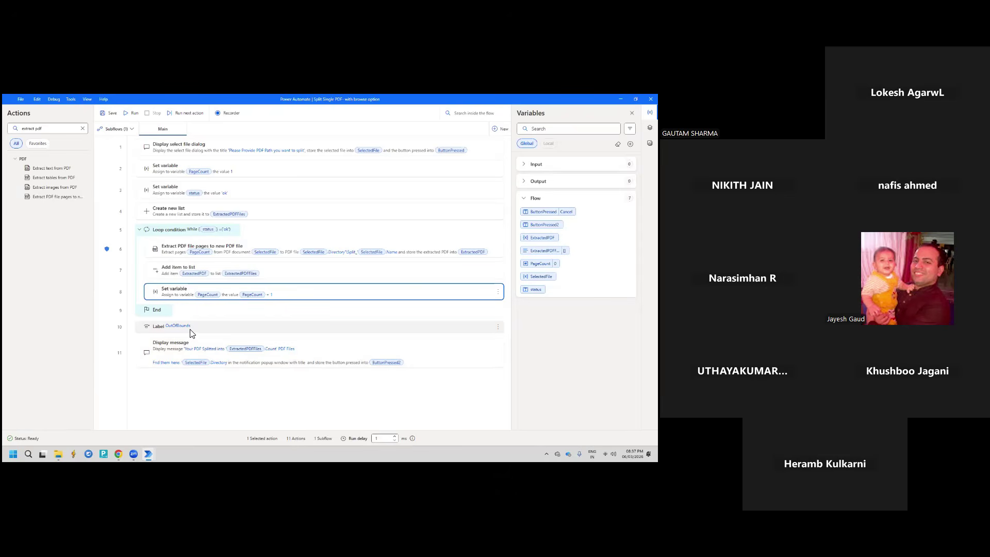
Review the OutOfBounds label step unchanged, then open the Display message step in row 11
double_click(203, 331)
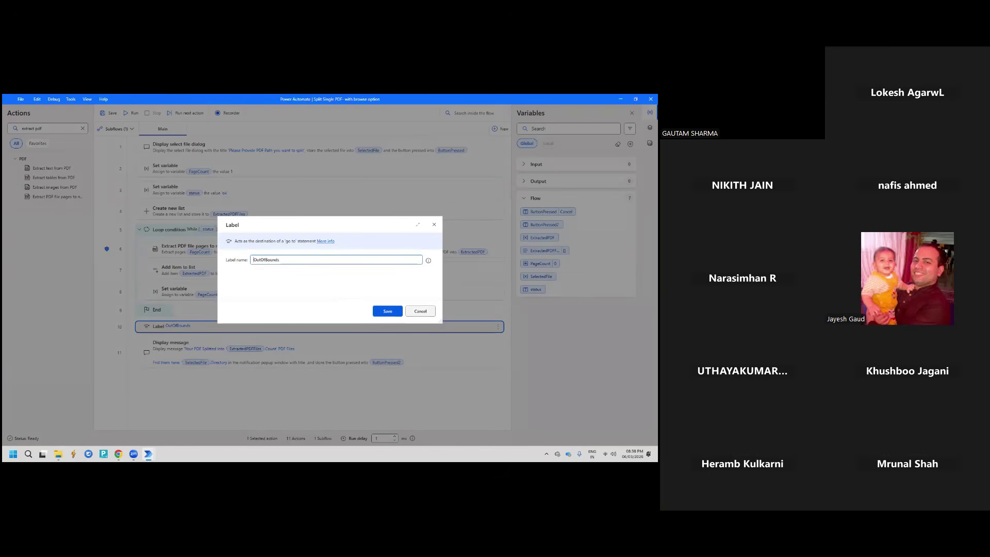
left_click(420, 311)
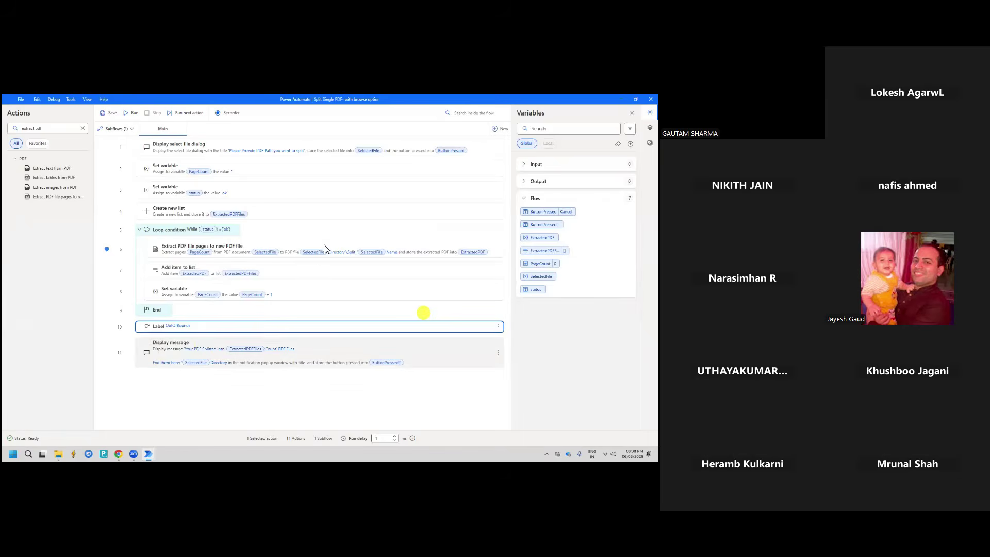
double_click(203, 347)
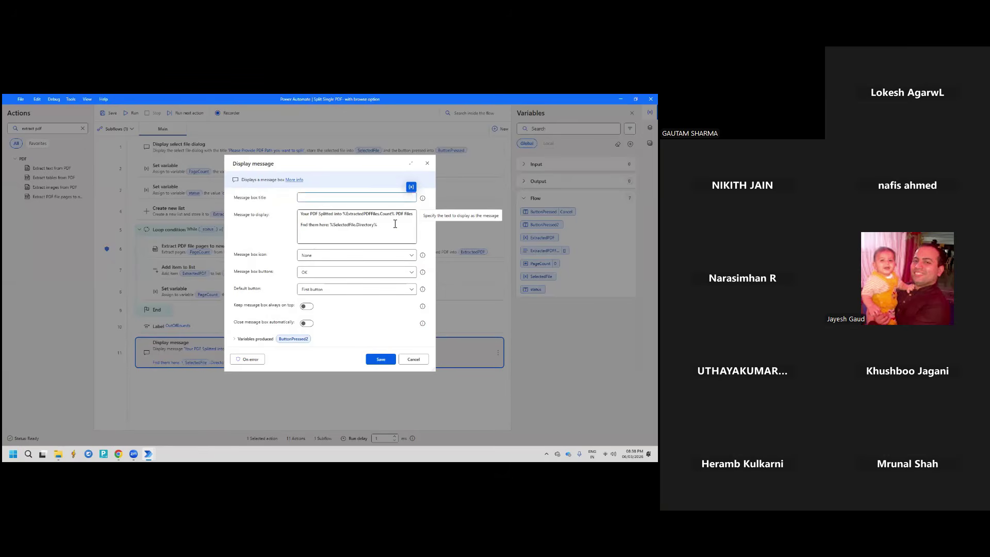
Correct the misspelled 'Fnd' to 'Find' in the message to display
left_click(395, 223)
left_click(302, 226)
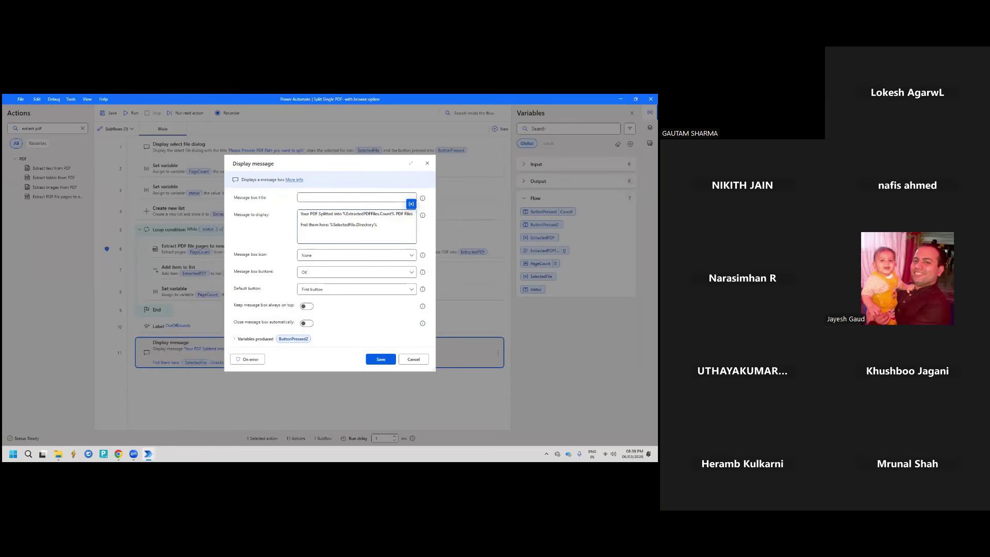
type("i")
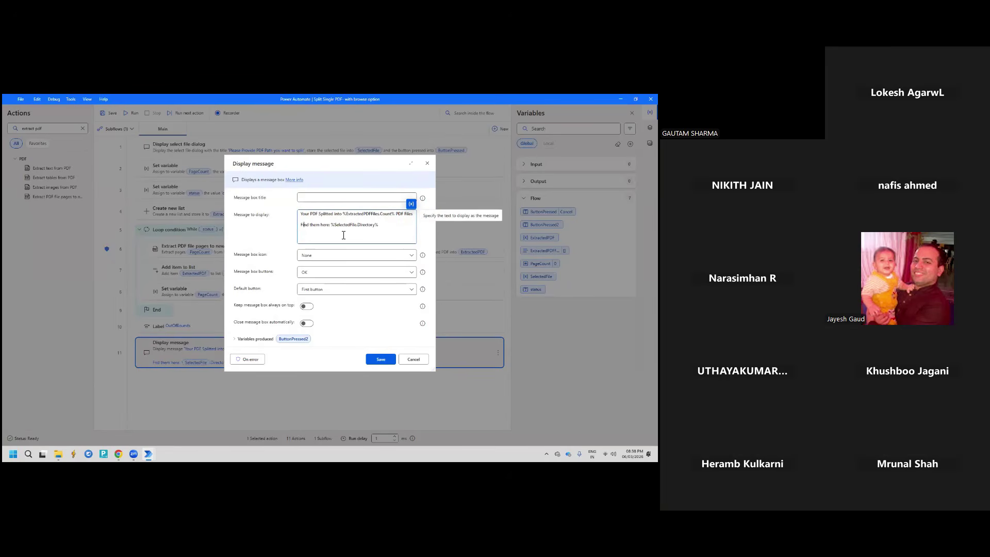
left_click_drag(380, 228, 334, 229)
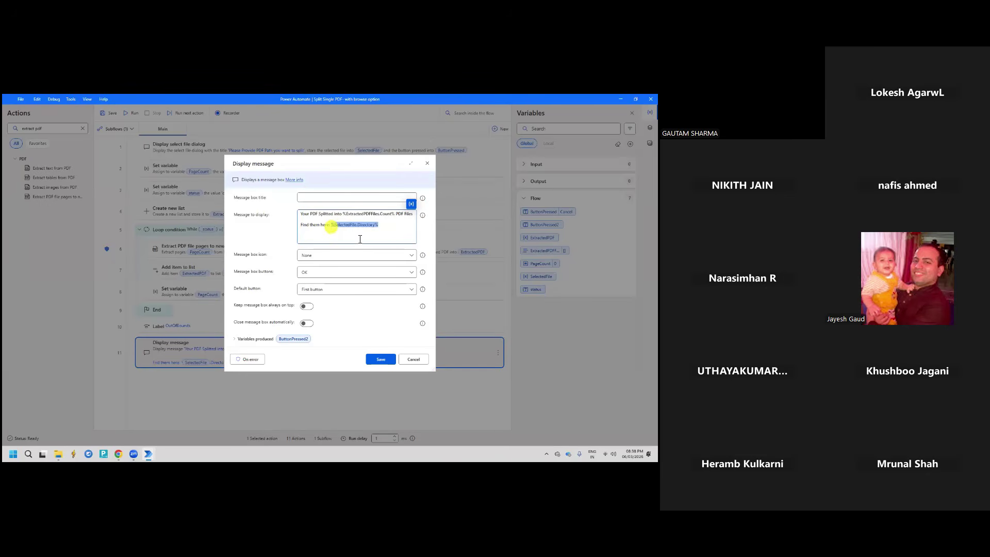
left_click(357, 228)
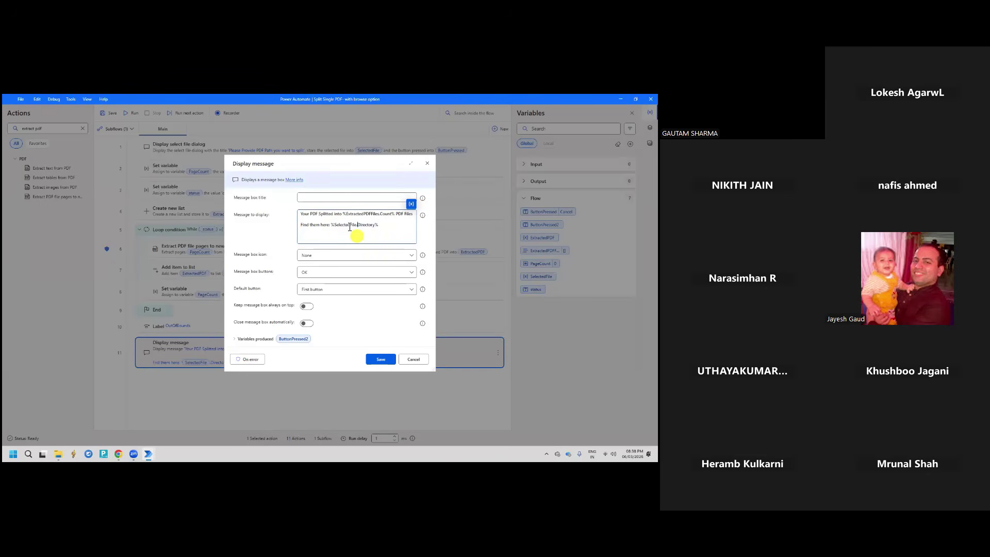
left_click(382, 225)
Review the SelectedFile variable's properties, then close the message settings and save the flow
left_click(412, 204)
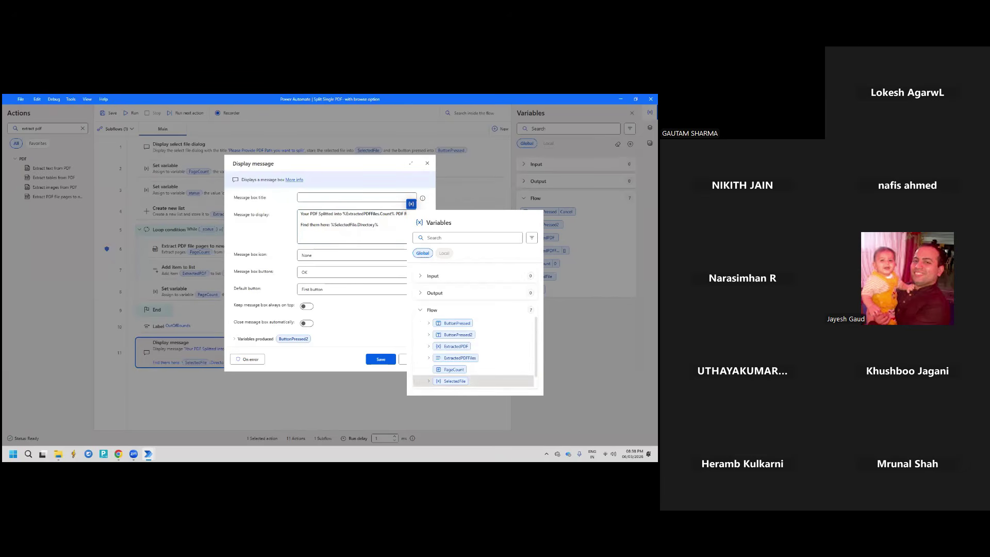
scroll(474, 356, "down", 1)
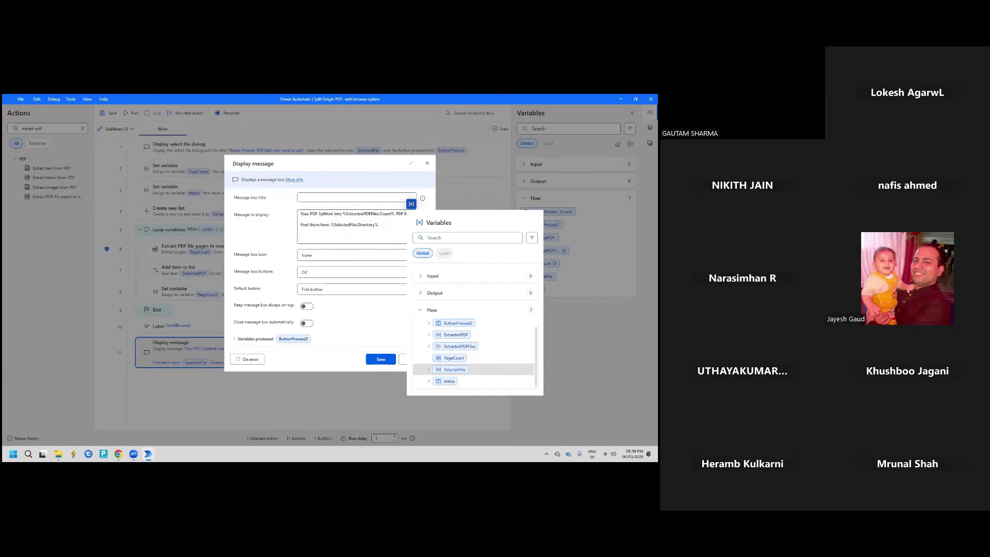
left_click(428, 369)
scroll(428, 369, "down", 3)
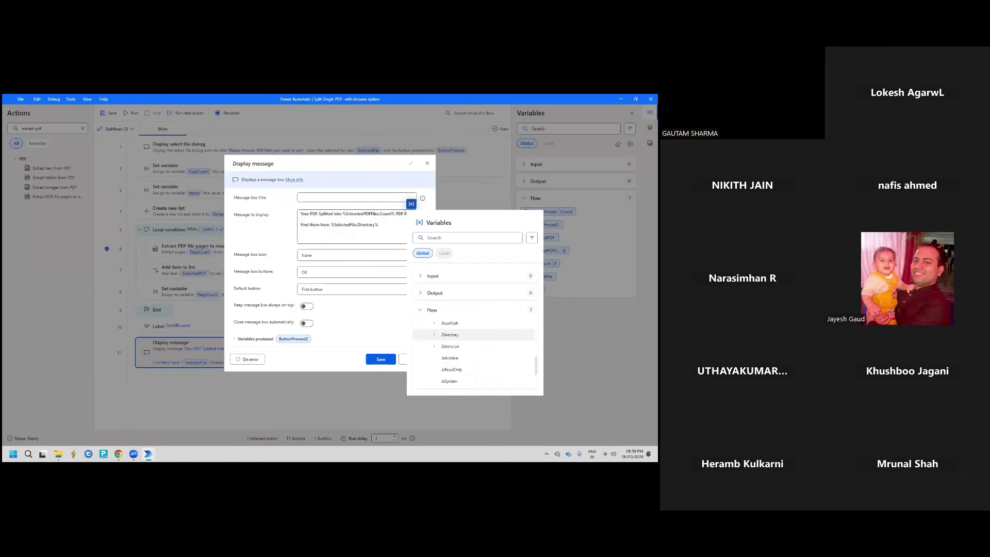
left_click(363, 235)
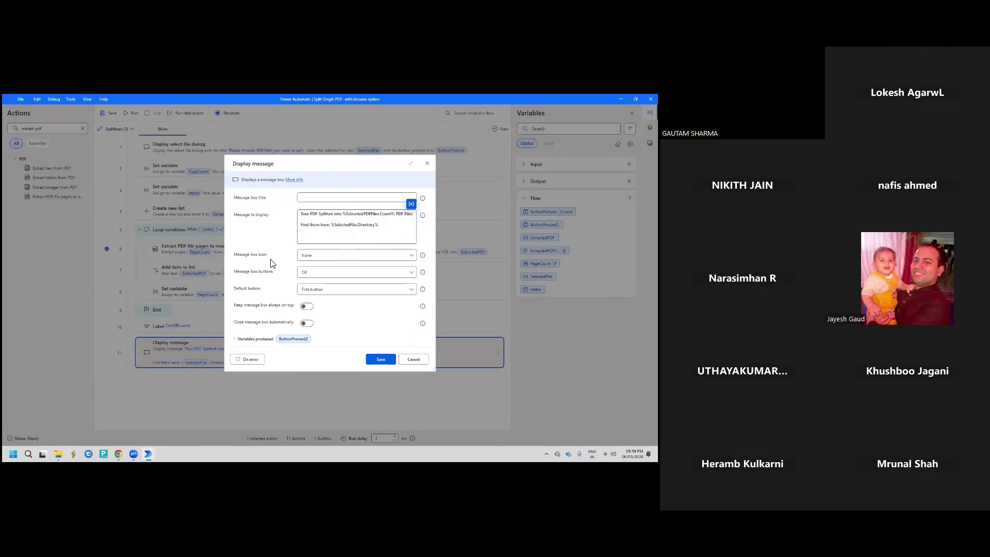
left_click(413, 359)
left_click(110, 113)
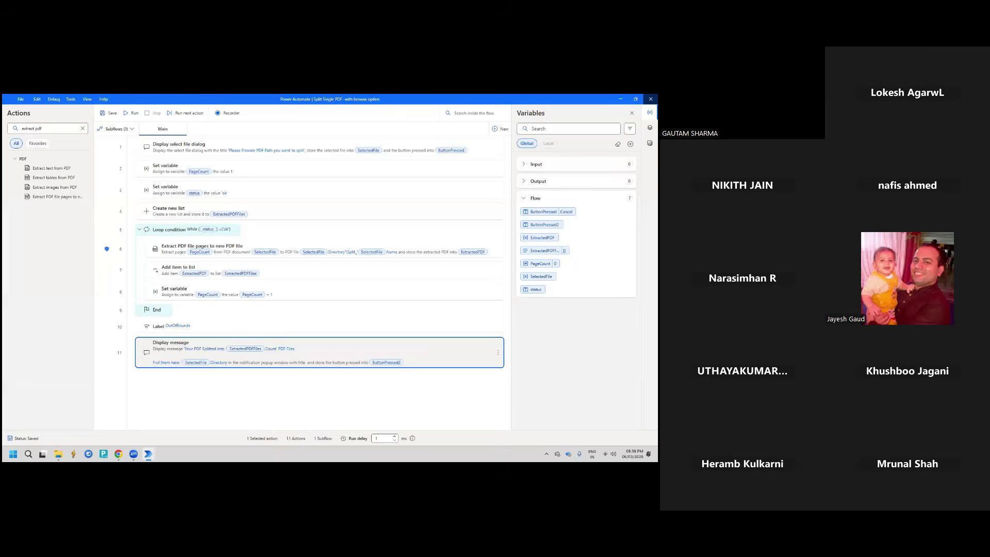
Close the flow designer and return to My flows, showing Split Single PDF- with browse option saved
left_click(650, 98)
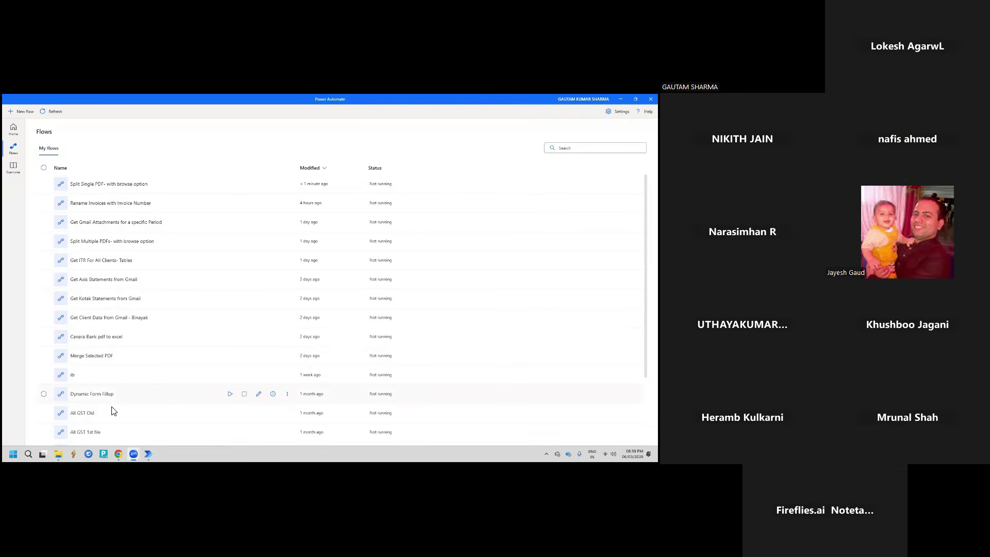
mouse_move(58, 453)
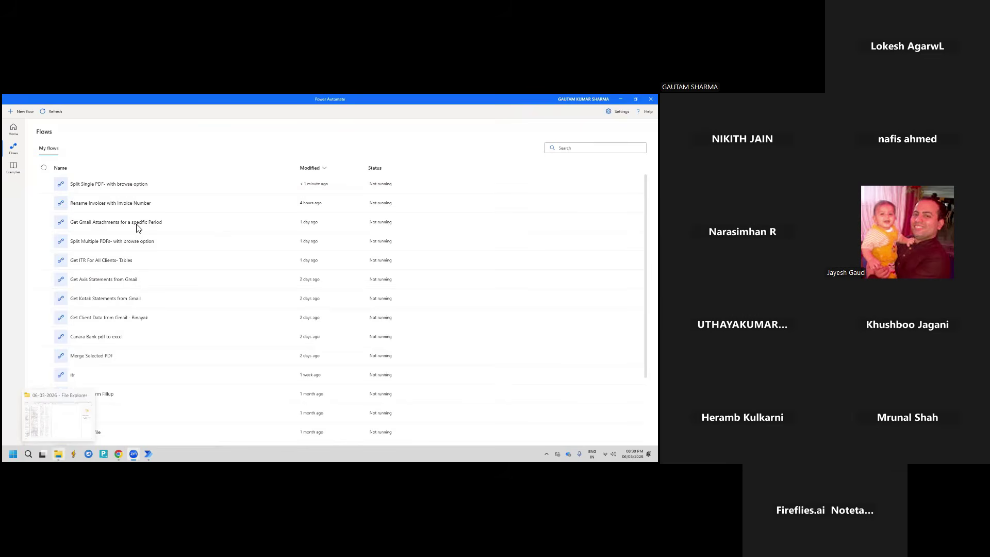
Select the split invoice PDFs in 06-03-2026 and cut them
scroll(189, 247, "up", 3)
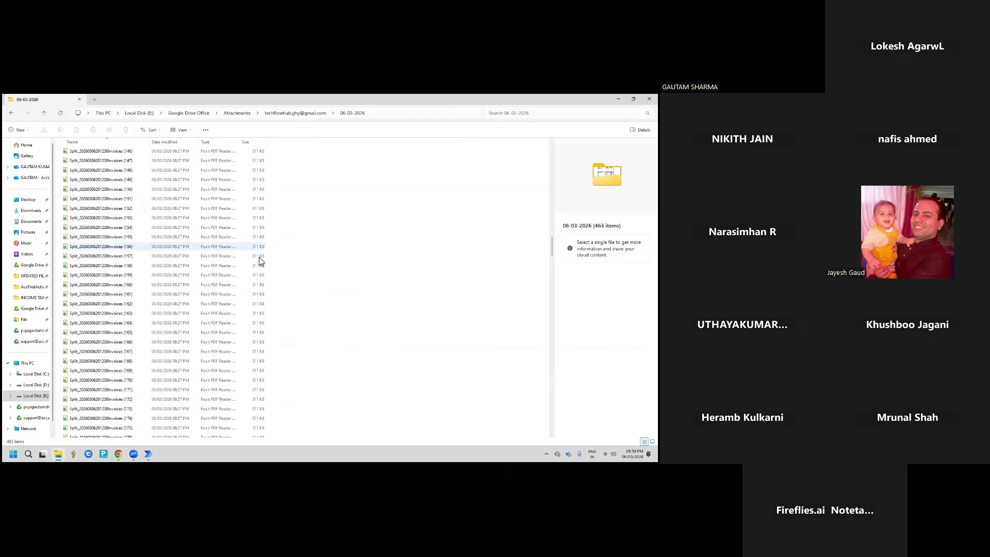
scroll(259, 256, "down", 20)
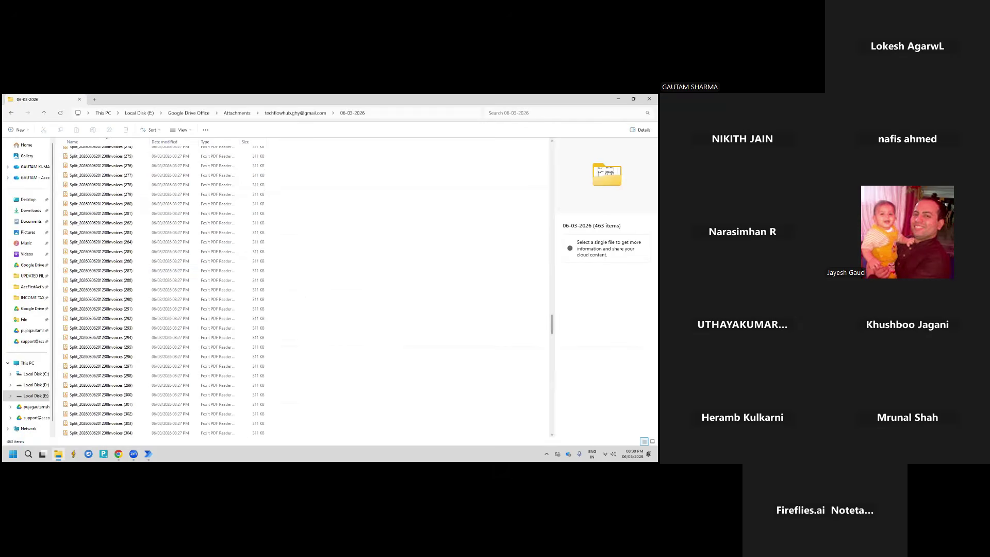
left_click_drag(552, 322, 549, 447)
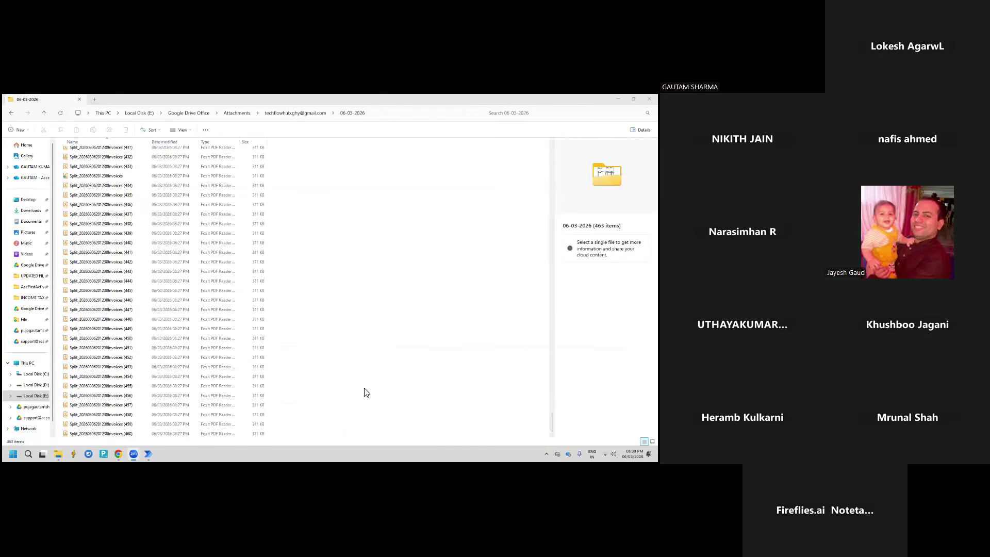
left_click(282, 426)
key("shift+Up")
key("shift+Up")
key("shift+Up")
key("shift+Up")
key("shift+Up")
key("shift+Up")
key("shift+Up")
key("shift+Up")
key("shift+Up")
key("shift+Up")
key("shift+Up")
key("shift+Up")
key("shift+Up")
key("shift+Up")
key("shift+Up")
key("shift+Up")
key("shift+Up")
key("shift+Up")
key("shift+Up")
key("shift+Up")
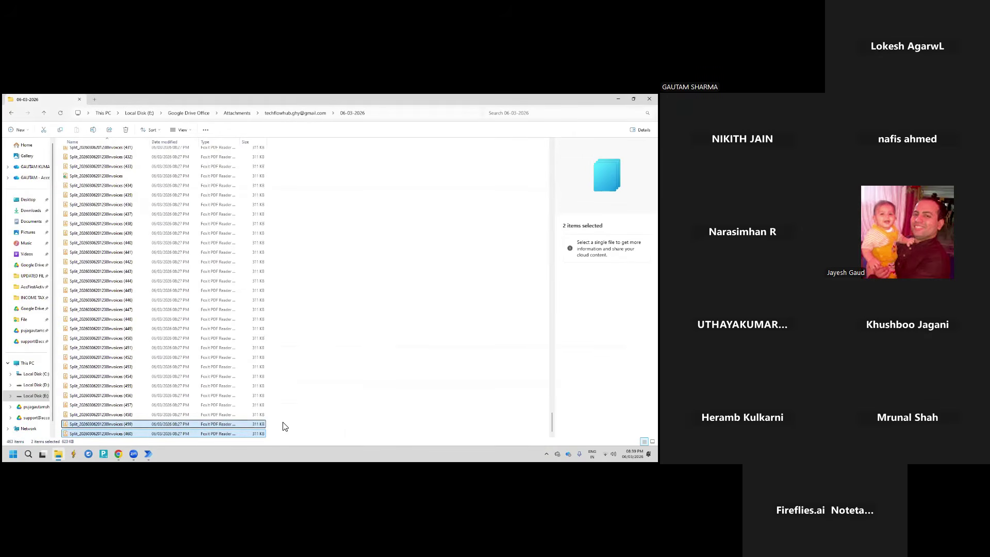
key("shift+Up")
key("shift+Up")
key("shift+Up")
key("shift+Up")
key("shift+Up")
key("shift+Up")
key("shift+Up")
key("shift+Up")
key("shift+Up")
key("shift+Up")
key("shift+Up")
key("shift+Up")
key("shift+Up")
key("shift+Up")
key("shift+Up")
key("shift+Up")
key("shift+Up")
key("shift+Up")
key("shift+Up")
key("shift+Up")
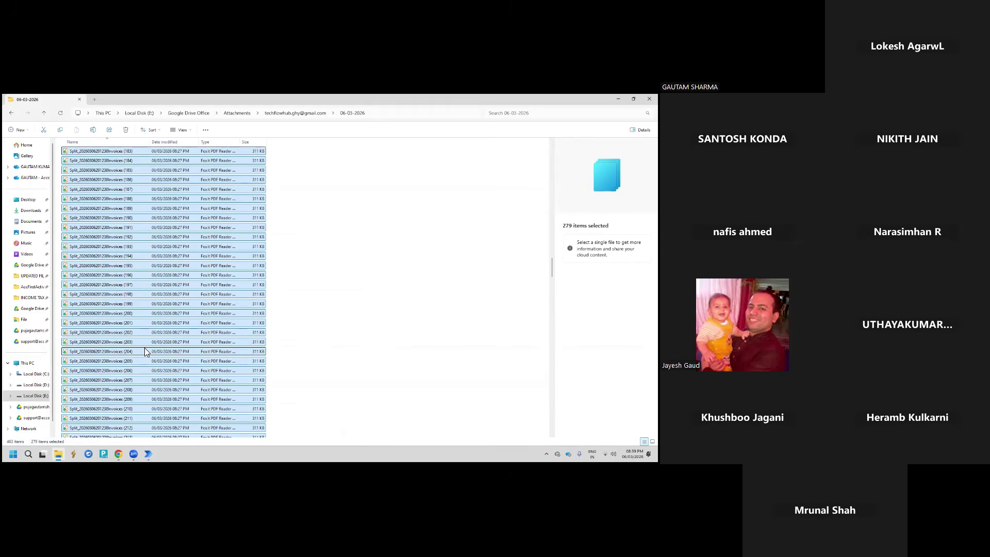
key("ctrl+c")
Paste the 279 invoice PDFs into a new folder, then close File Explorer
left_click(287, 253)
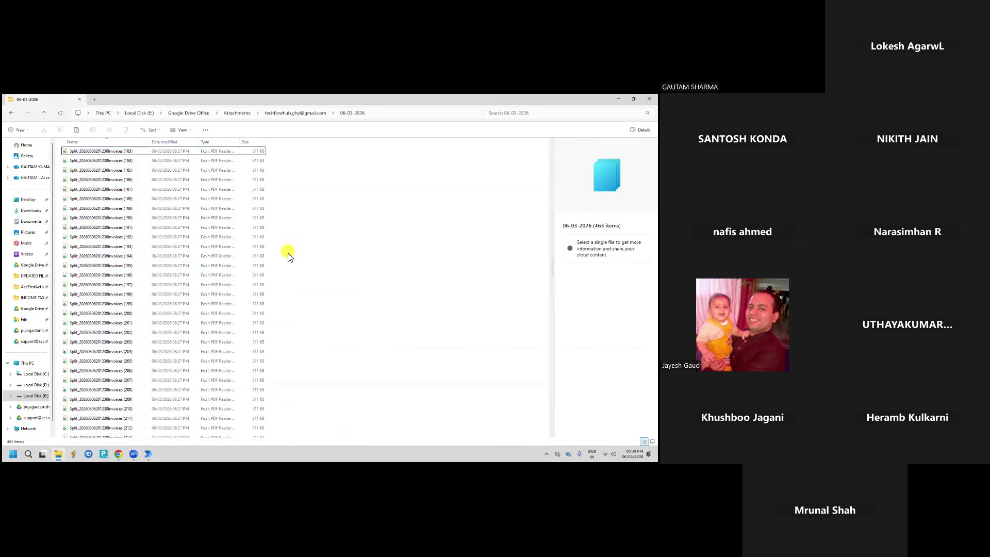
key("ctrl+shift+n")
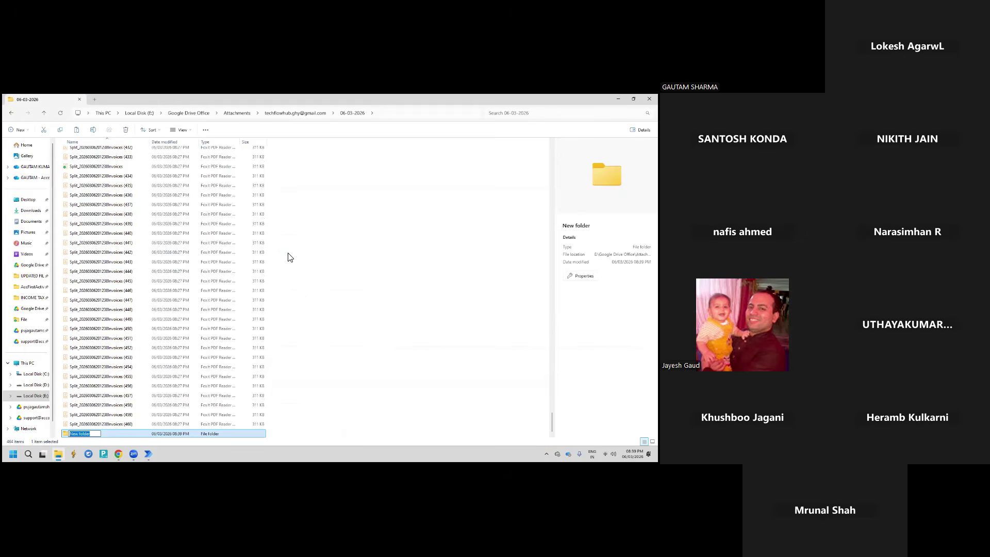
key("Return")
key("Return")
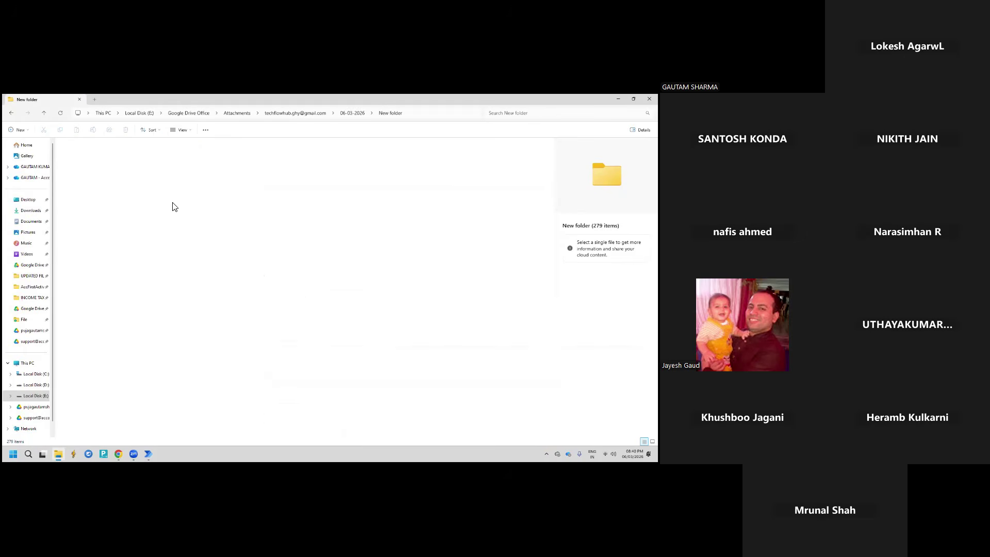
key("ctrl+v")
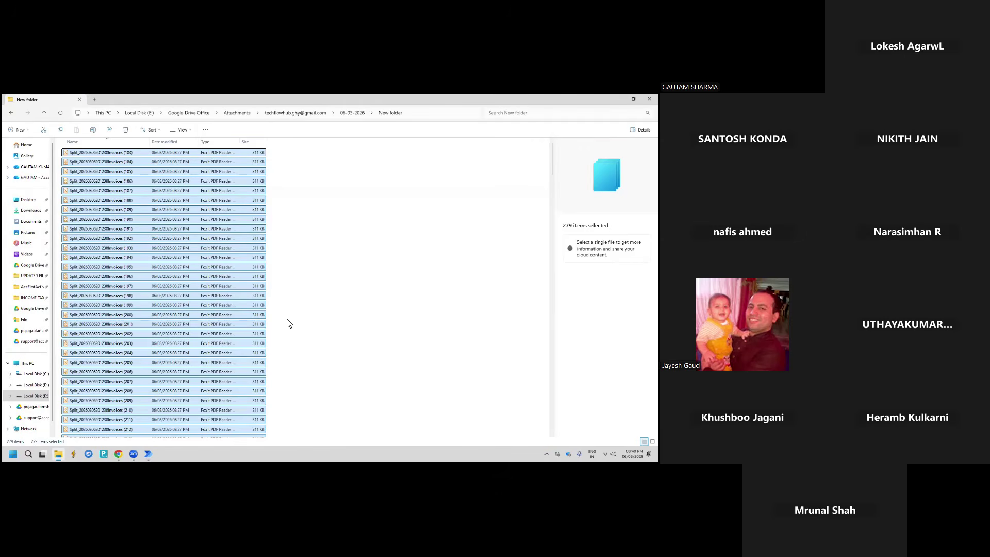
left_click(301, 295)
key("alt+d")
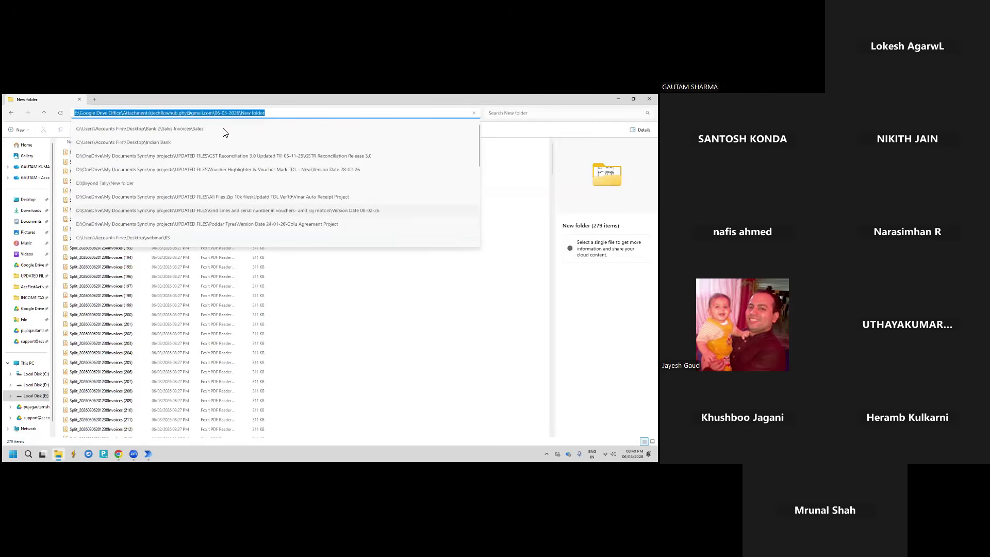
left_click(649, 99)
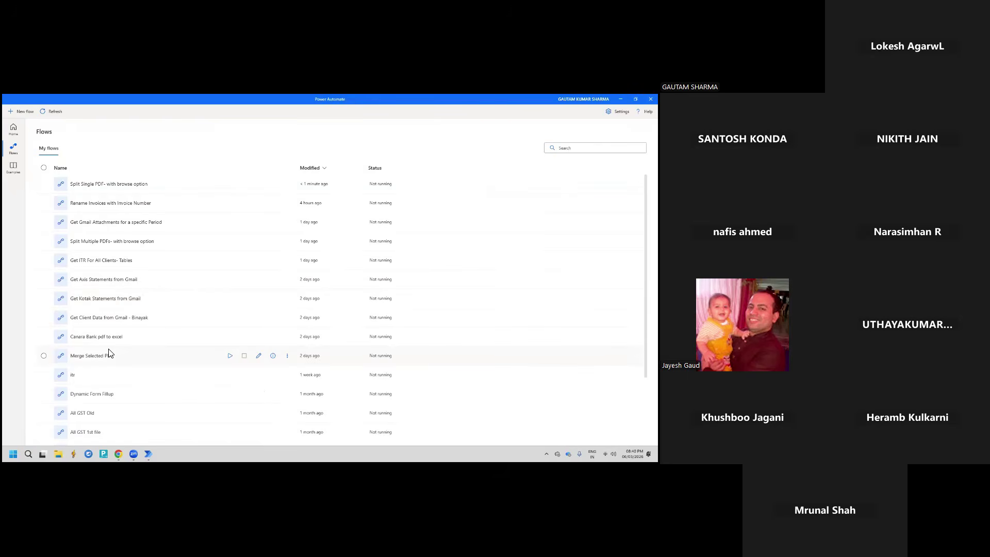
Check the Merge Selected PDF flow, then create a new flow named 'merge multiple pdf'
double_click(124, 355)
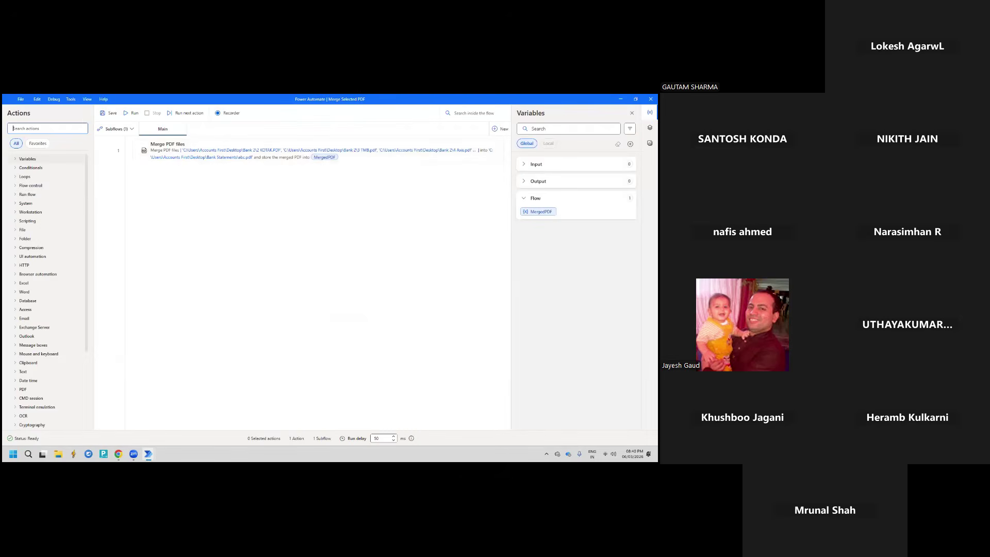
left_click(650, 99)
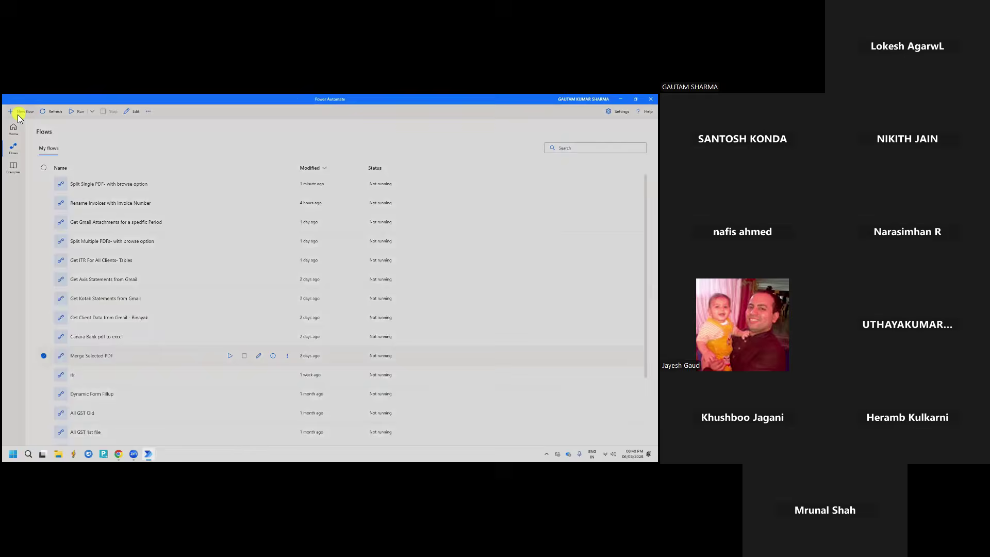
left_click(17, 114)
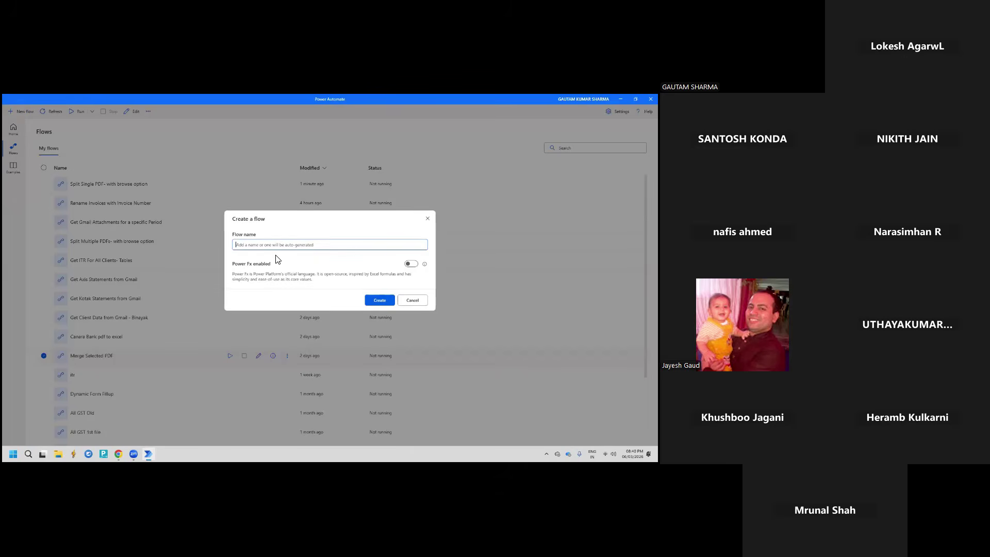
type("merge multiple pdf")
left_click(384, 302)
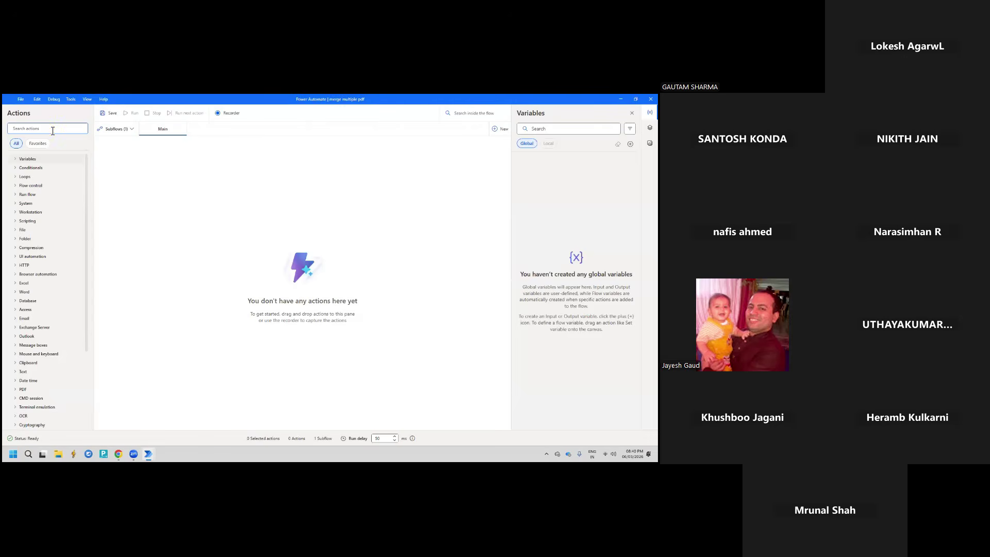
Add the Merge PDF files action from a 'merge' search as the flow's first step
type("merge")
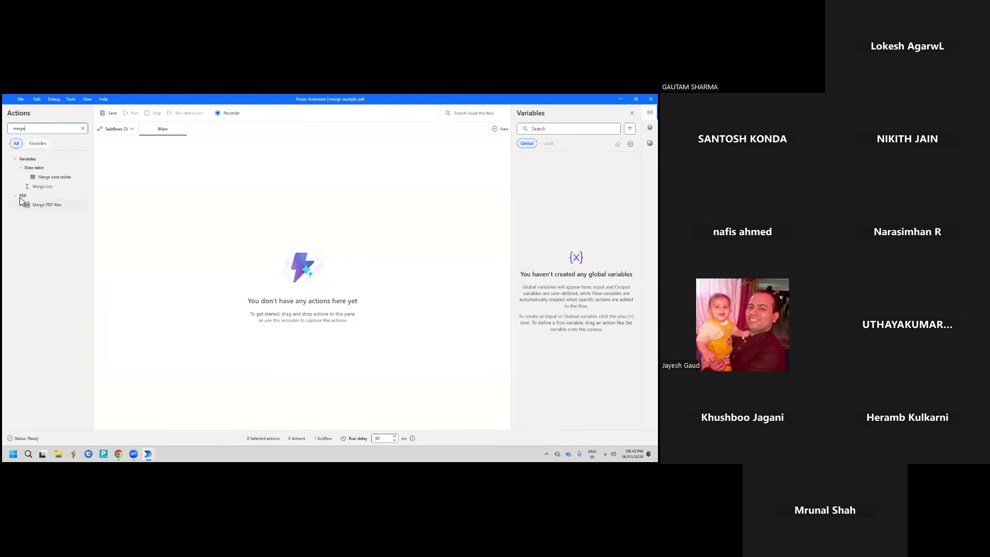
left_click(42, 206)
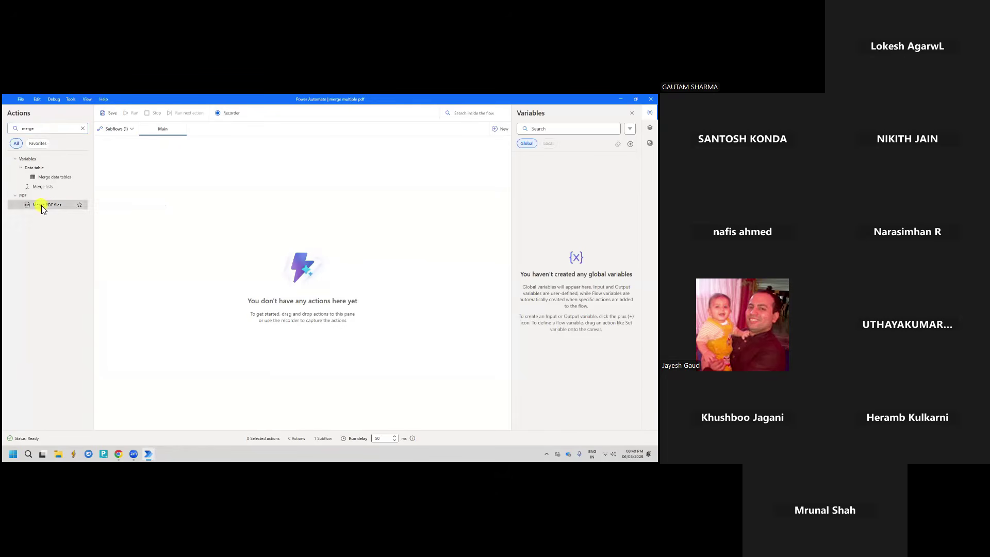
left_click_drag(42, 205, 201, 173)
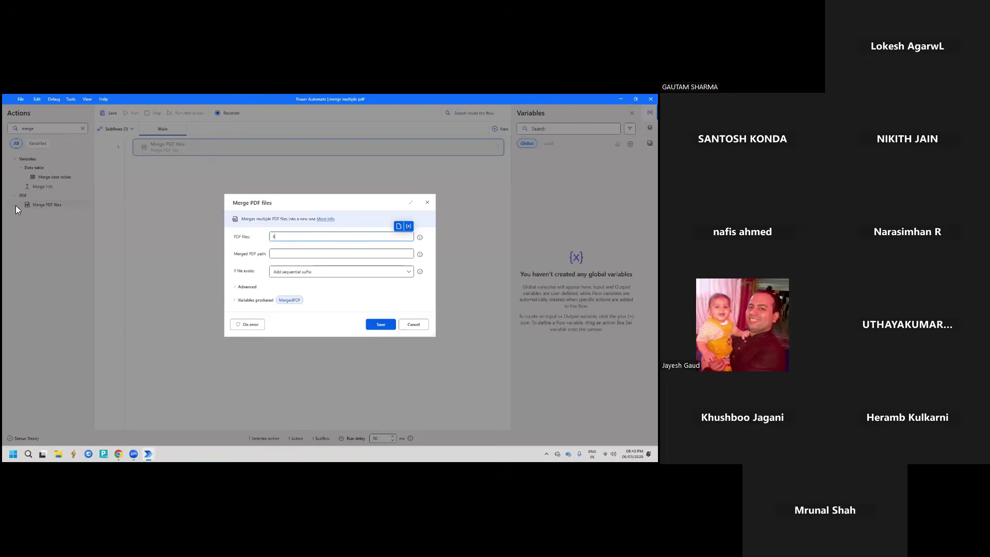
left_click(292, 237)
Choose all split invoice PDFs in New folder as the files to merge
left_click(400, 226)
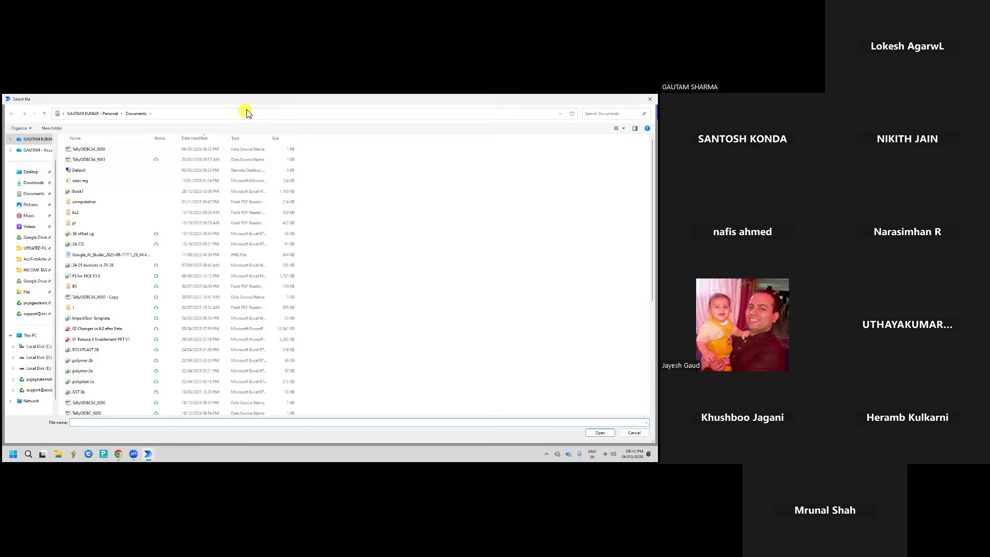
left_click(247, 113)
key("Return")
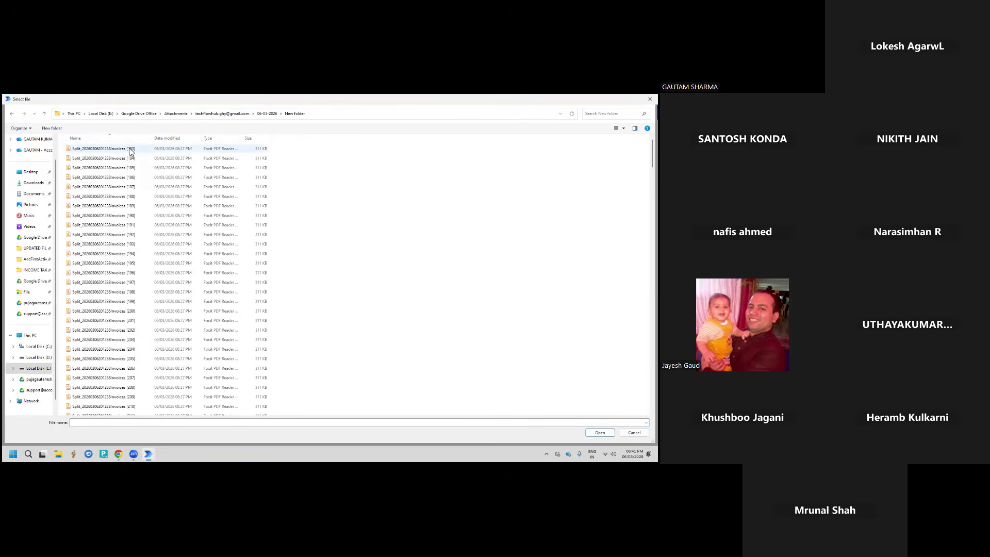
left_click(129, 148)
key("ctrl+a")
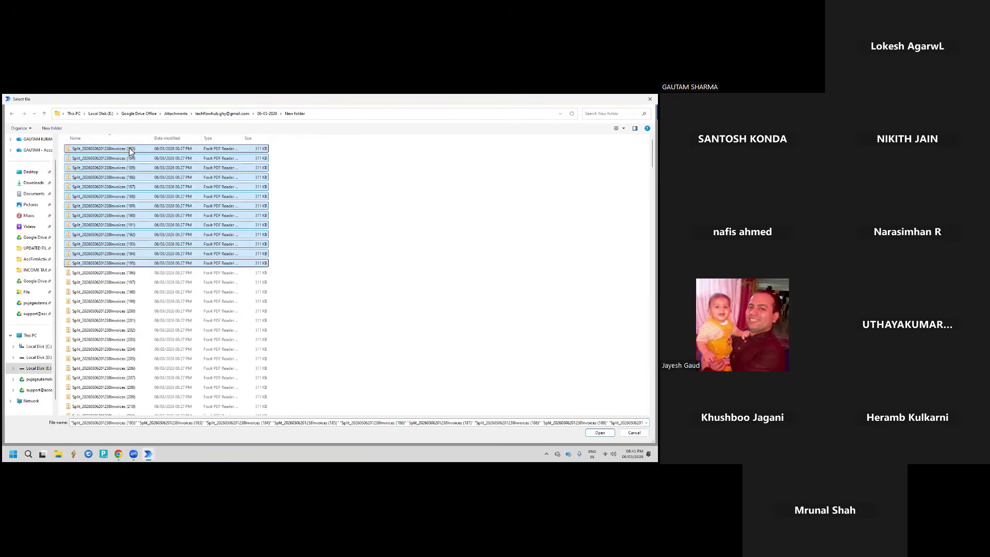
scroll(129, 147, "down", 10)
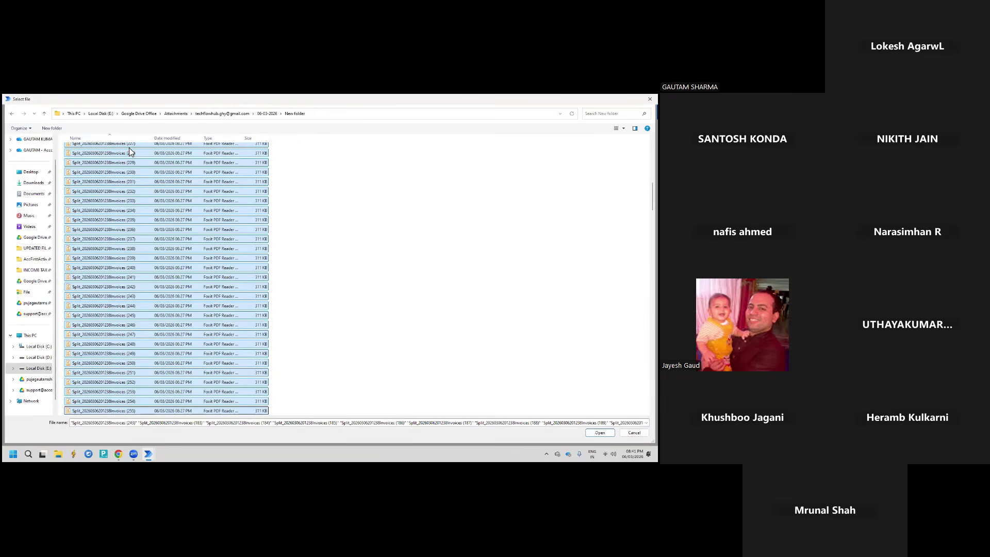
scroll(129, 147, "down", 7)
scroll(129, 147, "down", 3)
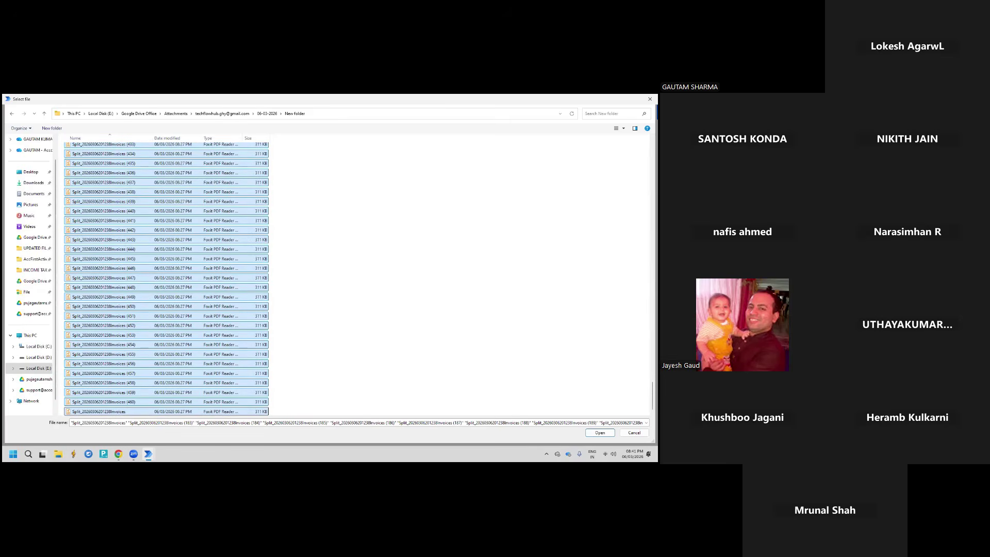
left_click(600, 433)
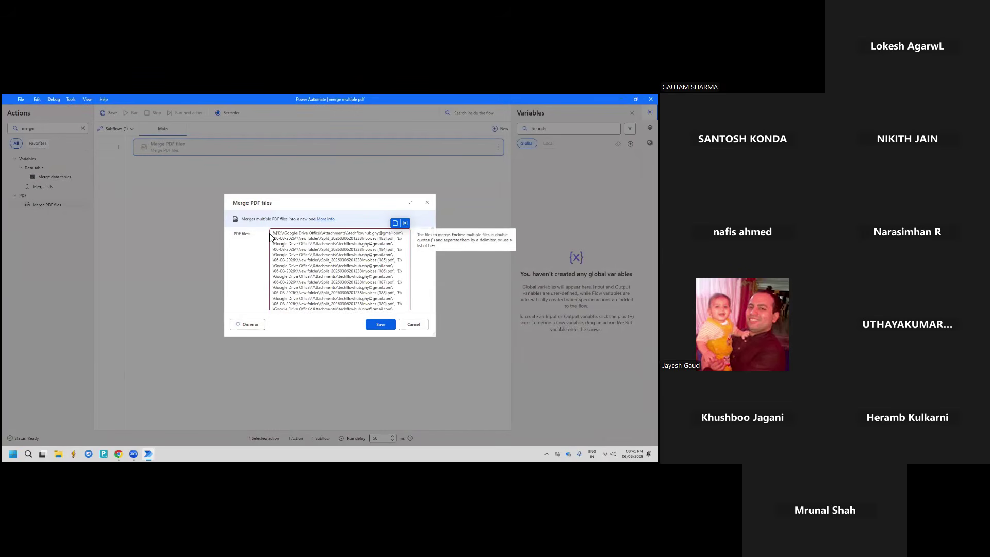
Fix the PDF files list so it begins with % instead of %[
key("Delete")
key("Delete")
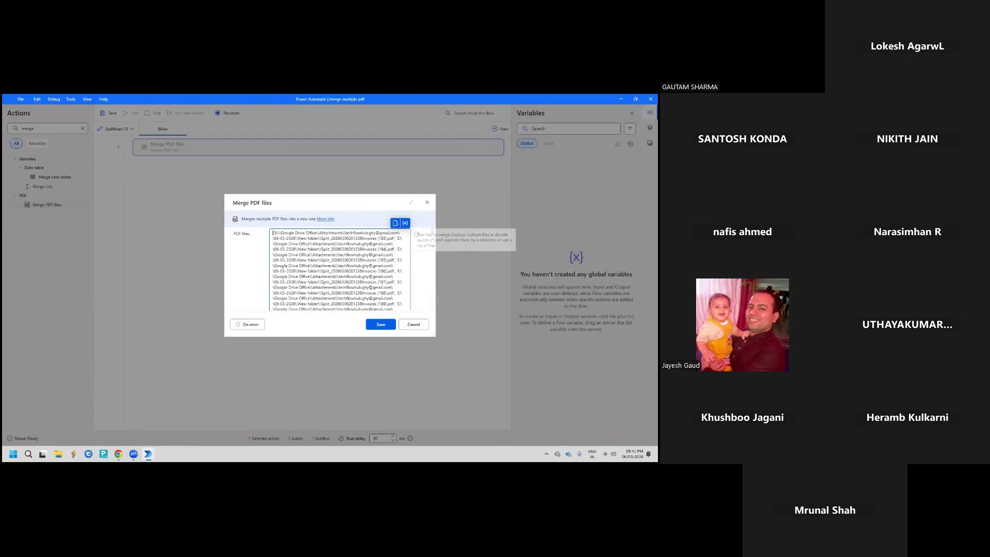
type("%")
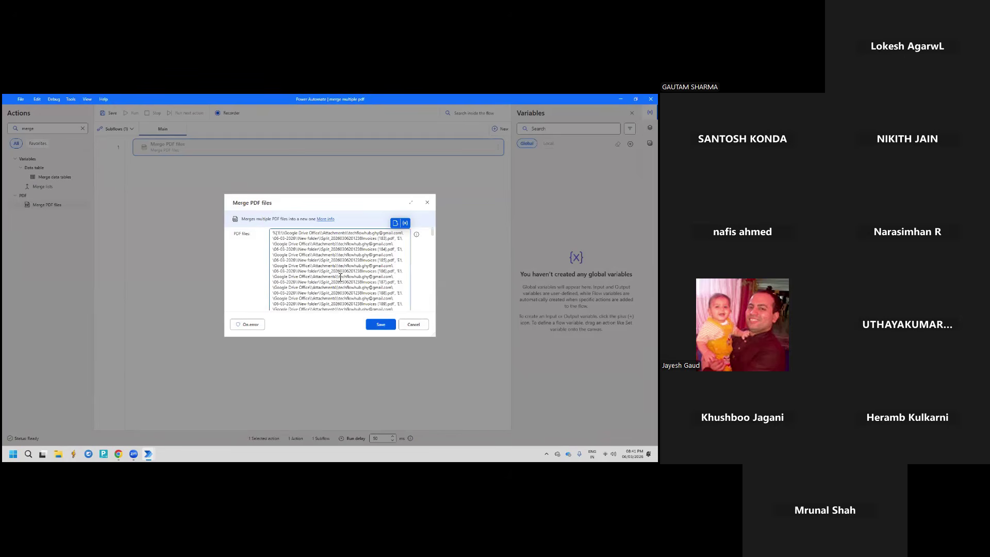
scroll(380, 282, "down", 20)
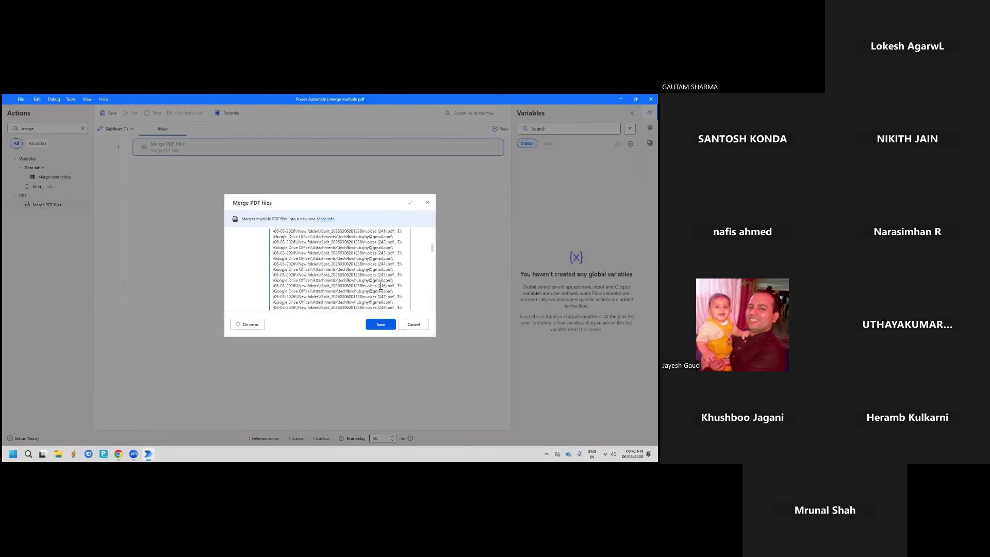
scroll(380, 285, "down", 5)
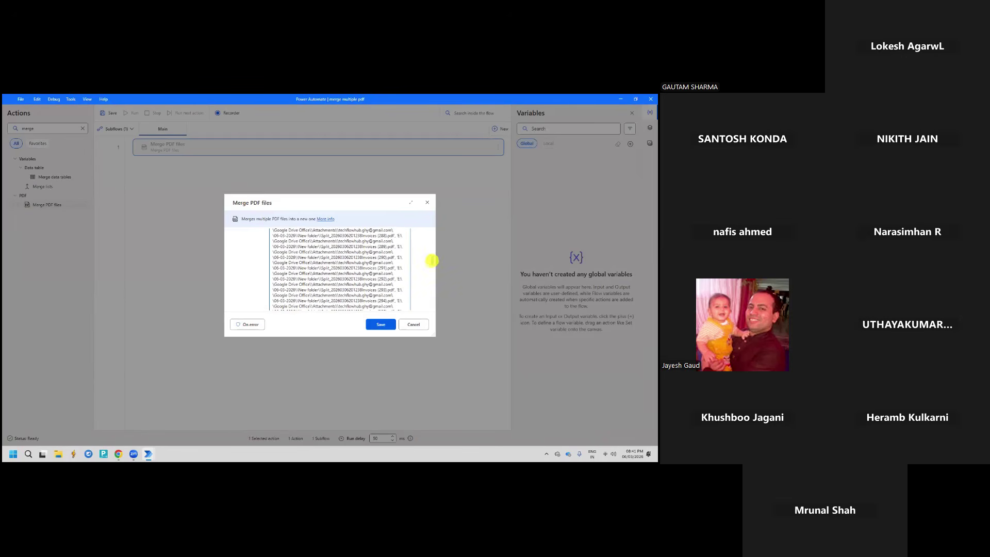
left_click_drag(433, 260, 436, 310)
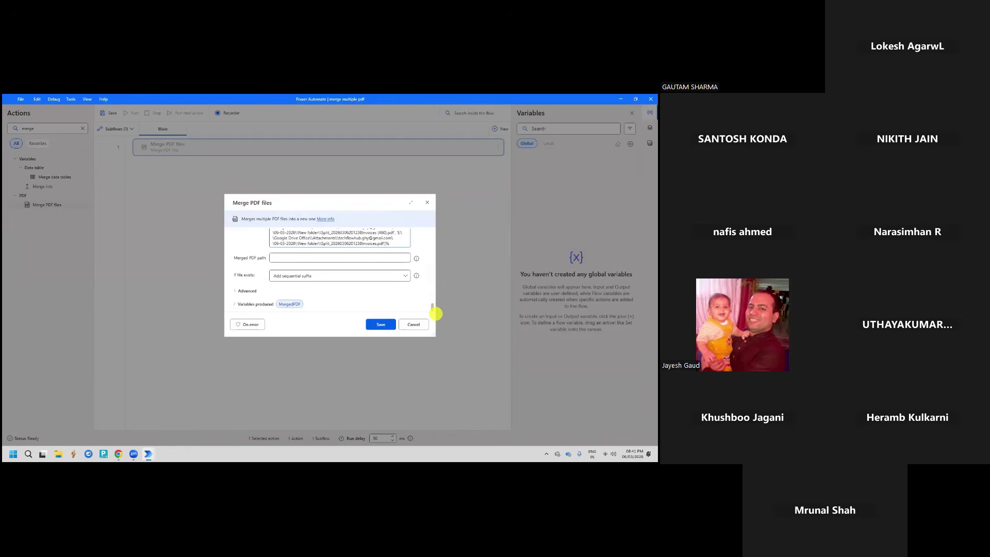
left_click(305, 259)
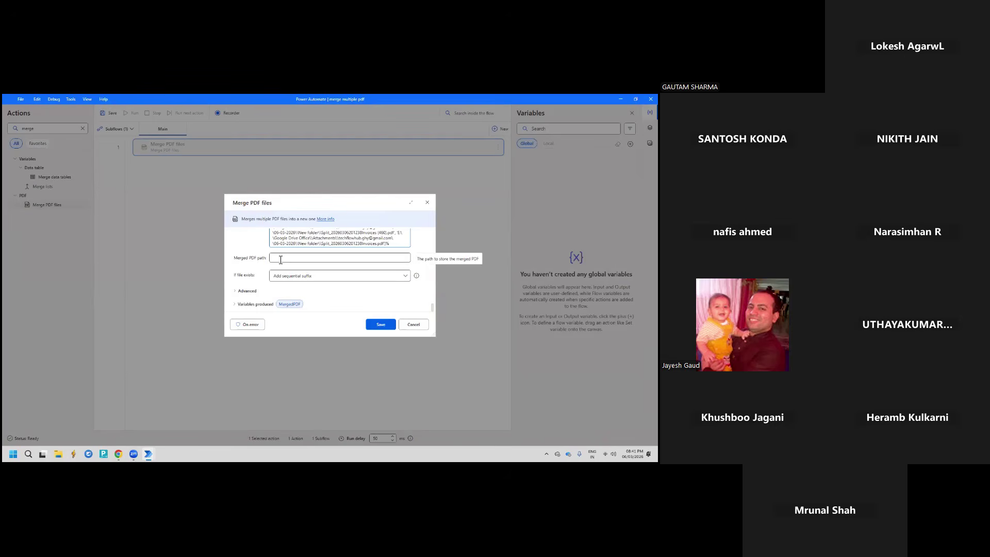
Set the merged PDF path to invoices.pdf in a new Desktop folder named PDF Merged
left_click(280, 259)
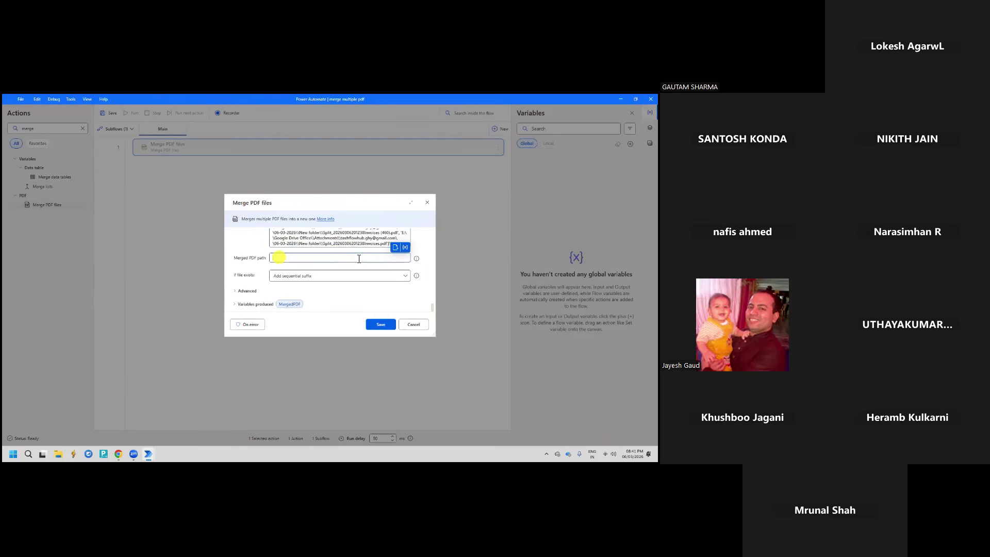
left_click(397, 245)
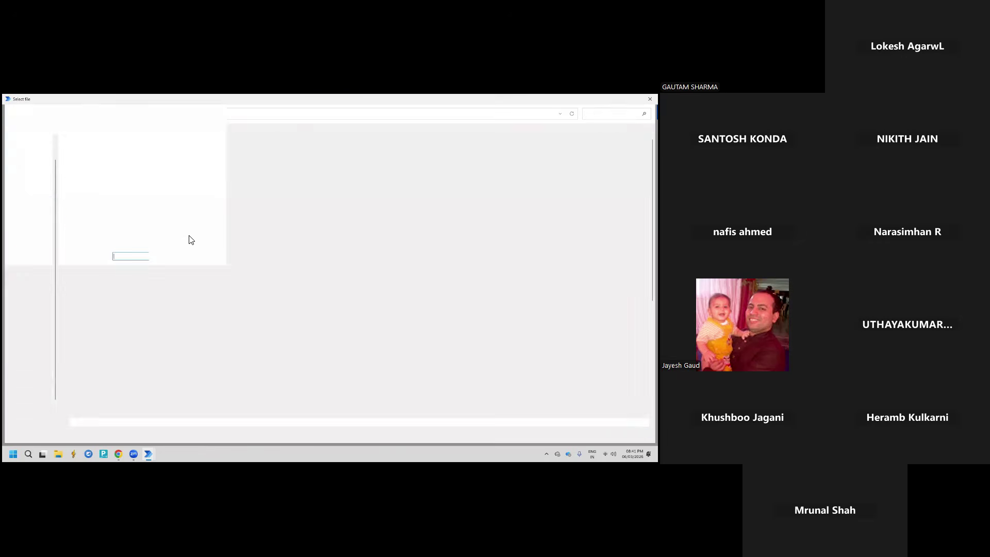
left_click(31, 171)
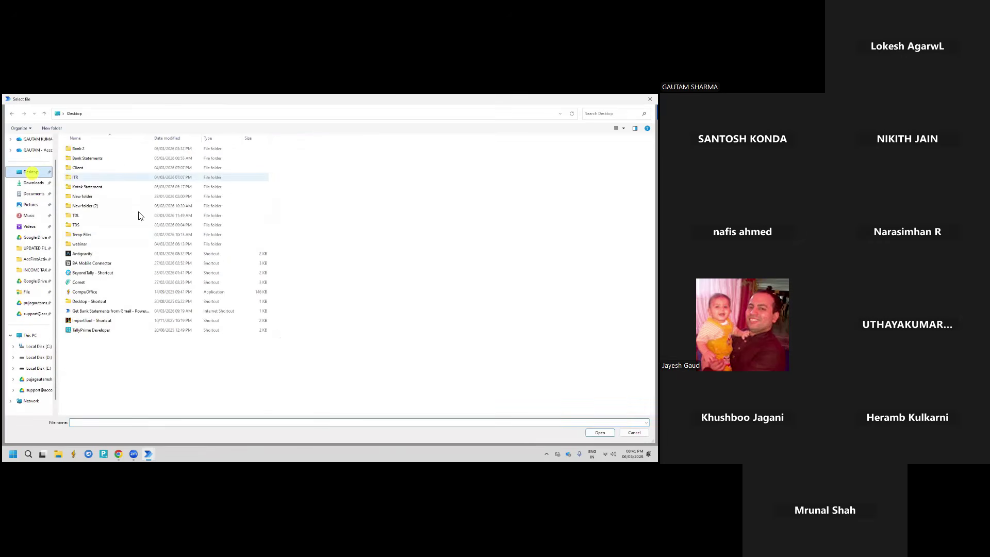
left_click(119, 351)
key("ctrl+shift+n")
type("PDF")
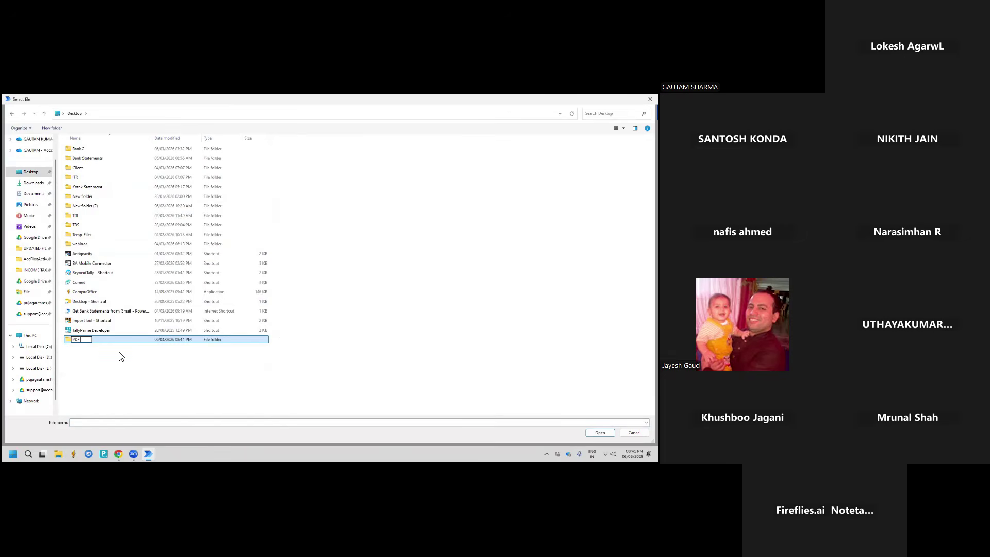
type(" Merged")
key("Return")
key("Return")
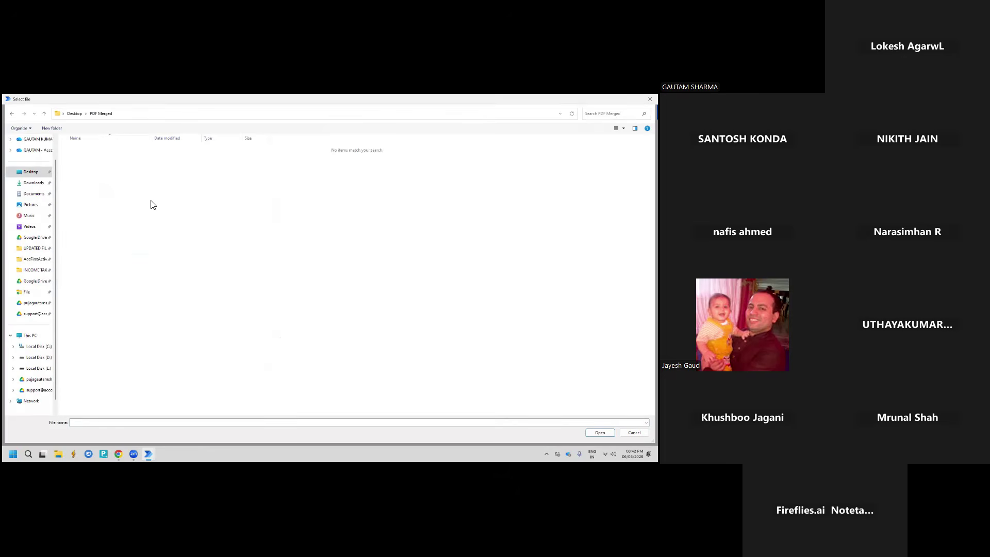
left_click(98, 426)
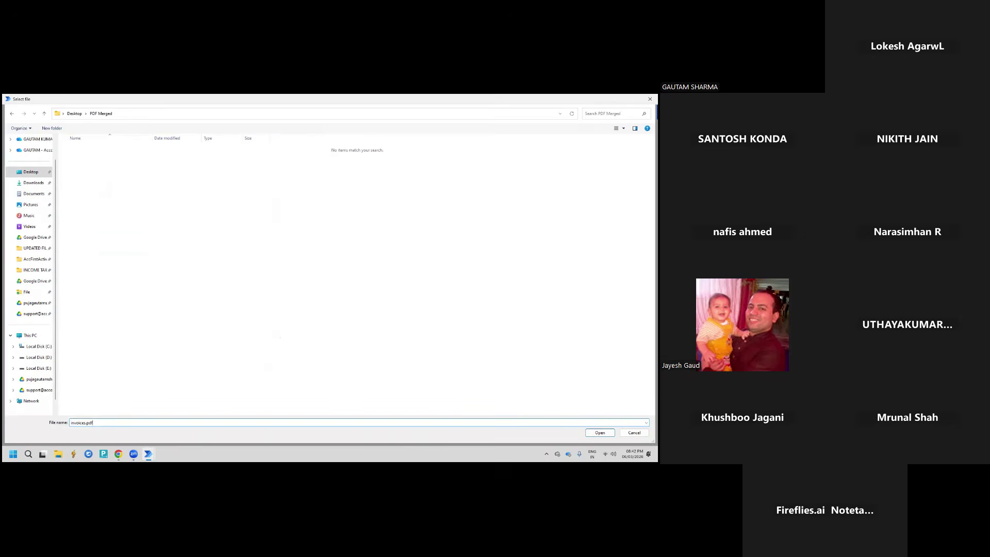
left_click(599, 433)
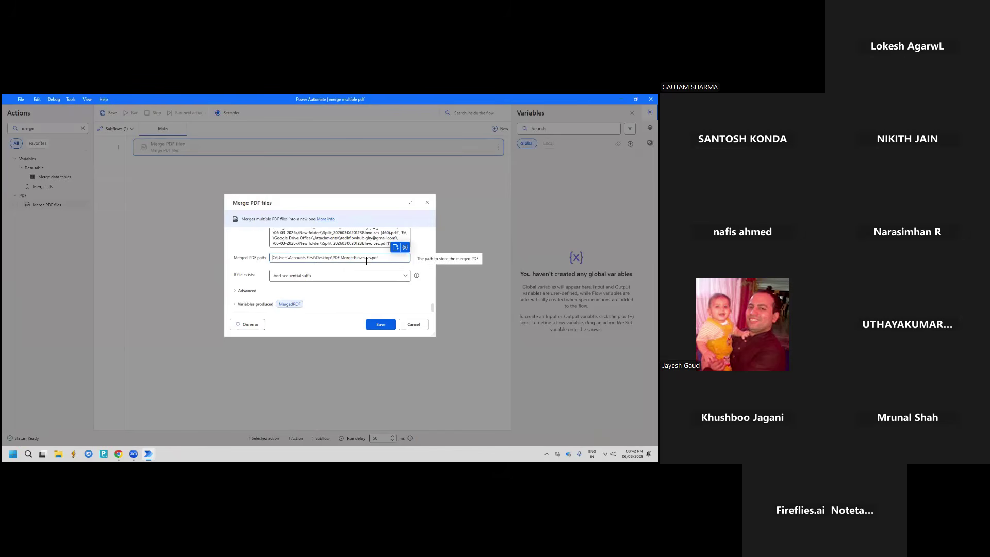
Keep 'Add sequential suffix' for existing files and save the Merge PDF files step
left_click(304, 277)
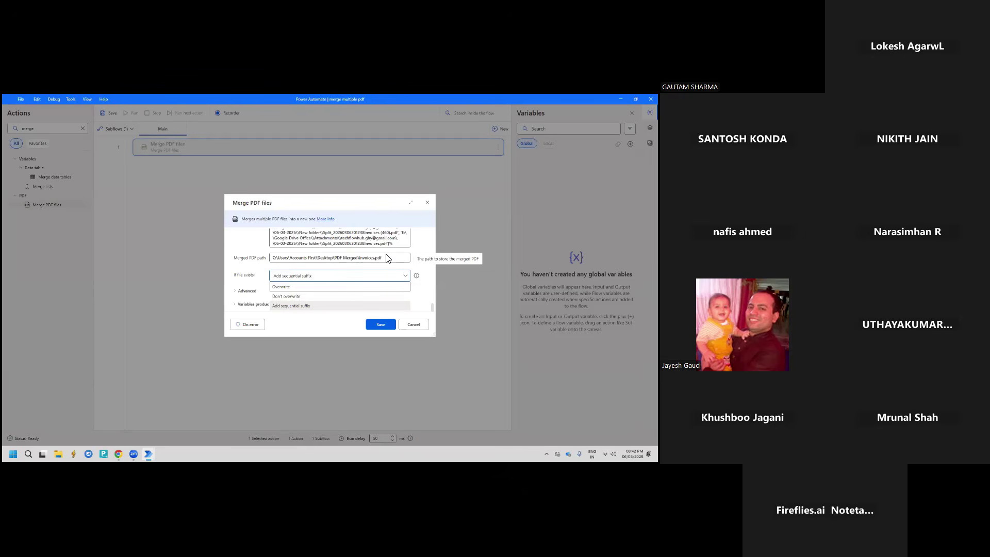
left_click(289, 306)
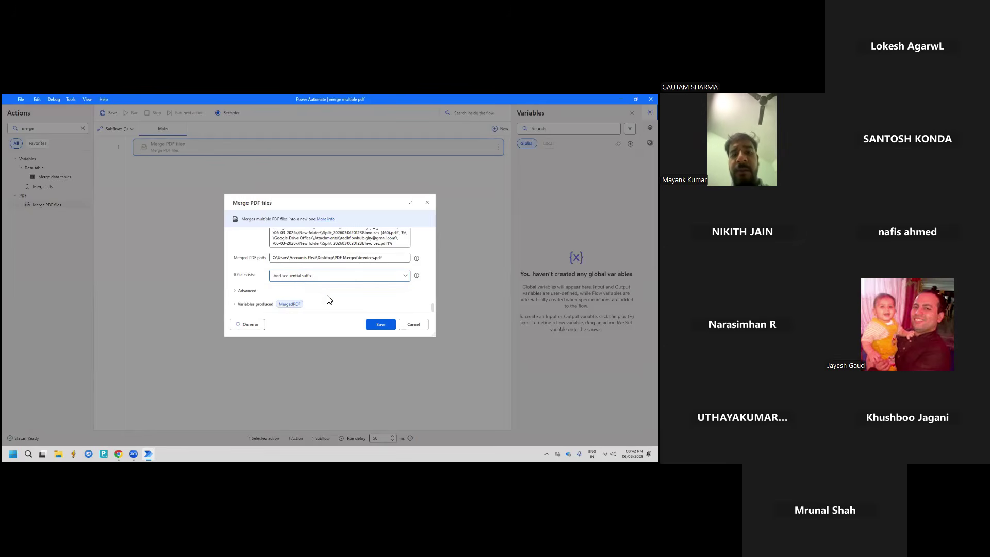
left_click(380, 324)
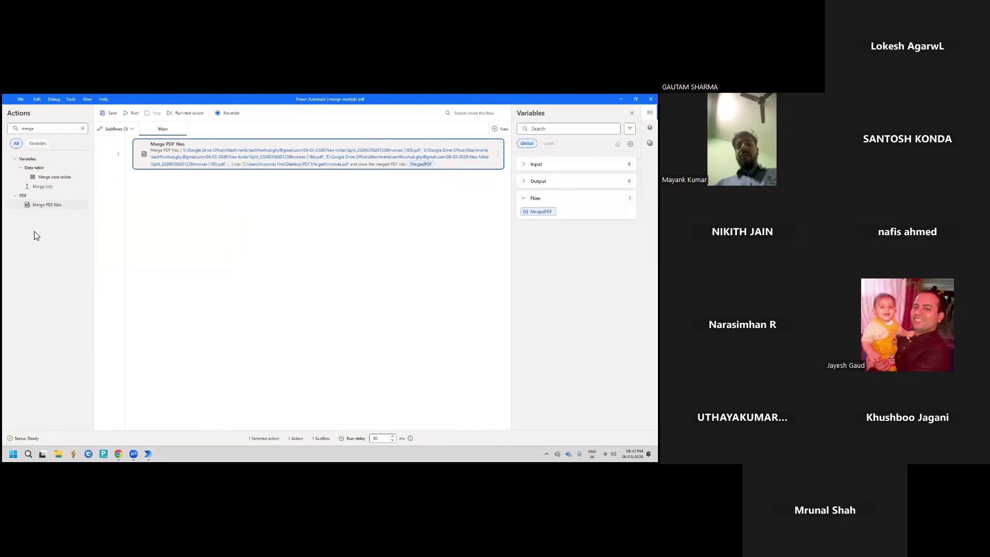
Show Desktop > PDF Merged beside the flow and run it to produce invoices.pdf
left_click(59, 453)
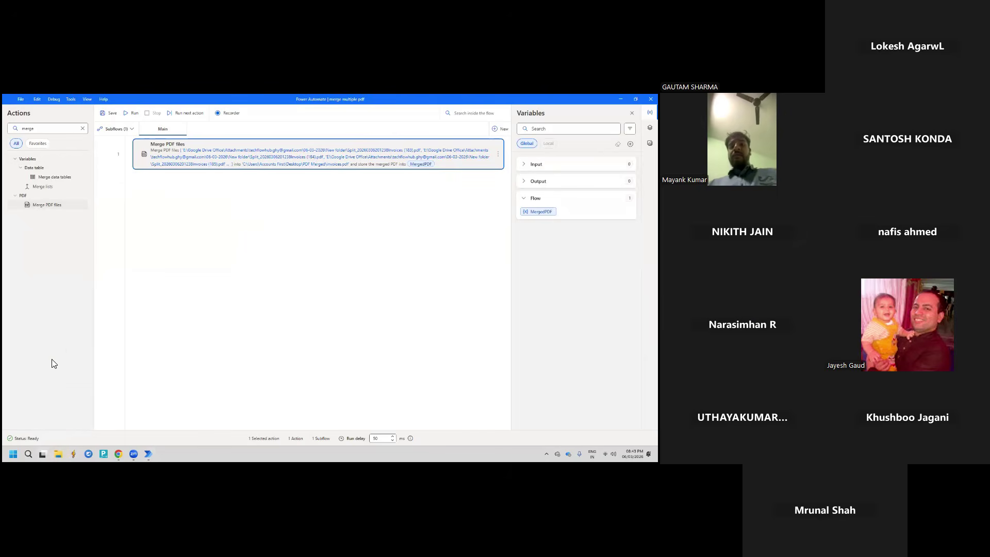
left_click(24, 202)
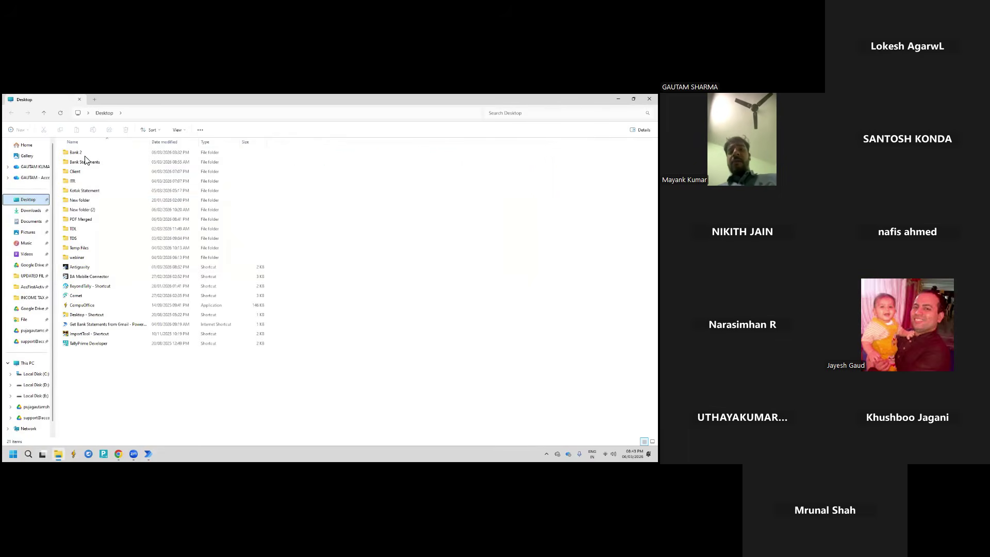
double_click(85, 222)
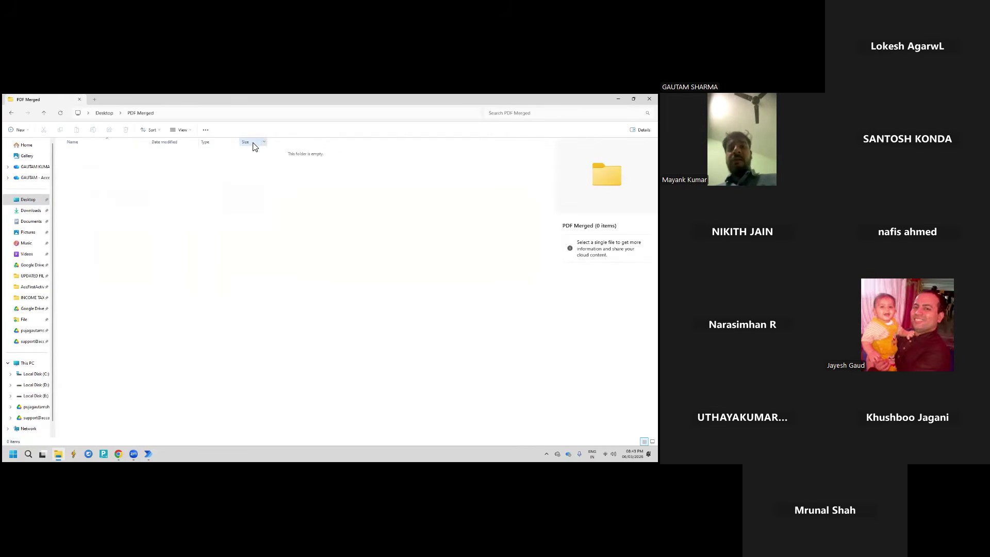
mouse_move(633, 99)
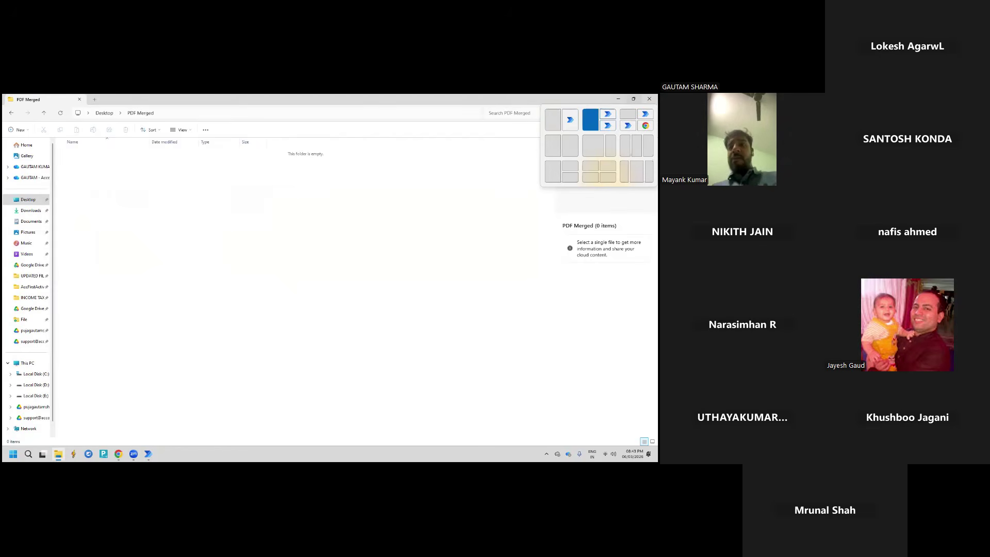
left_click(554, 120)
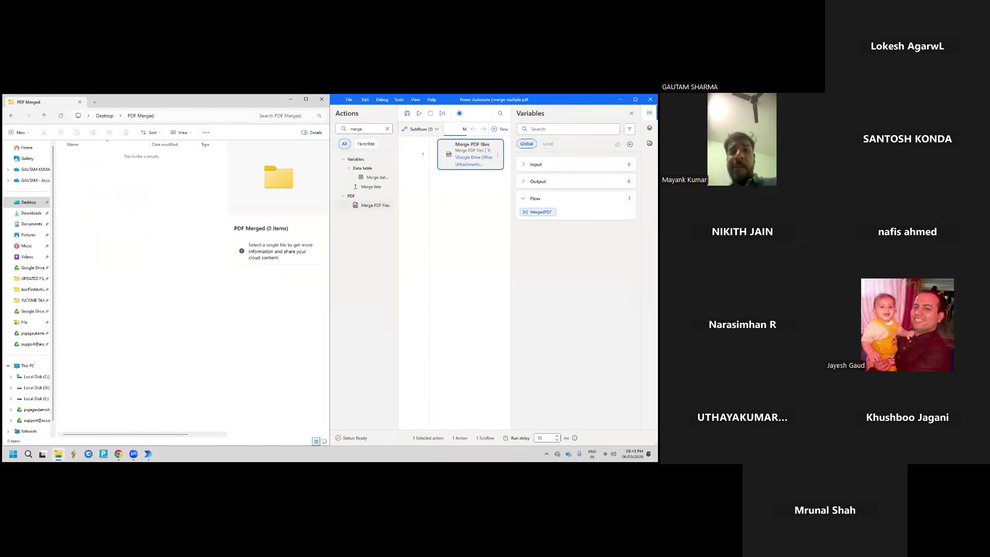
left_click(419, 114)
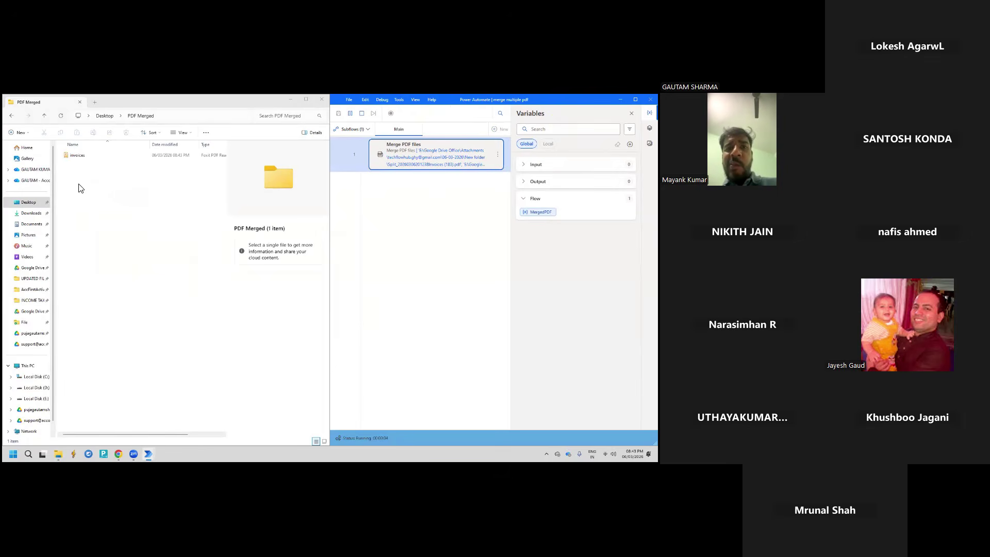
double_click(78, 156)
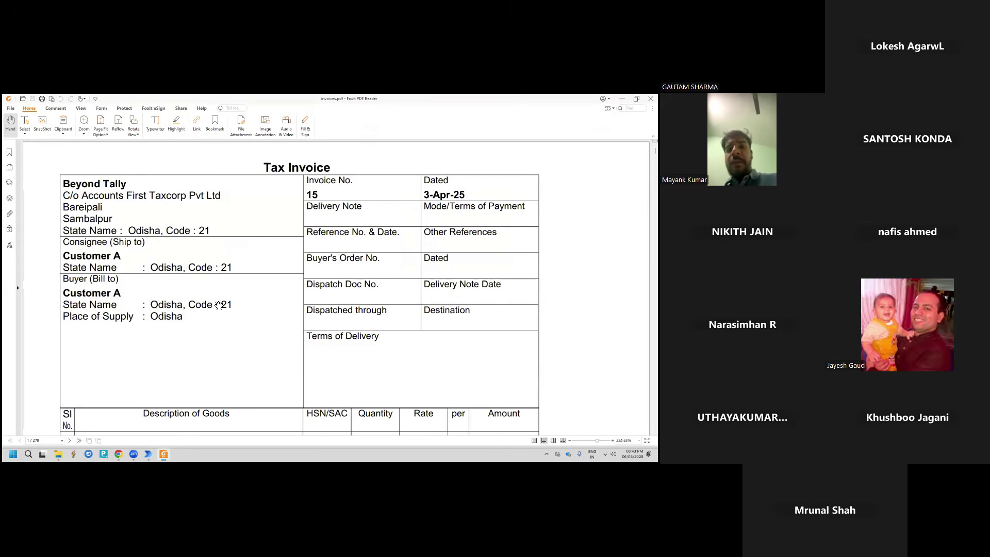
scroll(213, 305, "down", 10)
scroll(310, 289, "down", 20)
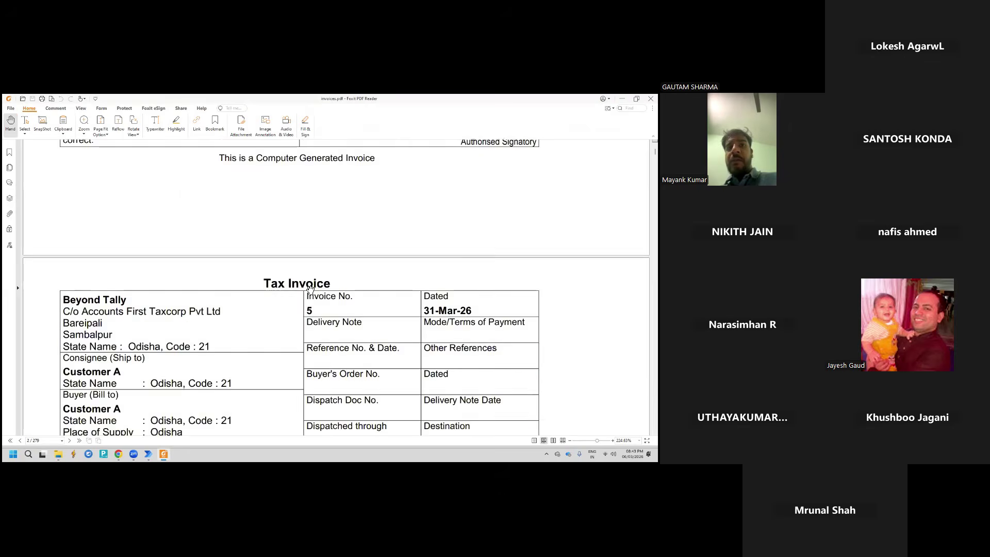
scroll(309, 288, "down", 5)
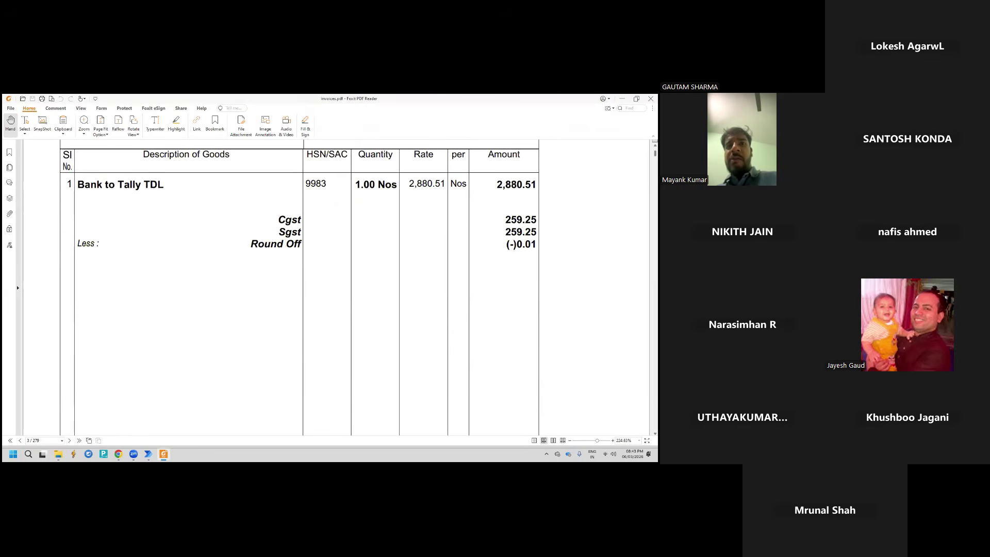
left_click_drag(654, 155, 653, 361)
left_click(650, 98)
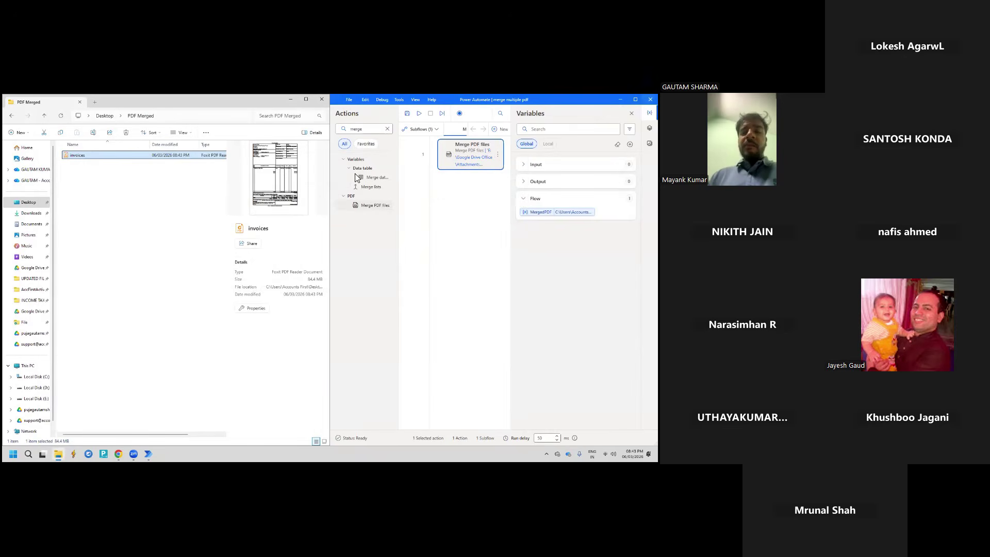
Maximize the flow editor, save the flow, and close the designer window
left_click(635, 99)
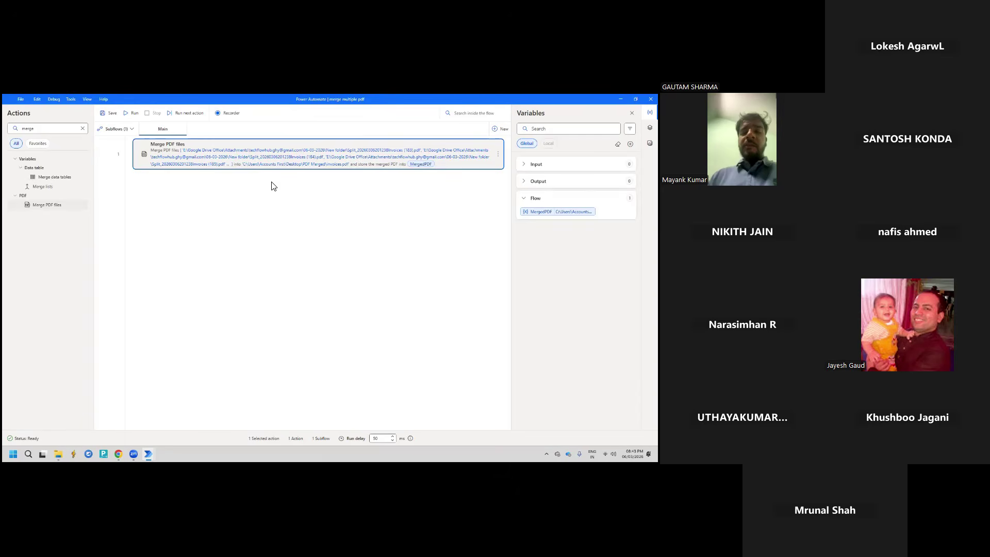
left_click(111, 114)
left_click(648, 99)
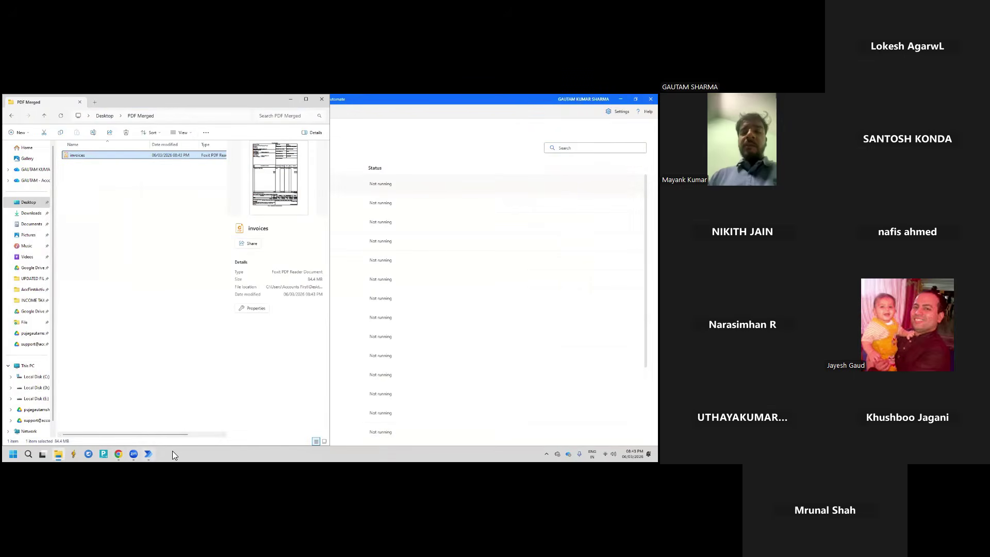
Maximize the PDF Merged folder window and bring the My flows list to the front
left_click(209, 365)
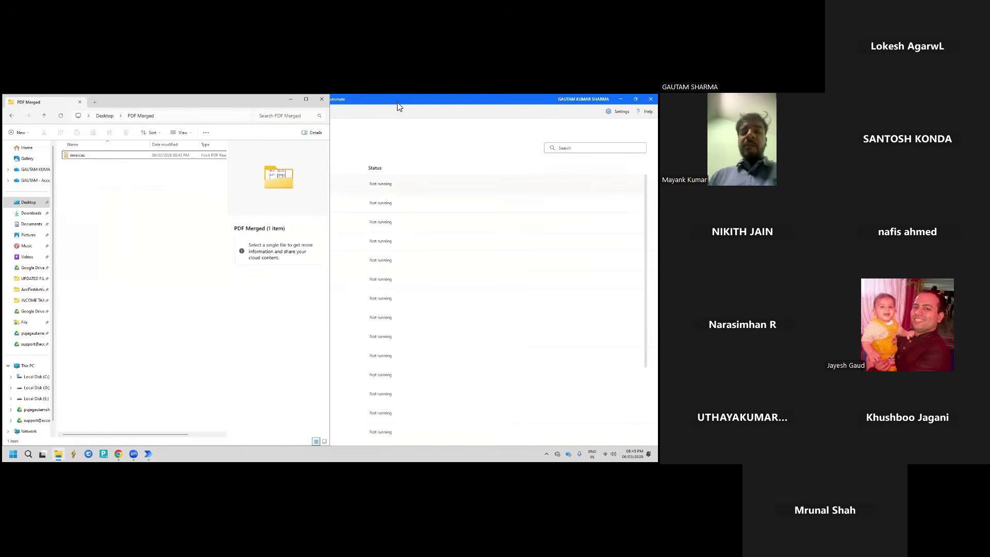
left_click(305, 99)
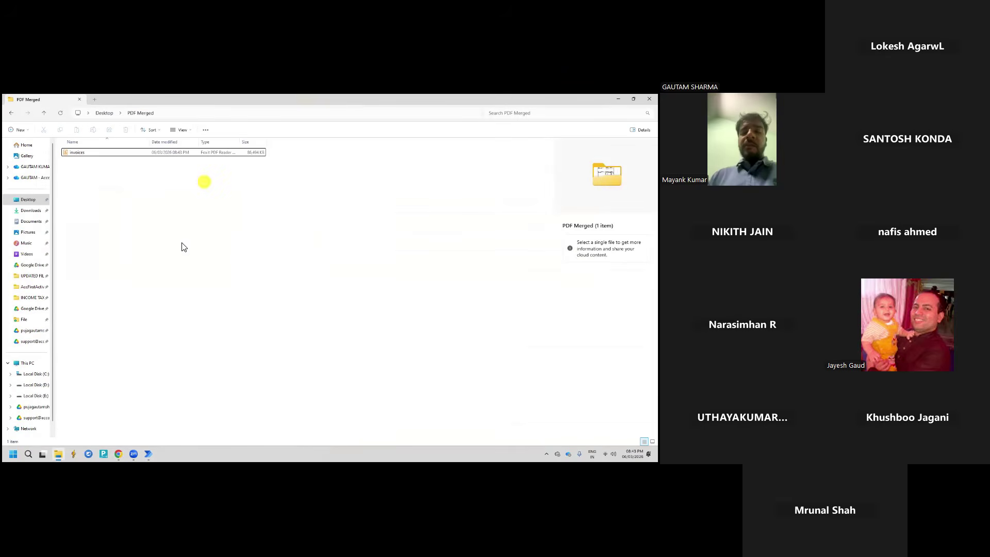
left_click(148, 453)
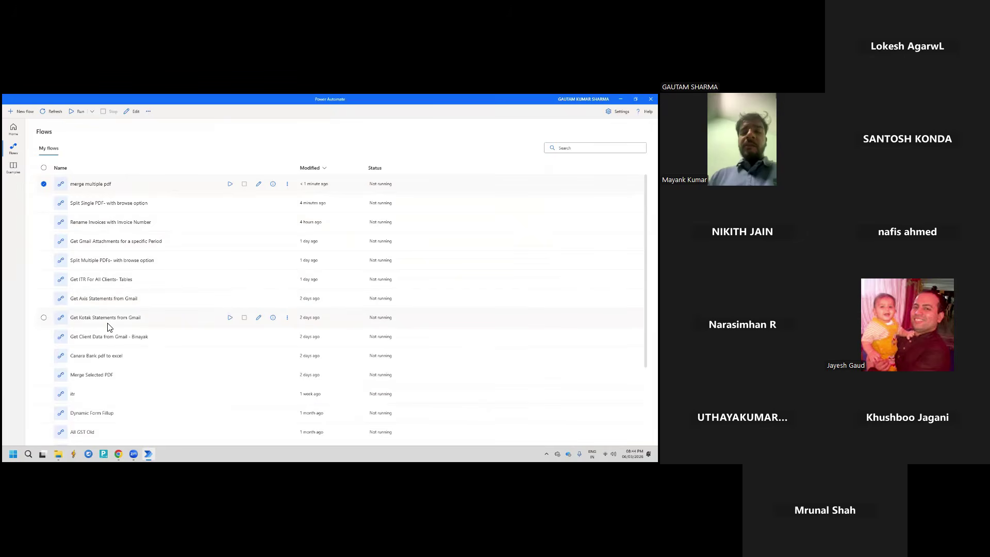
Open the Canara Bank pdf to excel flow, then look in Desktop's Temp Files and Bank Statments folders
double_click(107, 356)
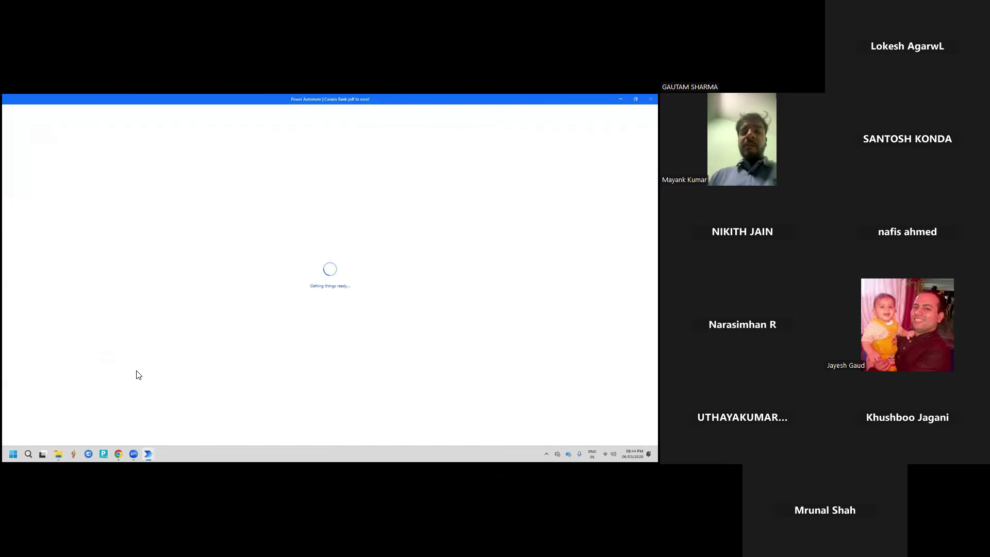
left_click(58, 453)
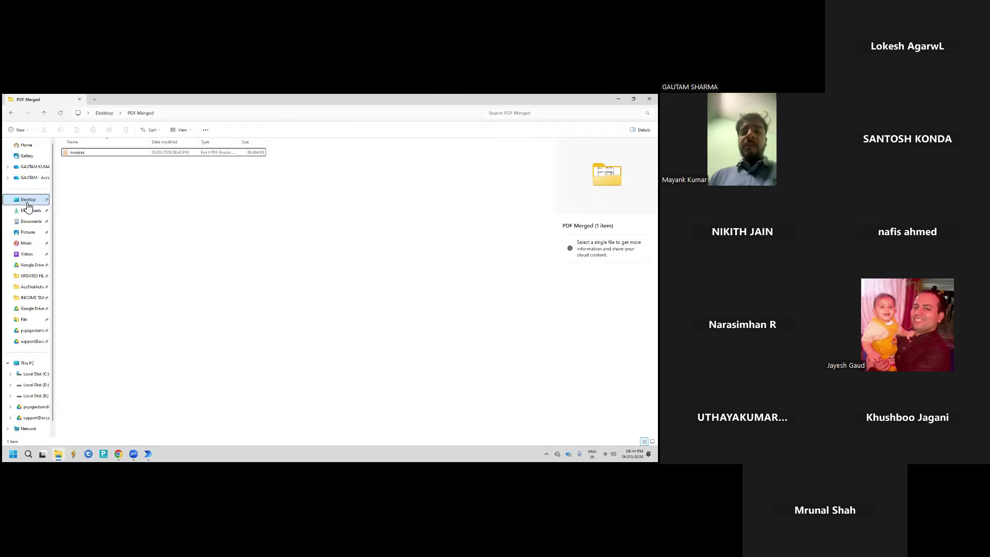
left_click(27, 200)
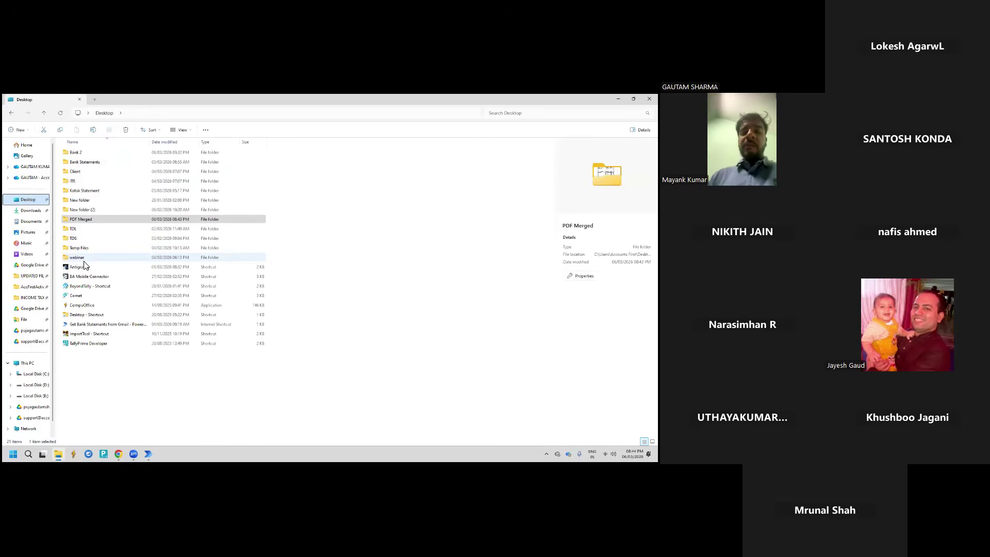
left_click(86, 248)
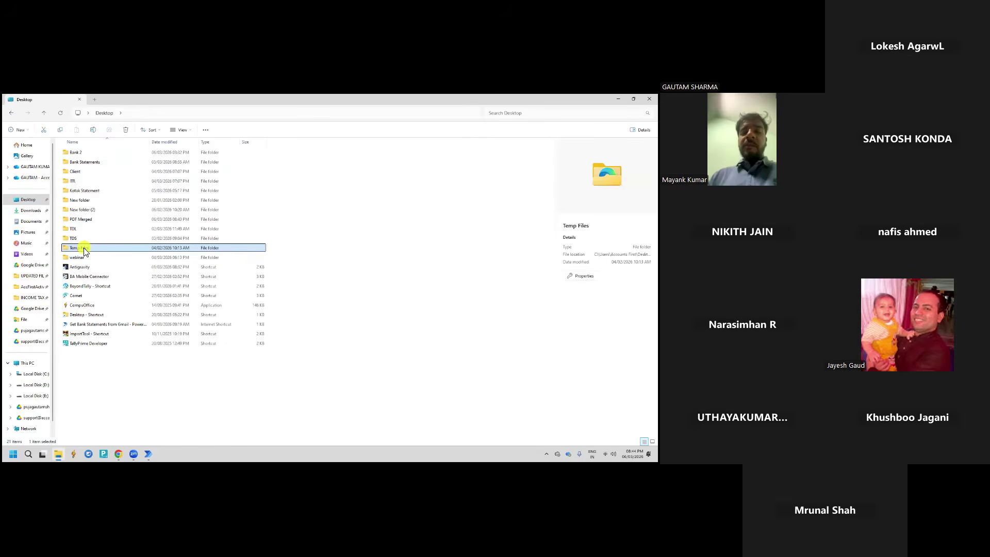
double_click(84, 249)
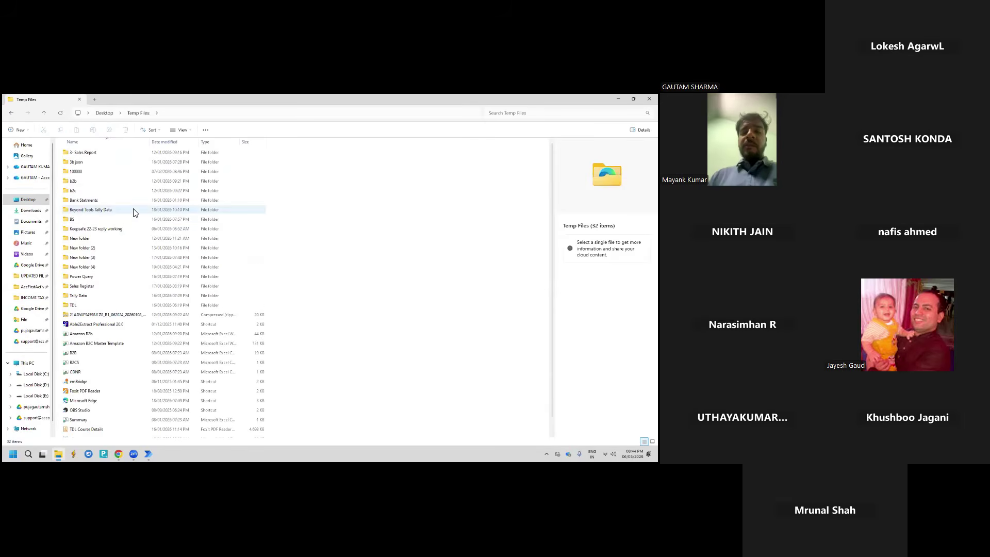
key("alt+Left")
double_click(85, 250)
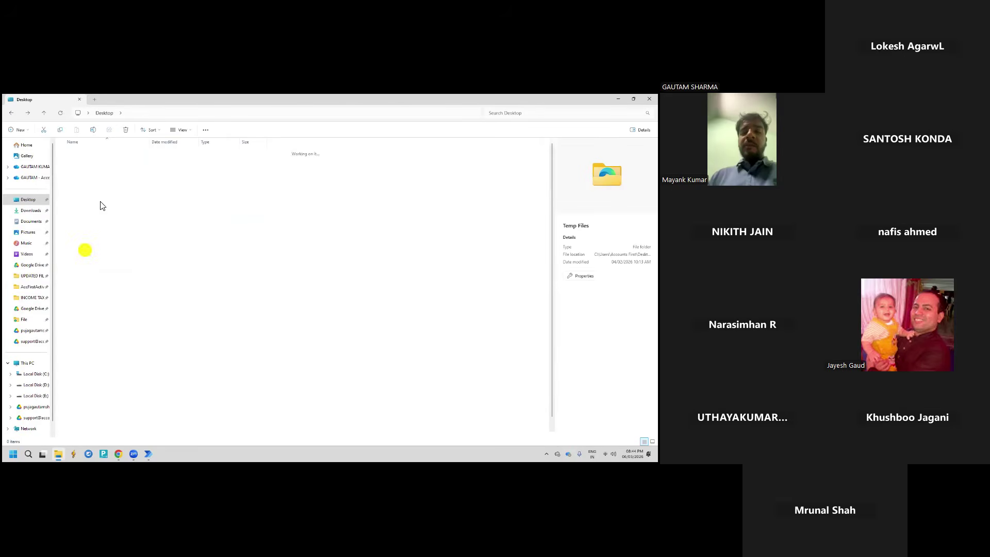
double_click(94, 200)
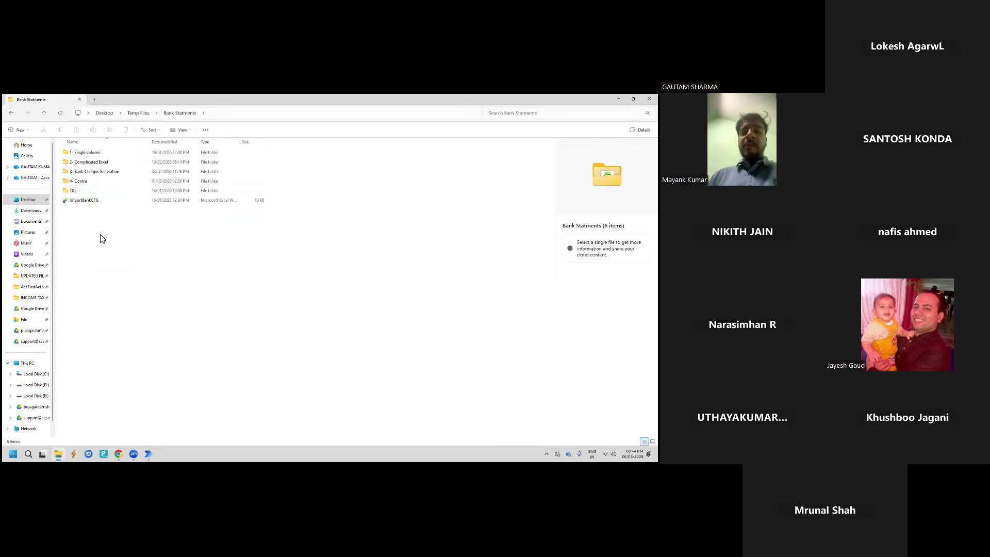
key("alt+Left")
key("alt+Left")
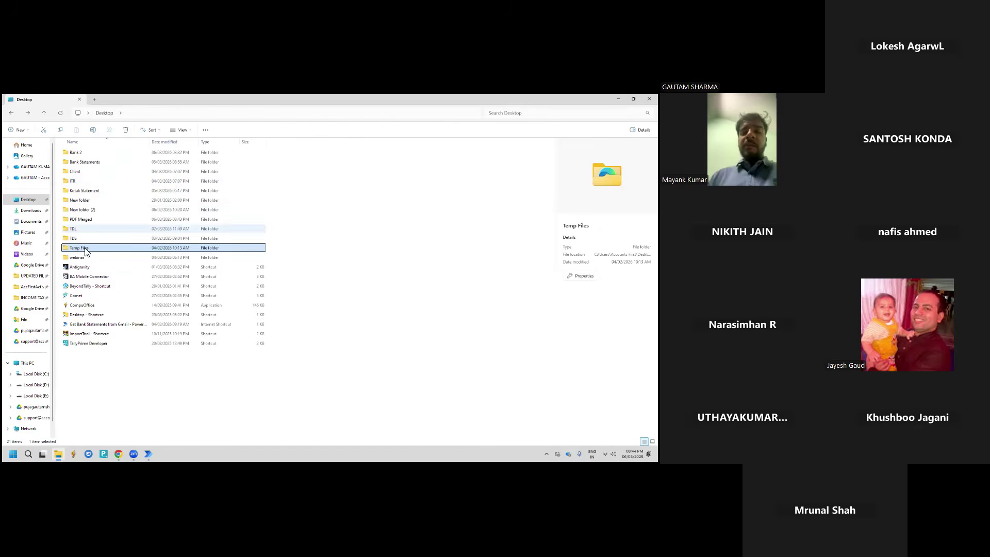
Navigate Local Disk (D:) > OneDrive > Desktop > Desktop Home > Bank Statements
left_click(35, 385)
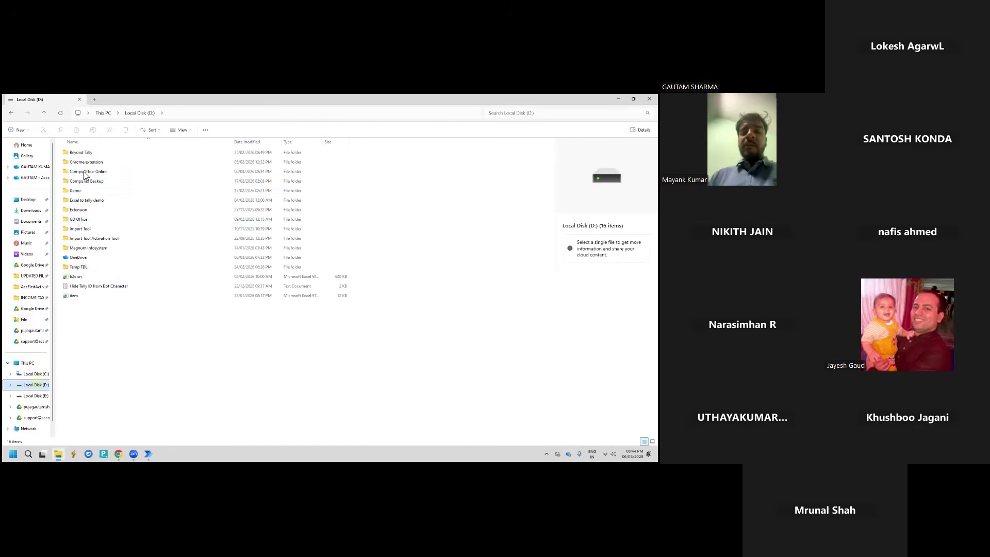
double_click(85, 256)
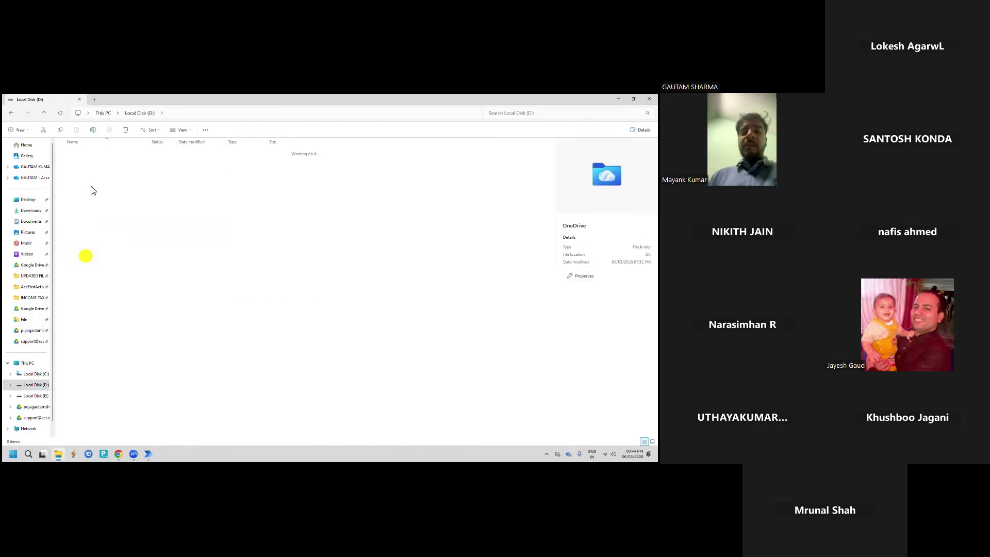
double_click(82, 174)
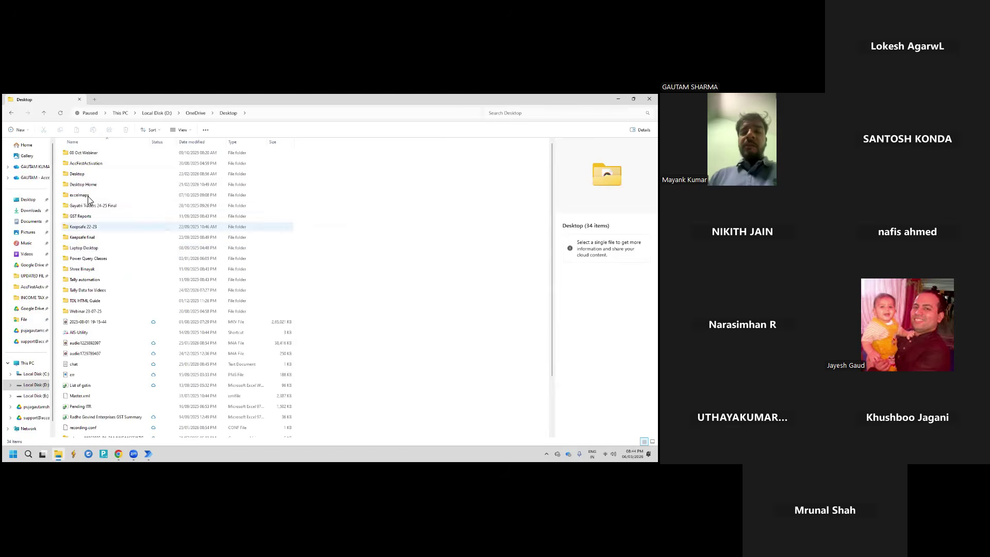
double_click(84, 184)
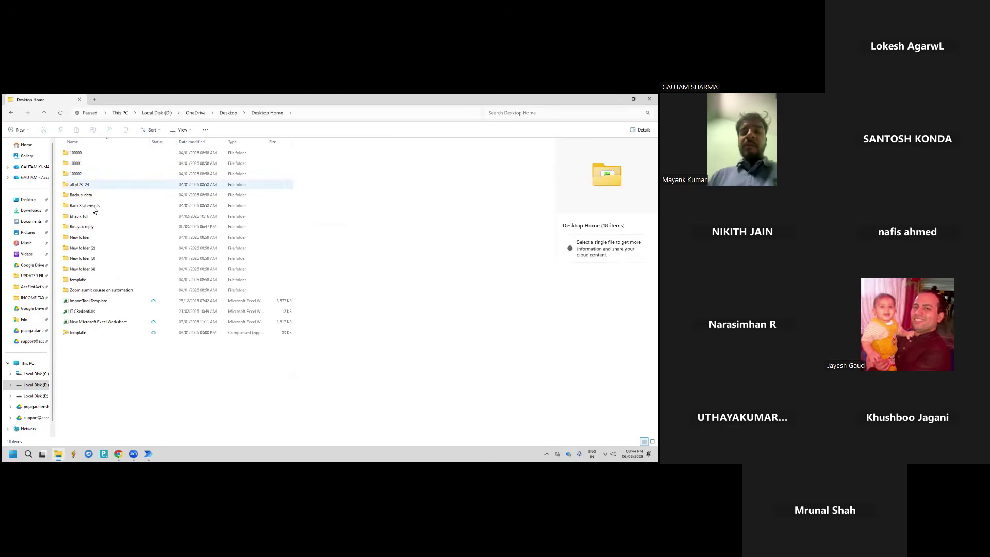
double_click(92, 207)
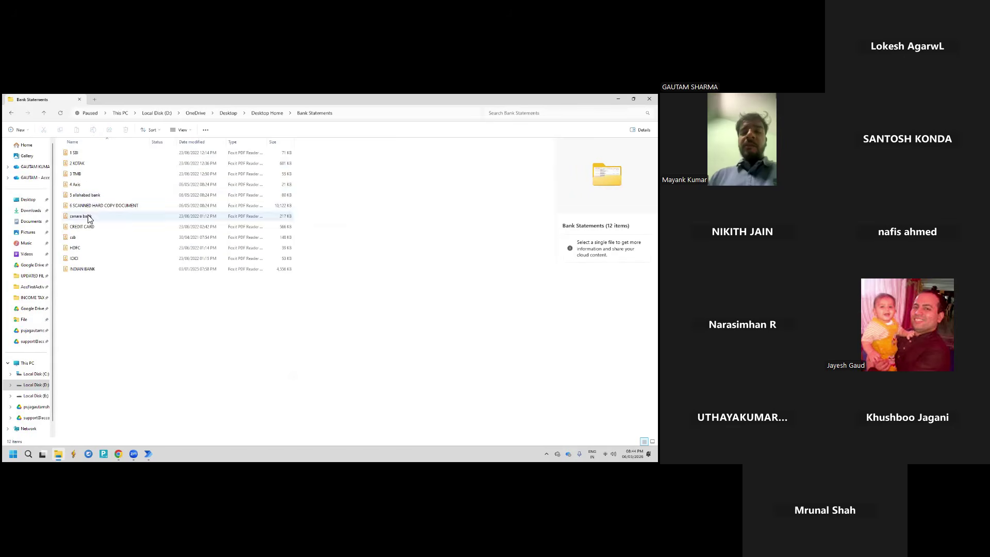
Open the canara bank statement PDF in Foxit and scroll through its transactions
double_click(86, 217)
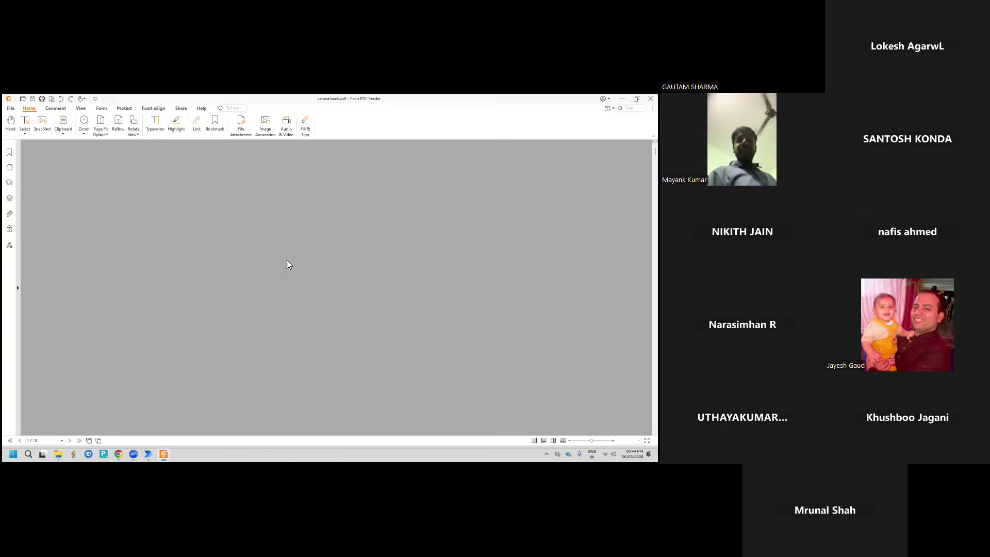
scroll(287, 261, "down", 10)
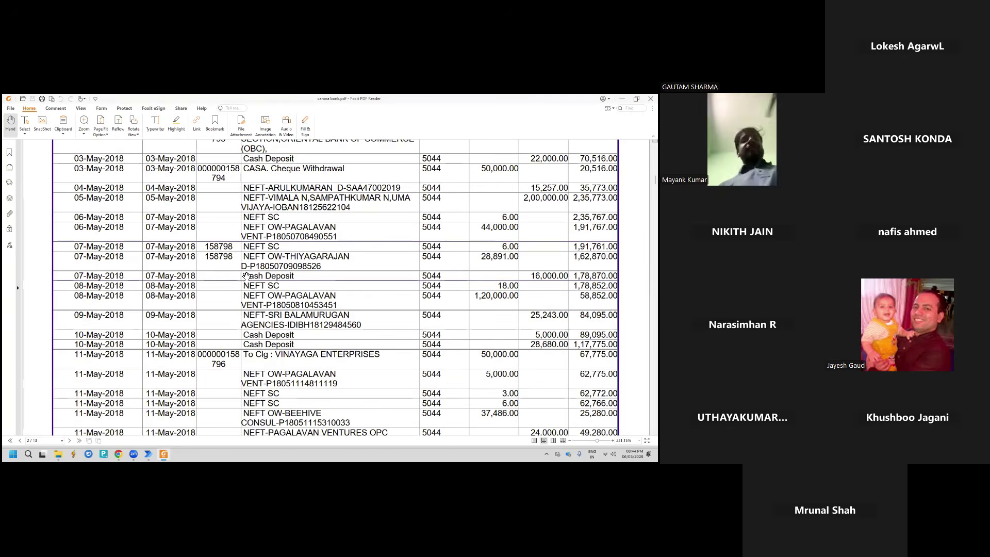
scroll(246, 276, "down", 3)
scroll(254, 286, "down", 5)
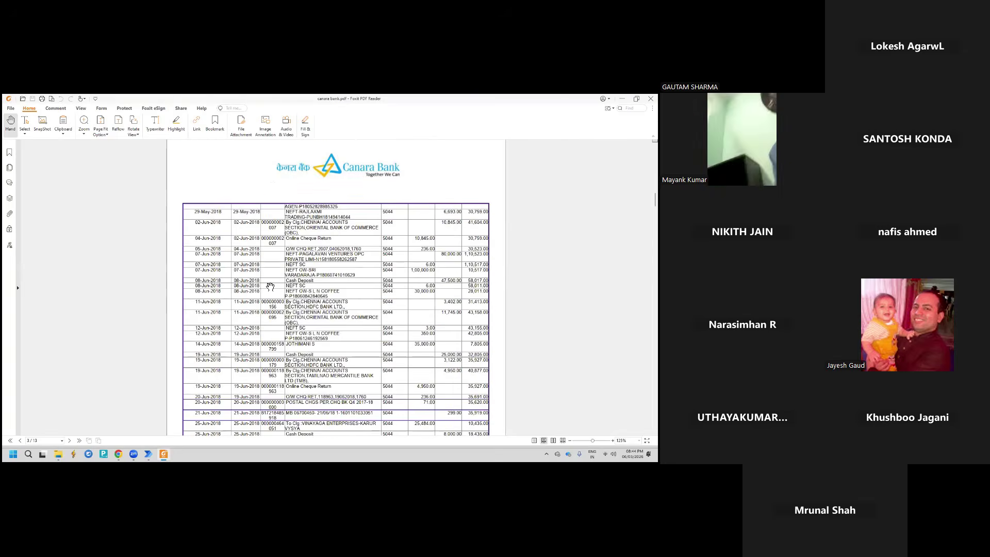
scroll(270, 286, "down", 3)
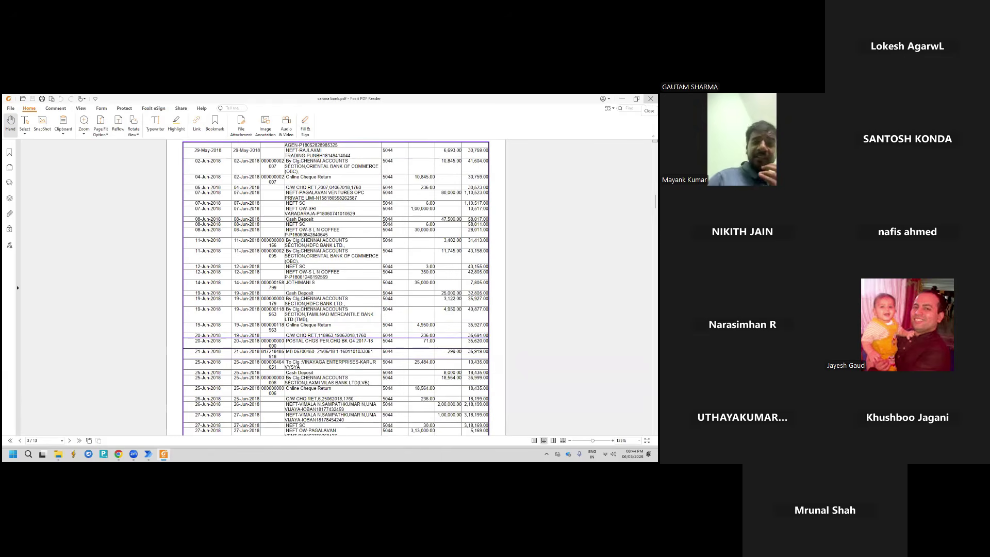
Close the PDF and bring the Canara Bank pdf to excel flow editor forward
left_click(651, 98)
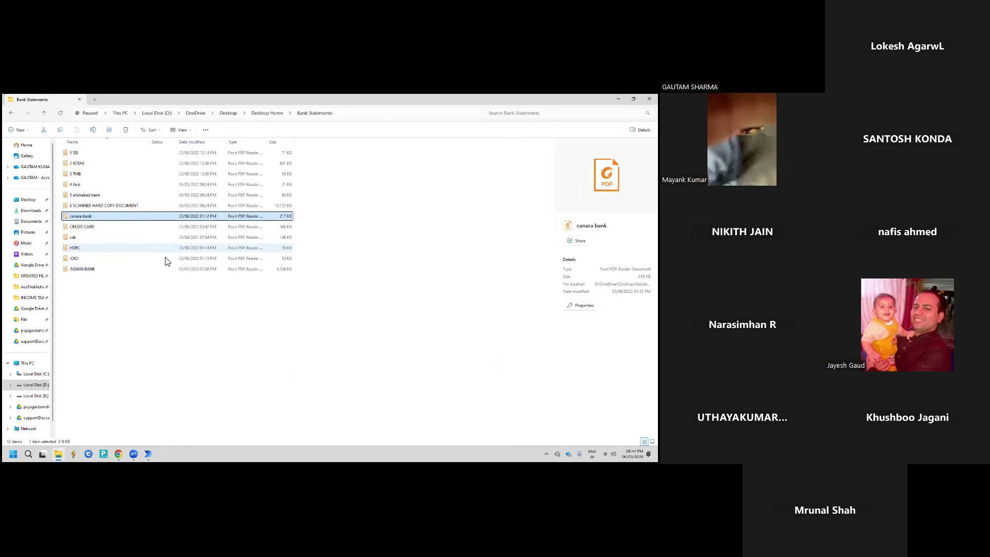
mouse_move(148, 453)
left_click(181, 428)
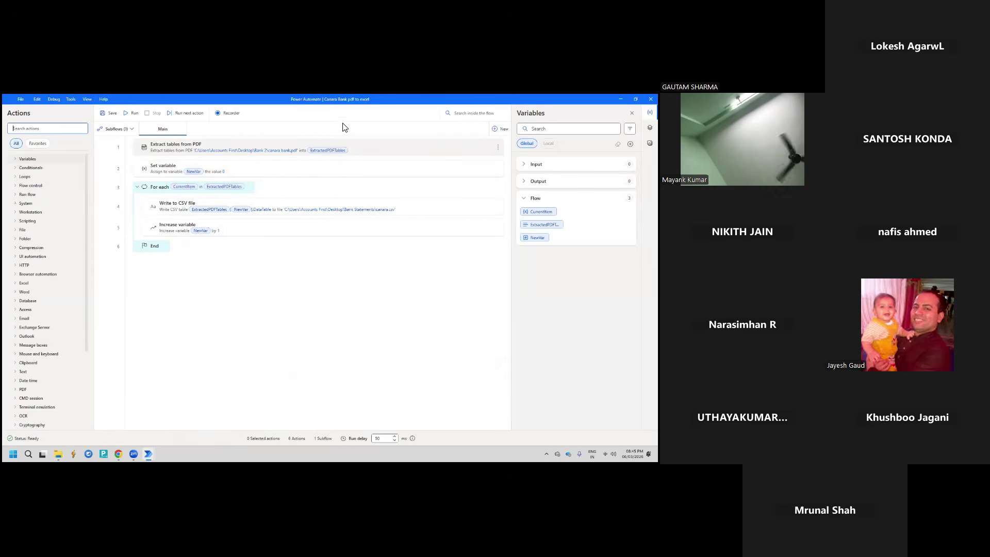
left_click(272, 137)
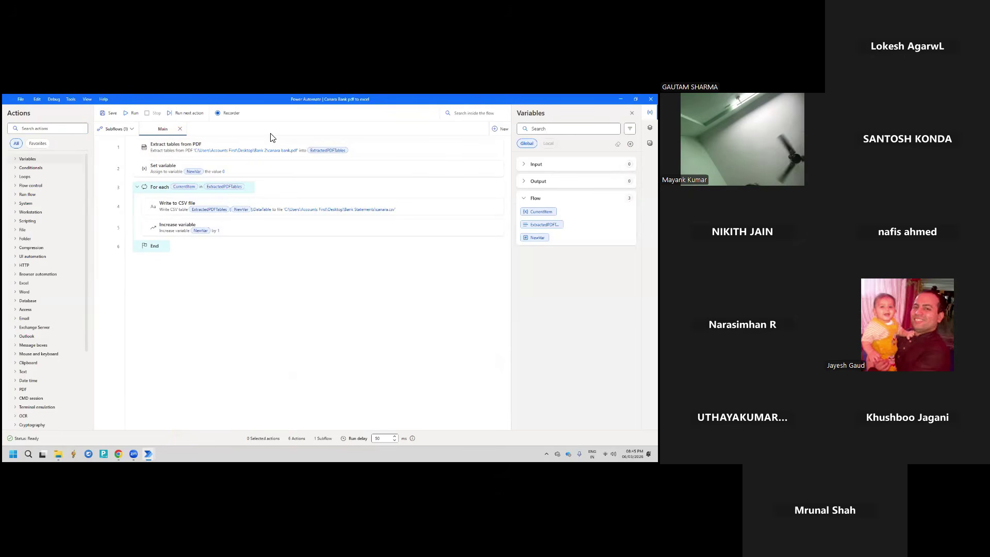
double_click(260, 146)
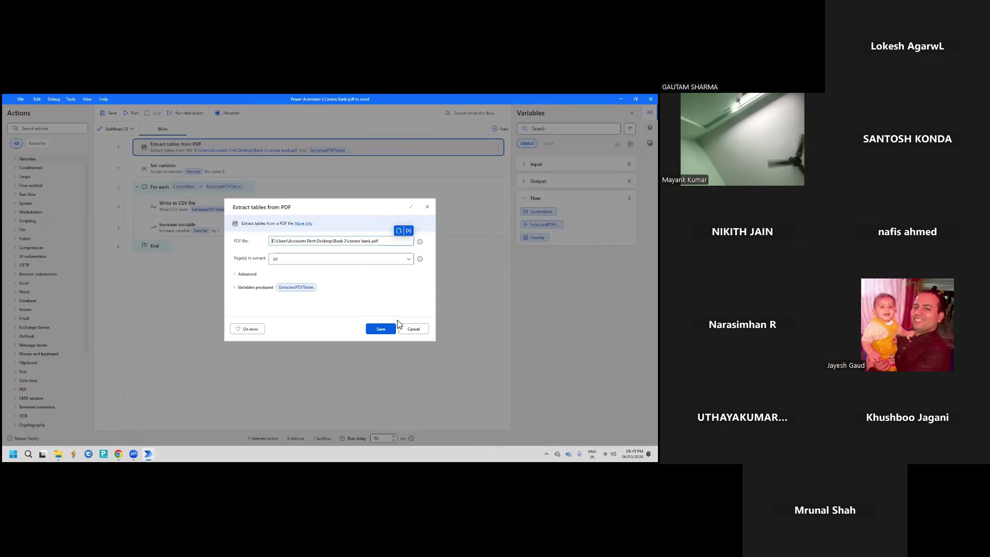
left_click(408, 329)
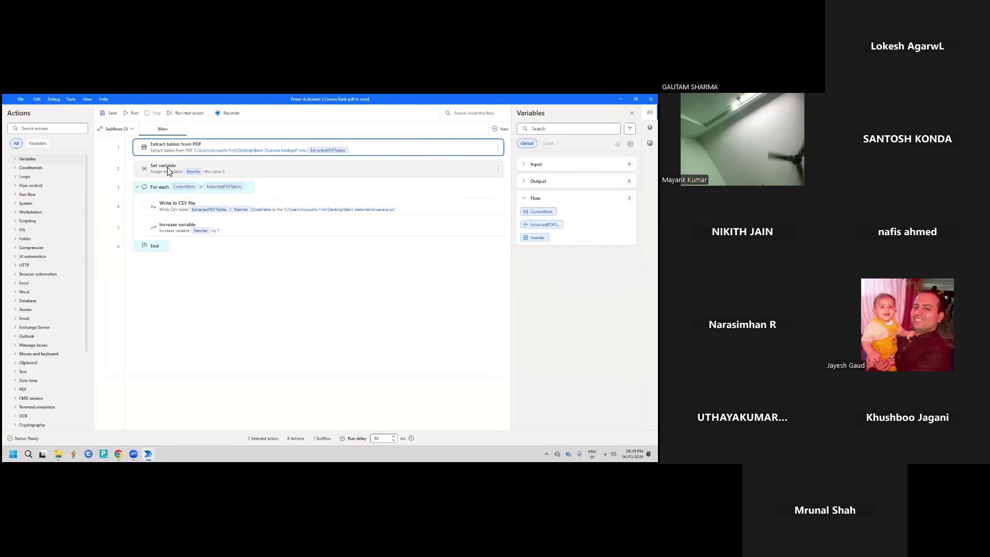
left_click(167, 167)
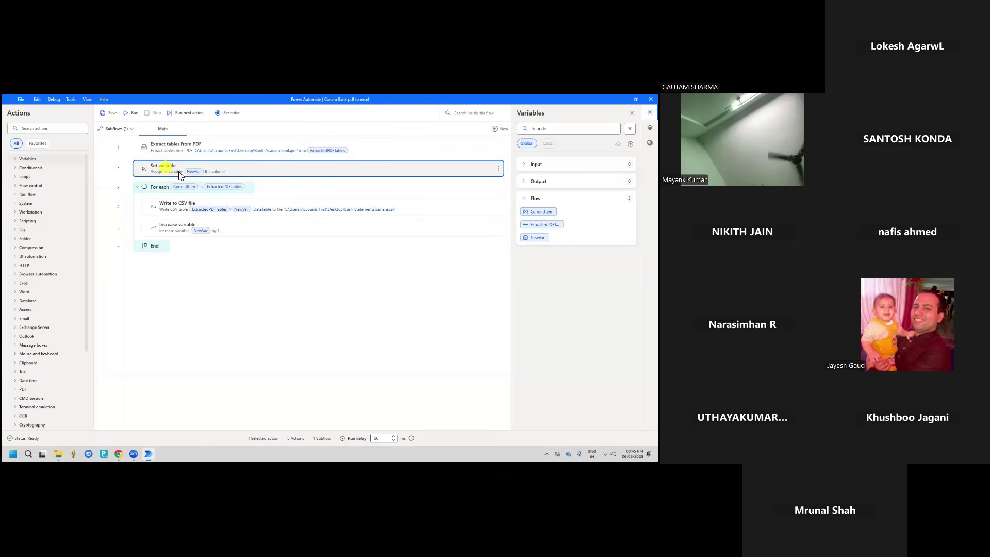
double_click(234, 171)
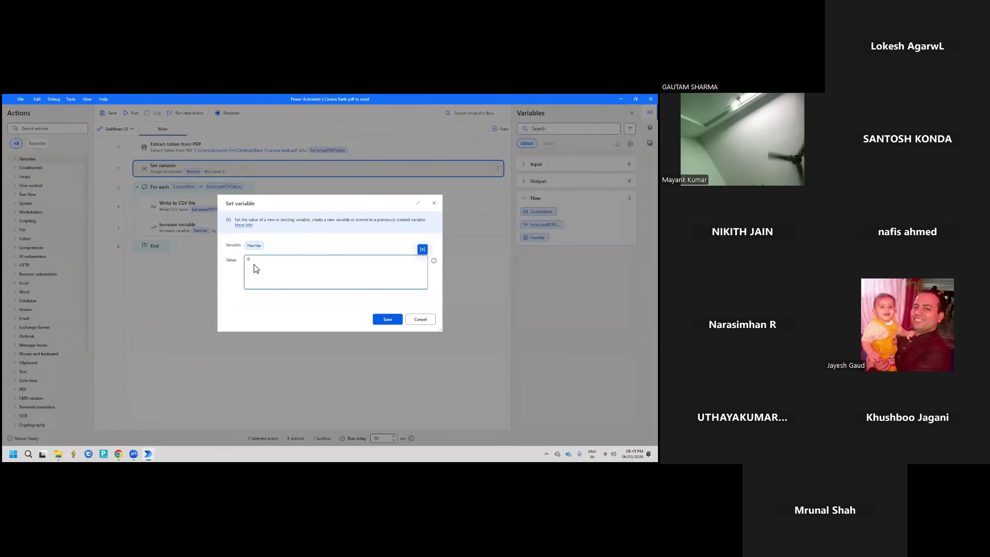
left_click(420, 319)
double_click(251, 227)
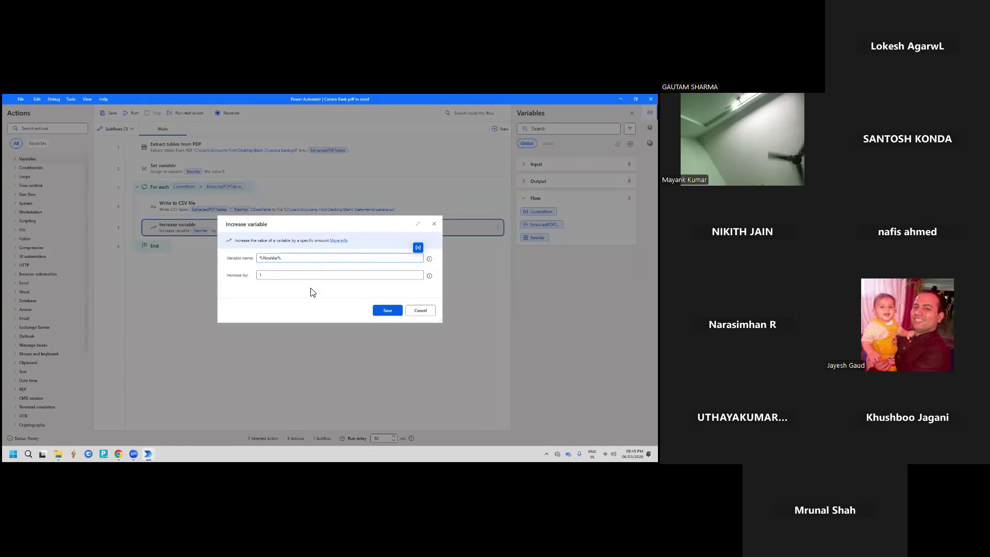
left_click(415, 311)
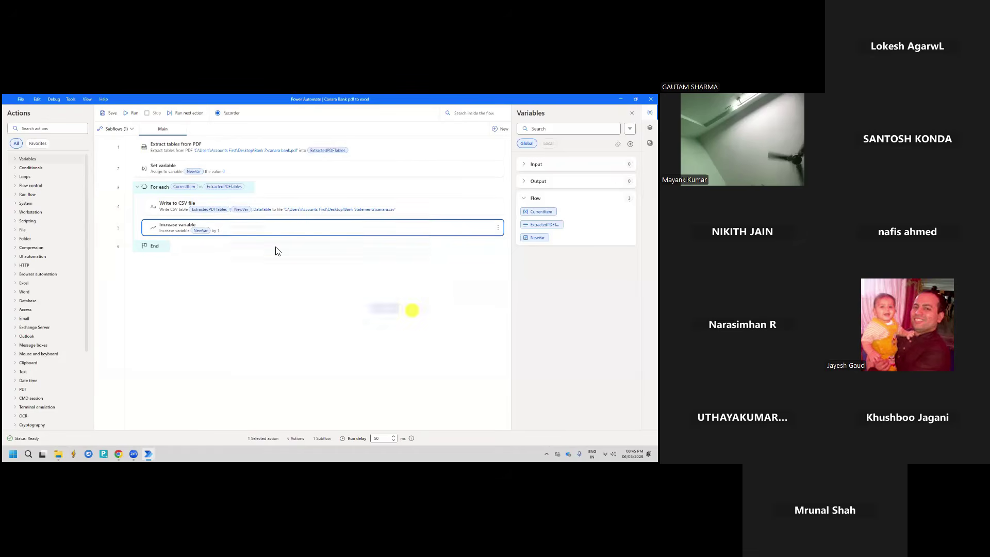
left_click(185, 211)
double_click(144, 209)
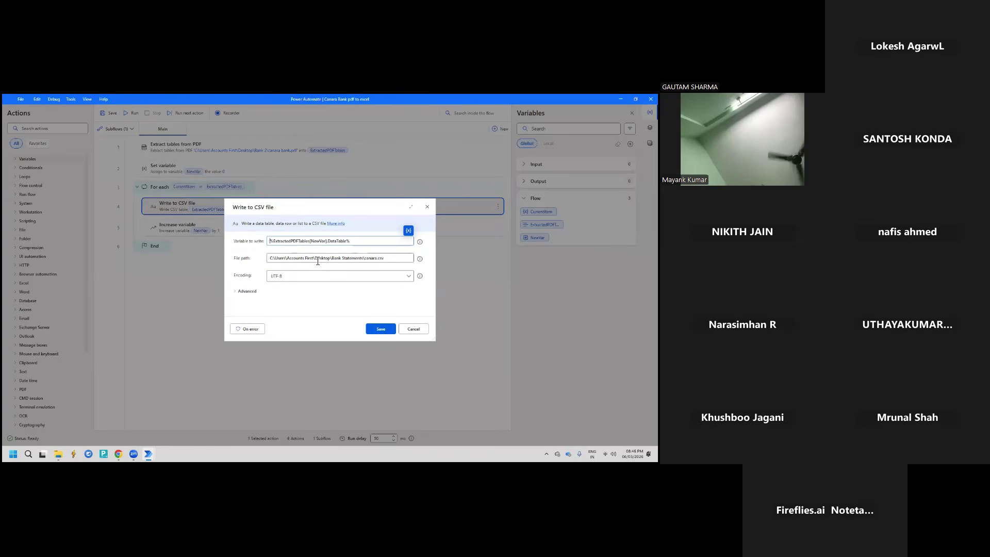
left_click(412, 329)
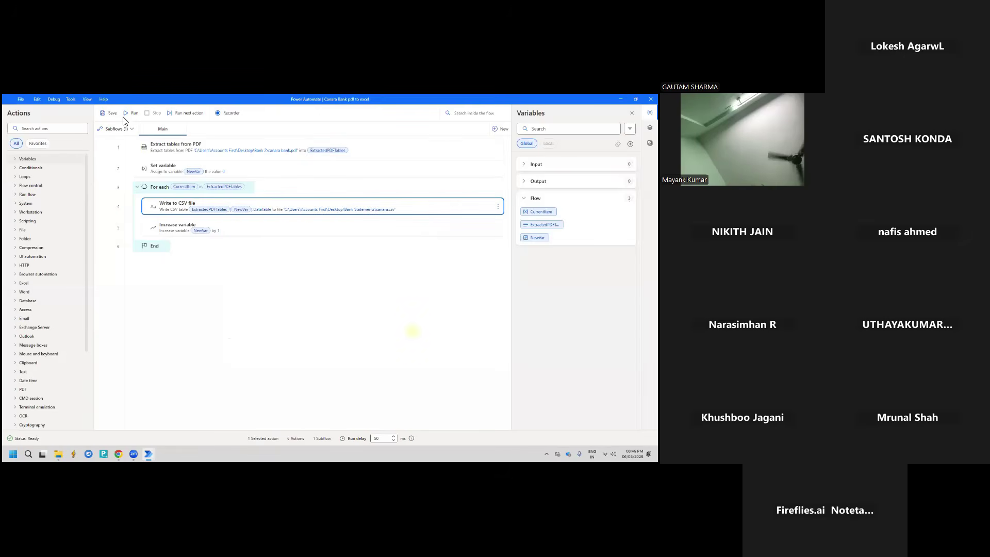
Run the Canara Bank pdf to excel flow until it finishes with NewVar at 14, then show the desktop
left_click(128, 114)
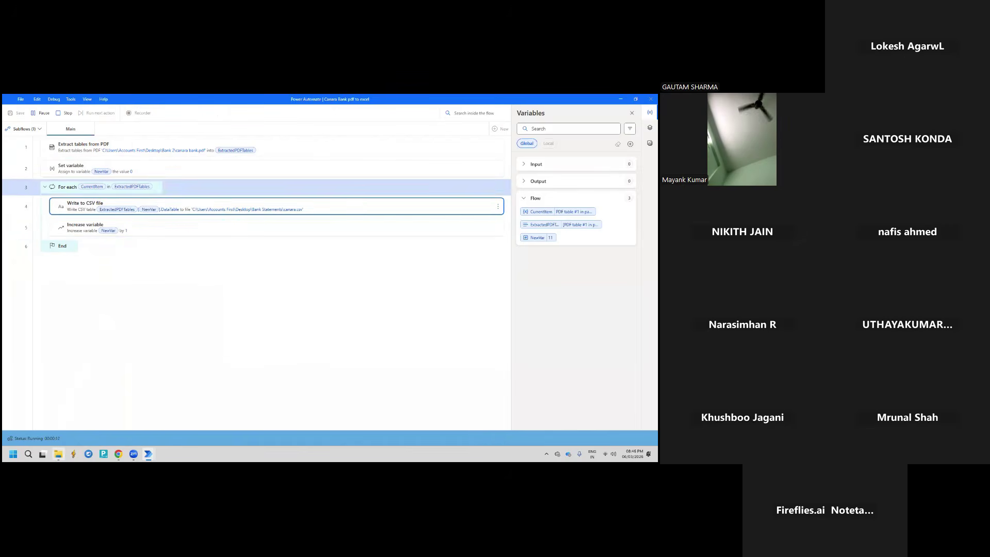
mouse_move(58, 452)
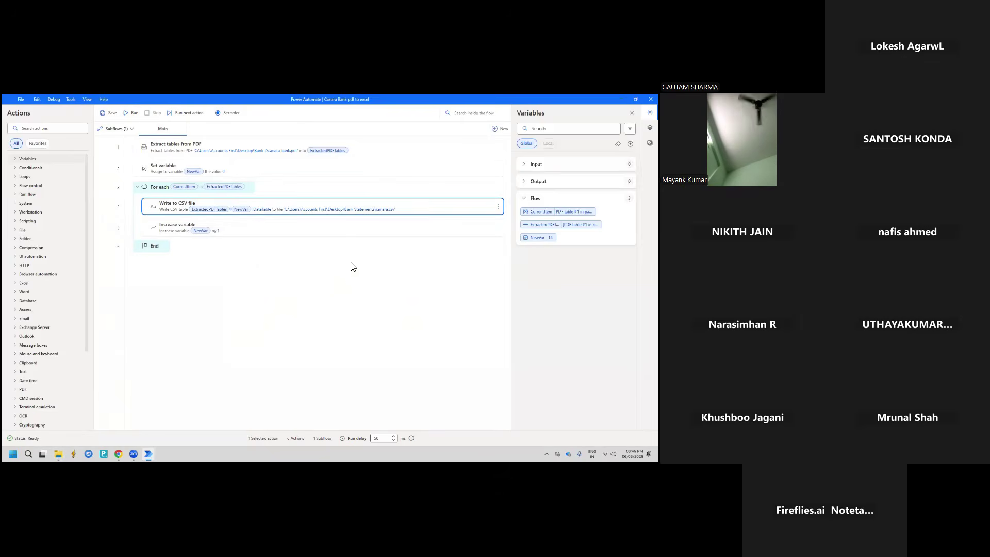
key("super+d")
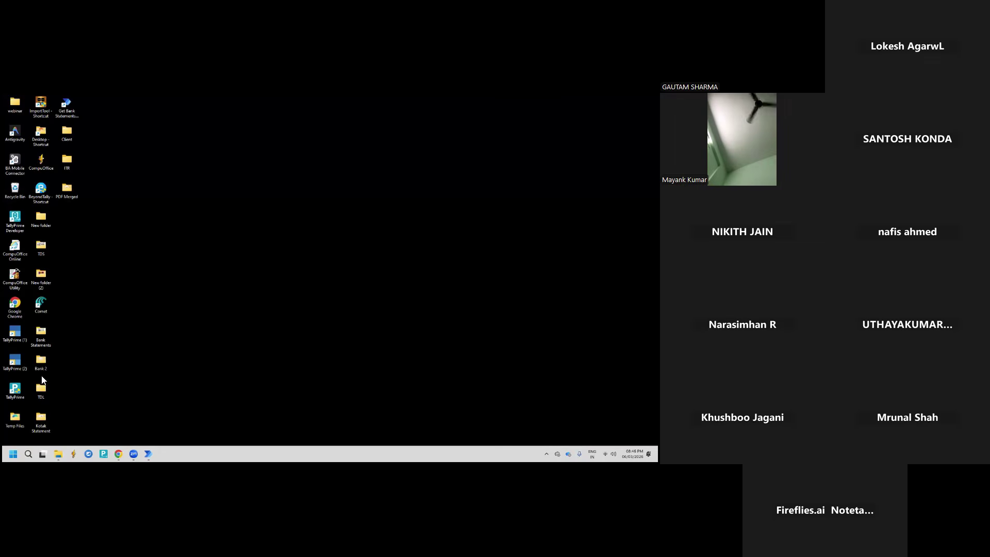
Open canara.csv from the Bank Statements folder in Excel, close it, and permanently delete the file
double_click(41, 335)
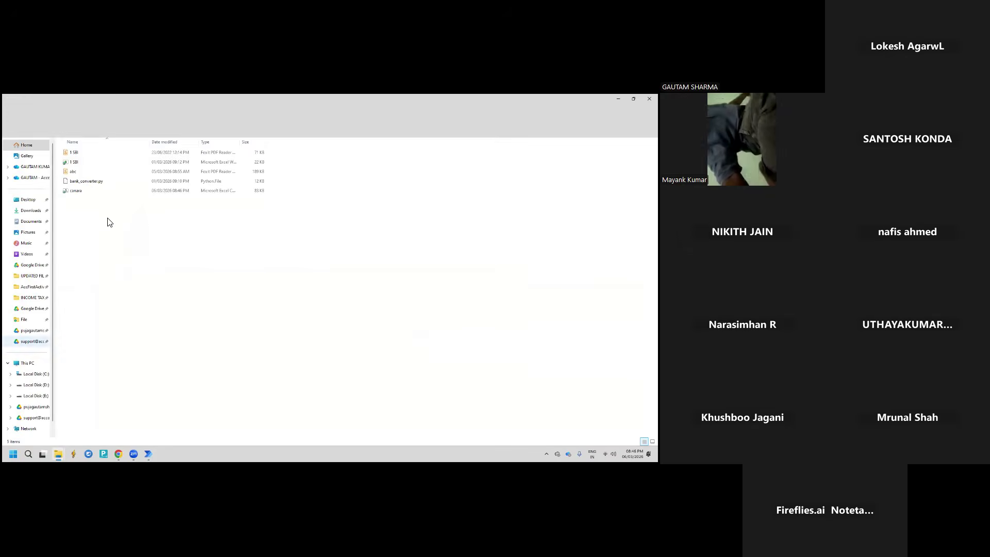
left_click(78, 190)
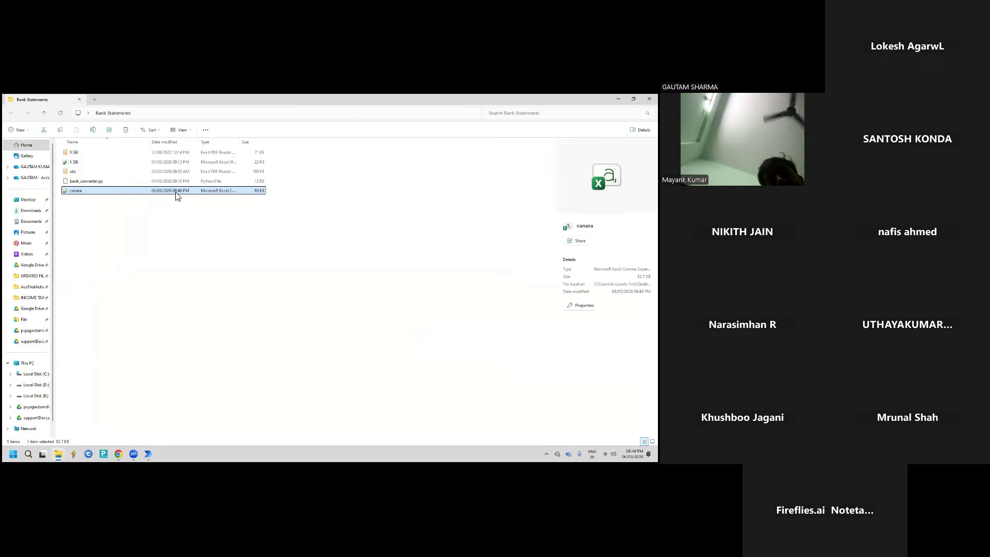
double_click(73, 191)
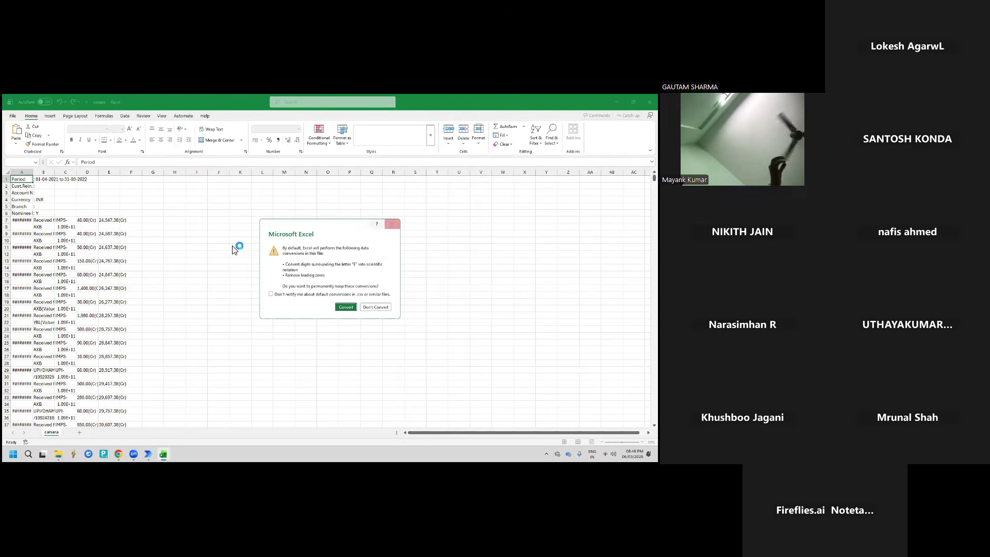
left_click(391, 223)
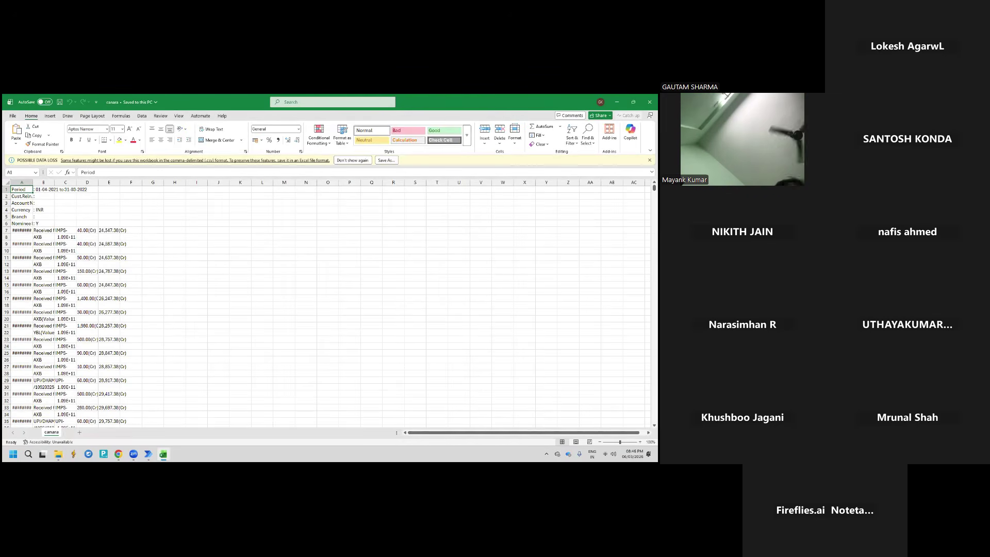
key("alt+F4")
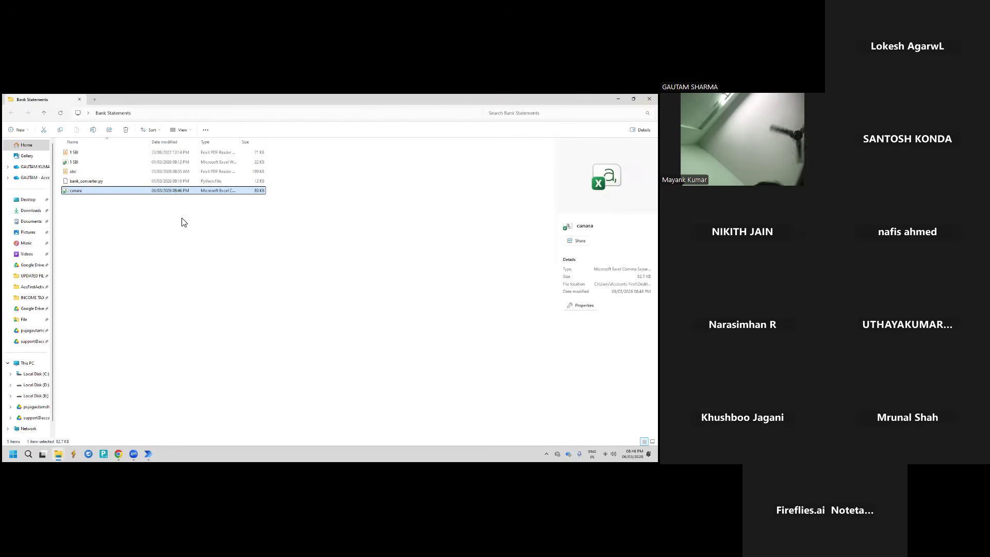
key("shift+Delete")
key("Return")
Rerun the Canara Bank flow and open the regenerated canara file from Bank Statements
key("alt+Tab")
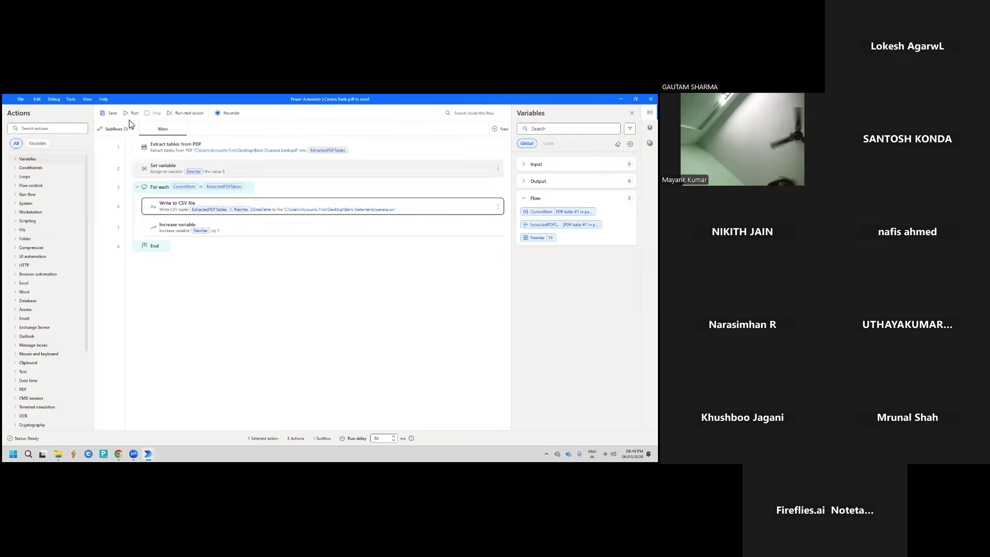
left_click(129, 115)
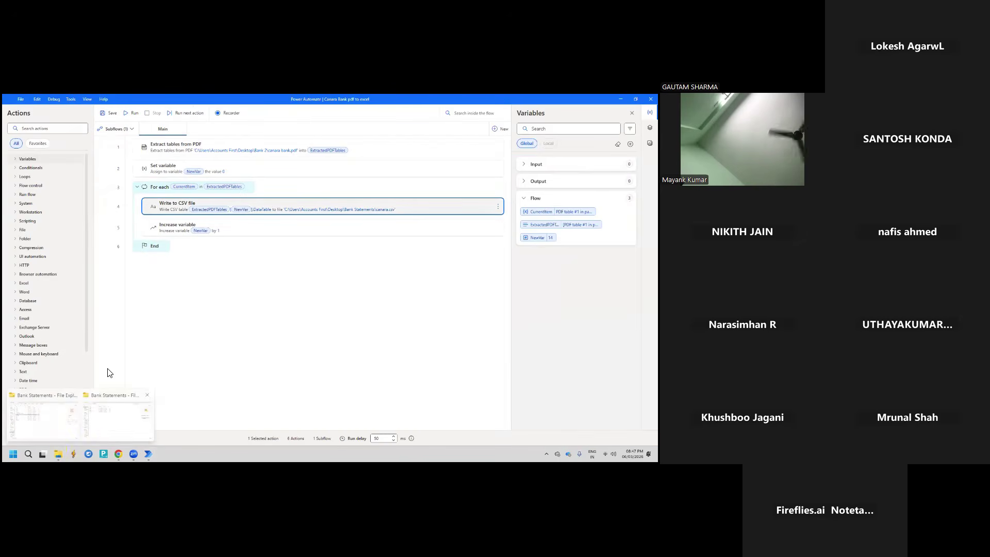
left_click(110, 406)
double_click(83, 192)
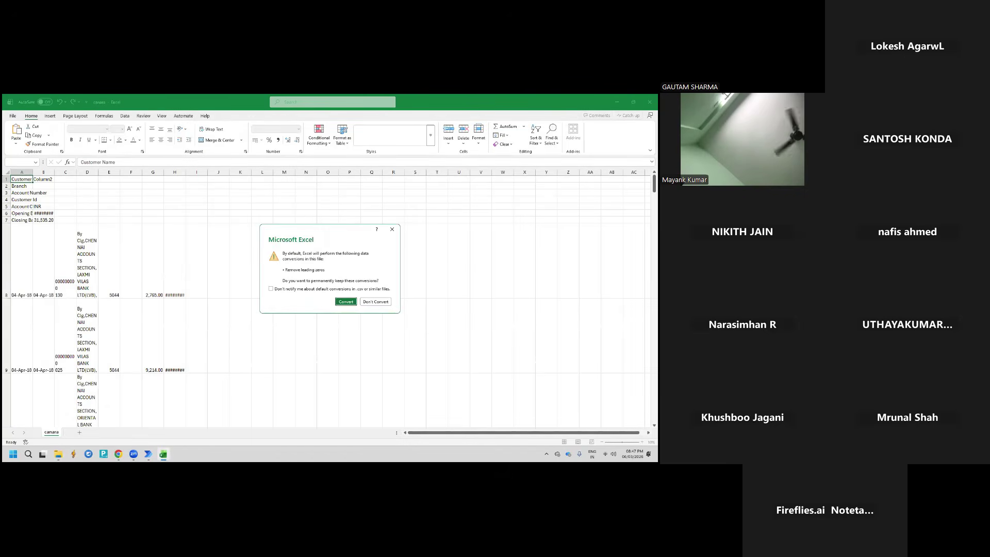
Toggle Wrap Text on range A1:H495, jump to the last data row, and autofit column B
left_click(392, 229)
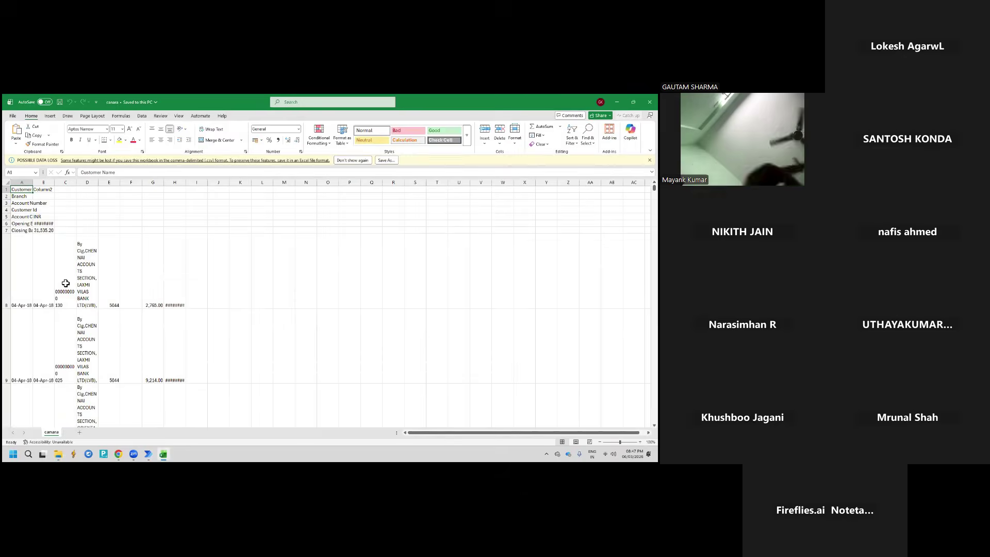
key("ctrl+shift+End")
key("ctrl+q")
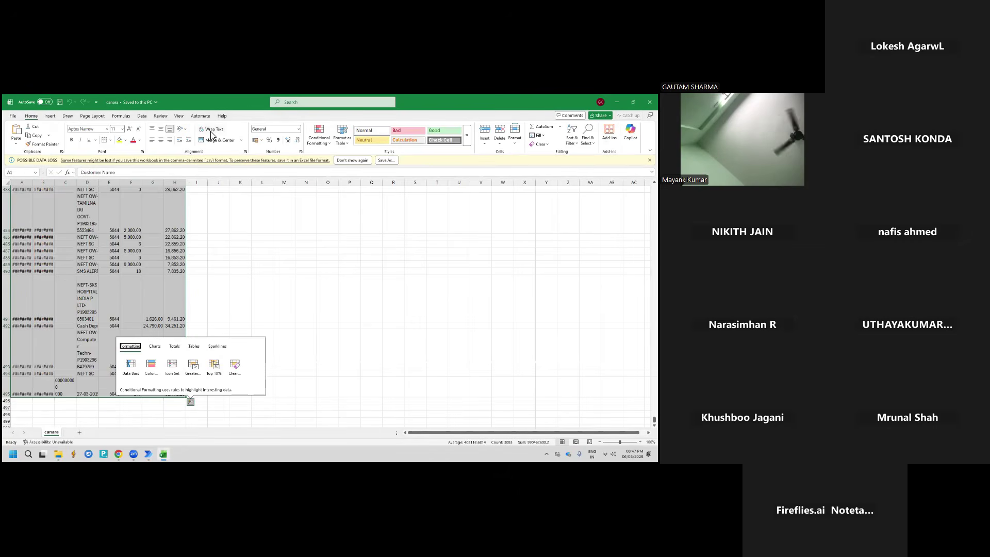
left_click(211, 131)
left_click(211, 130)
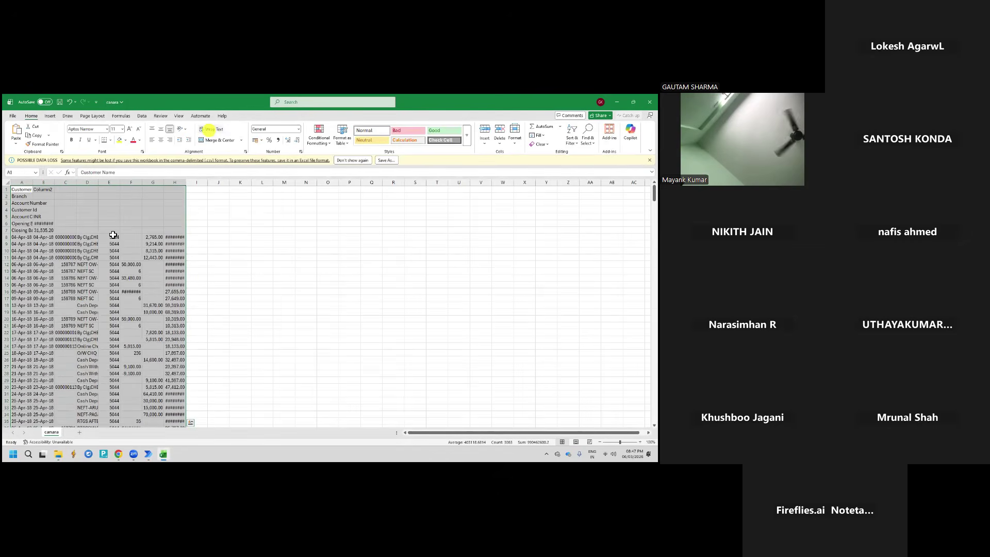
left_click(22, 272)
key("ctrl+Down")
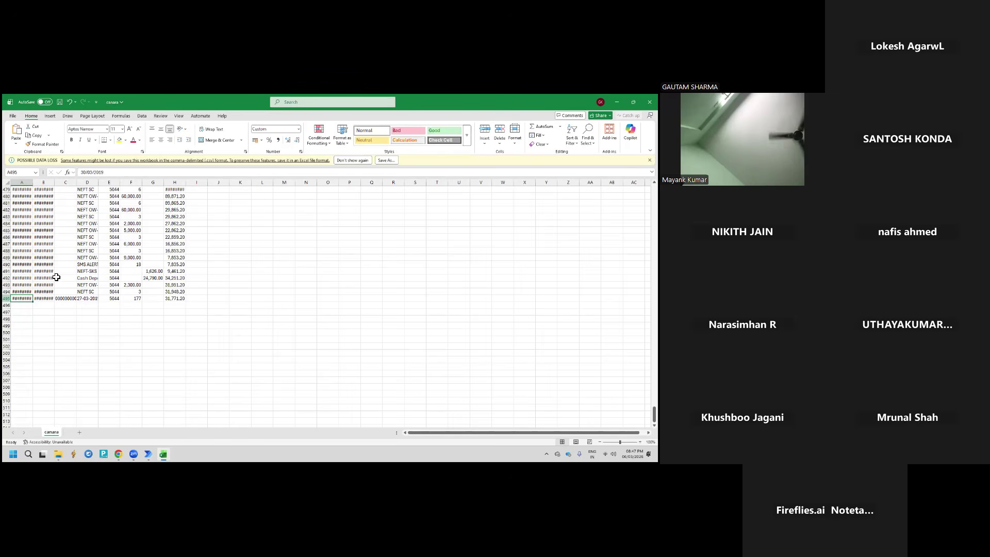
scroll(93, 254, "up", 20)
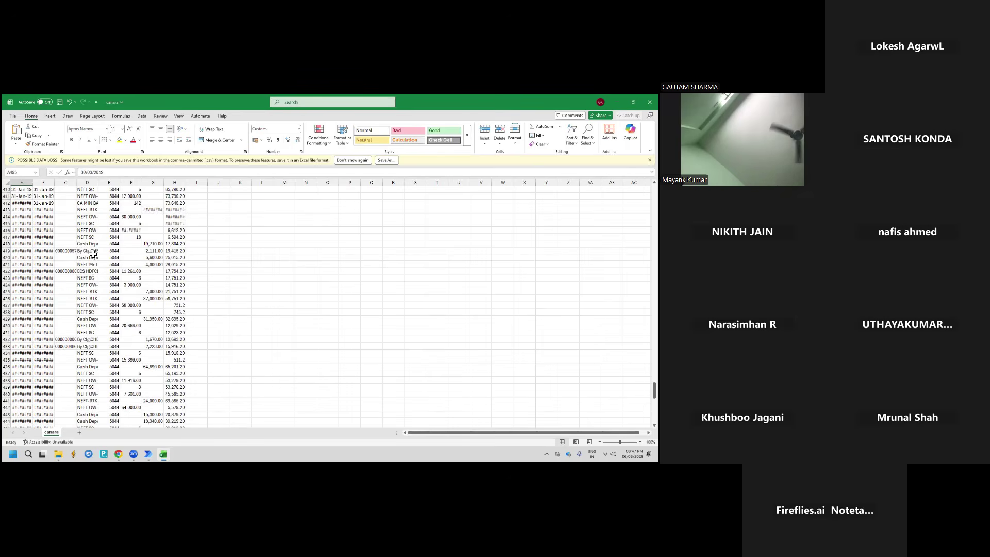
scroll(92, 254, "up", 9)
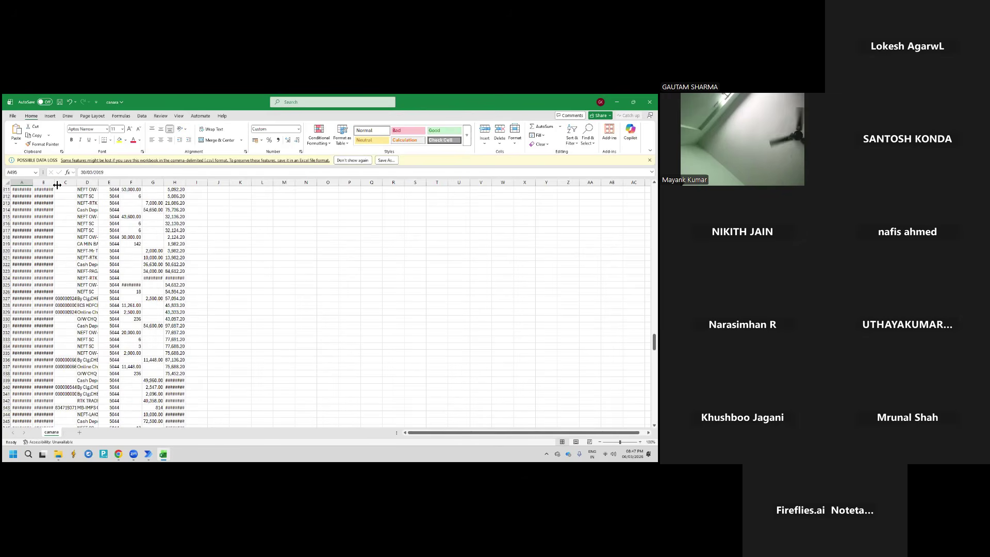
double_click(57, 184)
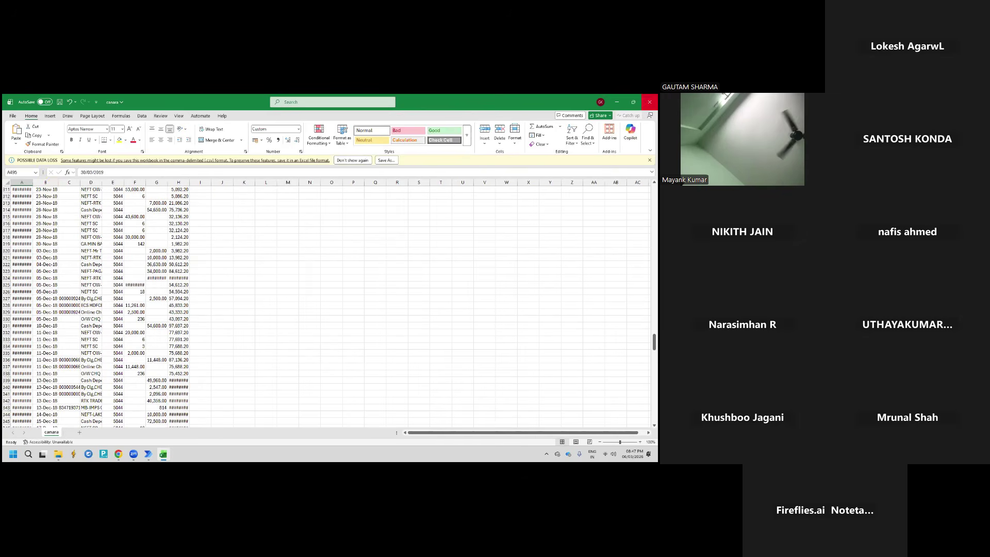
Close the canara workbook without saving, then close the Bank Statements window and flow designer
left_click(649, 101)
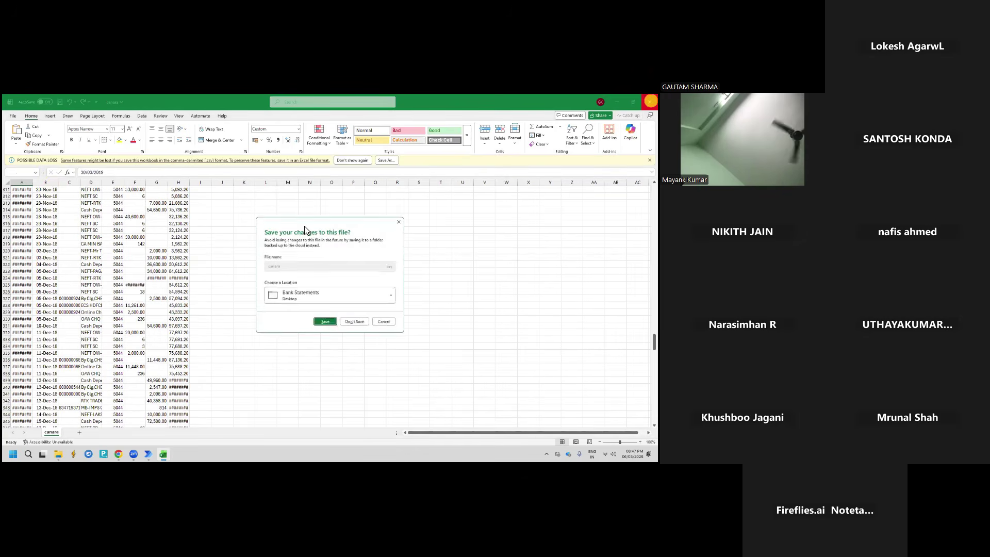
left_click(354, 323)
left_click(649, 98)
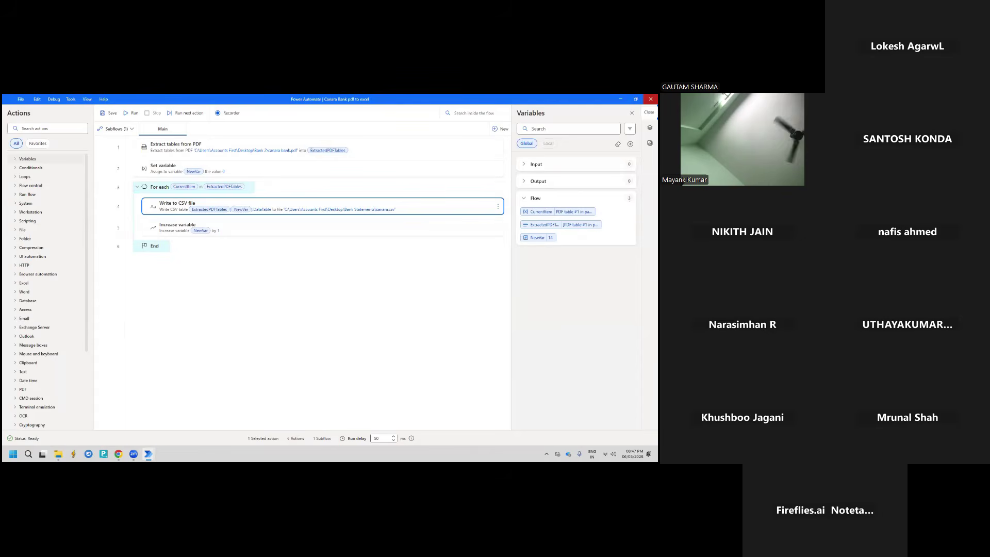
left_click(651, 99)
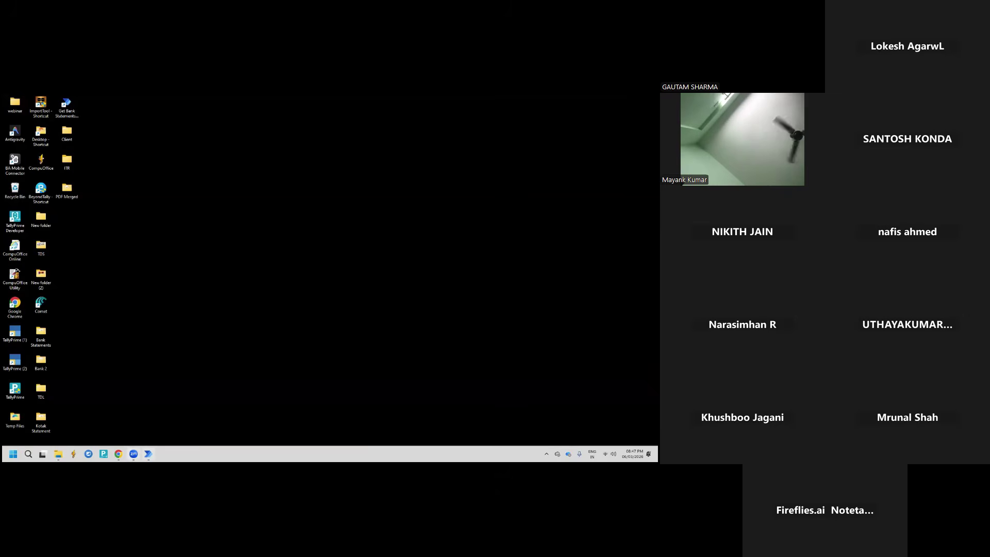
Open the Get Axis Statements from Gmail flow from My flows and scroll through its 15 actions
left_click(148, 454)
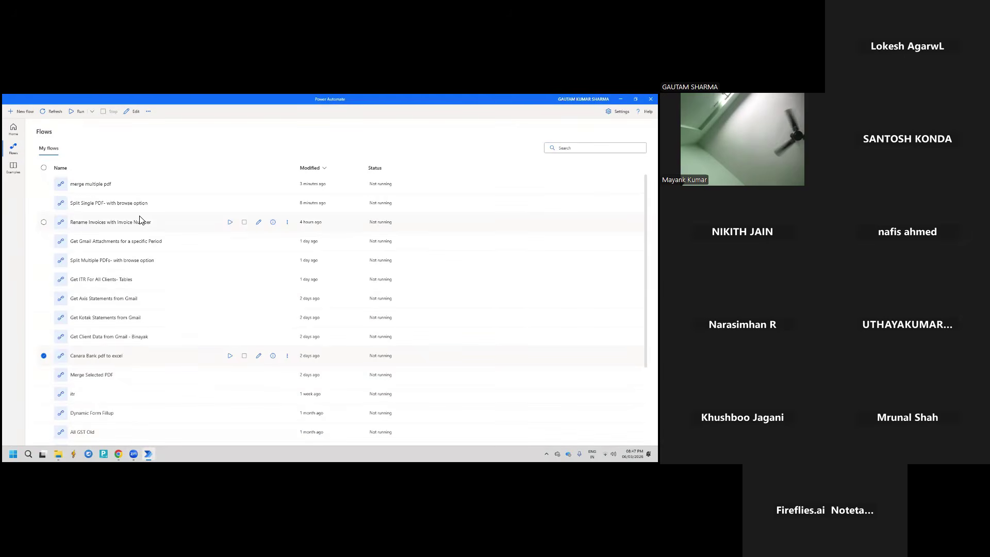
double_click(113, 300)
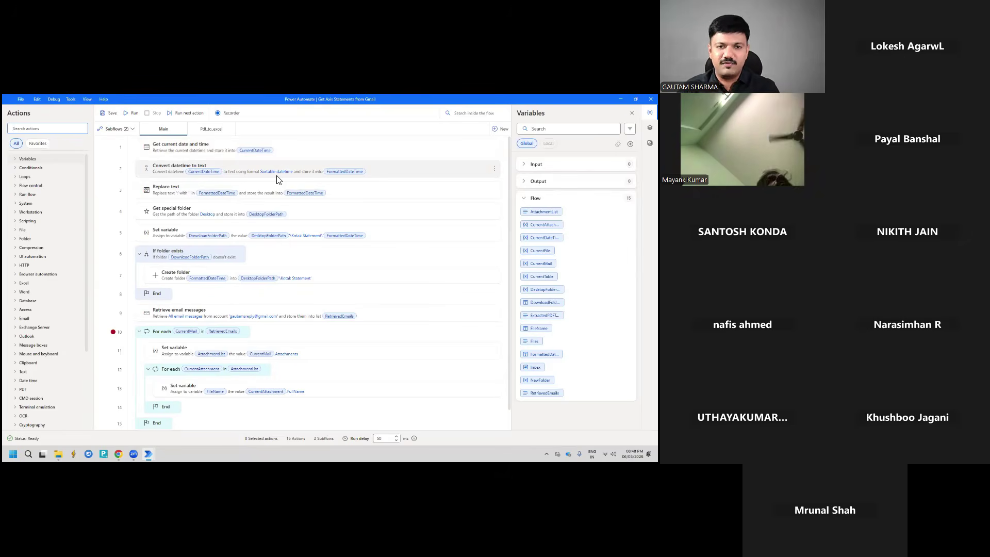
scroll(209, 310, "down", 1)
scroll(204, 304, "up", 1)
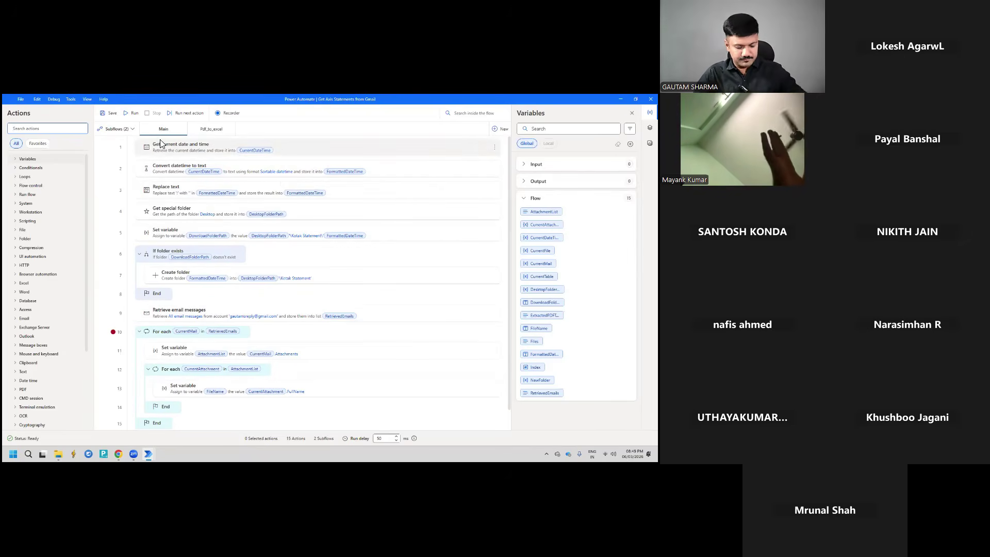
Start the Gmail statements flow and briefly check the Bank 2 folder on the desktop
left_click(132, 113)
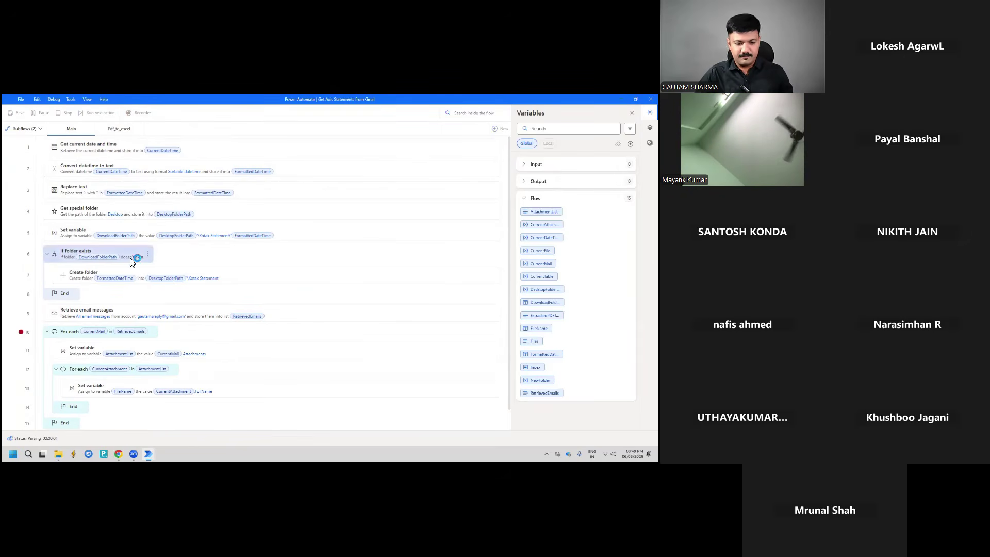
key("super+d")
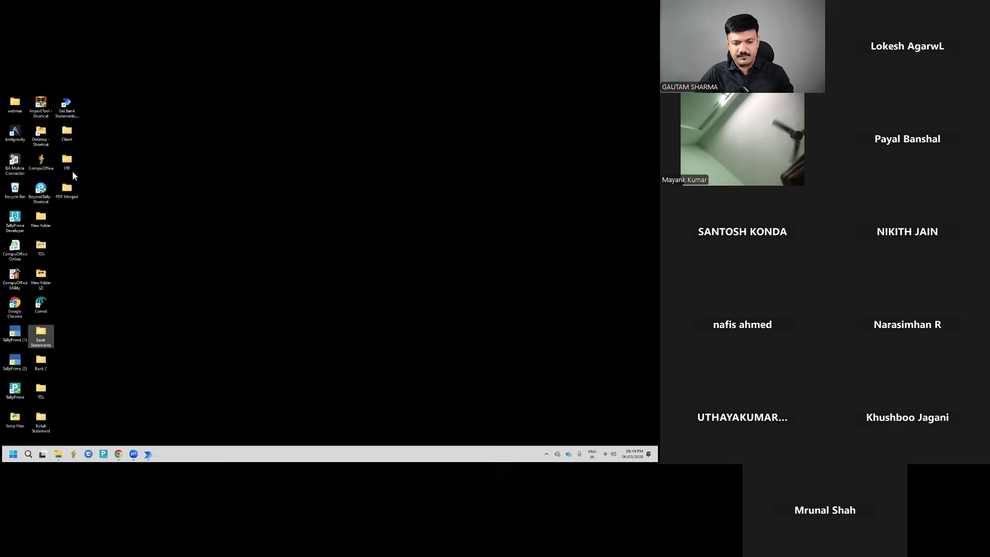
double_click(46, 361)
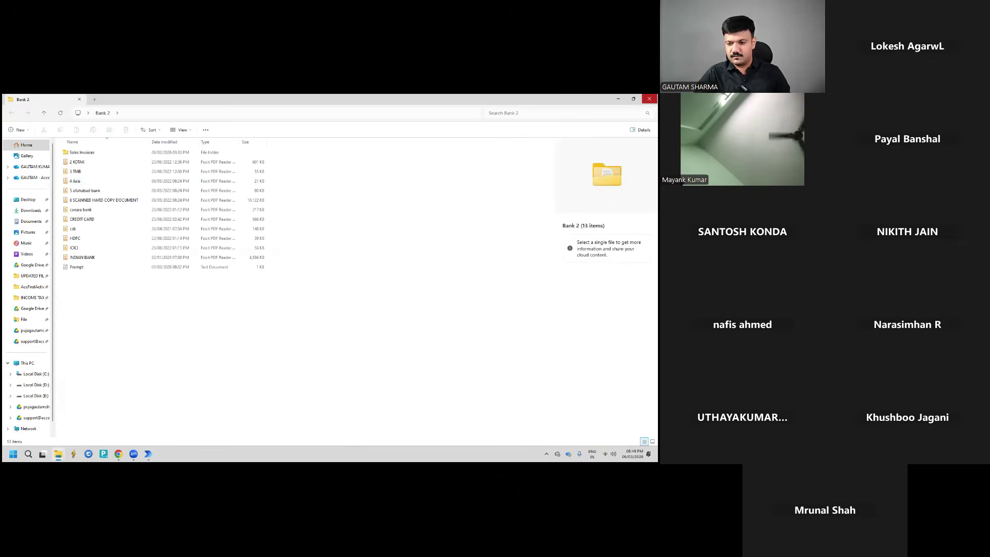
left_click(650, 99)
In Kotak Statement, check the 2026-03-06T204908 folder, then delete the four timestamped folders
double_click(41, 420)
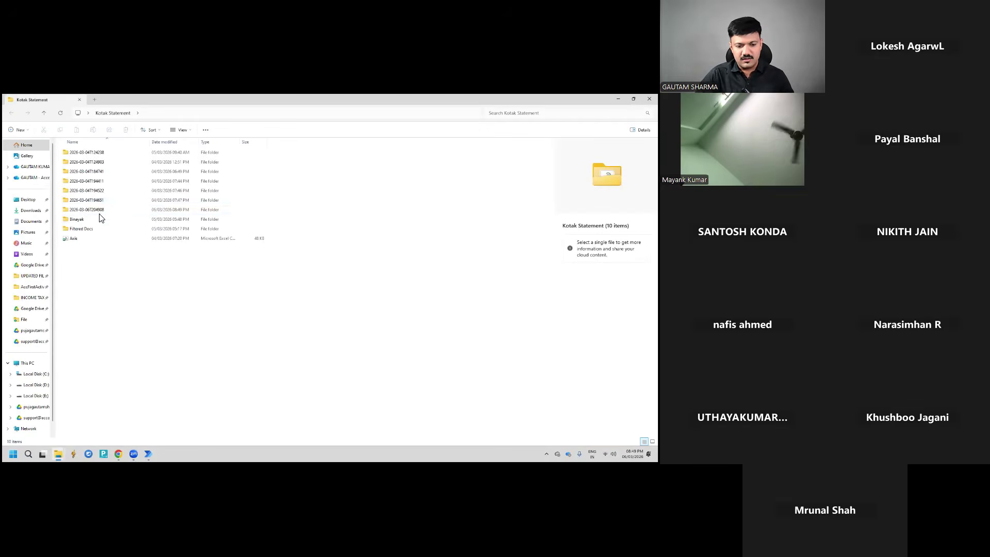
double_click(96, 210)
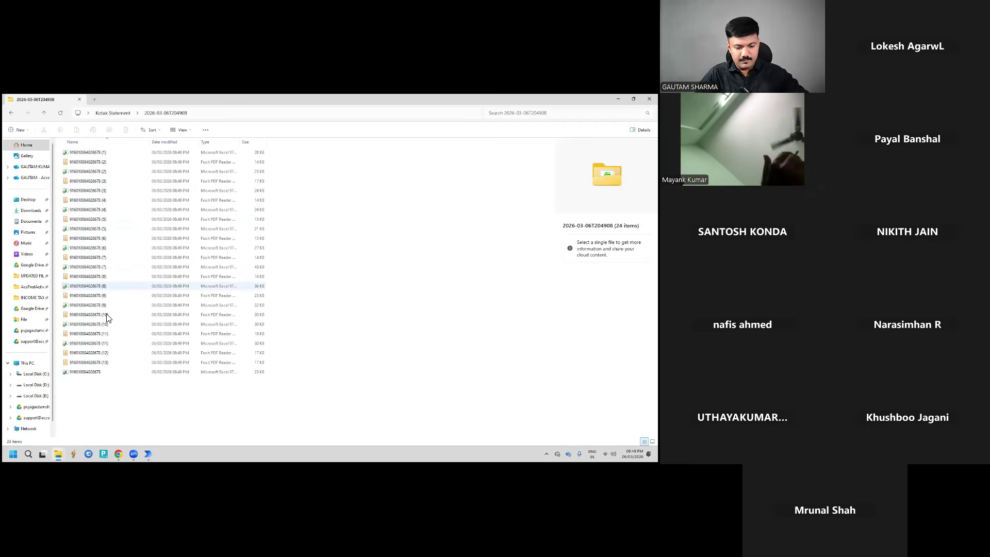
key("alt+Left")
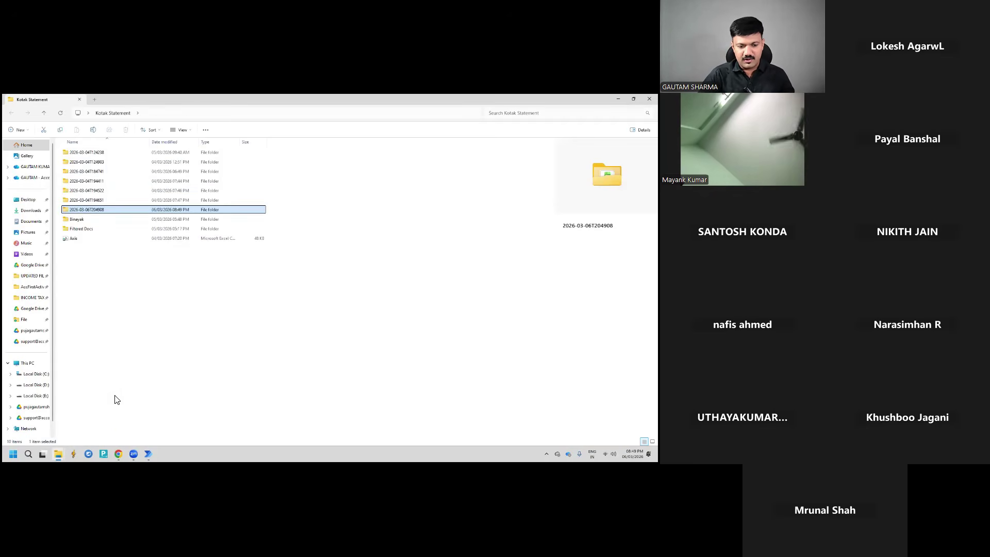
key("shift+Up")
key("shift+Up")
key("shift+Up")
key("shift+Delete")
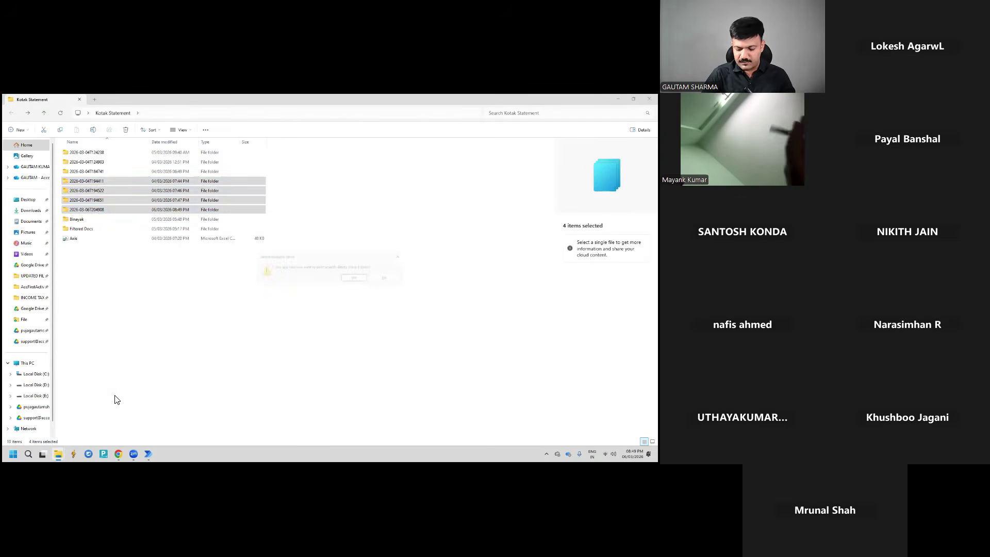
key("Return")
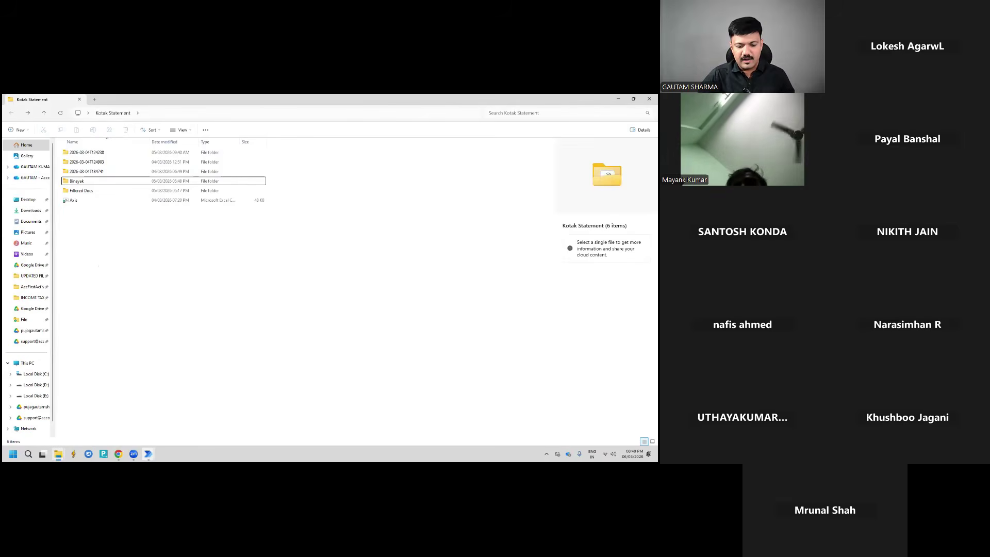
Remove the step 10 breakpoint, restart the flow, and open the new 2026-03-06T204939 folder
left_click(148, 453)
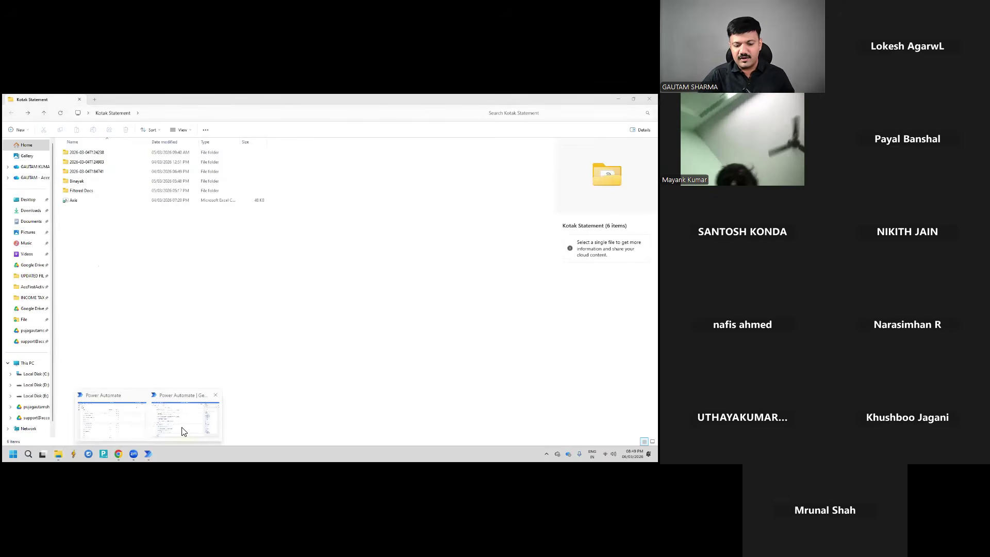
left_click(183, 431)
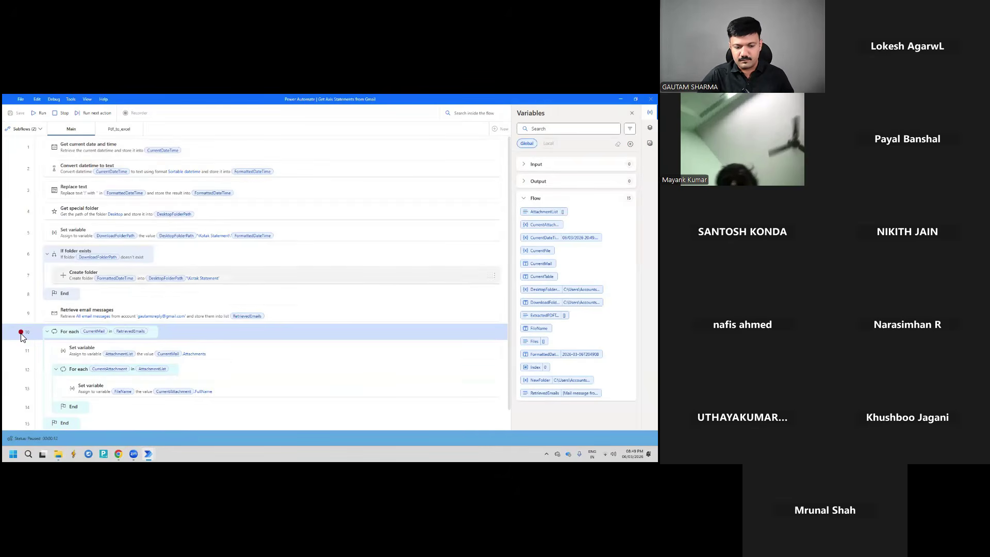
left_click(20, 332)
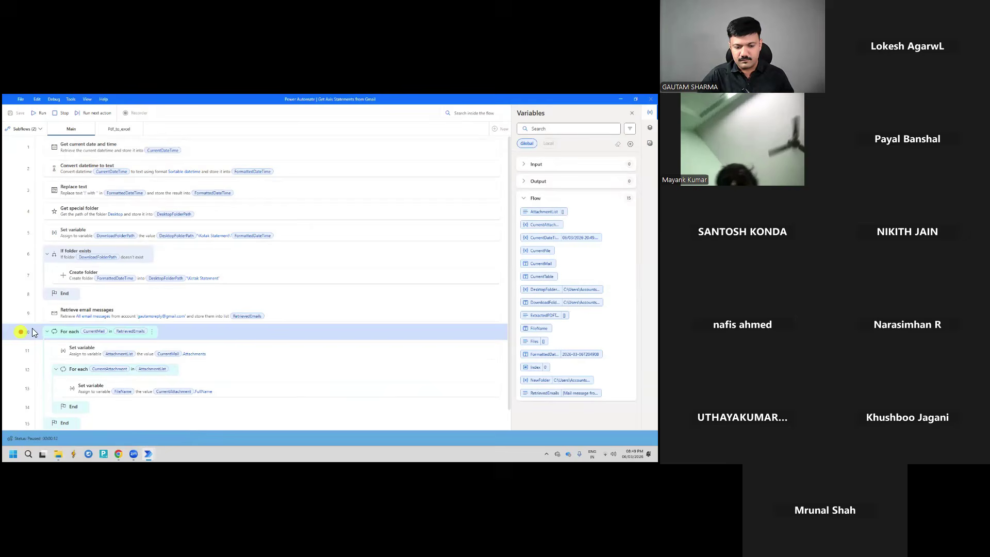
left_click(63, 113)
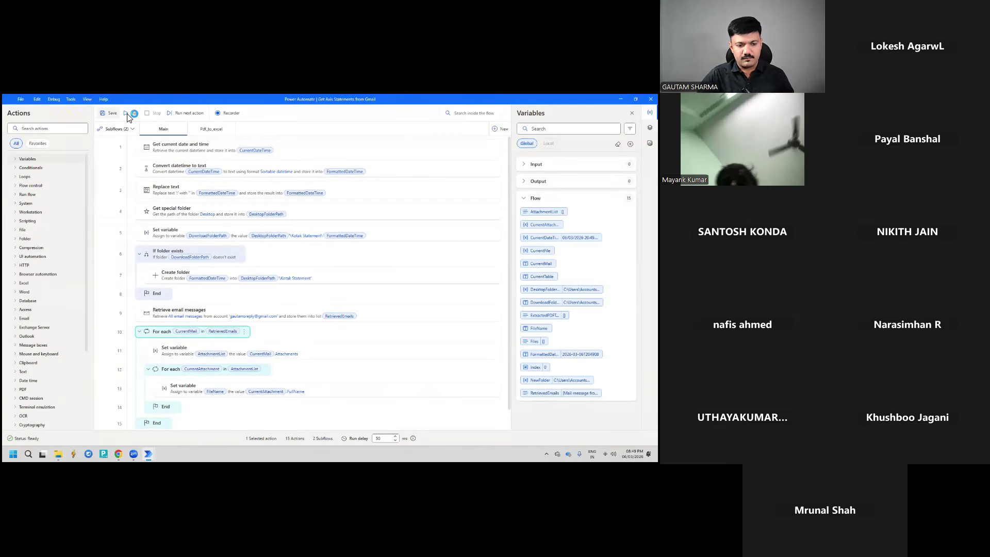
left_click(127, 114)
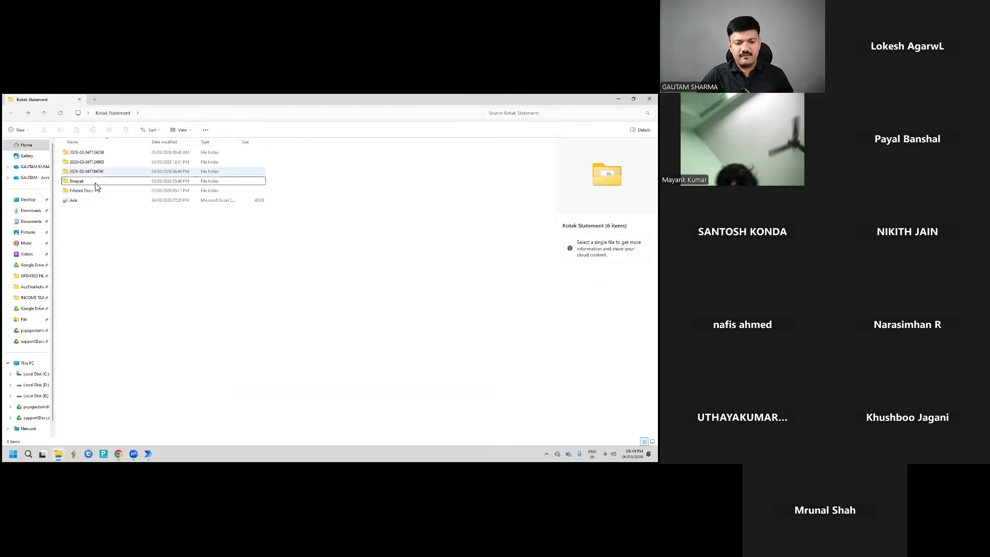
double_click(95, 181)
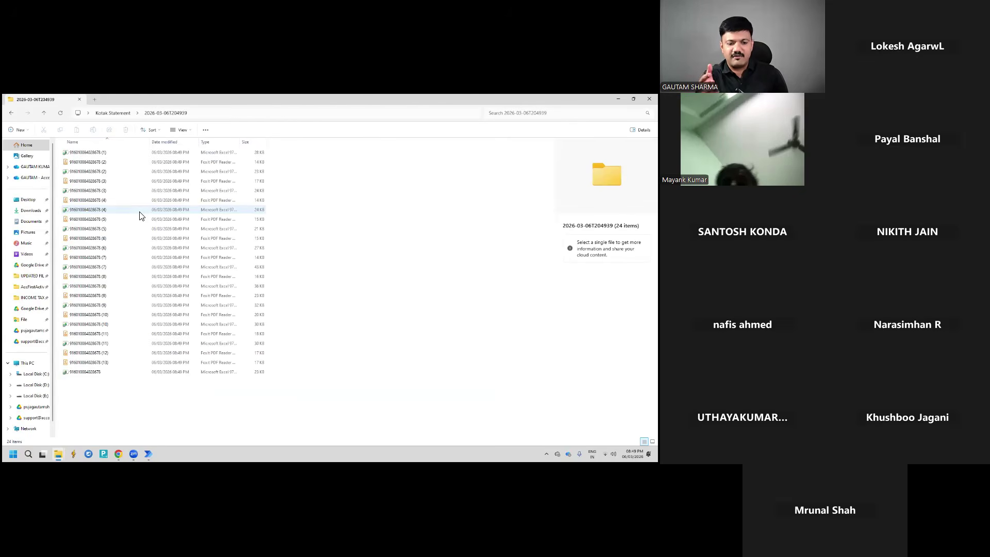
mouse_move(148, 454)
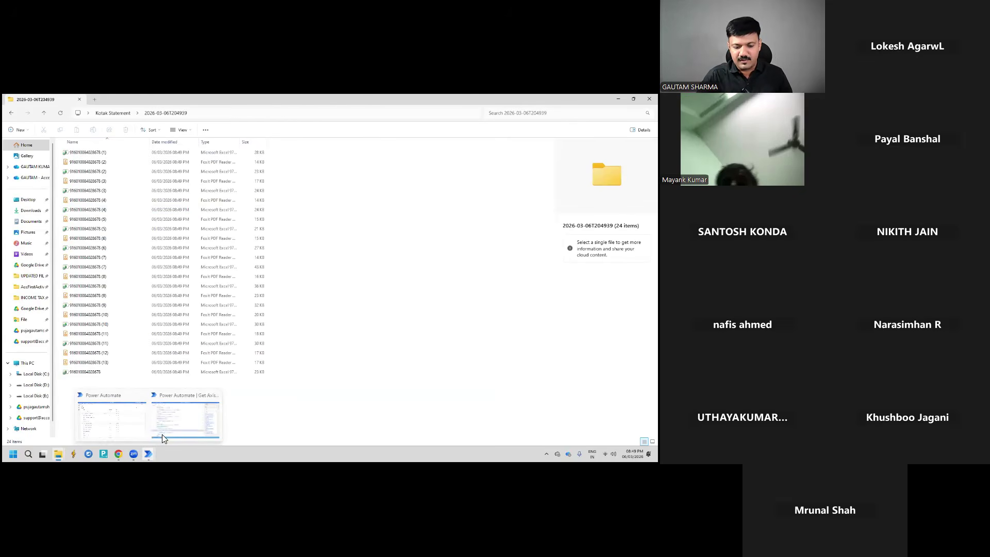
left_click(167, 418)
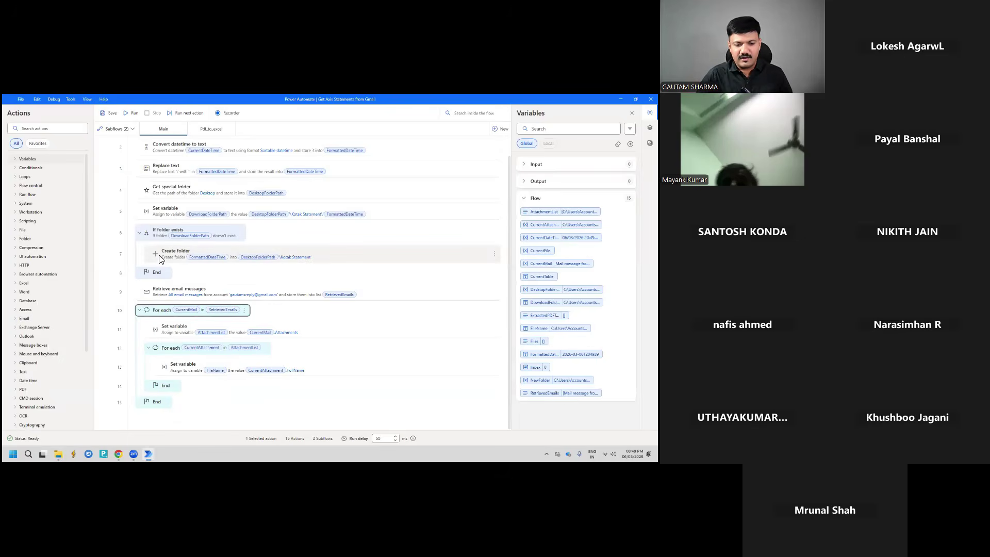
scroll(232, 276, "up", 1)
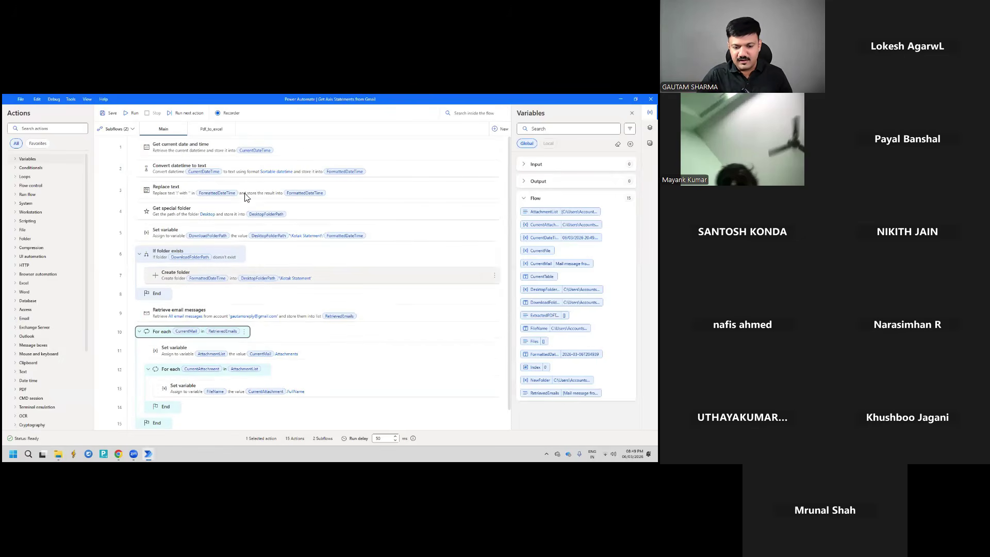
left_click(297, 316)
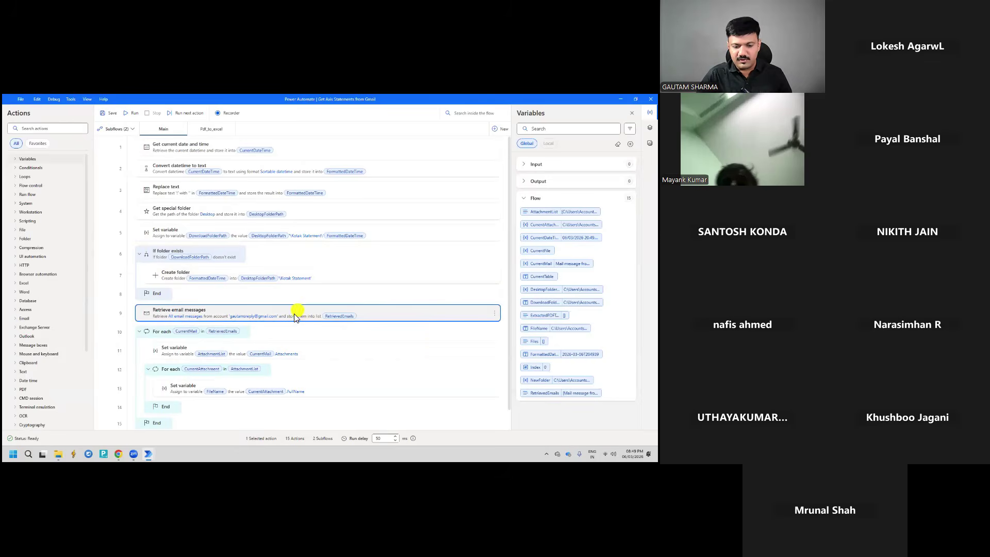
double_click(183, 311)
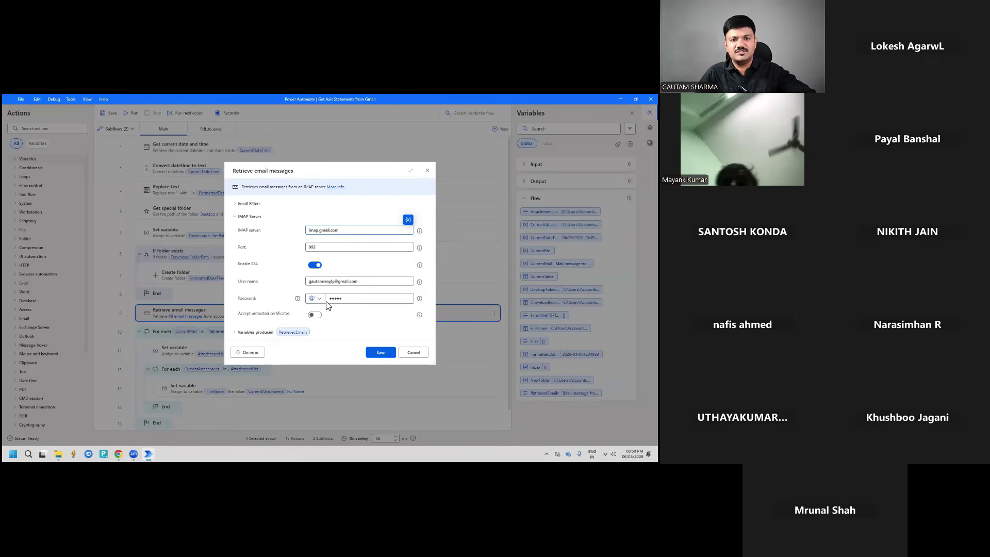
left_click(237, 204)
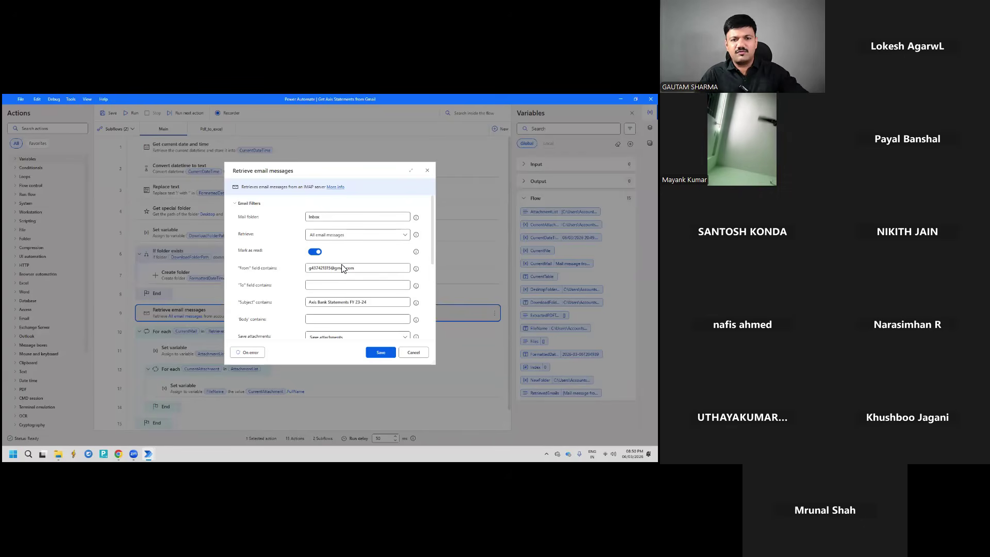
left_click_drag(358, 270, 312, 277)
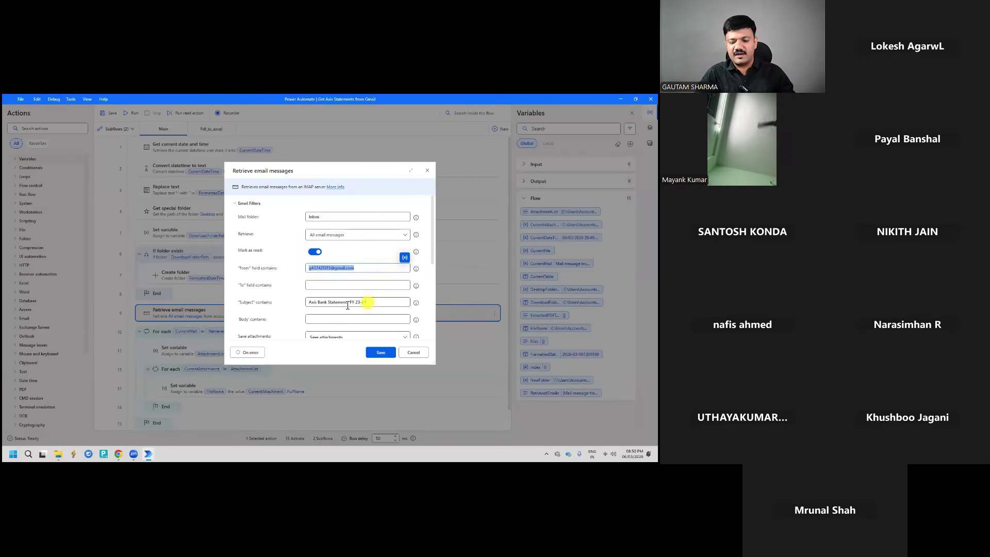
left_click_drag(367, 303, 313, 307)
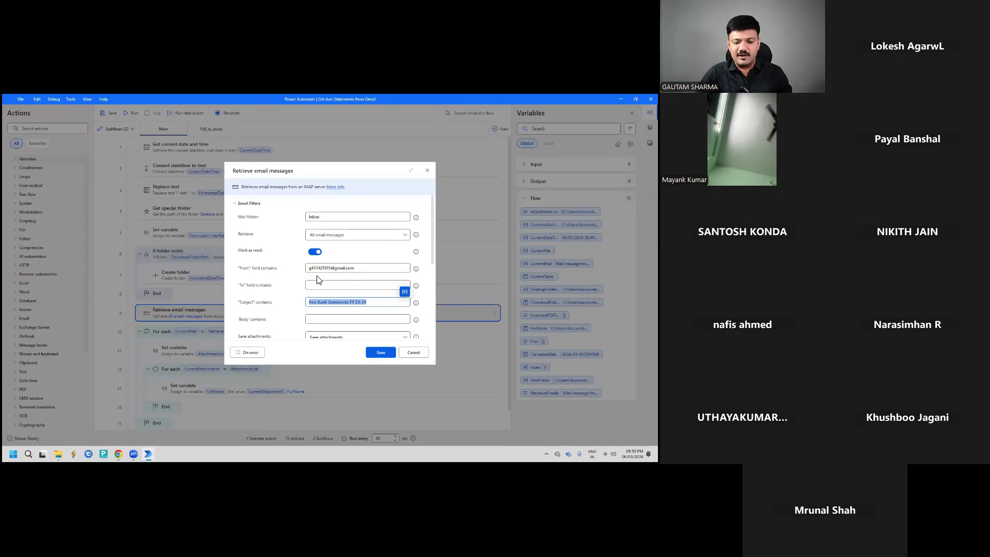
scroll(345, 304, "down", 2)
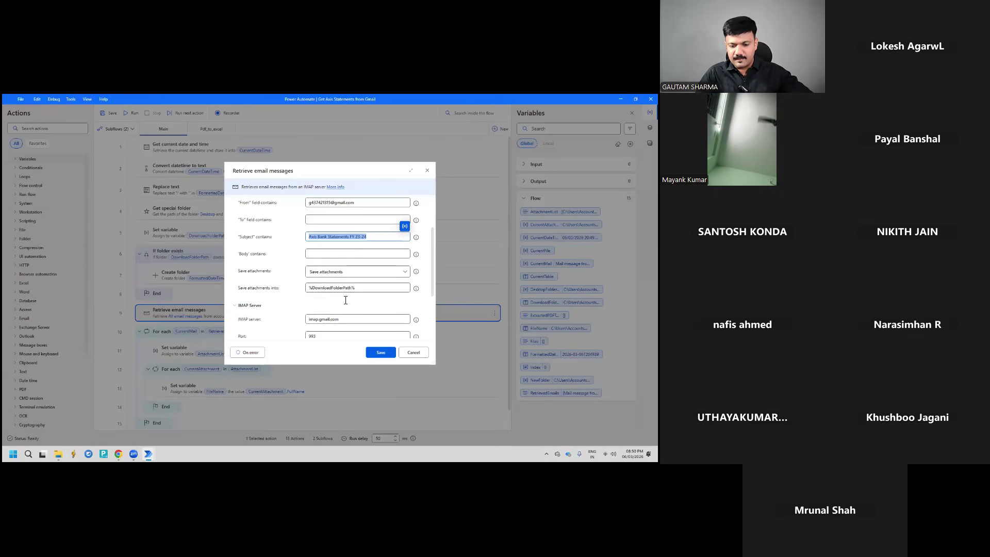
left_click(328, 273)
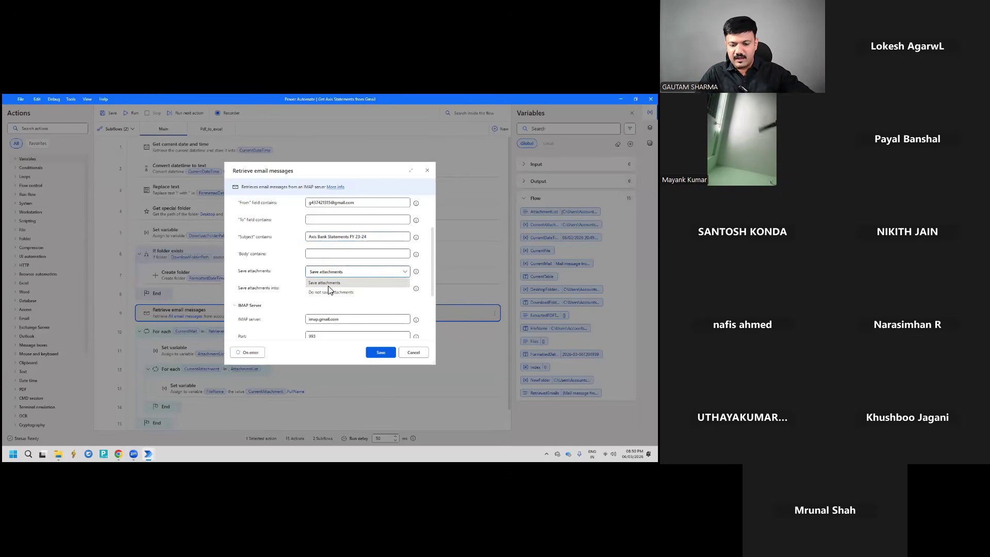
left_click(330, 284)
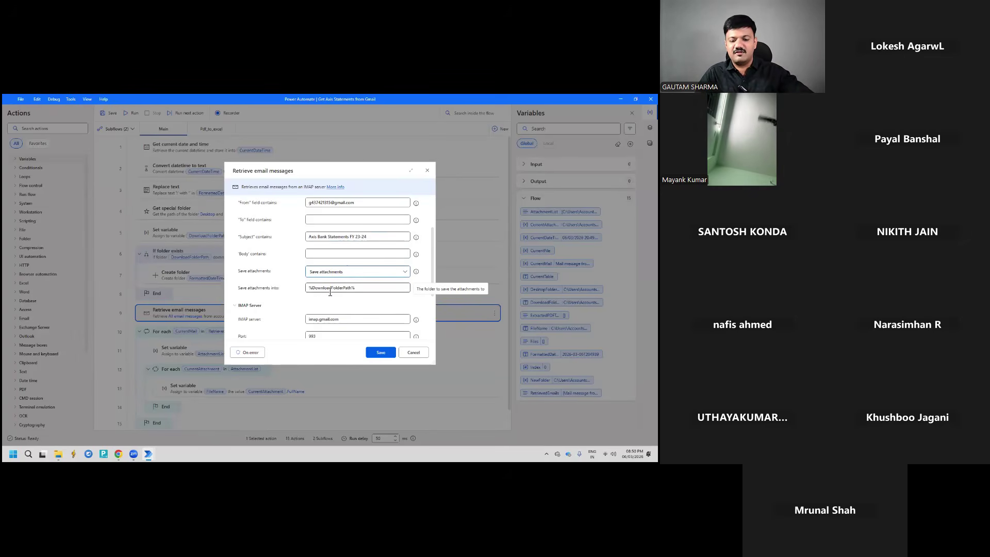
left_click(412, 354)
scroll(224, 274, "down", 1)
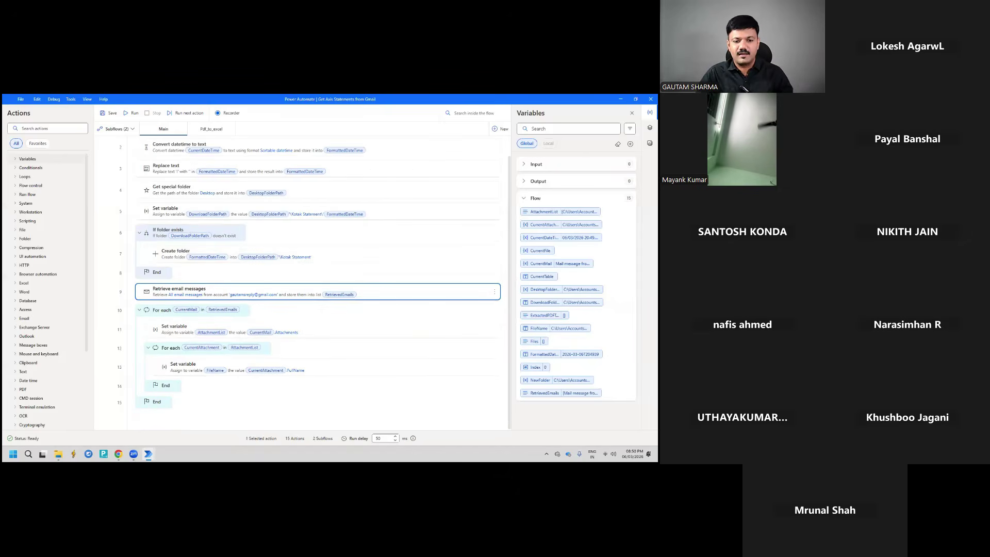
key("super+d")
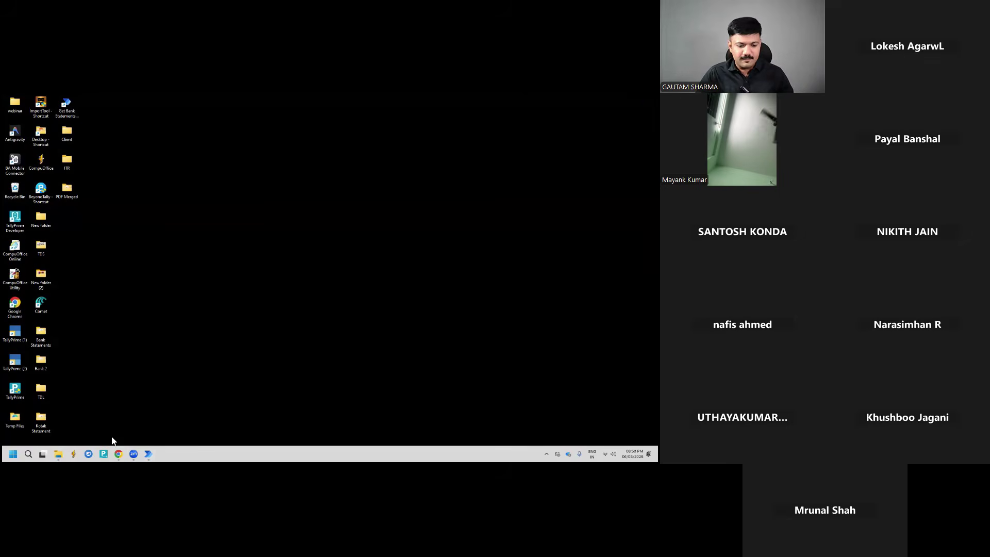
Open Rename Invoices with Invoice Number, check its Get files in folder path unchanged, and run it
left_click(148, 453)
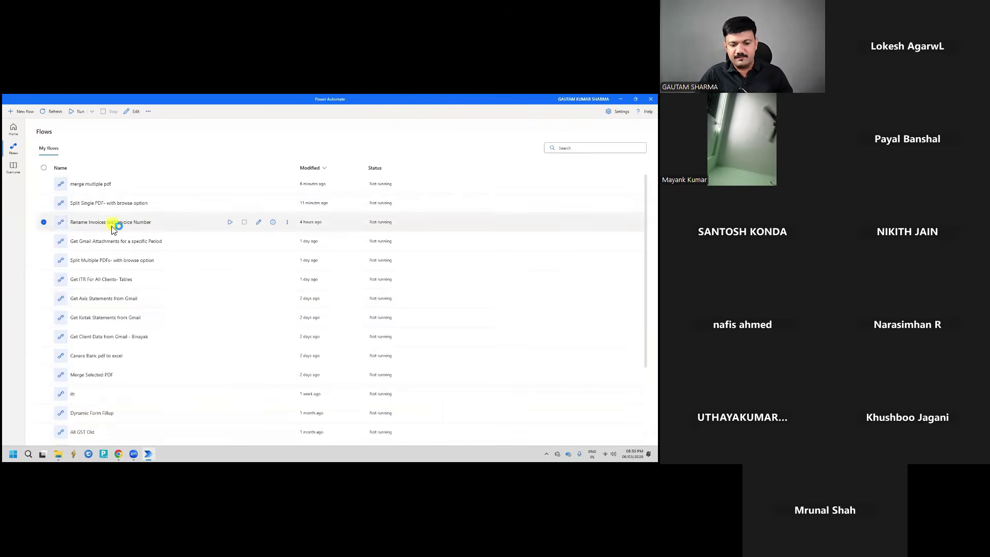
double_click(110, 222)
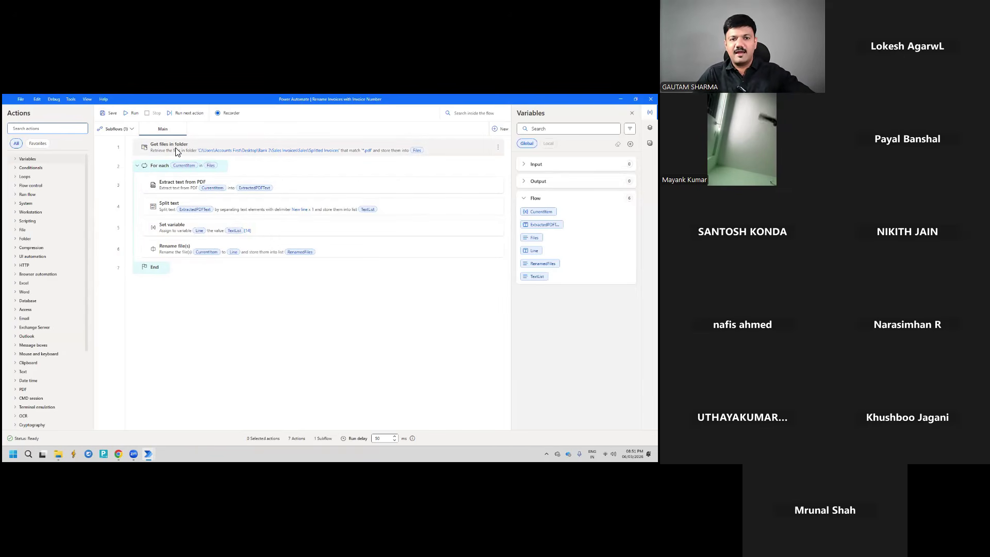
double_click(237, 148)
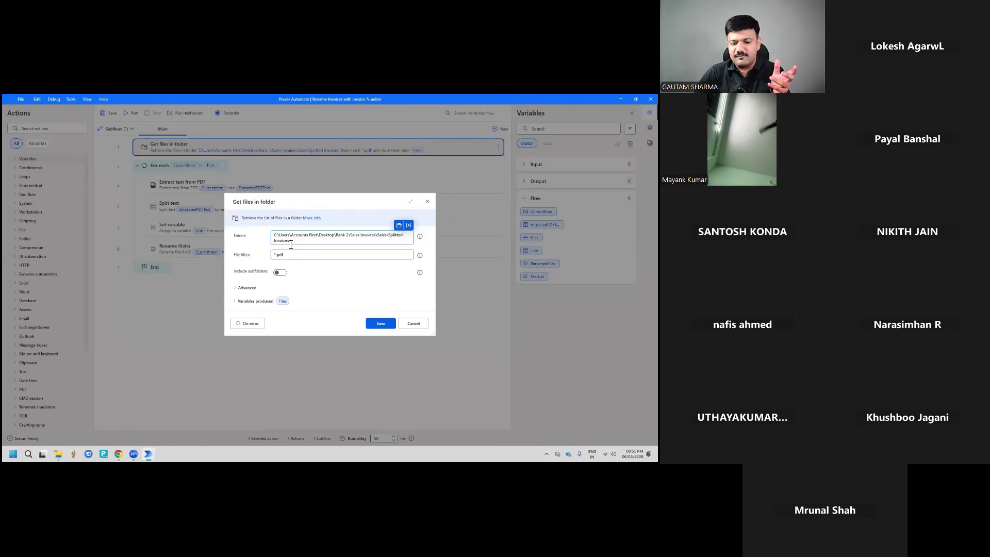
left_click(294, 243)
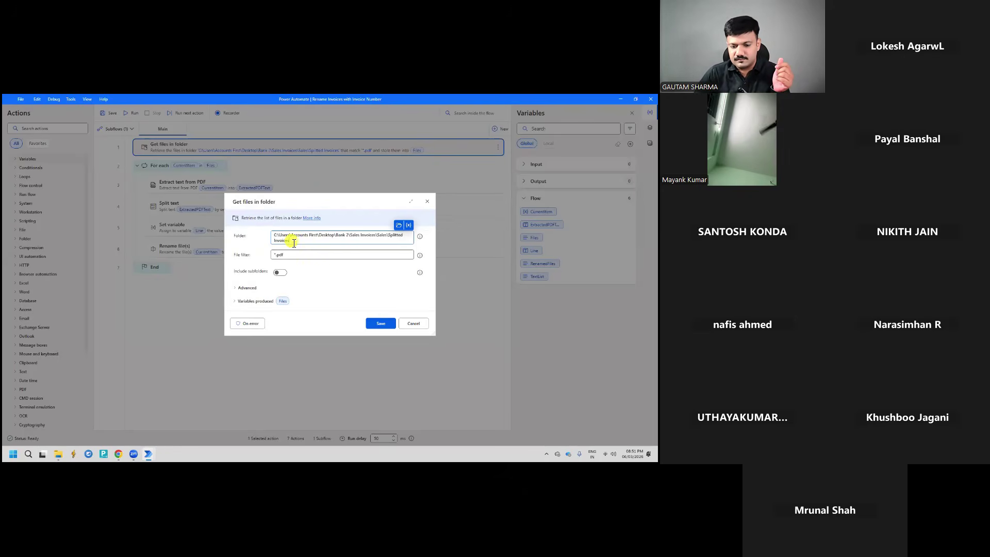
left_click(410, 323)
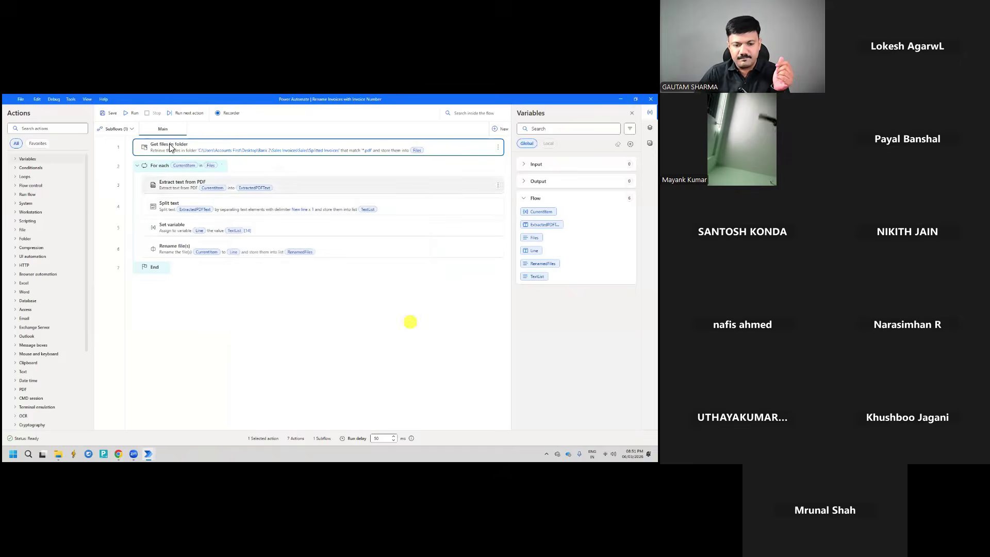
left_click(134, 114)
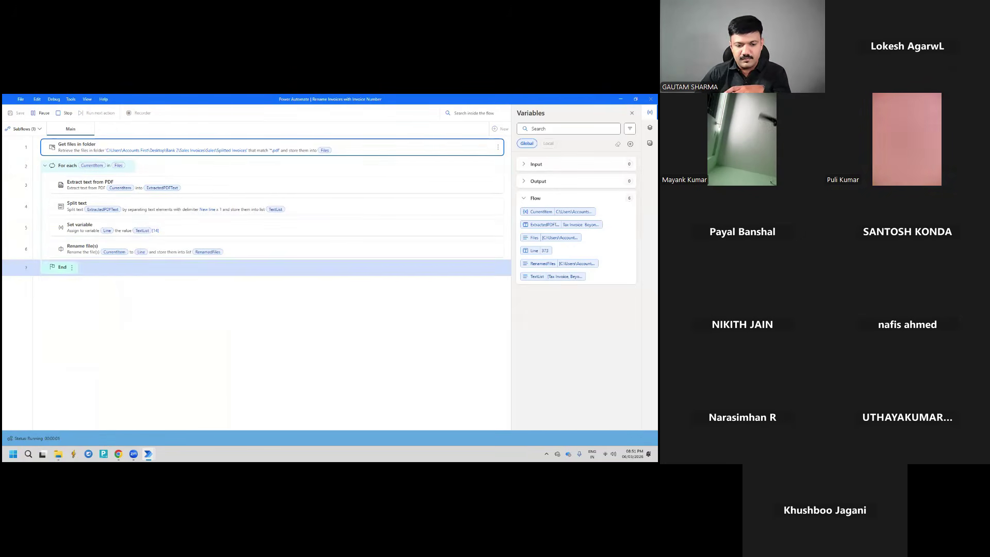
key("alt+Tab")
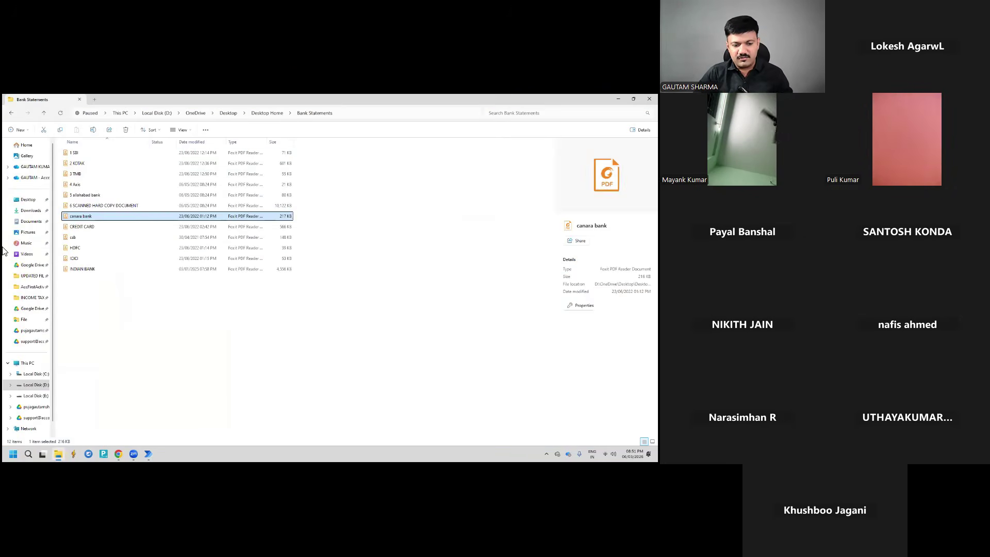
Browse the Desktop's Bank Statements and Kotak Statement folders, returning to the Desktop listing
left_click(28, 200)
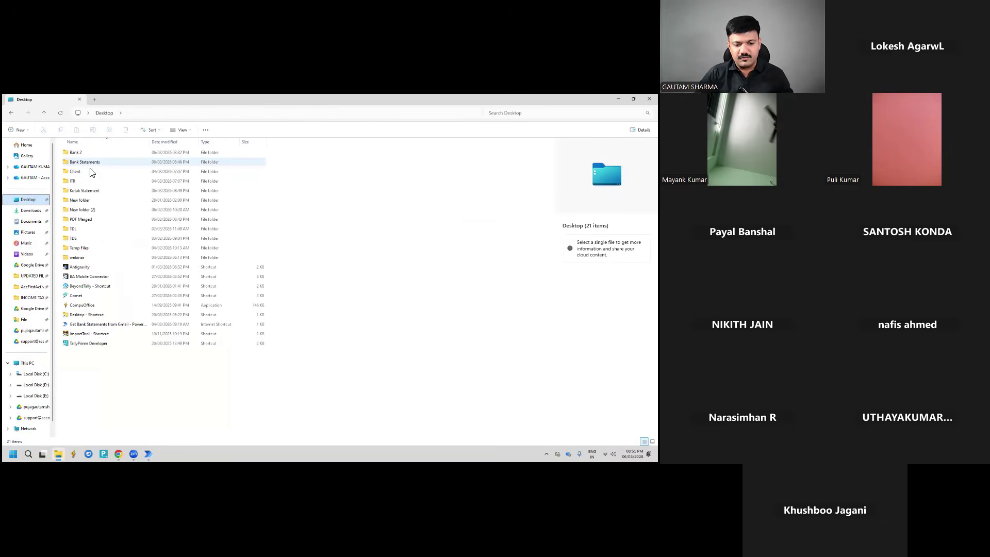
double_click(90, 163)
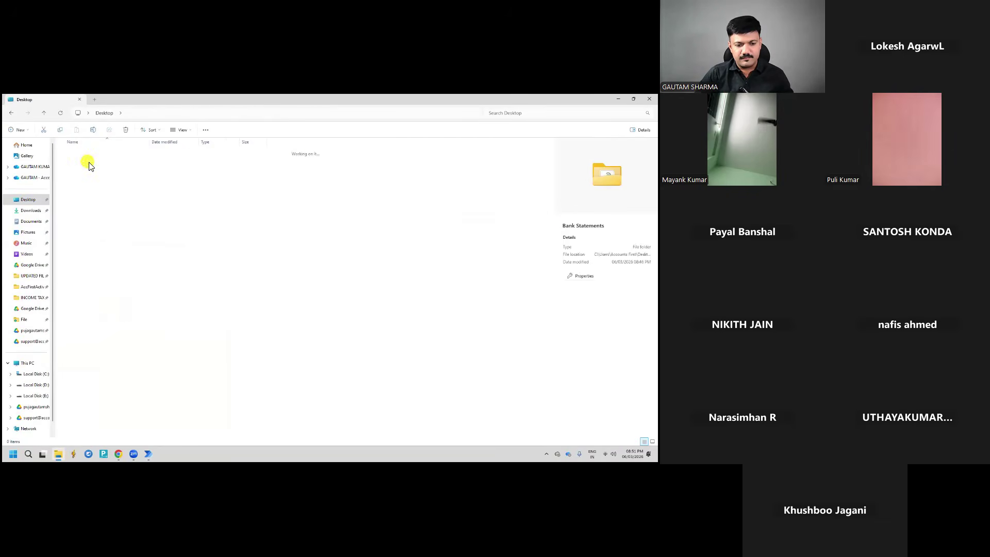
key("BackSpace")
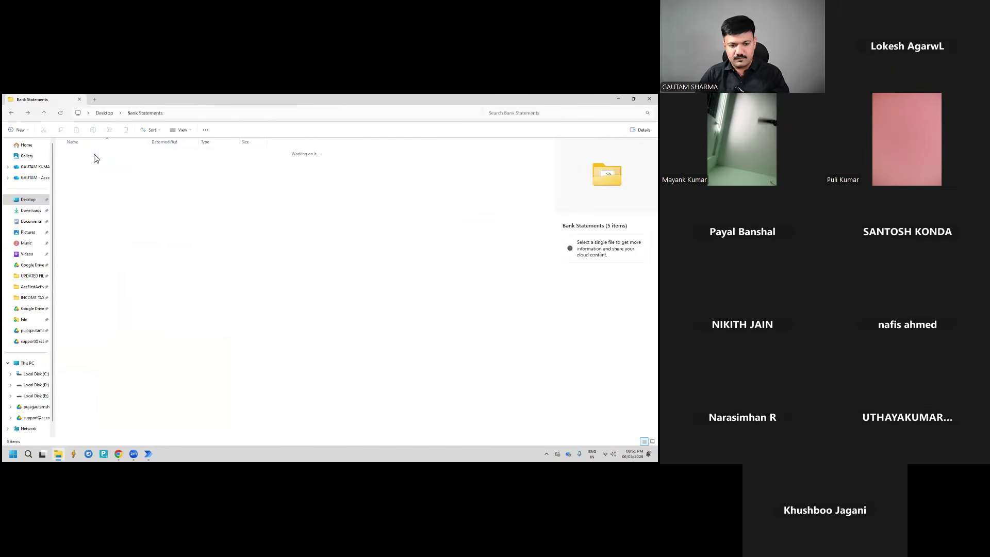
key("Down")
key("Down")
key("Down")
key("Return")
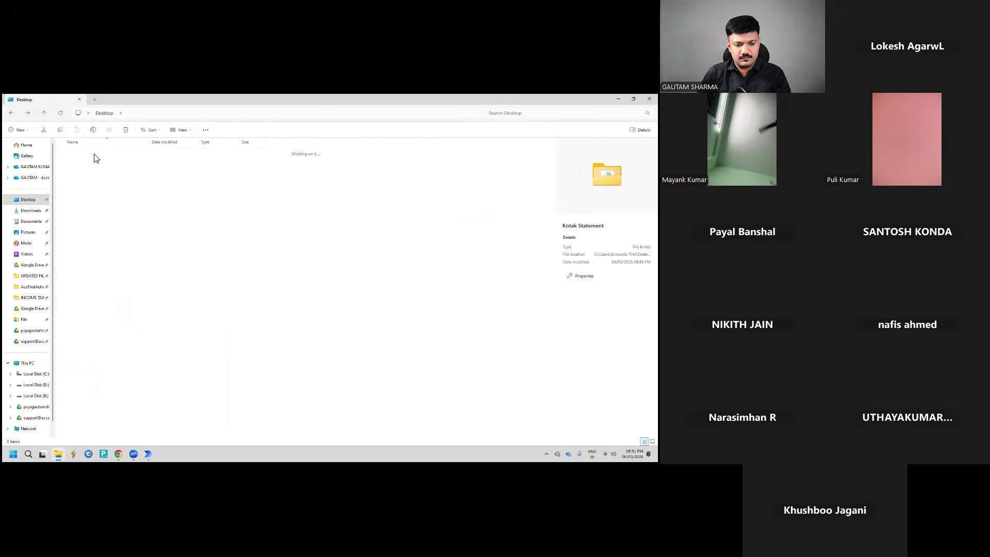
key("Down")
key("Down")
key("BackSpace")
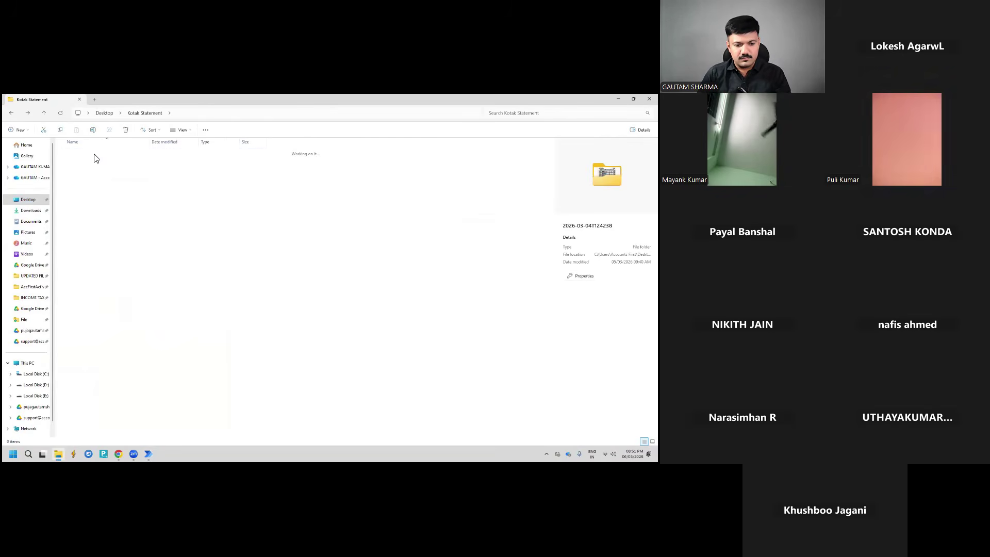
key("Return")
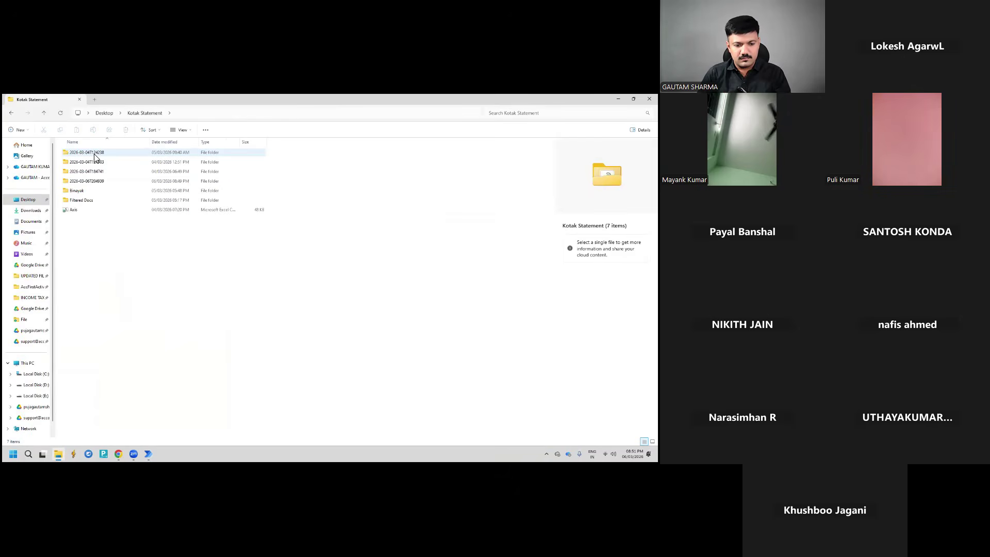
key("BackSpace")
Go through Bank 2 > Sales Invoices > Sales into the Splitted Invoices folder
key("Up")
key("Up")
key("Up")
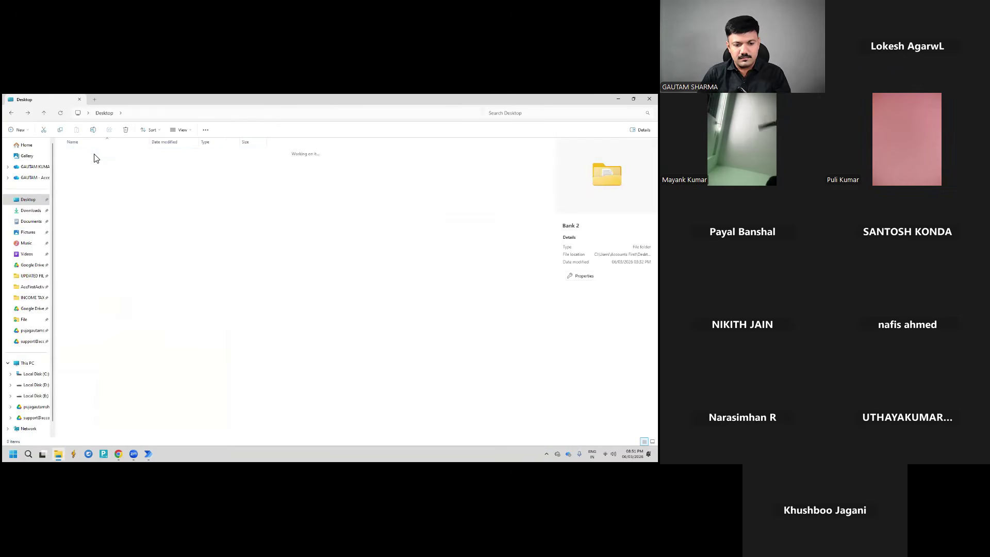
key("Down")
key("Down")
key("Up")
key("Up")
key("Return")
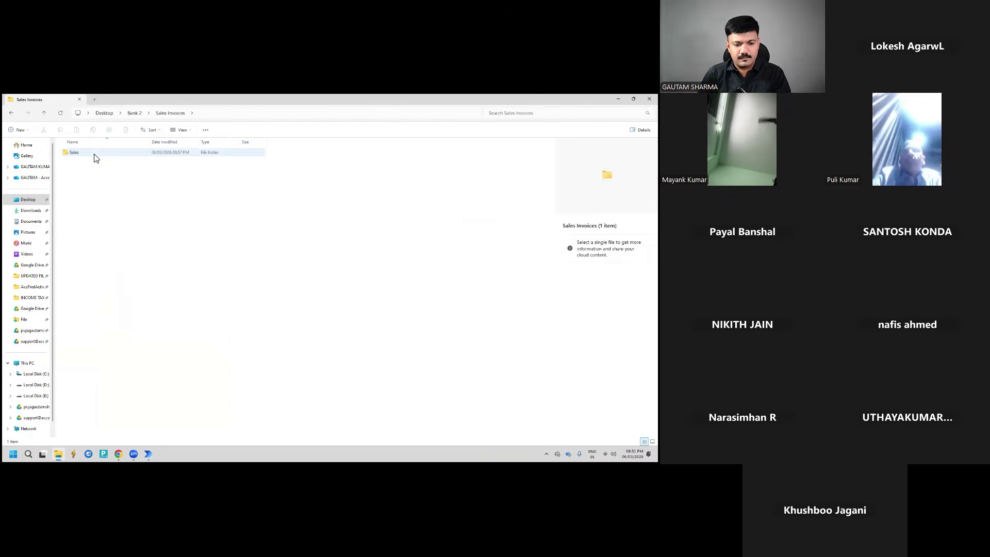
key("Return")
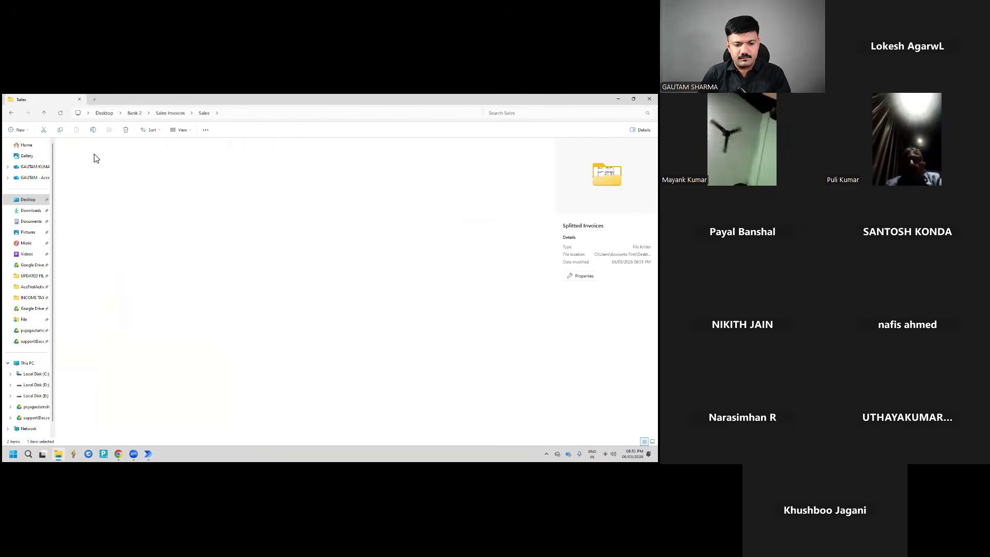
key("Return")
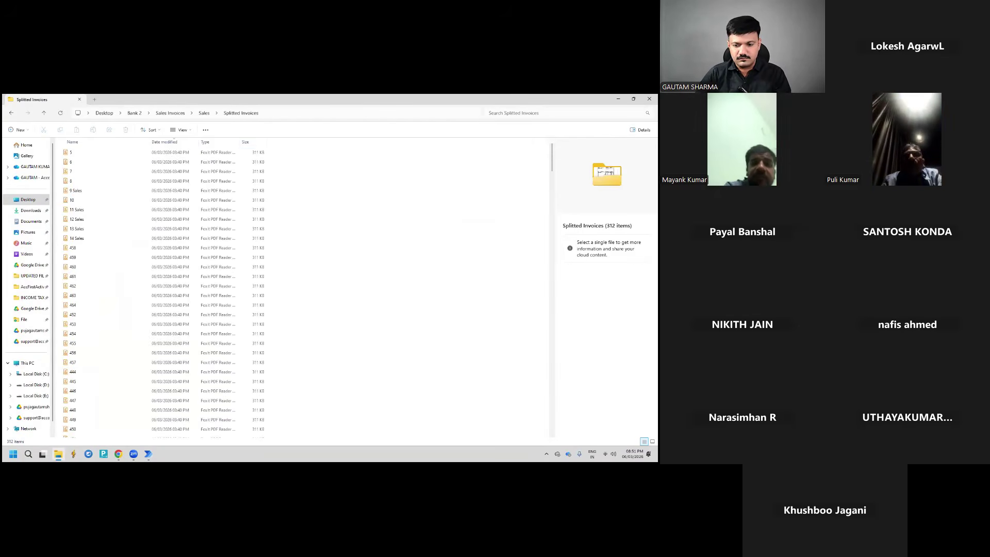
Scroll through the 312 split invoice PDFs, then close File Explorer
scroll(96, 227, "down", 1)
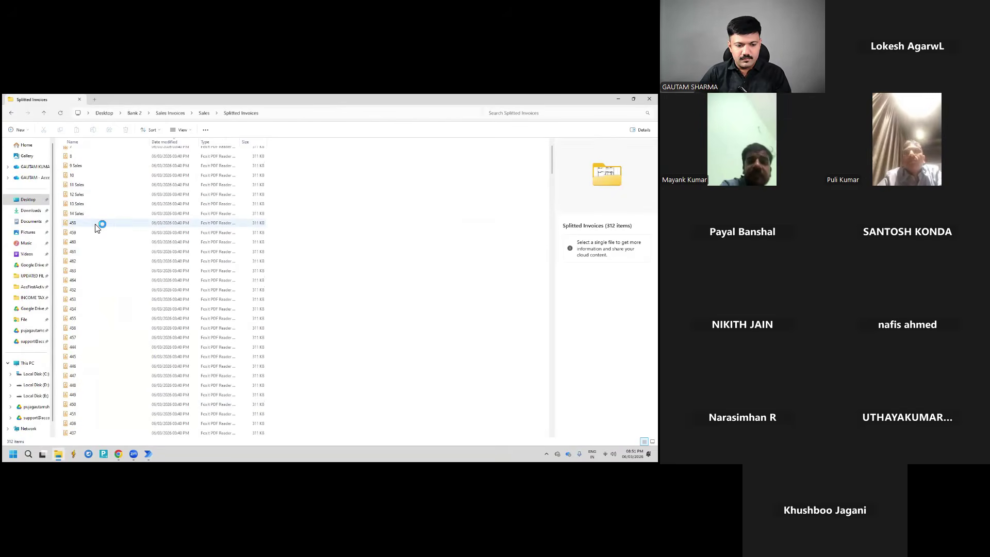
scroll(96, 227, "down", 20)
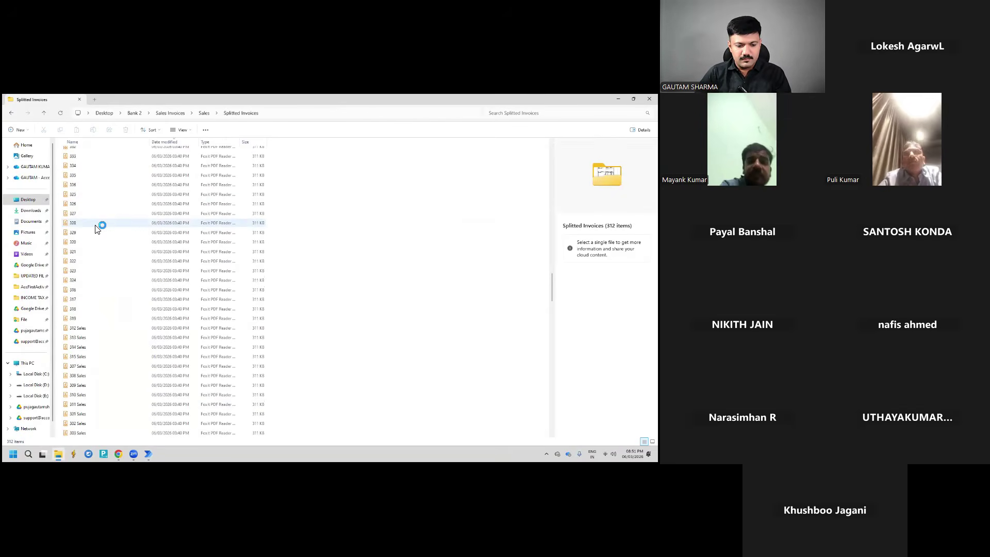
scroll(95, 229, "down", 20)
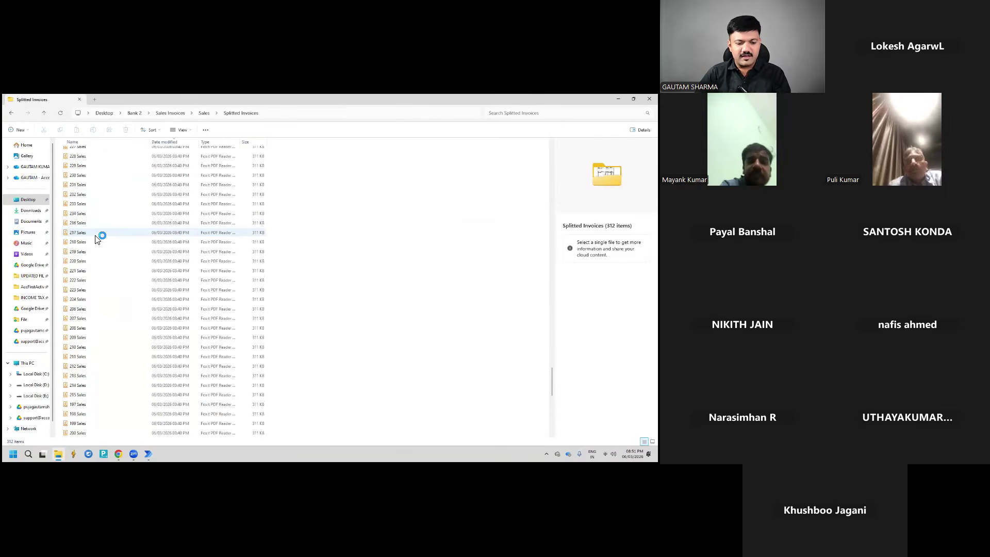
scroll(96, 238, "down", 10)
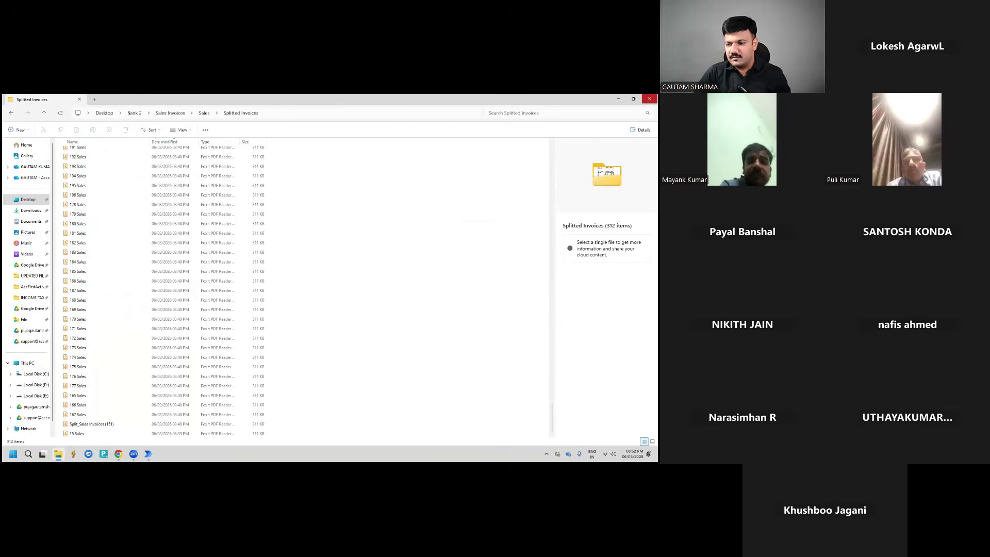
left_click(649, 98)
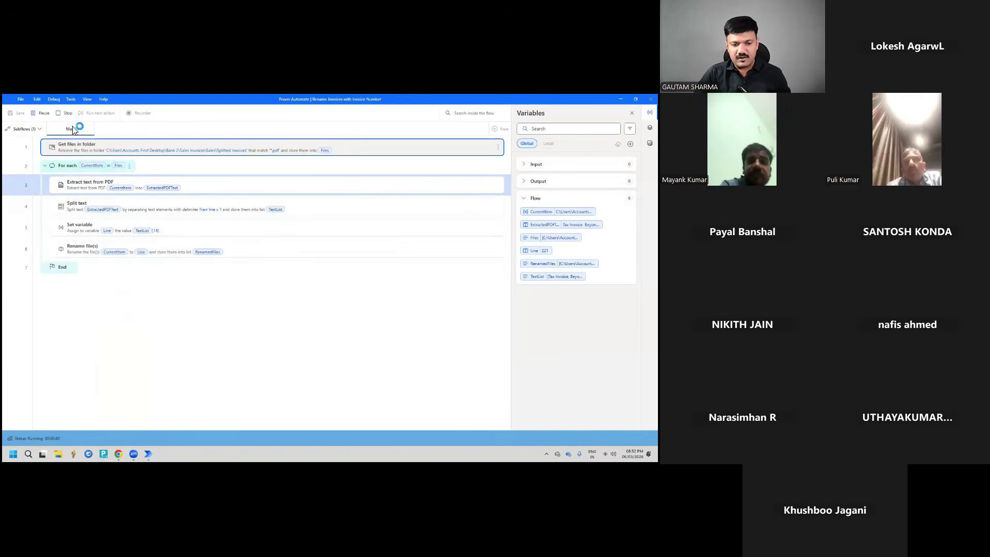
Go through E: > Google Drive Office > Attachments > 06-03-2026 > New folder and open invoice (183)
left_click(60, 453)
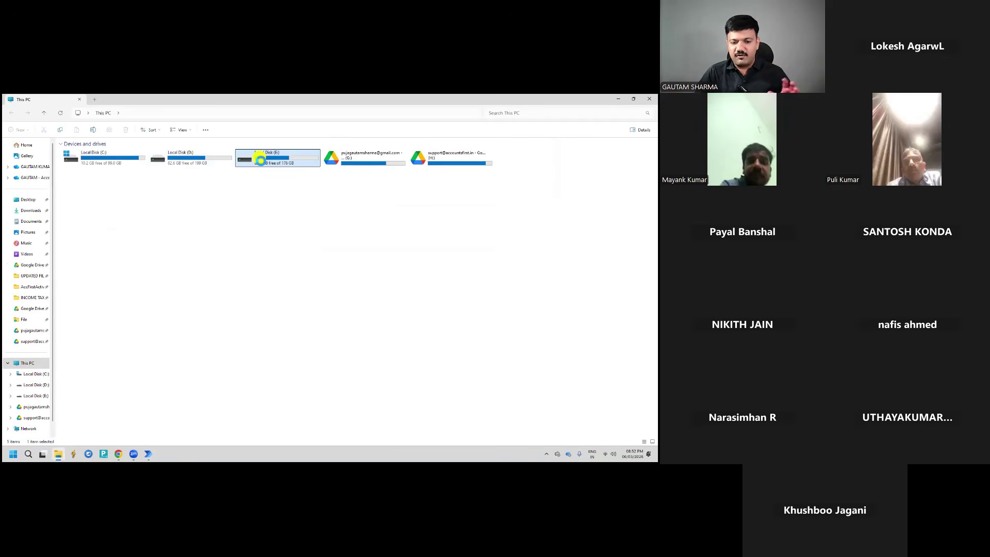
double_click(260, 156)
double_click(89, 171)
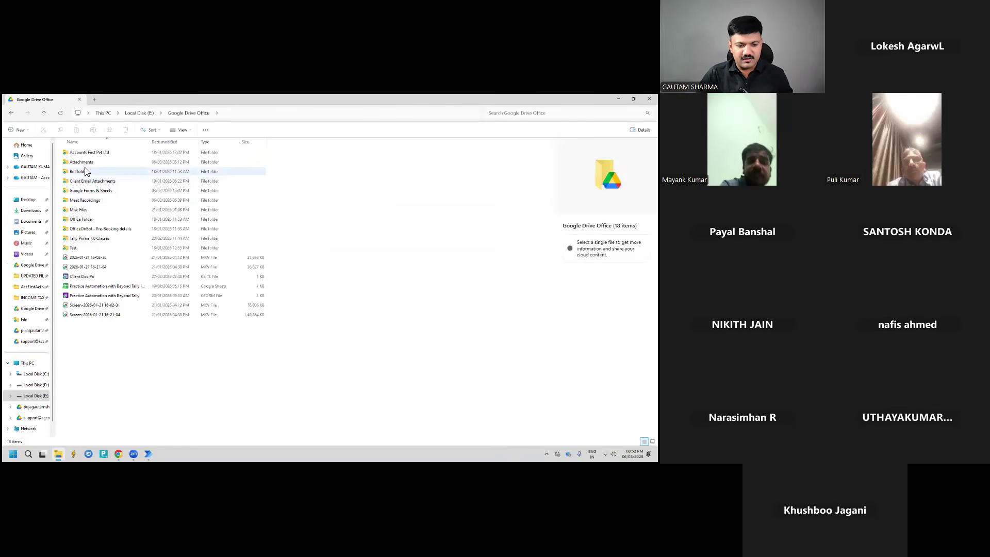
left_click(84, 163)
double_click(84, 163)
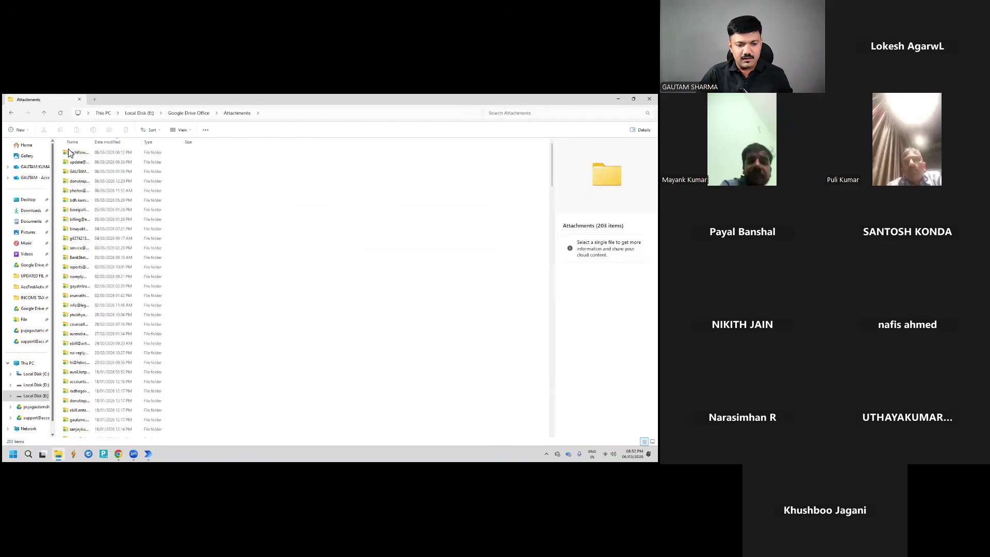
left_click(72, 152)
double_click(72, 152)
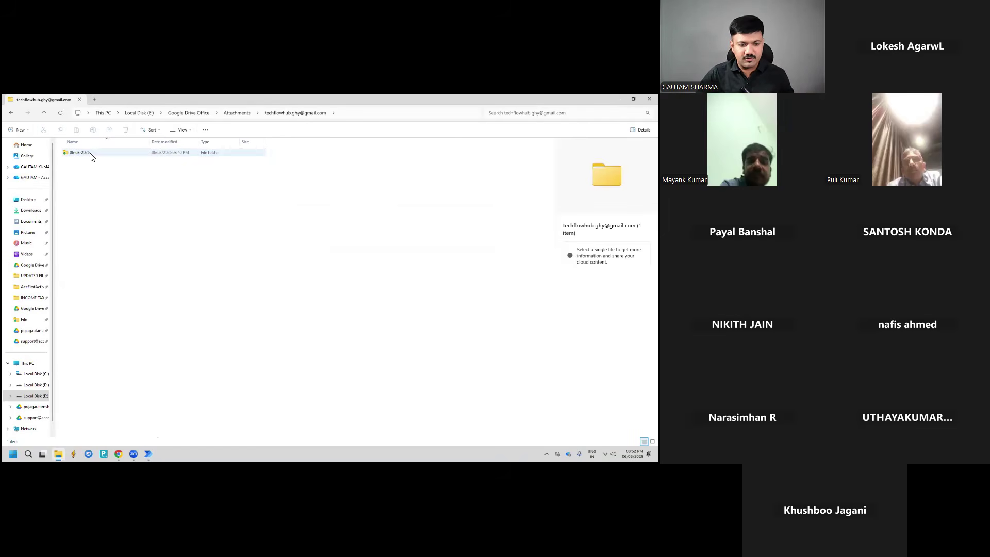
double_click(88, 152)
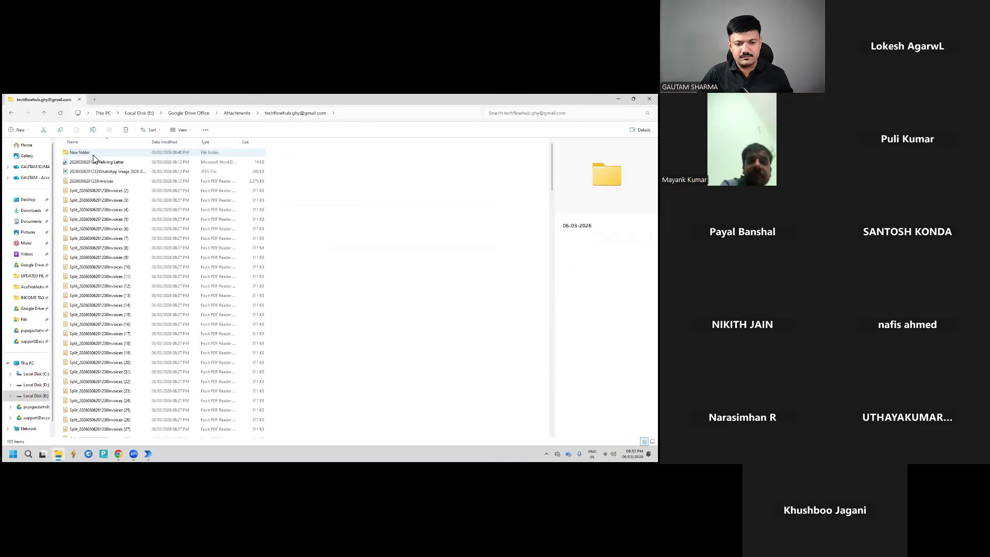
double_click(92, 153)
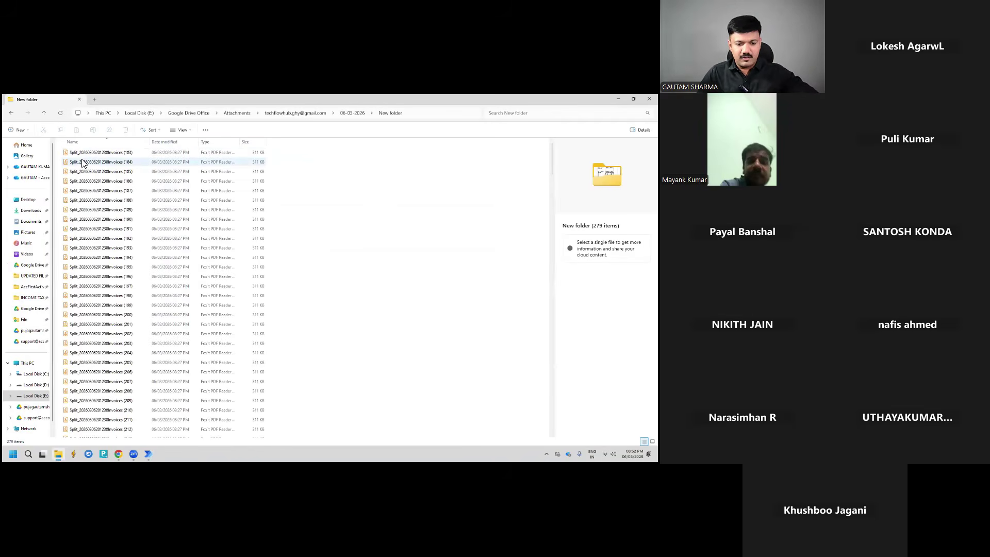
left_click(88, 152)
double_click(88, 153)
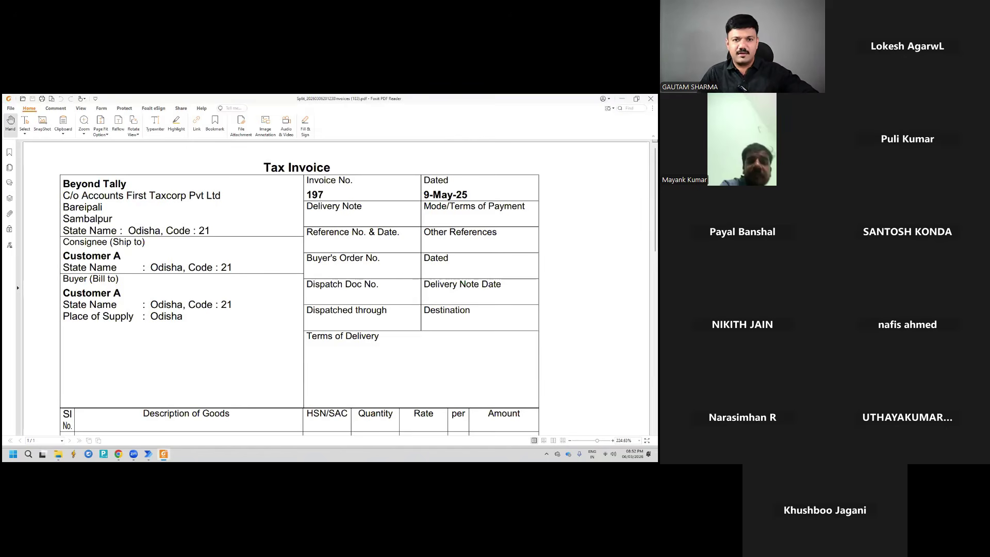
Close Foxit, rename split file (183) to 197, and bring Power Automate back
left_click(651, 99)
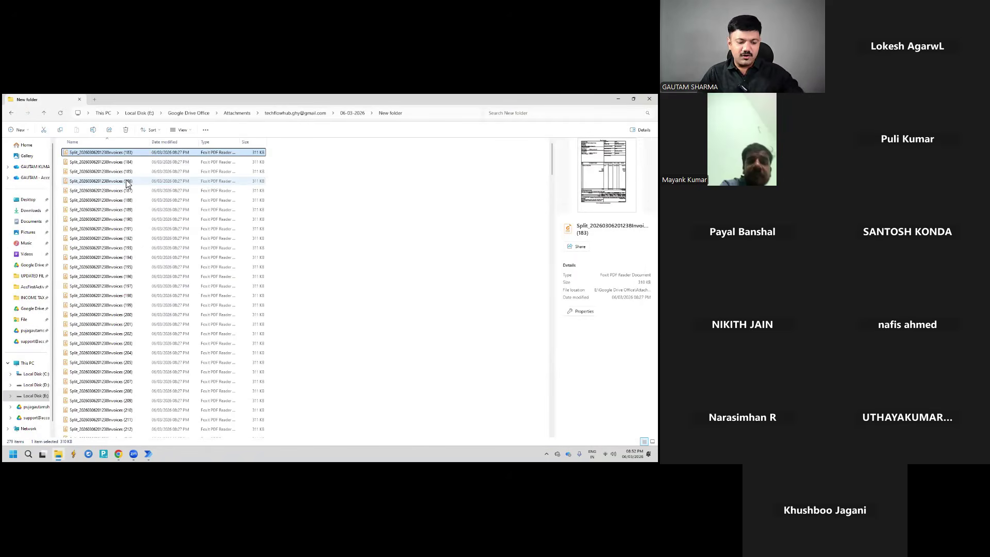
key("F2")
type("197")
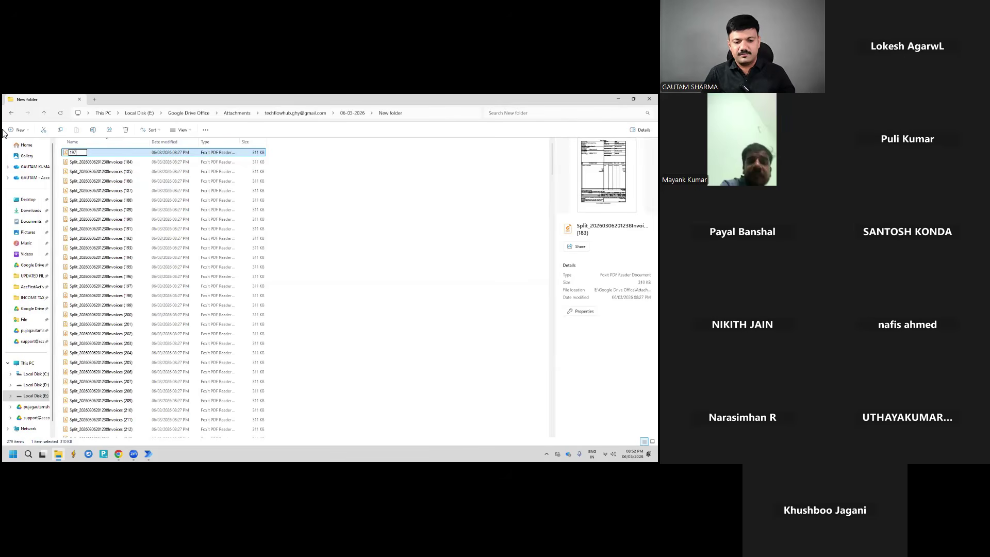
key("Return")
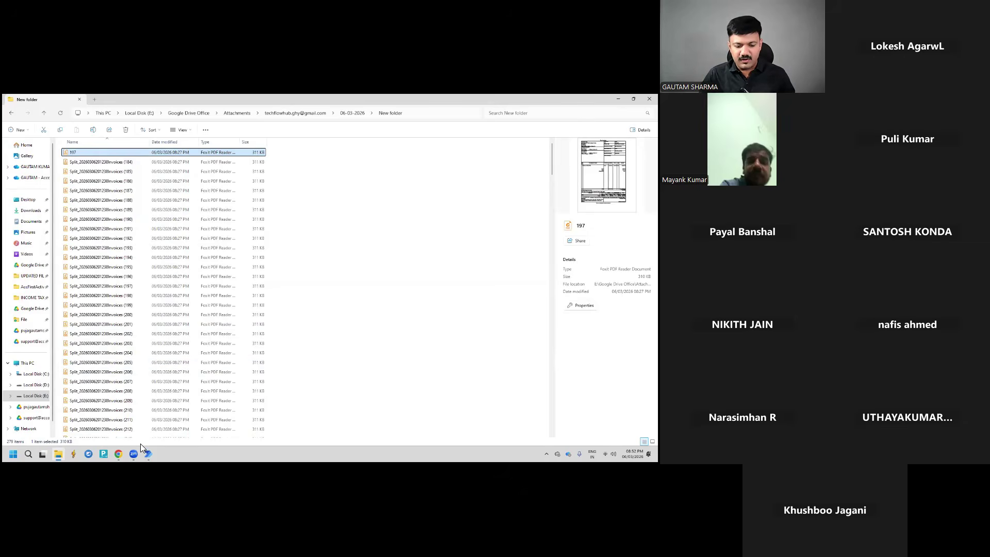
left_click(176, 415)
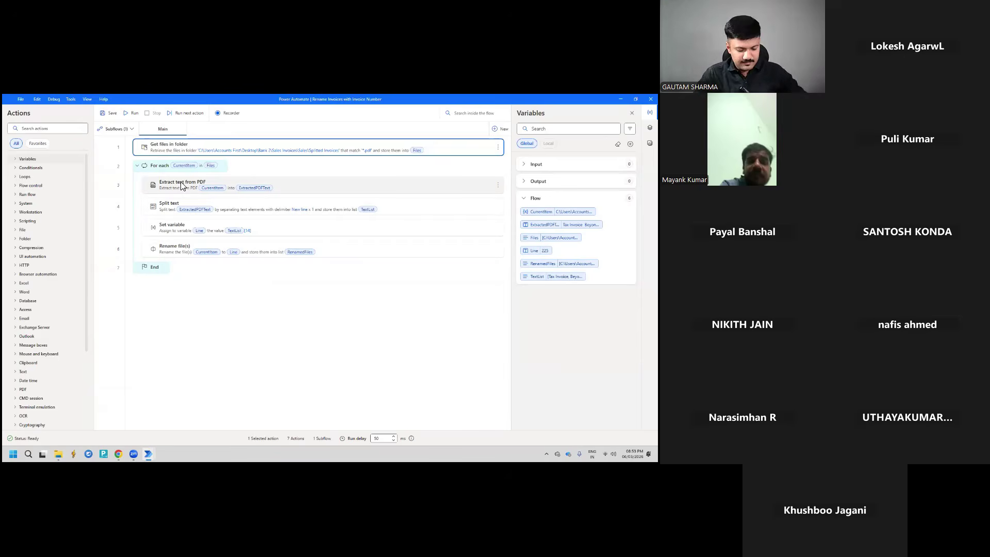
Inspect the Extract text from PDF and Split text settings without changing them
left_click(182, 186)
double_click(181, 186)
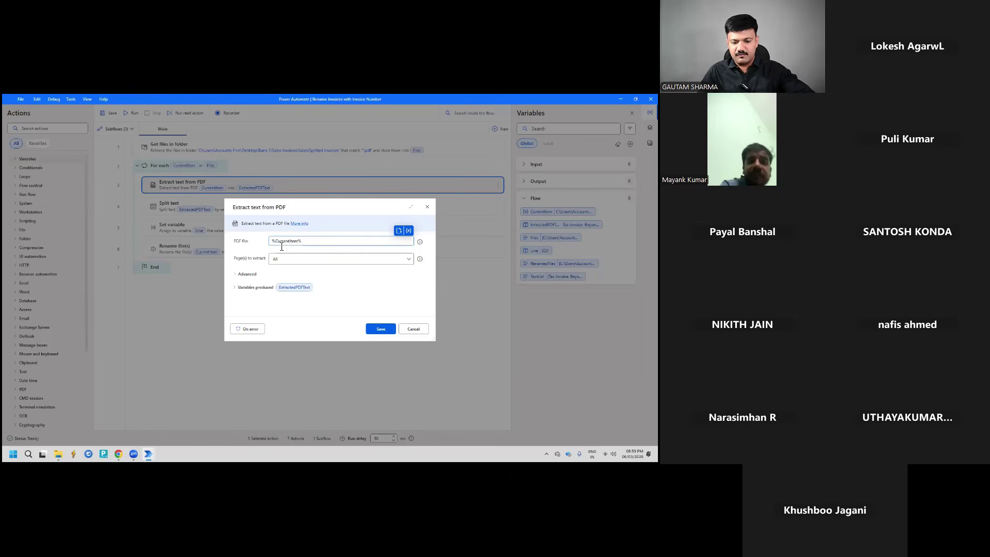
left_click(408, 332)
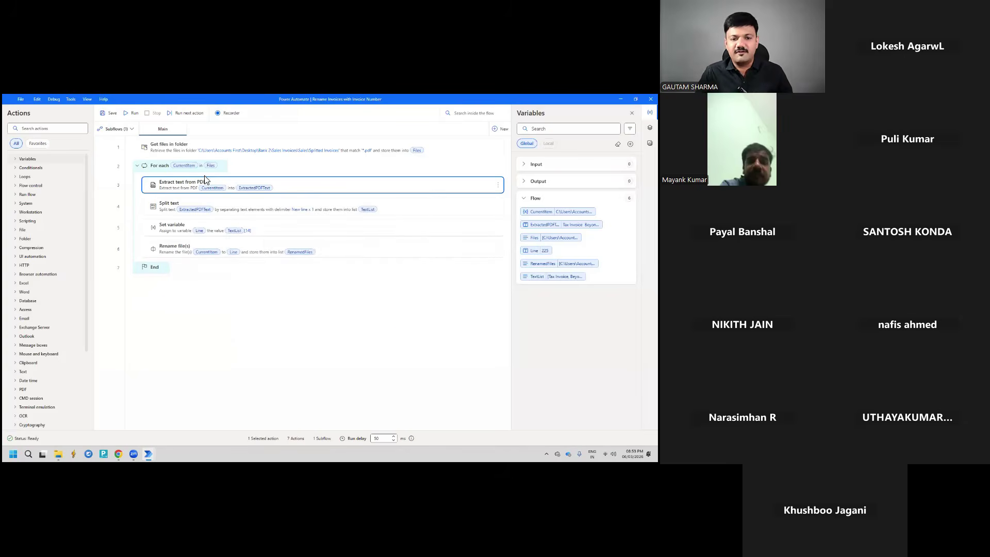
double_click(231, 208)
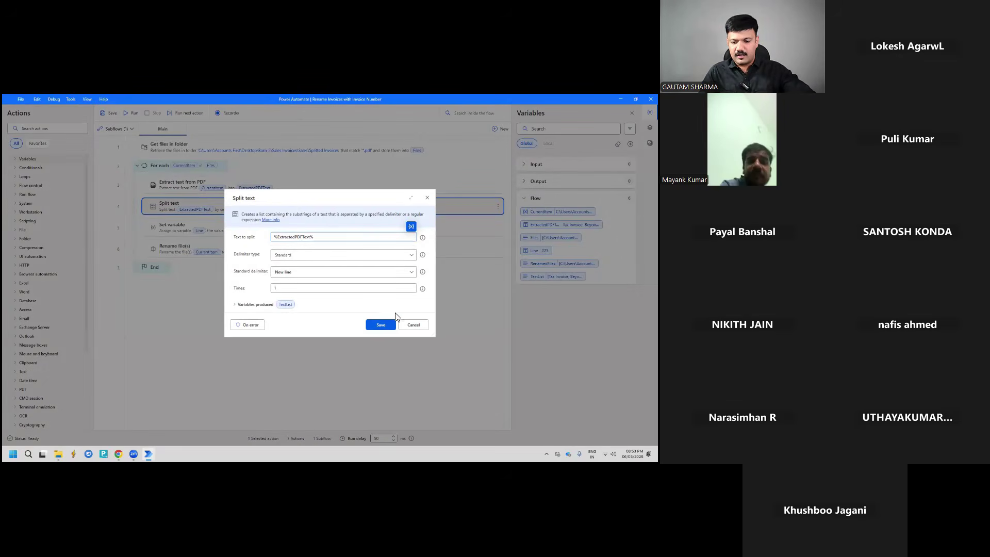
left_click(412, 324)
Inspect the Set variable and Rename file(s) settings unchanged, then run the flow
left_click(262, 233)
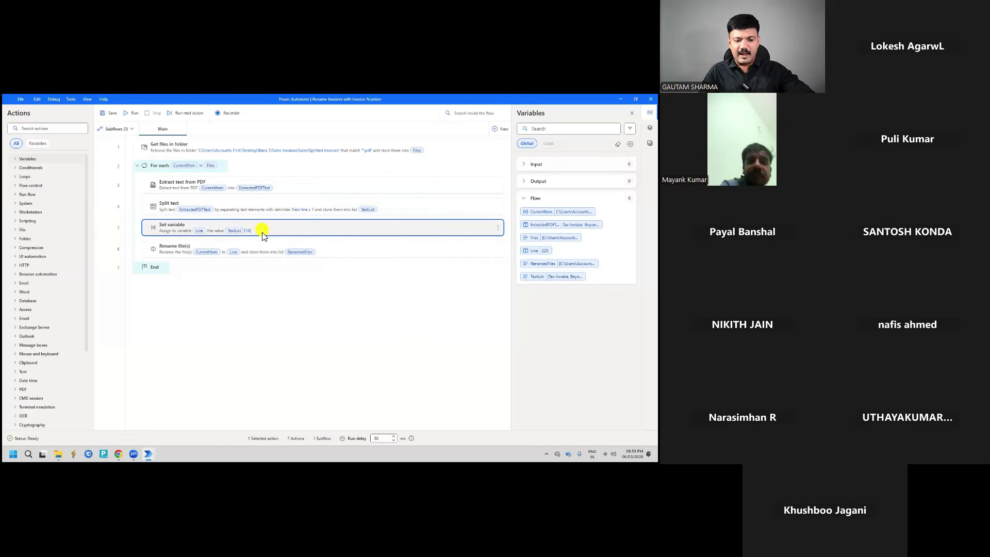
double_click(262, 233)
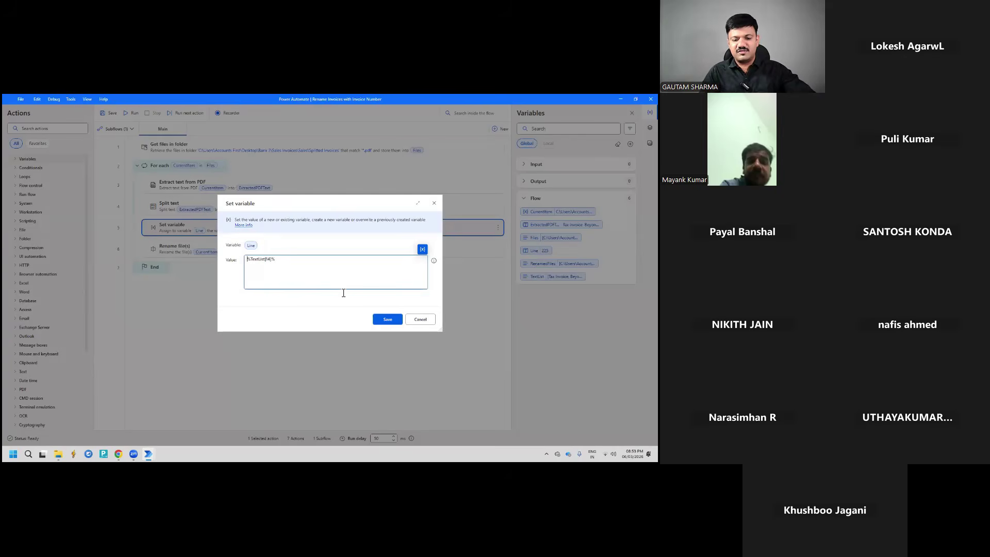
left_click(419, 319)
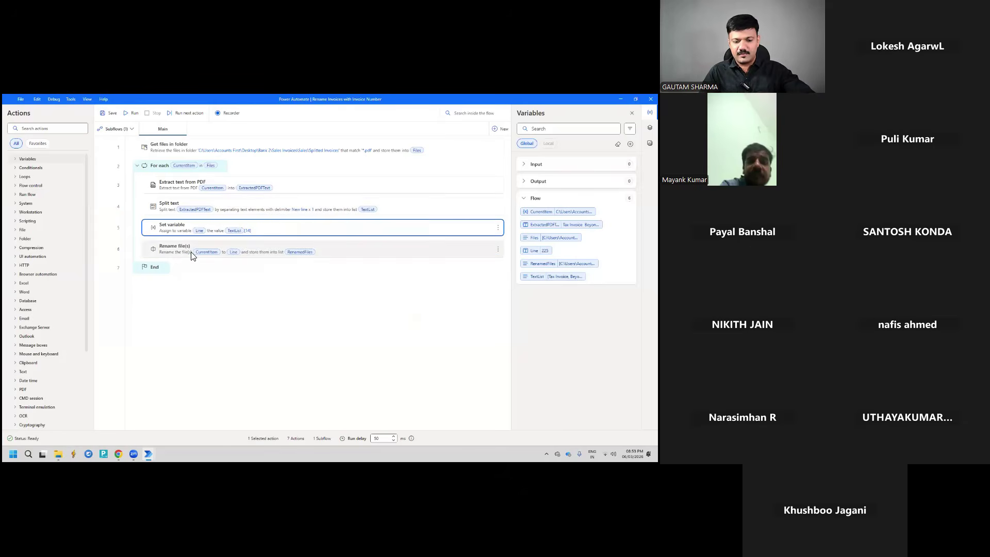
left_click(178, 252)
double_click(174, 253)
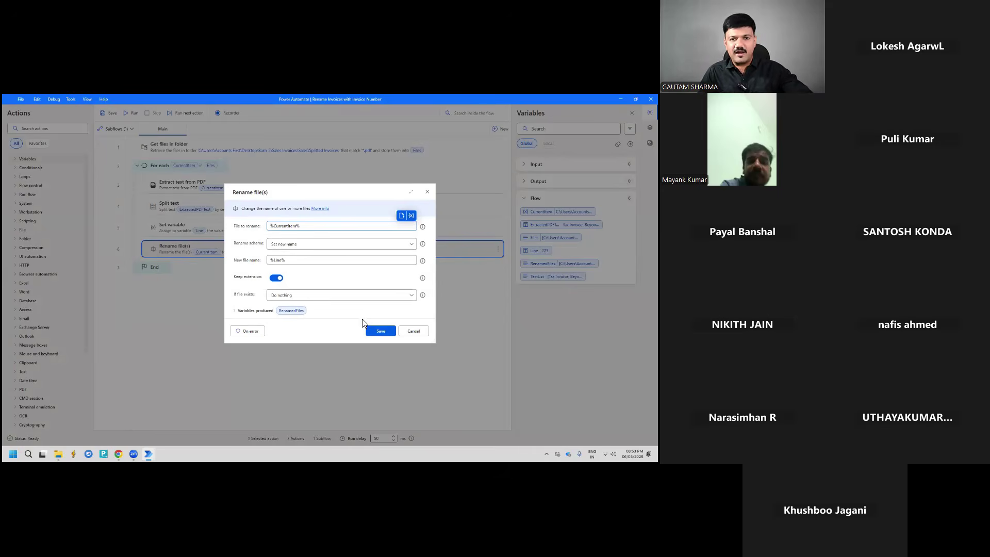
left_click(410, 330)
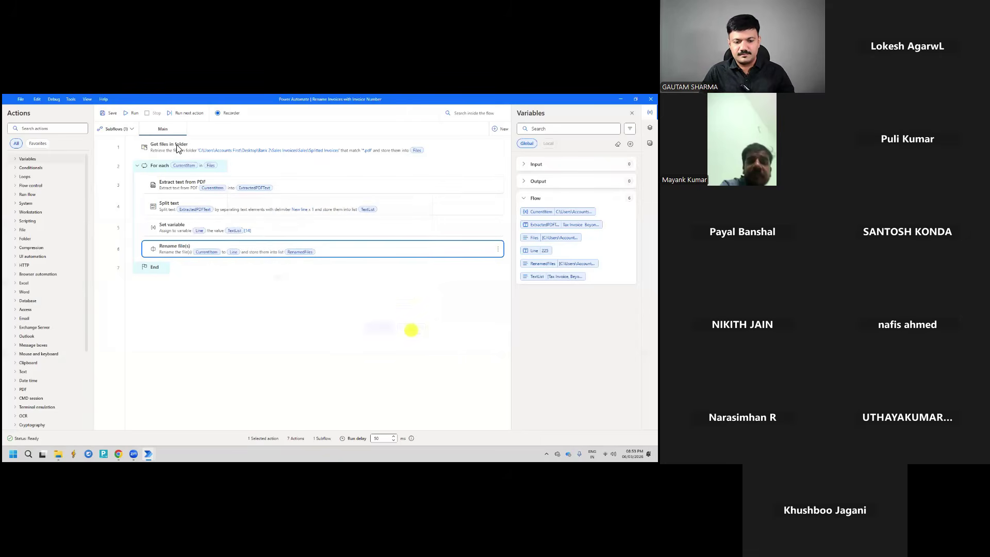
left_click(129, 115)
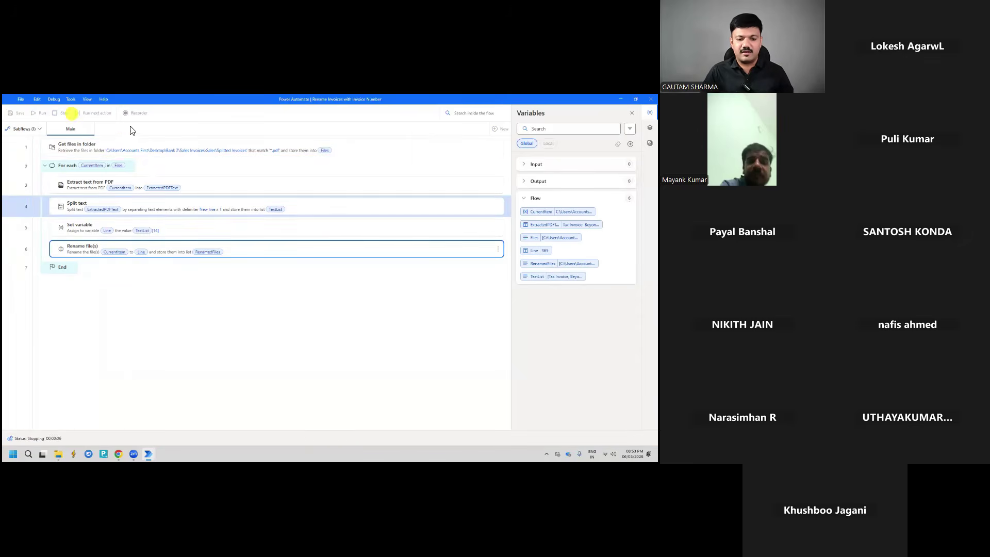
Open the Get files in folder settings and clear the source folder path
left_click(178, 150)
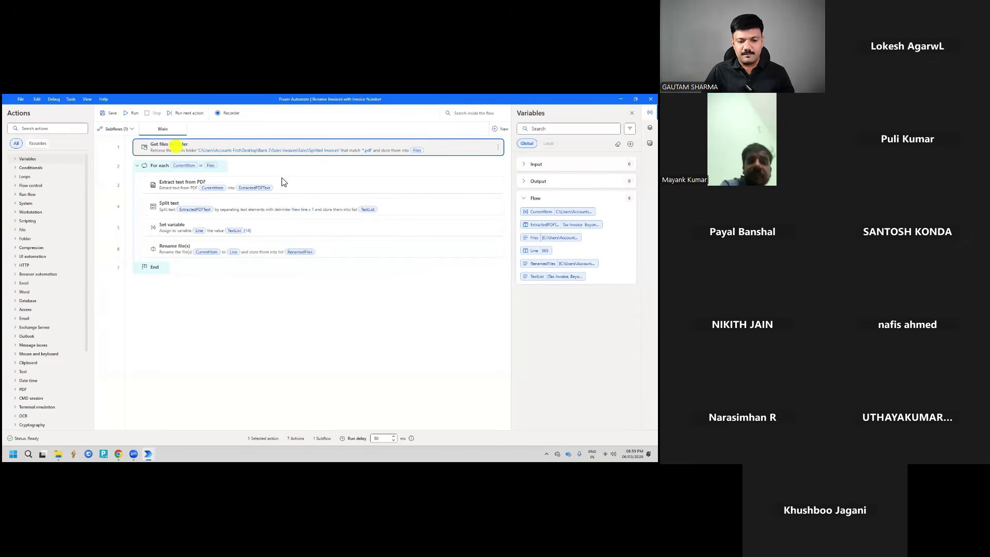
double_click(176, 147)
left_click_drag(294, 241, 262, 235)
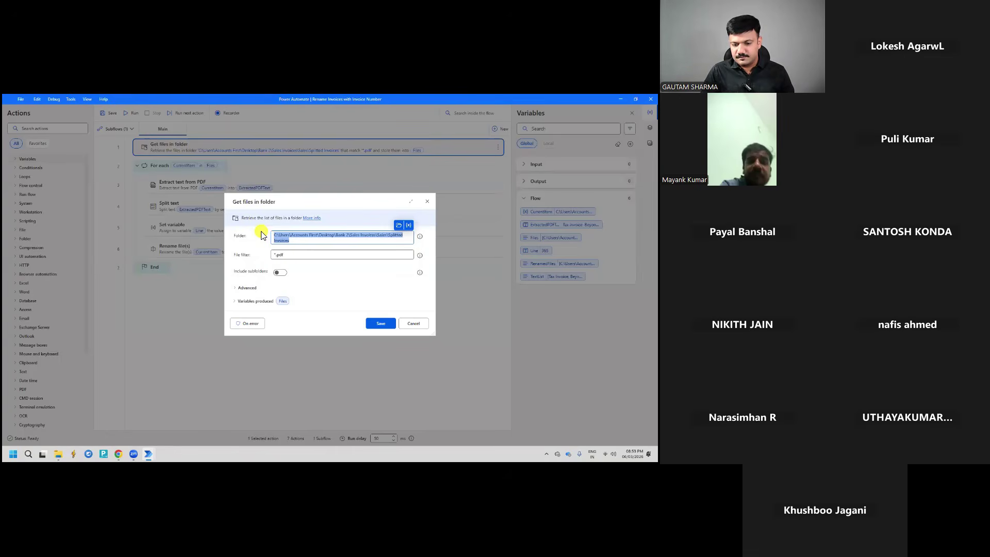
key("BackSpace")
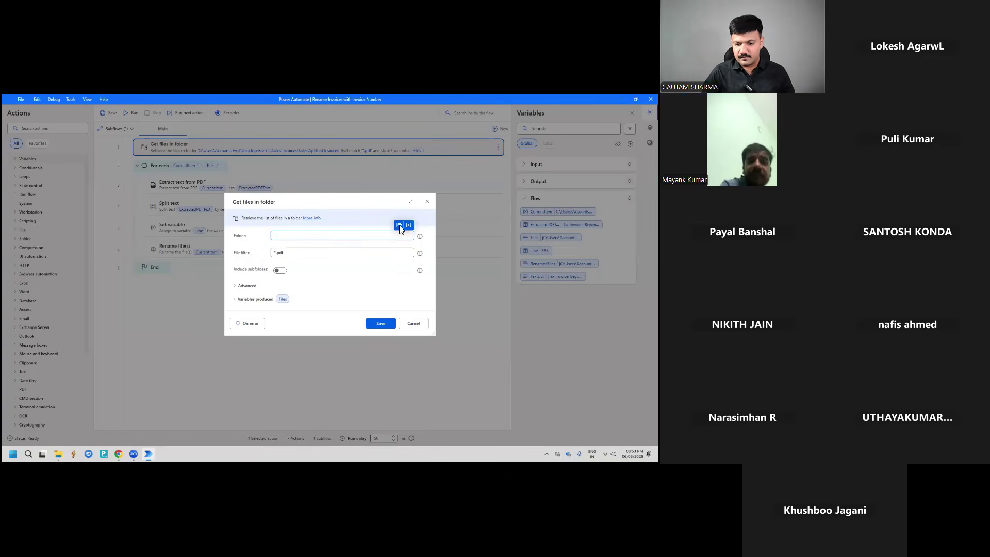
Set the source to E:\Google Drive Office\Attachments\...\06-03-2026\New folder, correct the path, and save
left_click(399, 225)
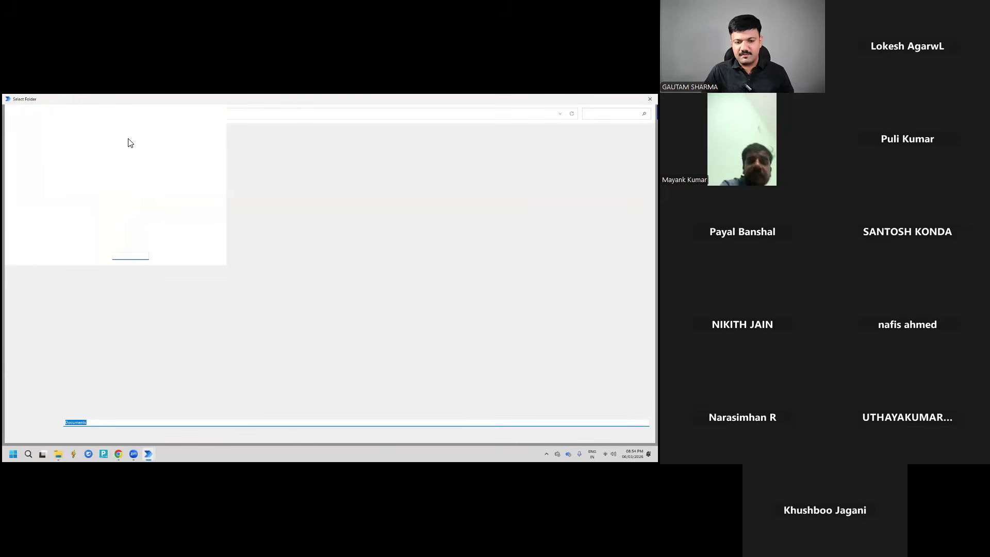
left_click(36, 371)
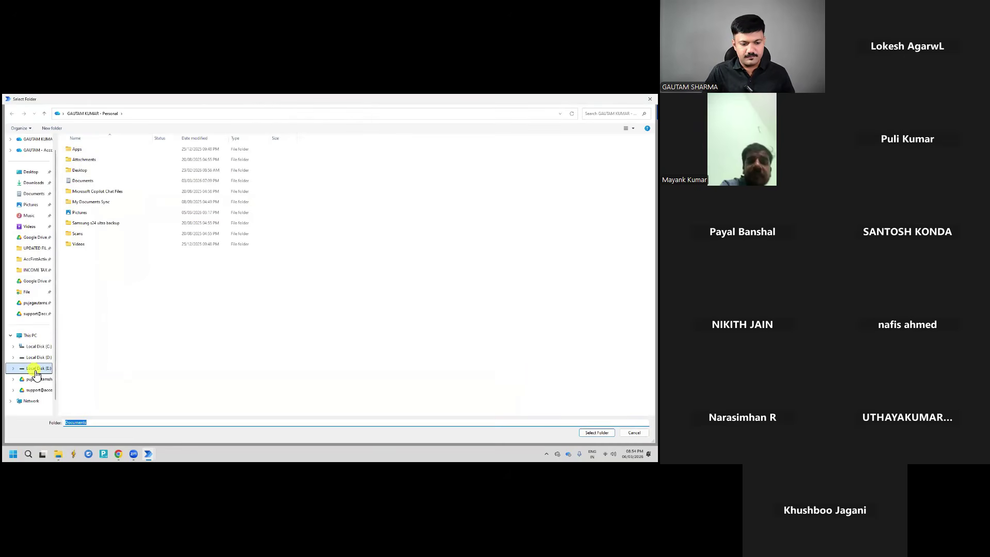
double_click(87, 166)
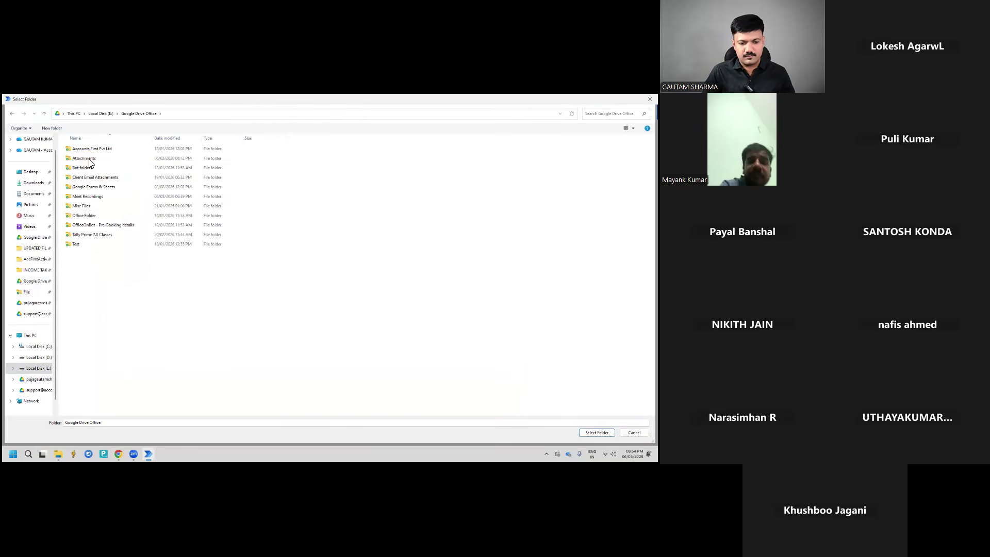
double_click(89, 160)
double_click(91, 150)
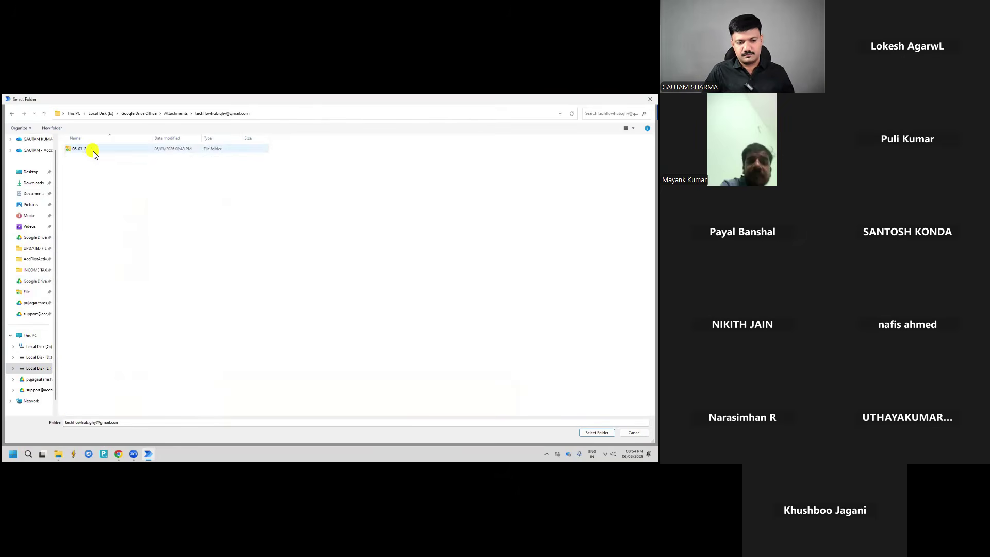
double_click(93, 152)
double_click(93, 151)
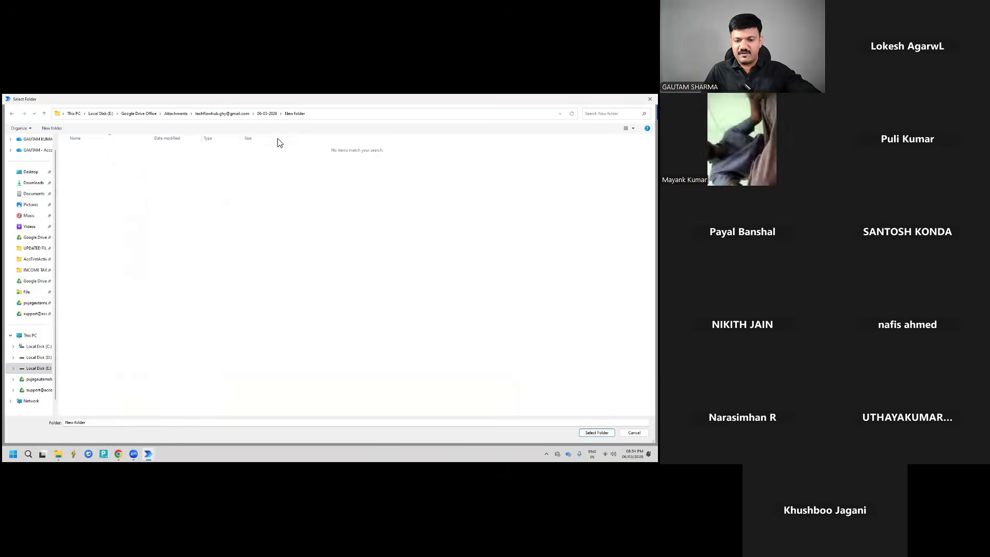
left_click(597, 433)
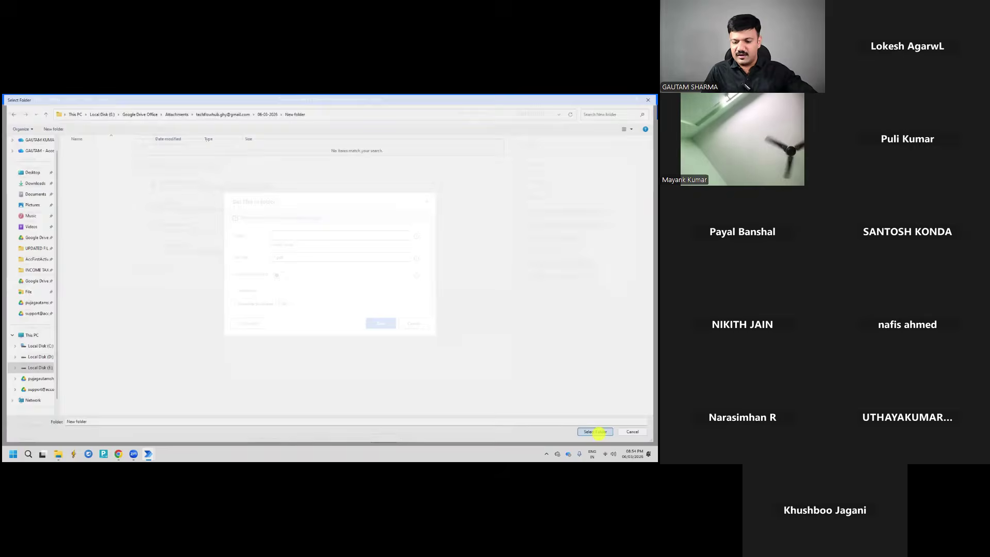
type("E")
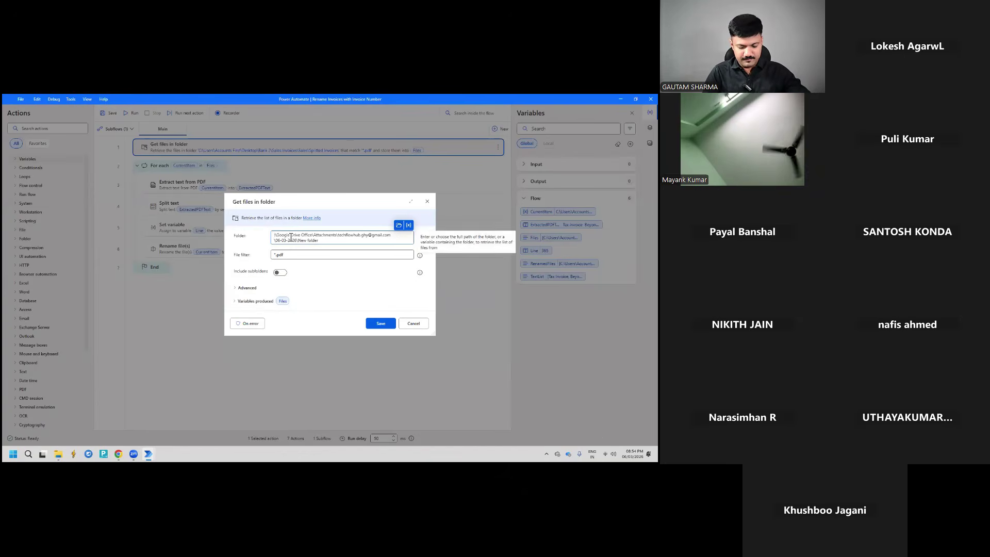
left_click(379, 324)
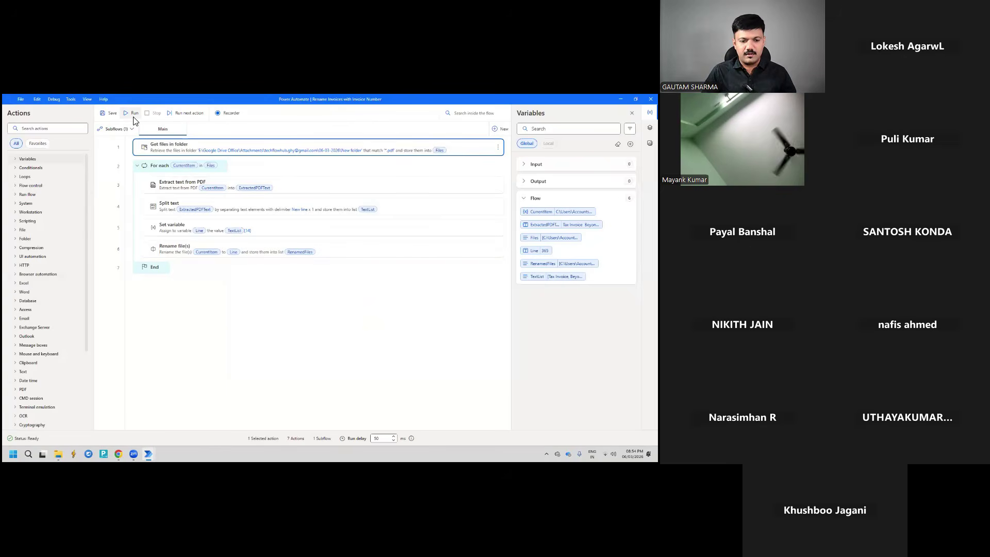
Run the flow with Power Automate and the New folder file list side by side
left_click(133, 114)
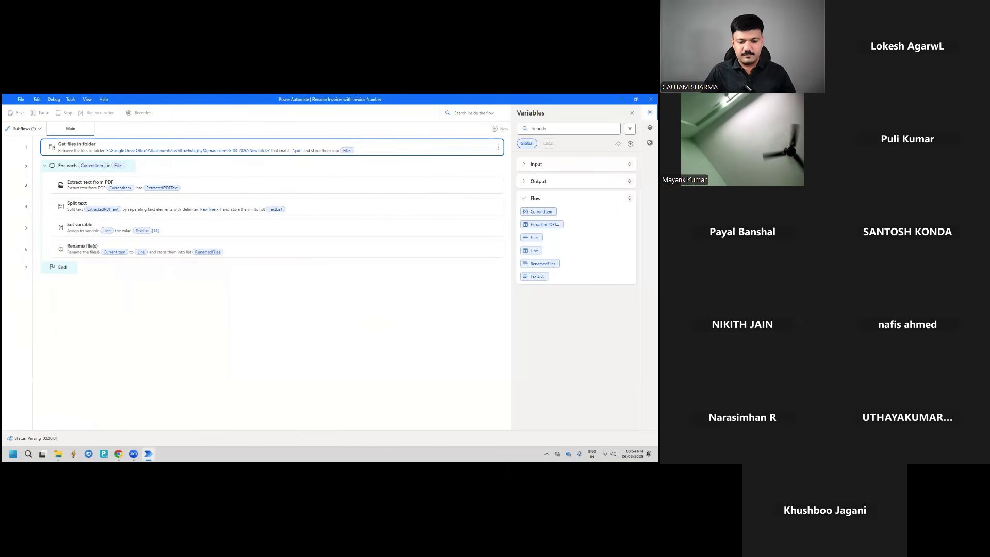
mouse_move(635, 99)
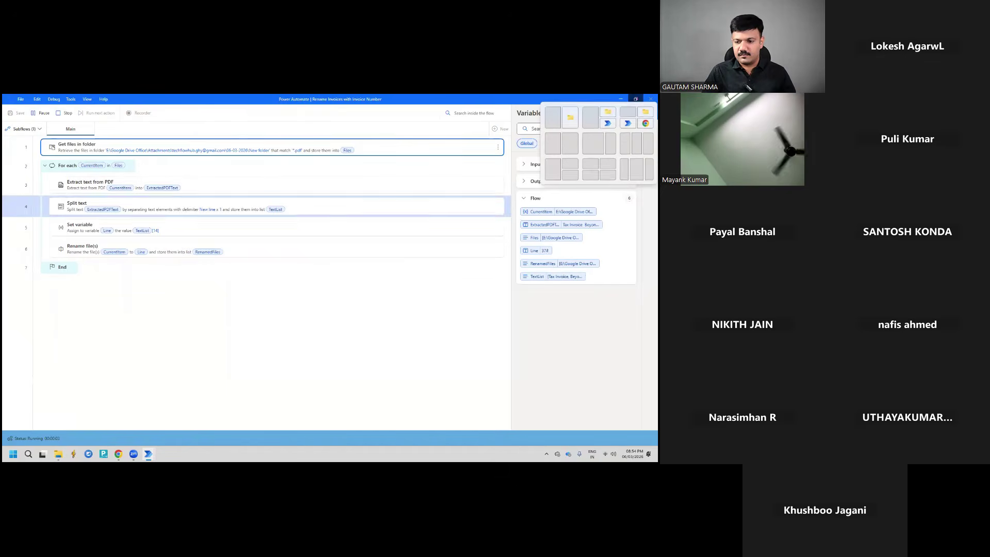
left_click(561, 118)
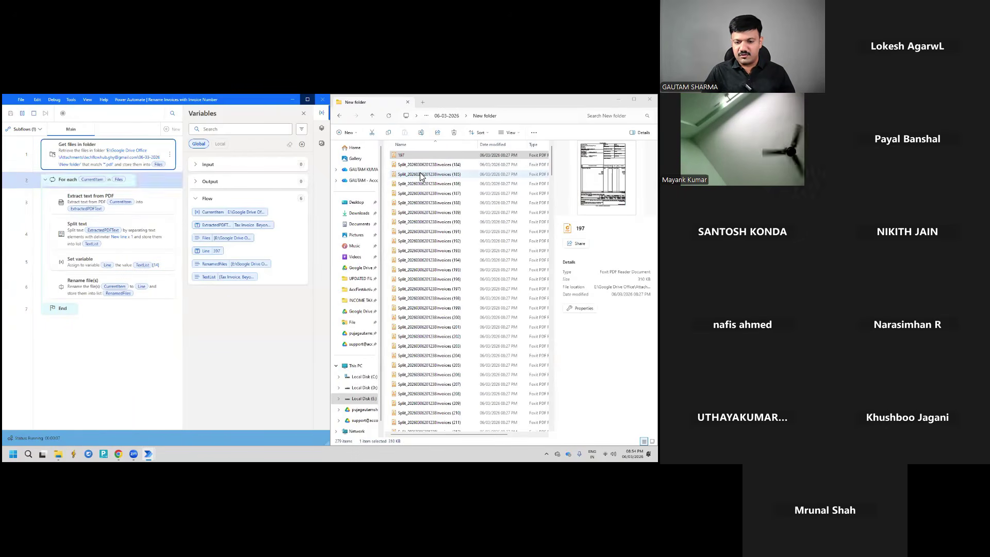
scroll(419, 176, "down", 5)
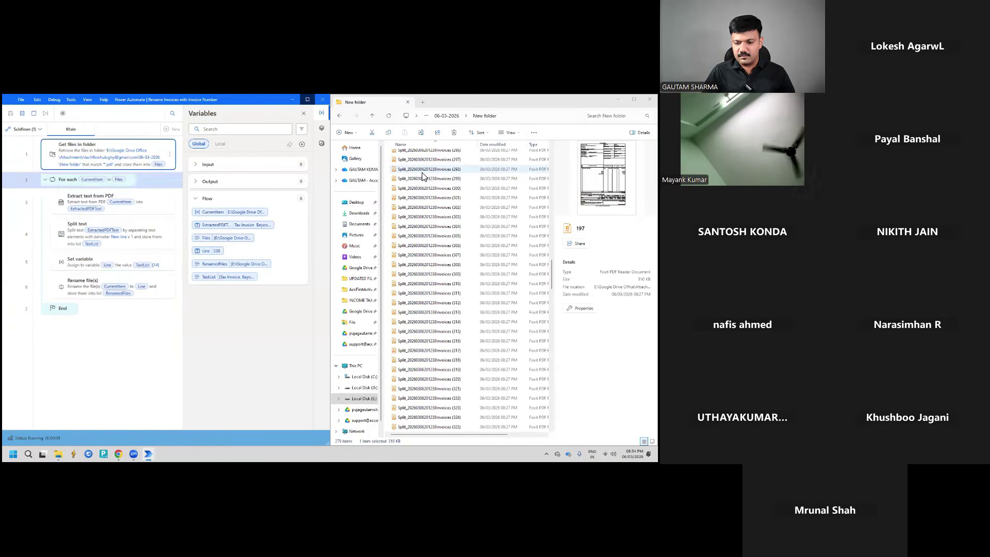
scroll(421, 175, "down", 15)
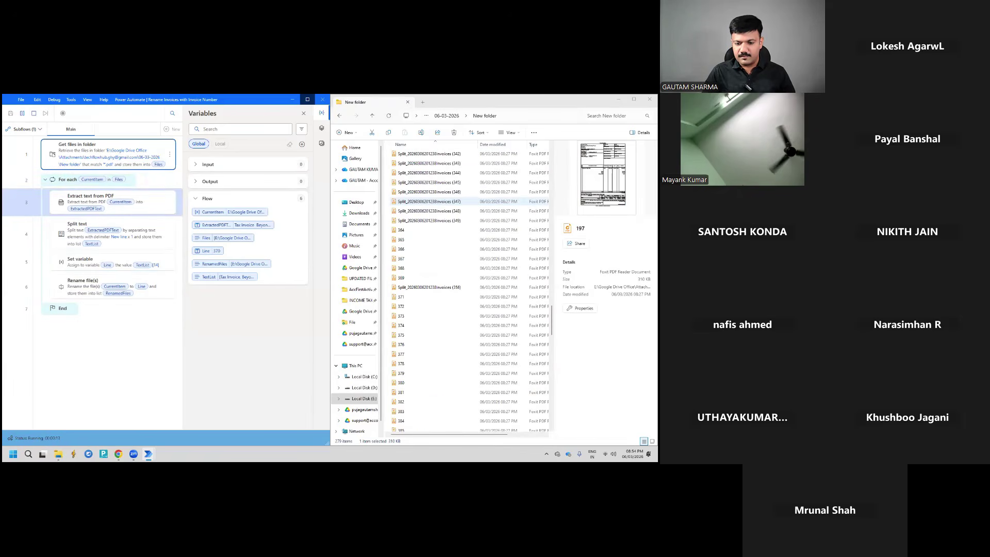
scroll(428, 201, "up", 14)
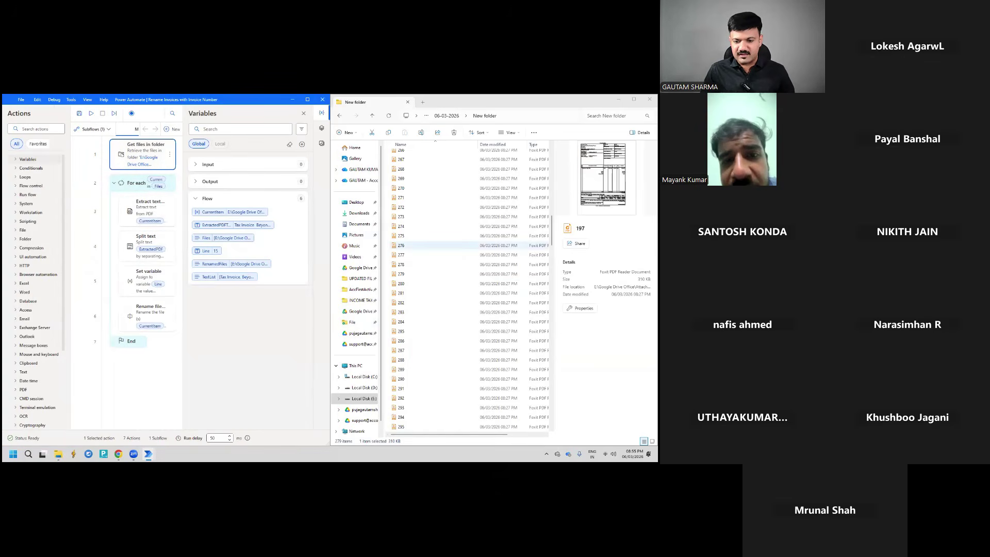
Review the renamed files, then edit the Rename file(s) step's New file name expression
scroll(464, 245, "down", 6)
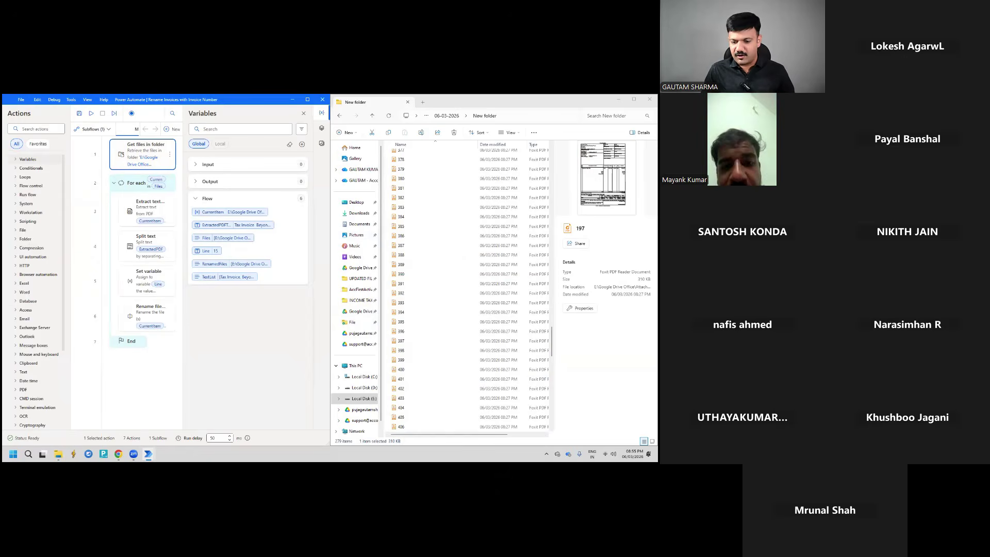
scroll(468, 290, "down", 13)
scroll(463, 249, "up", 9)
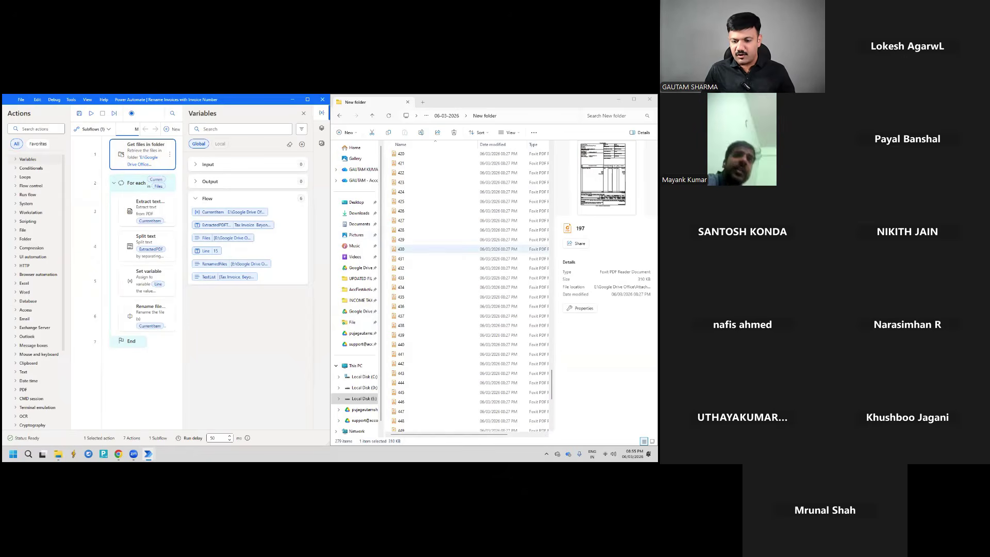
scroll(464, 249, "up", 6)
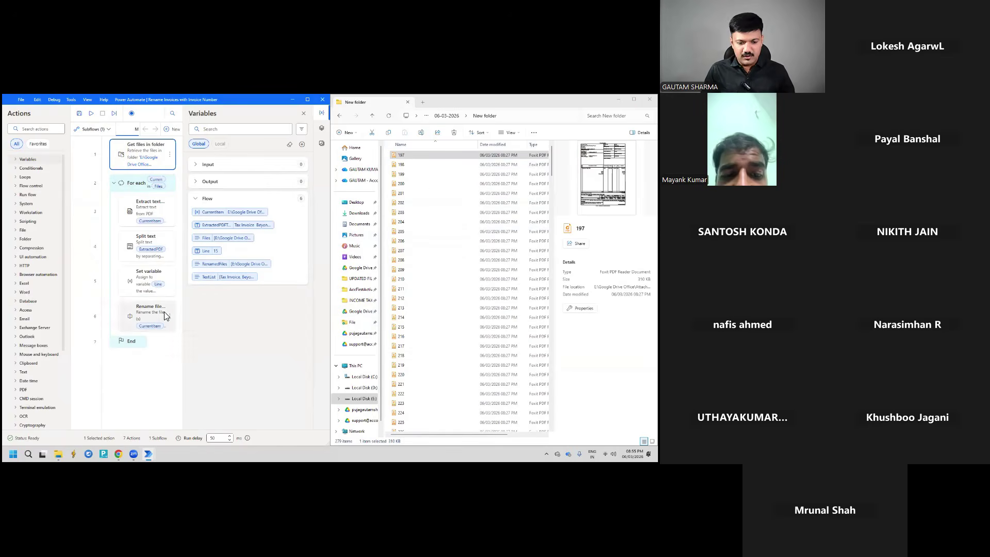
left_click(149, 316)
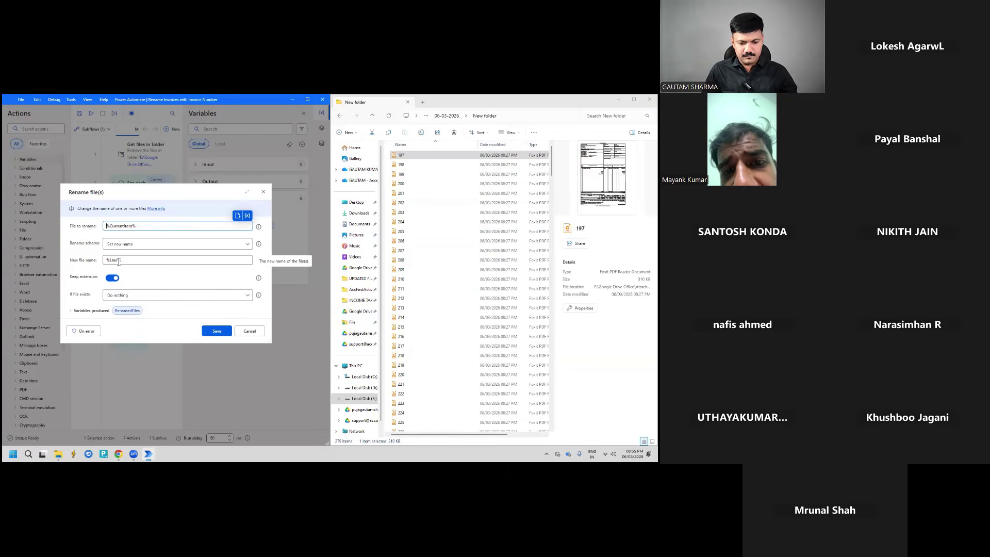
left_click(182, 260)
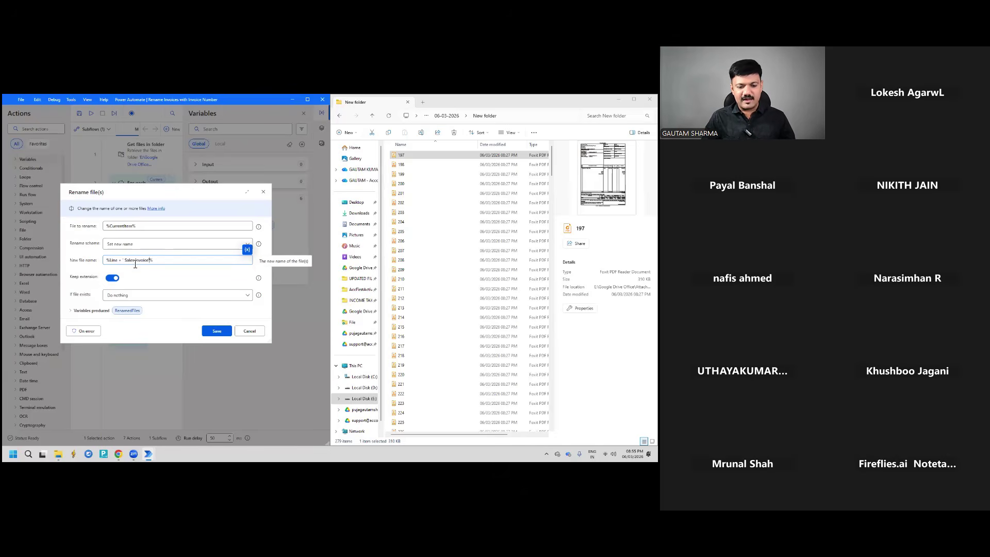
Save the ' Sales Invoice' name suffix, rerun the flow, then stop it and close Explorer
left_click(216, 331)
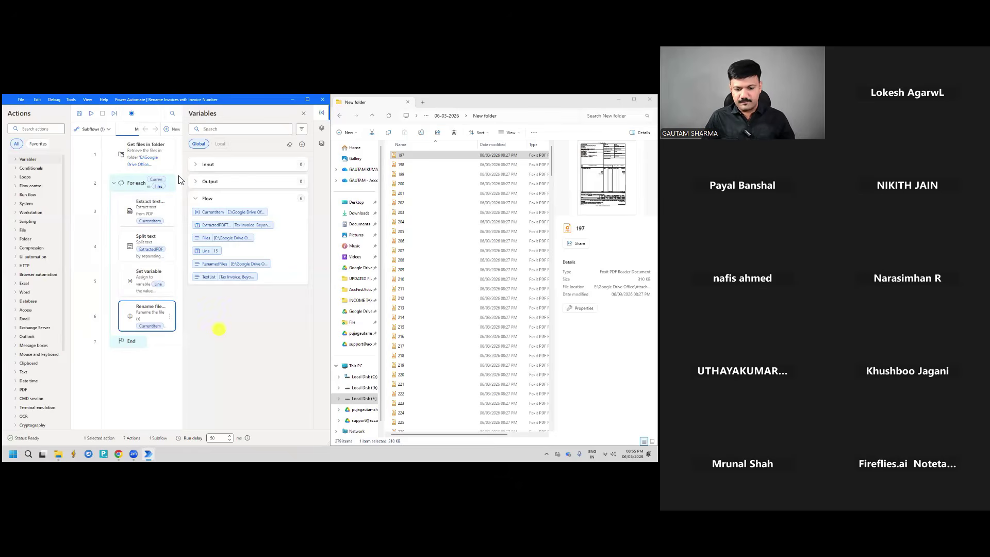
left_click(90, 113)
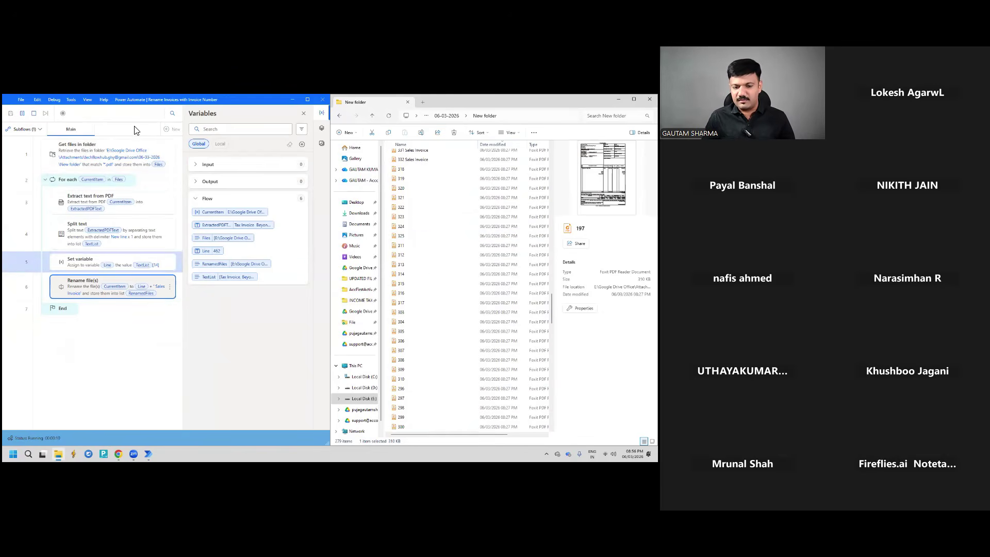
left_click(34, 114)
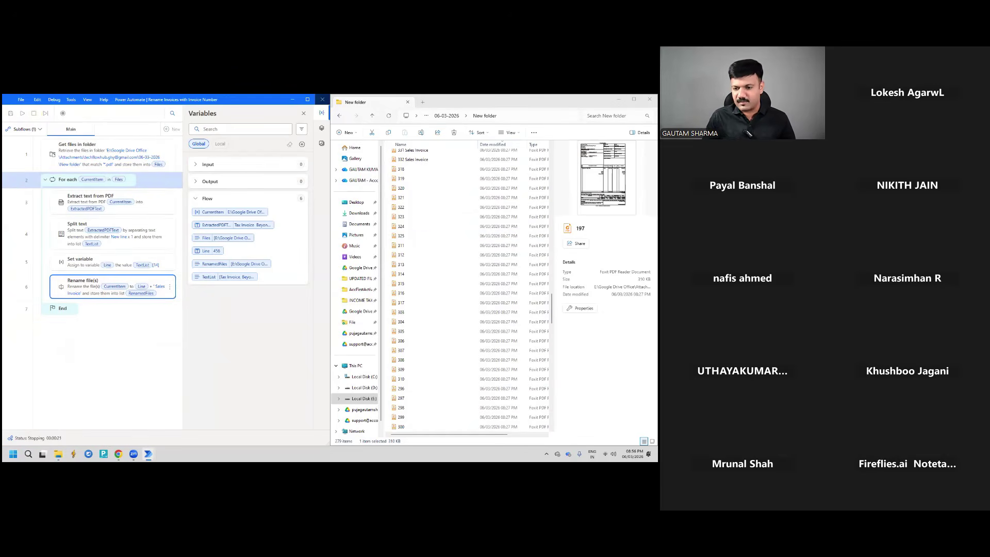
left_click(650, 100)
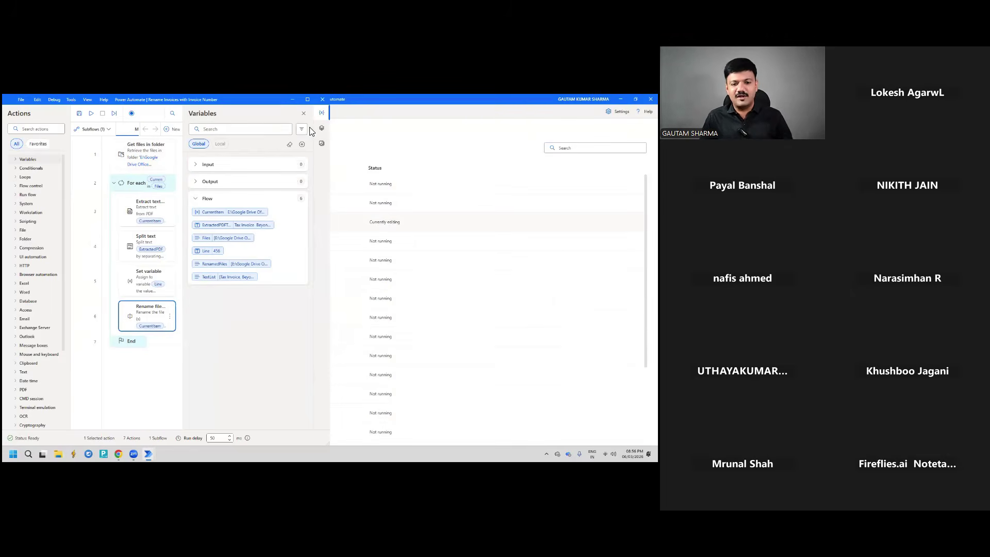
Maximize the flow designer, then close it choosing Don't save
left_click(307, 99)
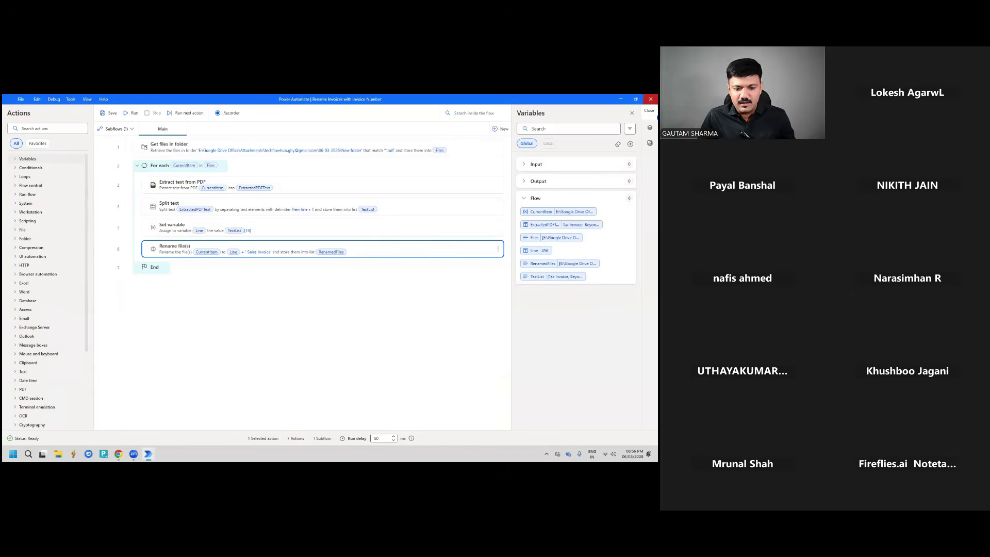
left_click(650, 98)
left_click(350, 284)
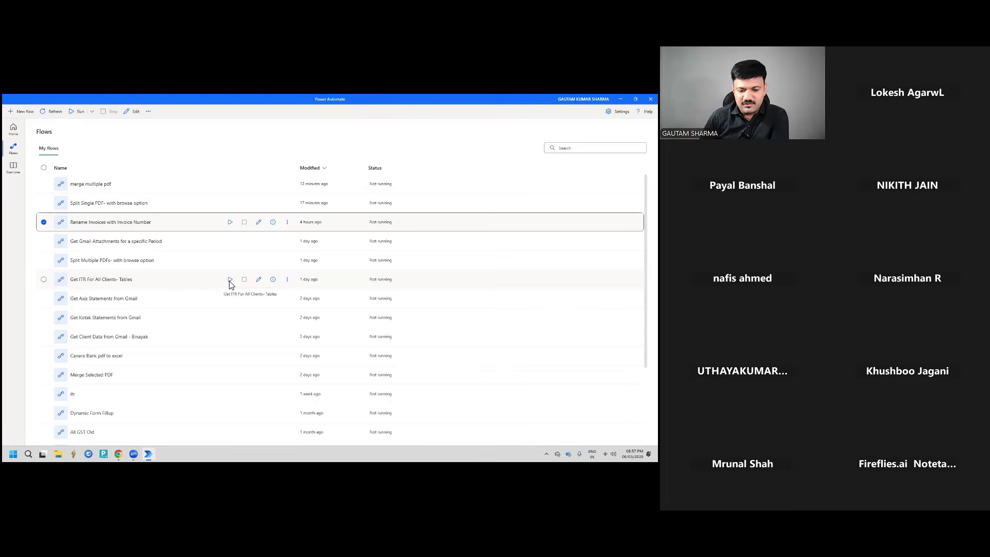
Run Get ITR For All Clients- Tables and confirm the suggested save path with OK
left_click(230, 279)
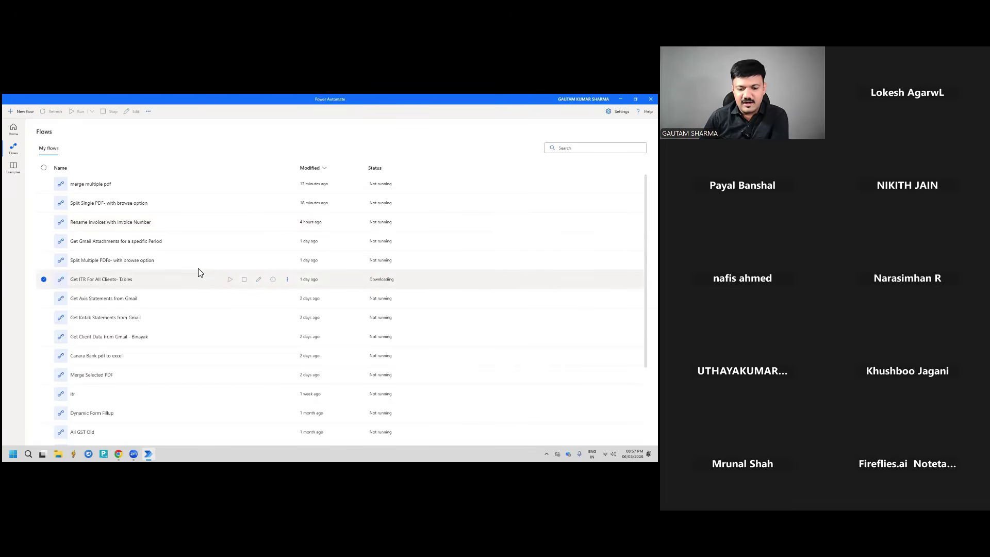
mouse_move(134, 454)
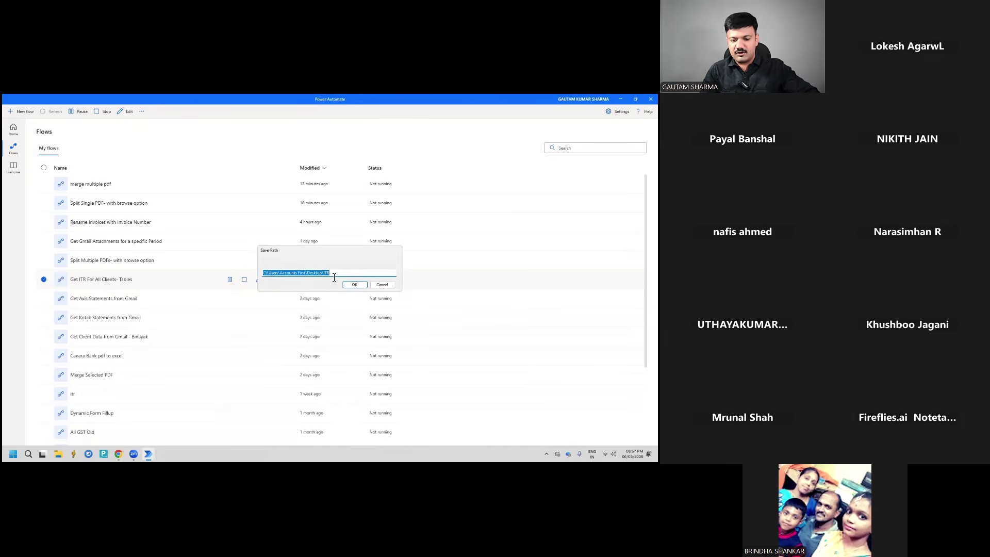
left_click(349, 285)
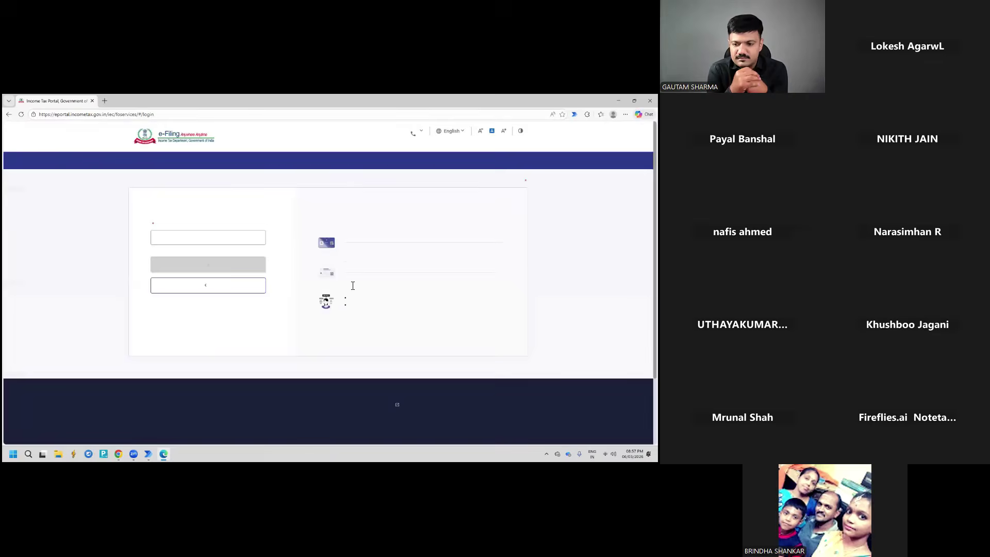
Log in to the e-Filing portal with the taxpayer's PAN and the pasted account password
left_click(208, 238)
key("Return")
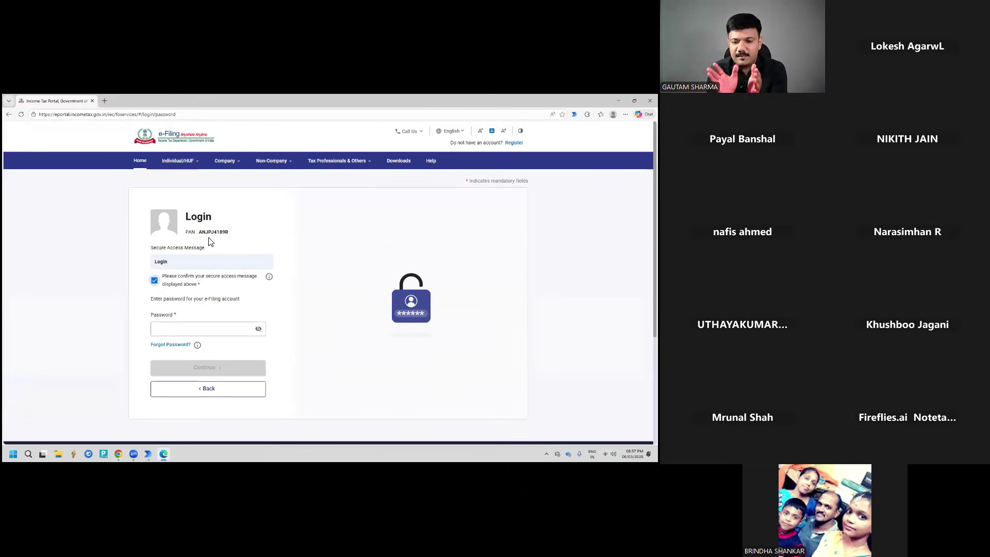
left_click(204, 328)
key("ctrl+v")
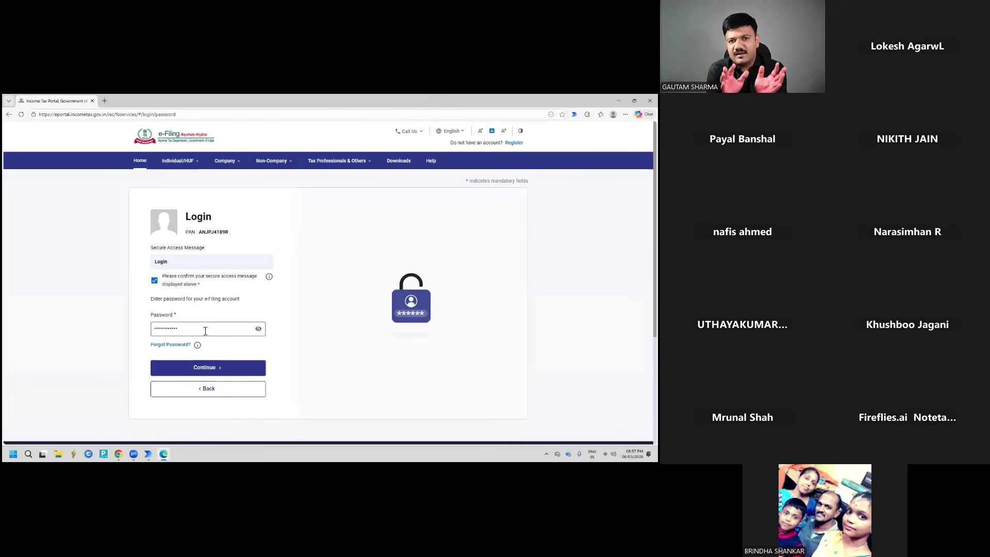
key("Return")
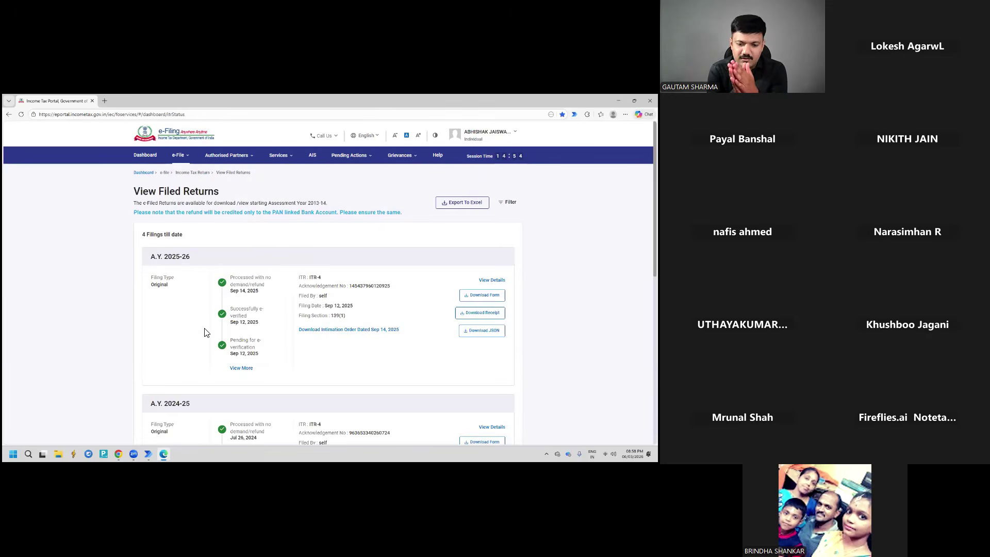
Search the page for 'Download', then scroll through the filed returns list
key("ctrl+f")
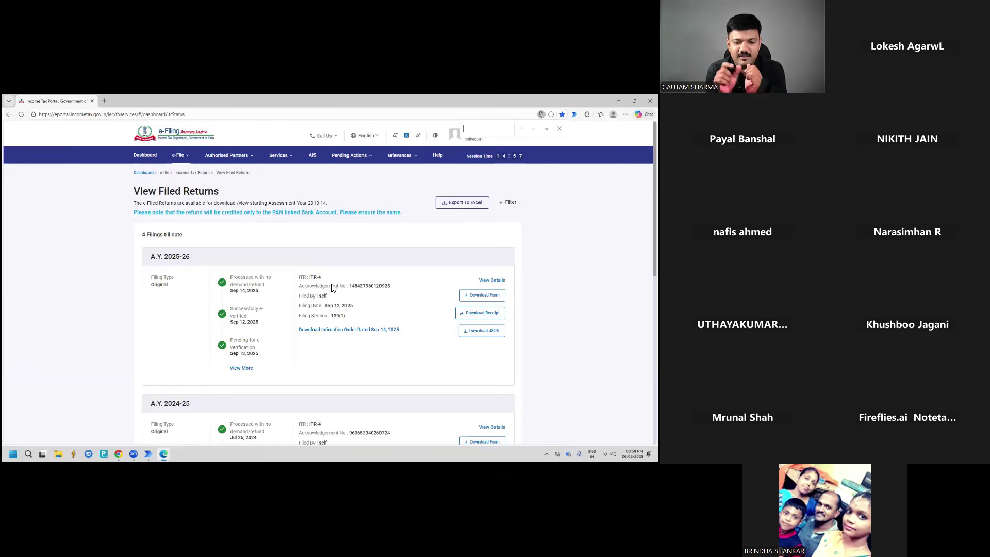
left_click(485, 131)
type("Downlo")
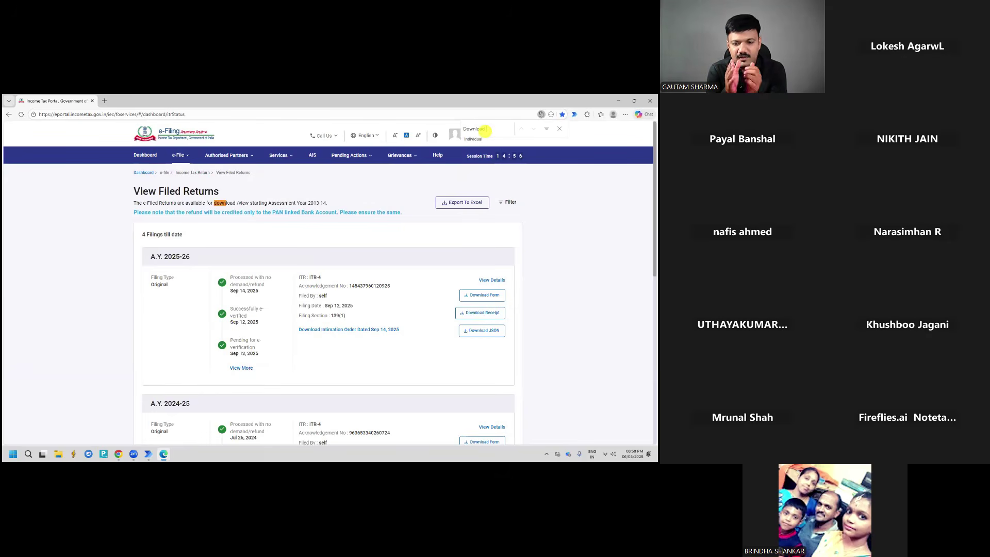
key("BackSpace")
key("BackSpace")
key("BackSpace")
key("BackSpace")
key("BackSpace")
key("BackSpace")
key("BackSpace")
key("BackSpace")
key("BackSpace")
scroll(332, 287, "down", 5)
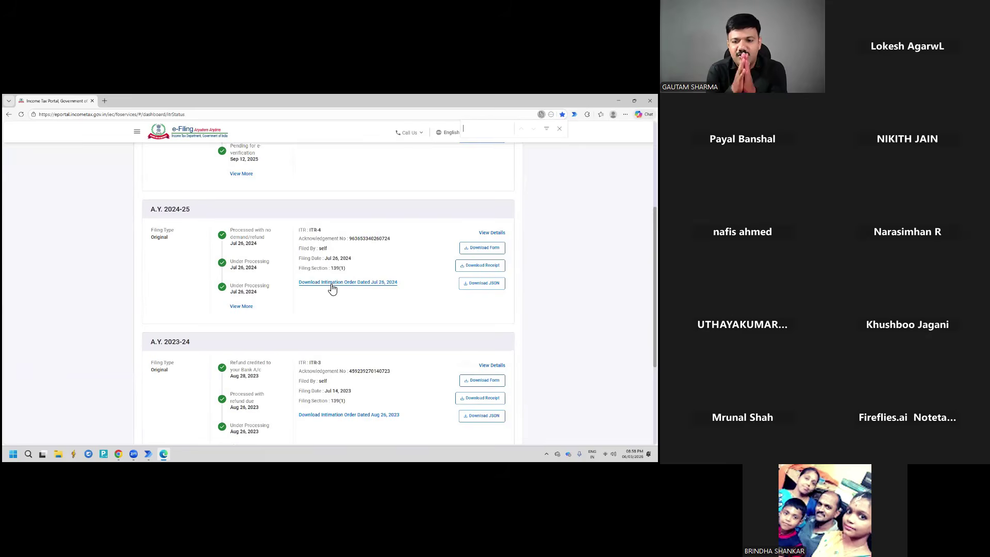
scroll(332, 287, "up", 5)
scroll(332, 287, "down", 6)
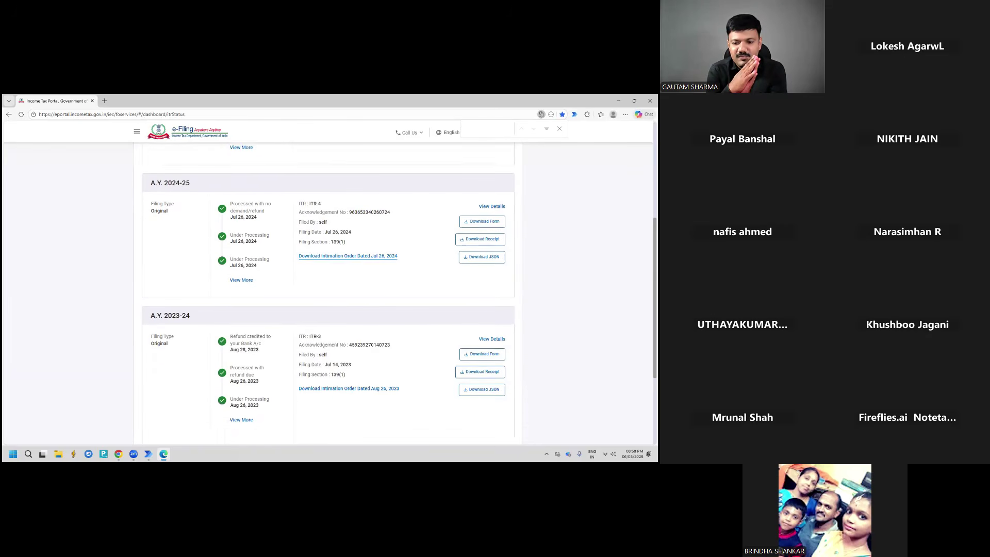
scroll(328, 290, "up", 1)
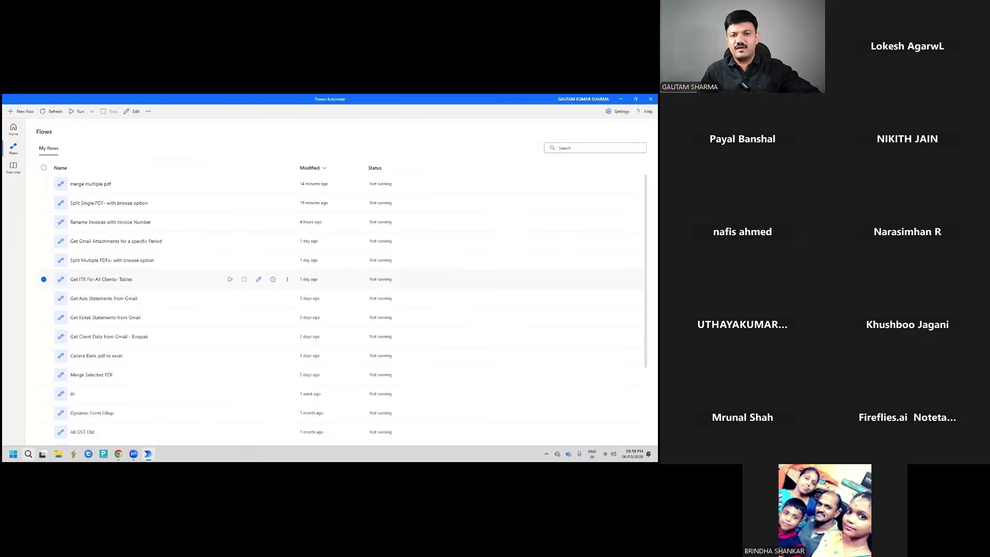
Show the desktop and check the ITR folder, which turns out to be empty
key("super+d")
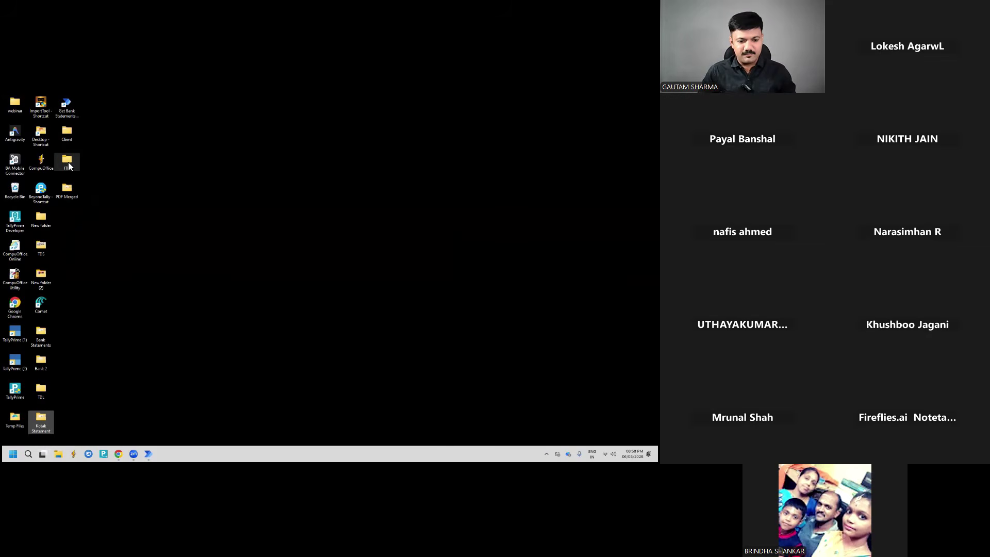
left_click(68, 164)
double_click(68, 164)
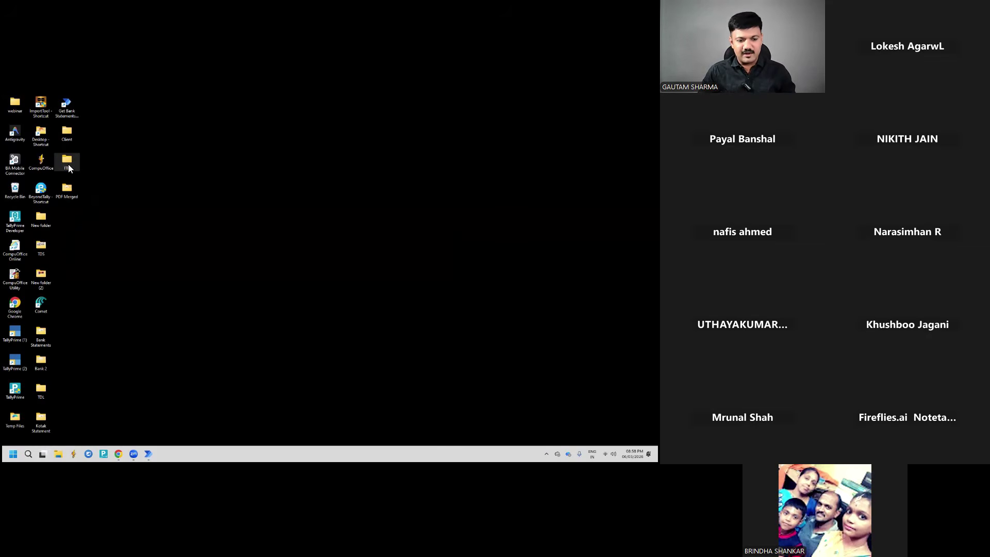
left_click(646, 98)
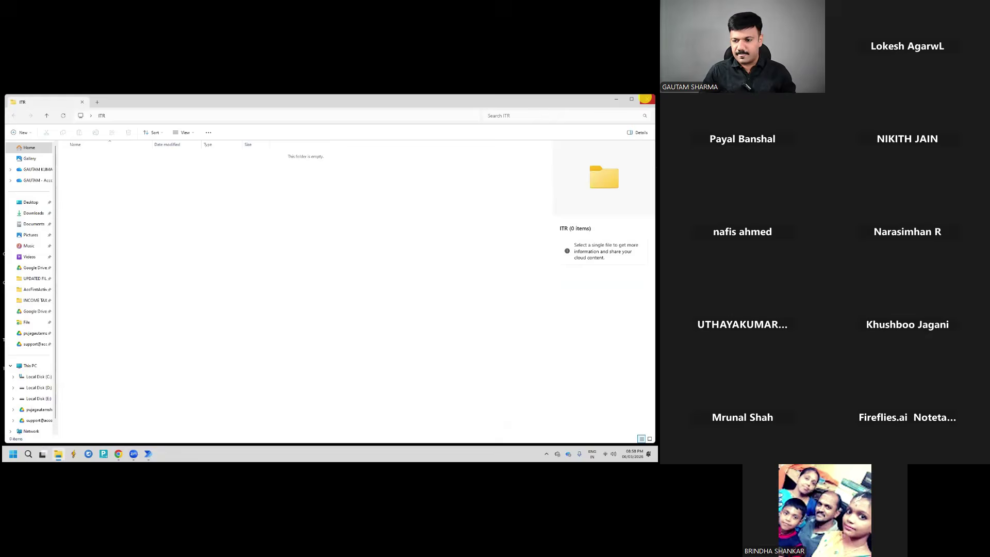
Browse the client's PDF subfolder sorted newest first, checking the challan and GSTR-3B files, then close it
left_click(72, 135)
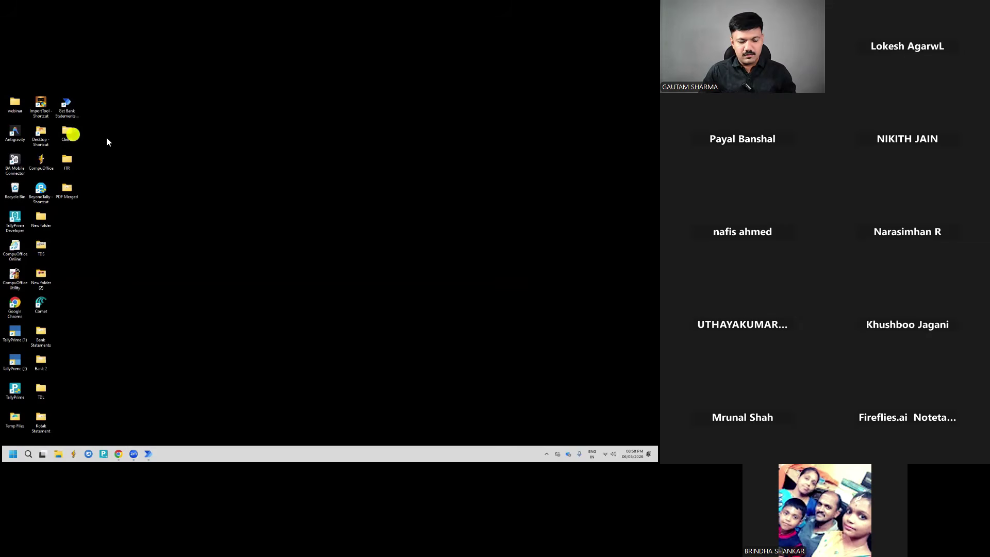
double_click(75, 128)
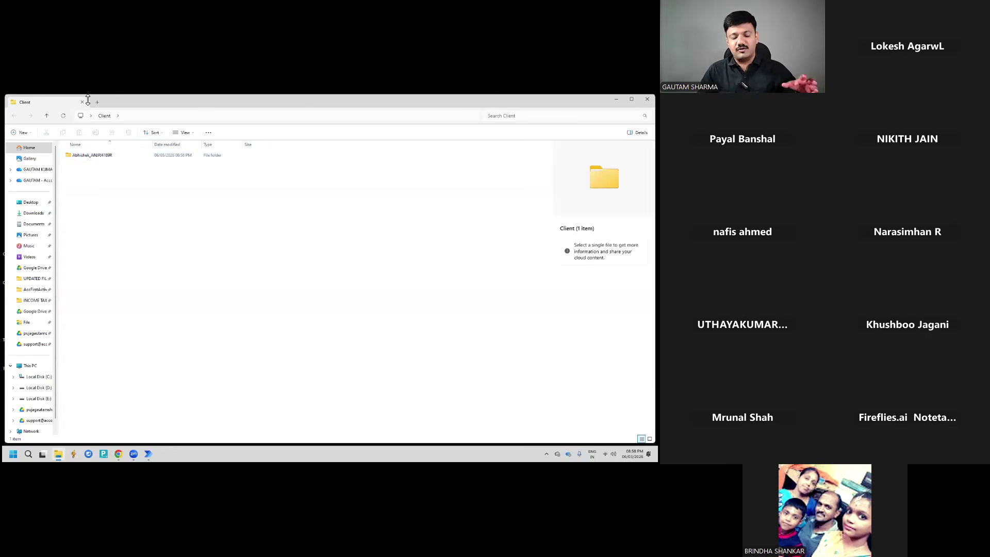
double_click(92, 155)
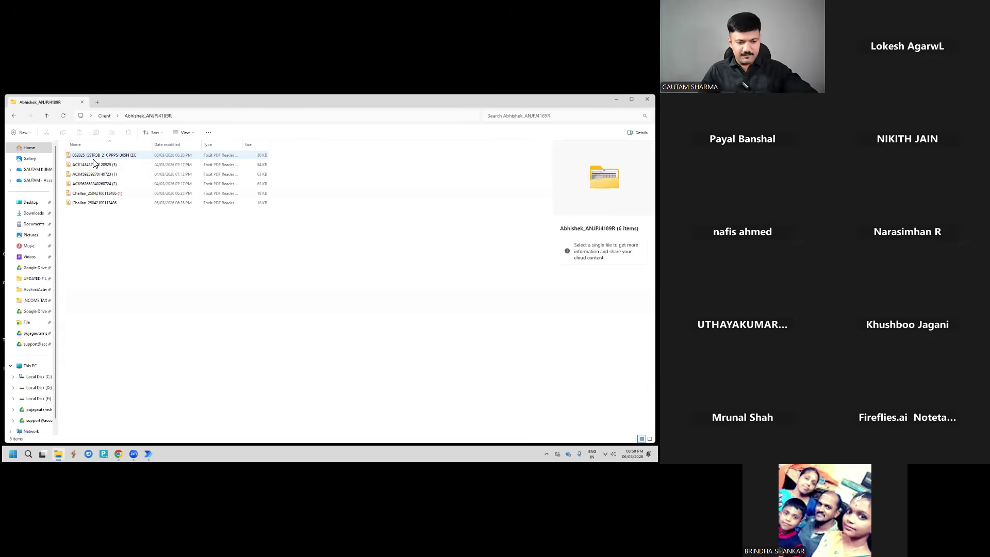
left_click(173, 145)
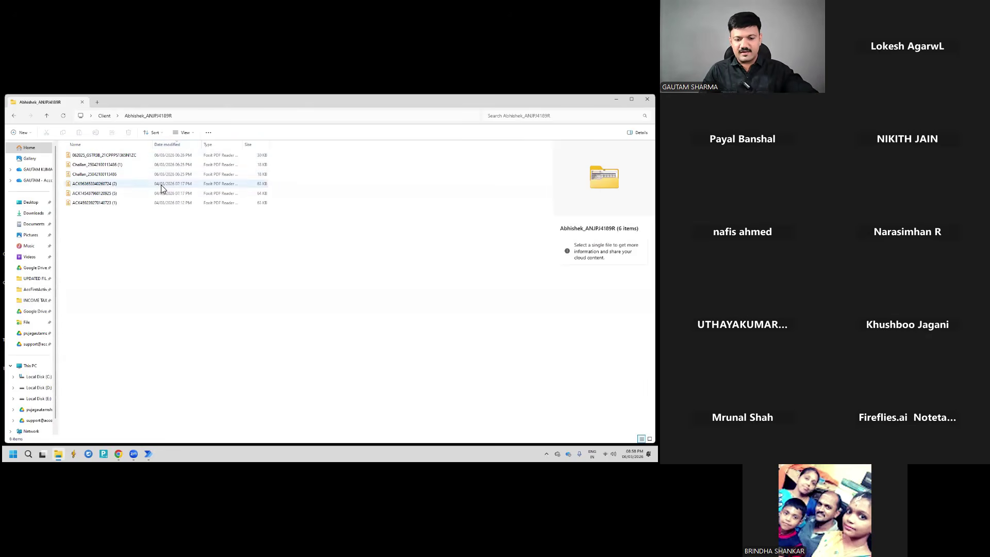
left_click(111, 164)
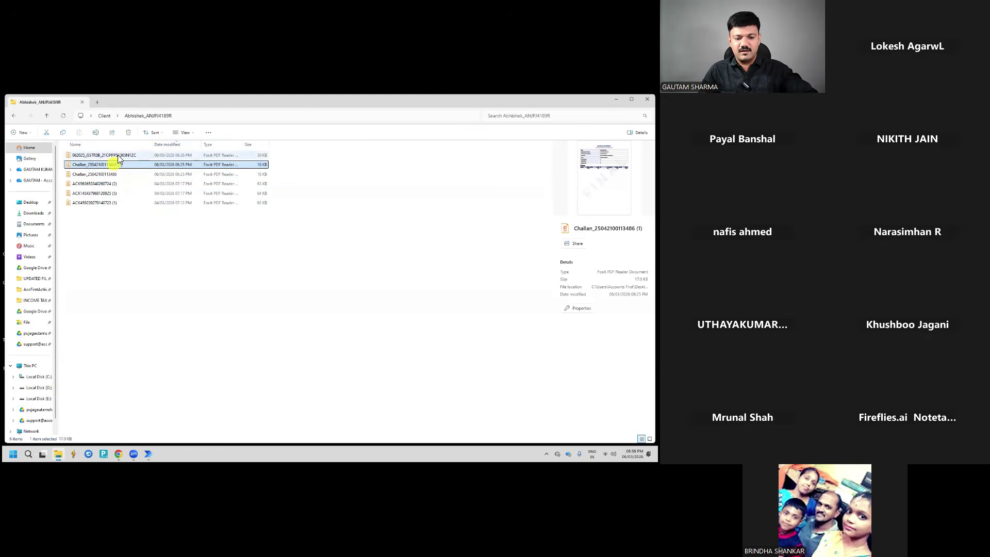
left_click(116, 154)
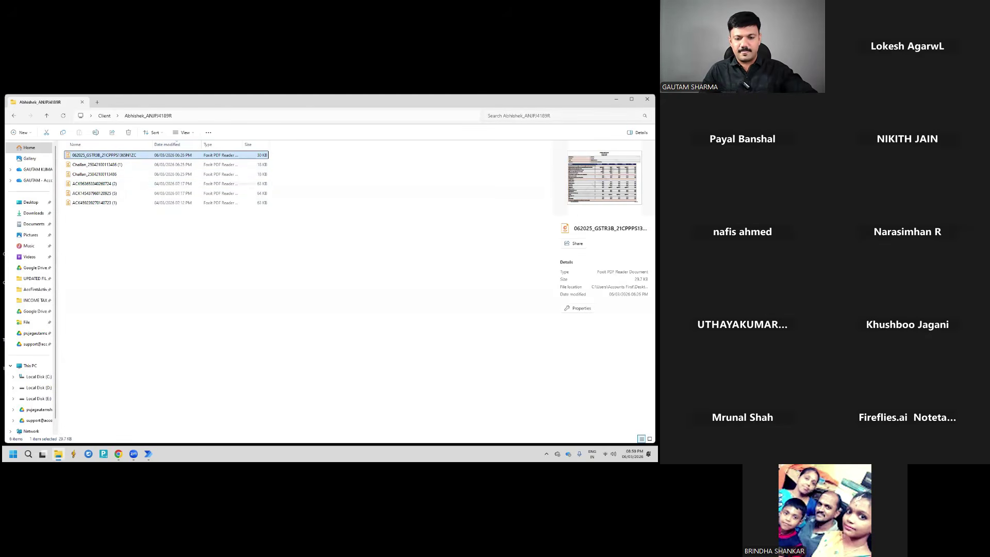
left_click(646, 99)
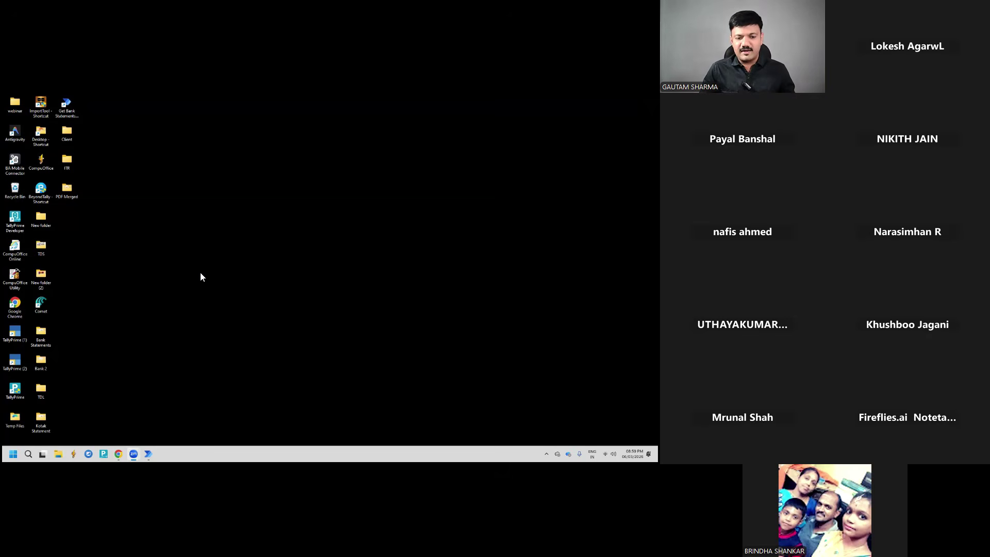
Open a new Chrome tab and pick the Yahoo Finance link from clipboard history
key("alt+Tab")
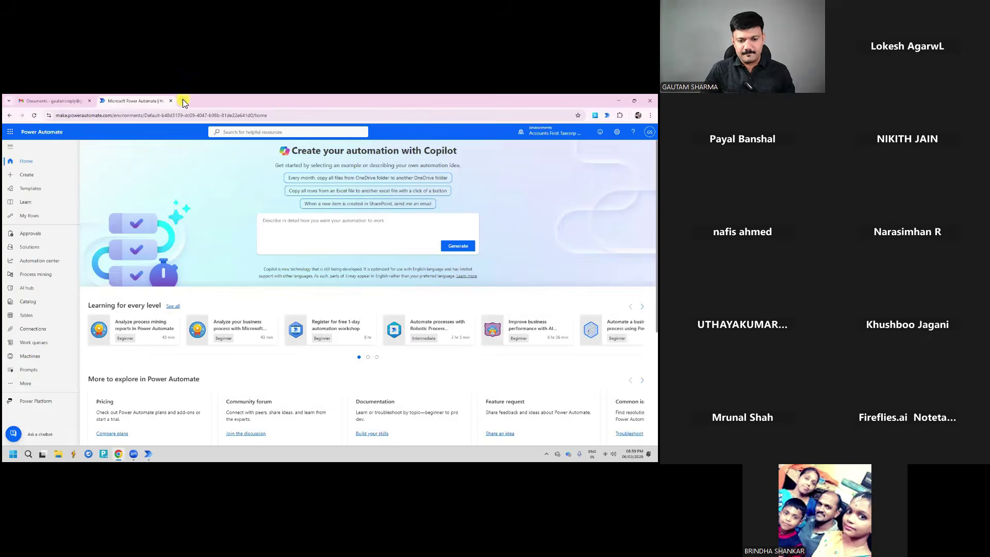
left_click(182, 100)
key("super")
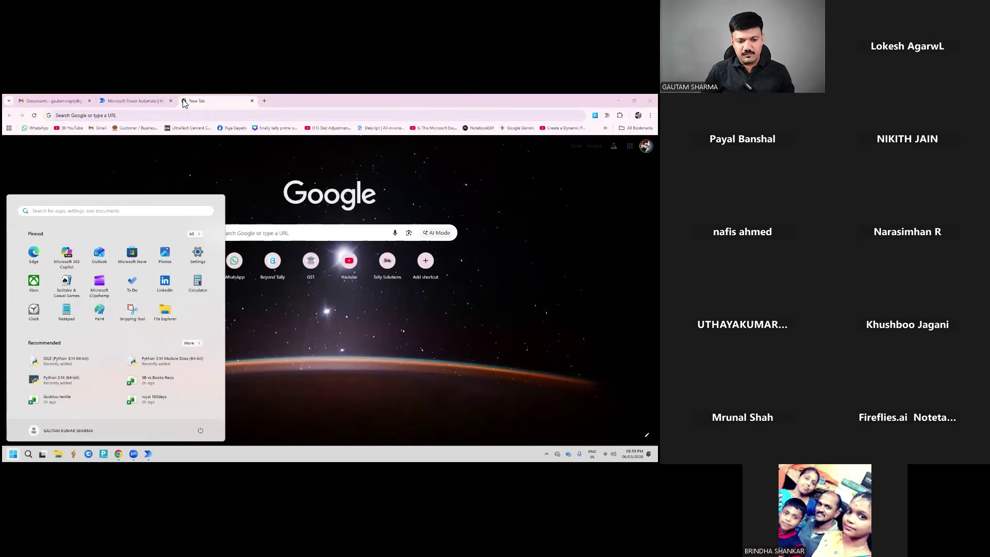
key("super+v")
key("Down")
key("Down")
key("Down")
key("Down")
key("Down")
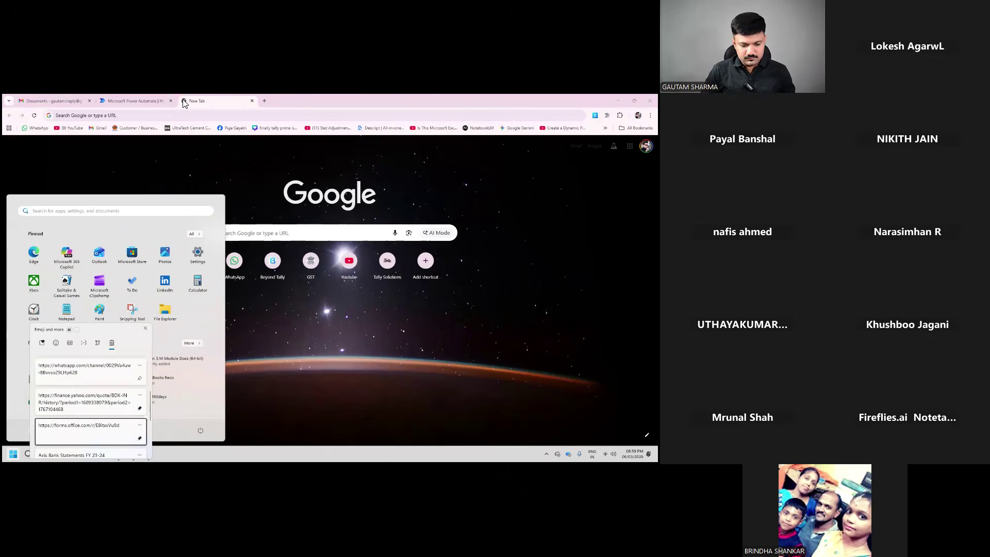
key("Up")
key("Return")
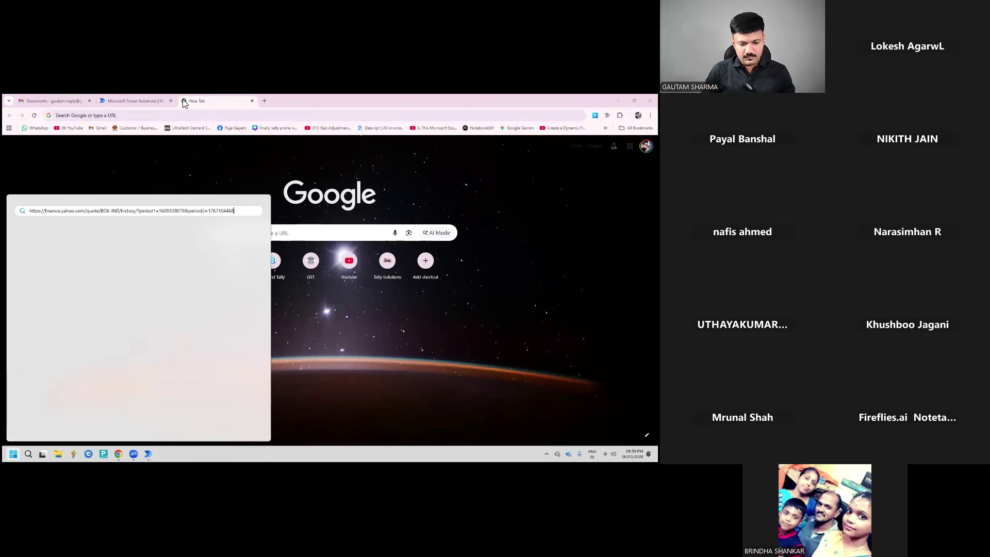
left_click(184, 104)
Paste the saved clipboard entry into the Chrome address bar, then minimize Power Automate
left_click(128, 115)
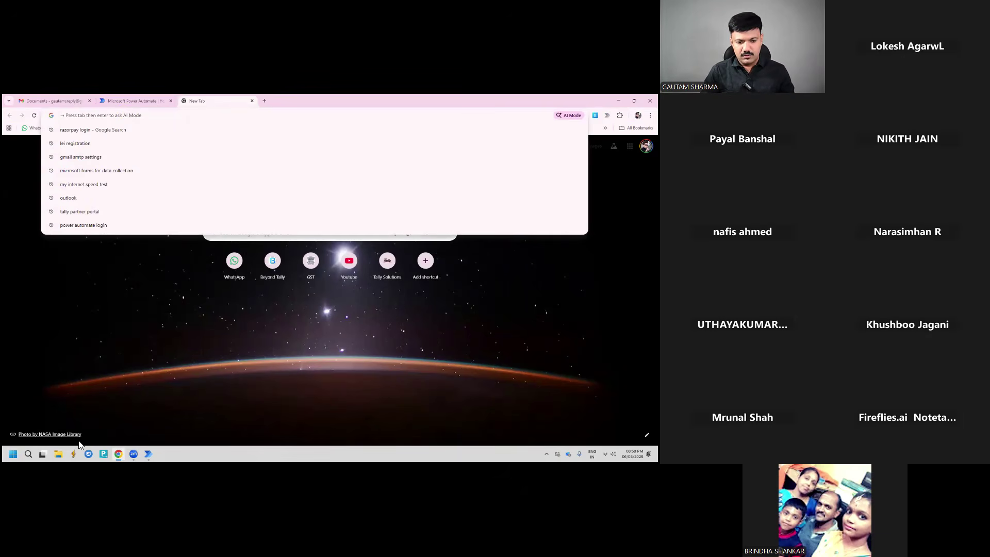
key("Down")
key("Down")
key("super+v")
left_click(150, 178)
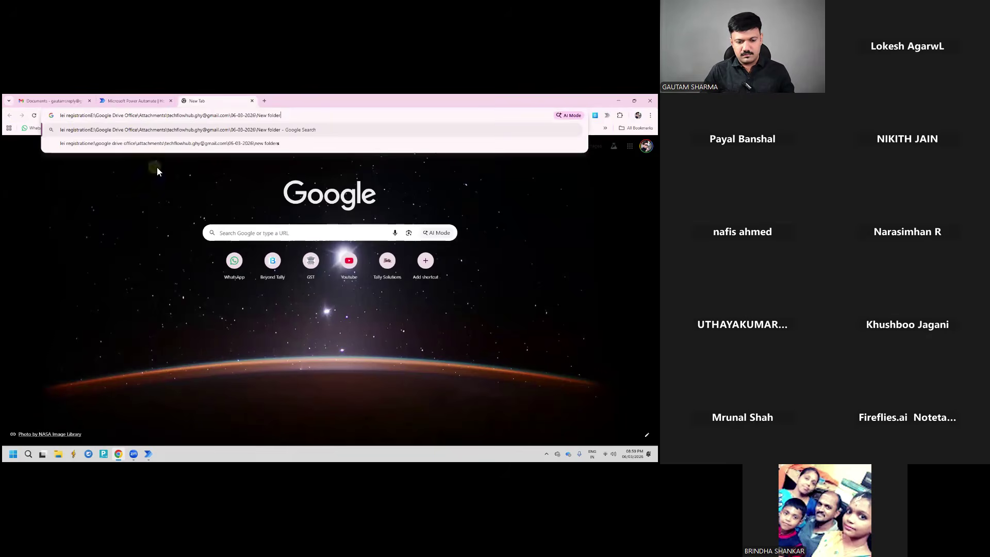
key("alt+Tab")
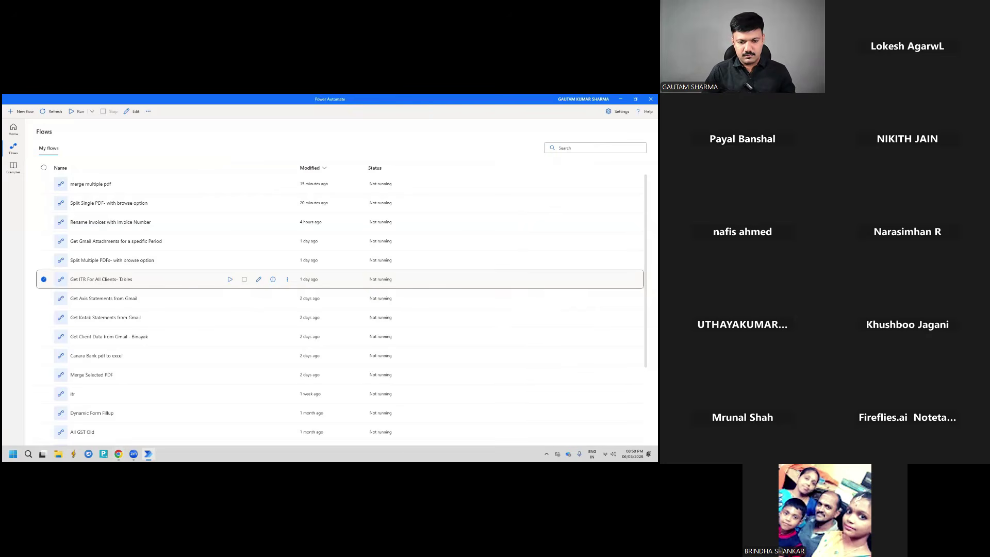
left_click(621, 98)
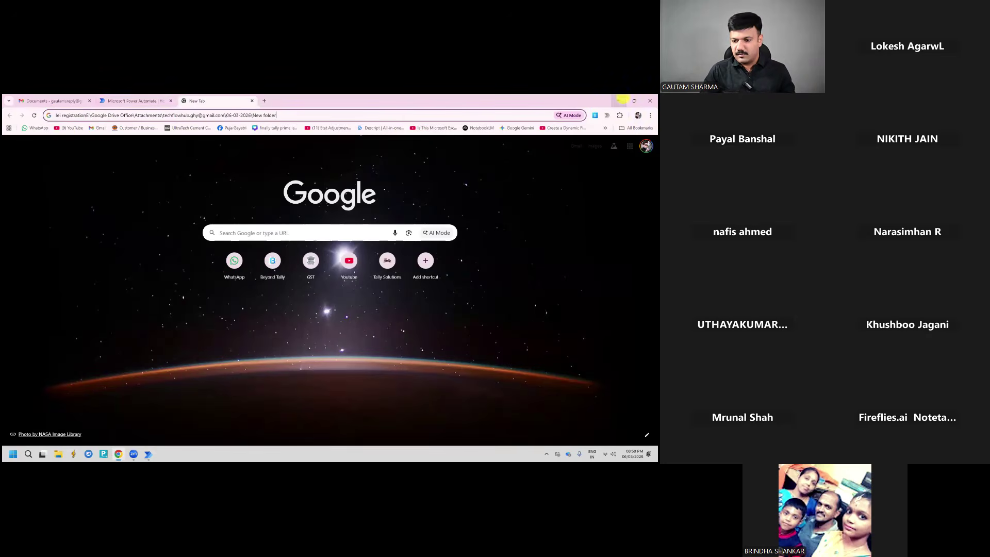
In another new tab, paste the Yahoo Finance link and load the BDX-INR history page
left_click(264, 101)
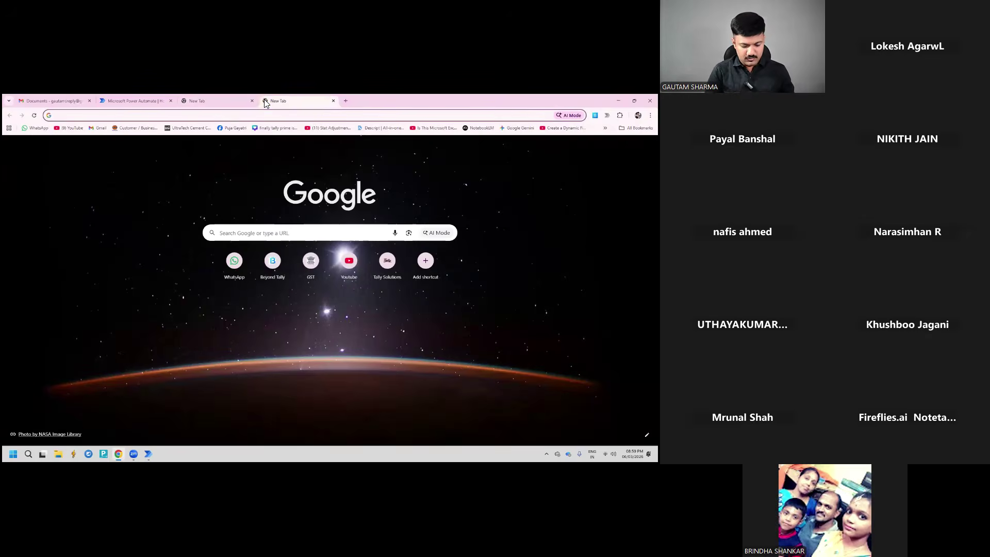
key("super+v")
key("Down")
key("Down")
key("Down")
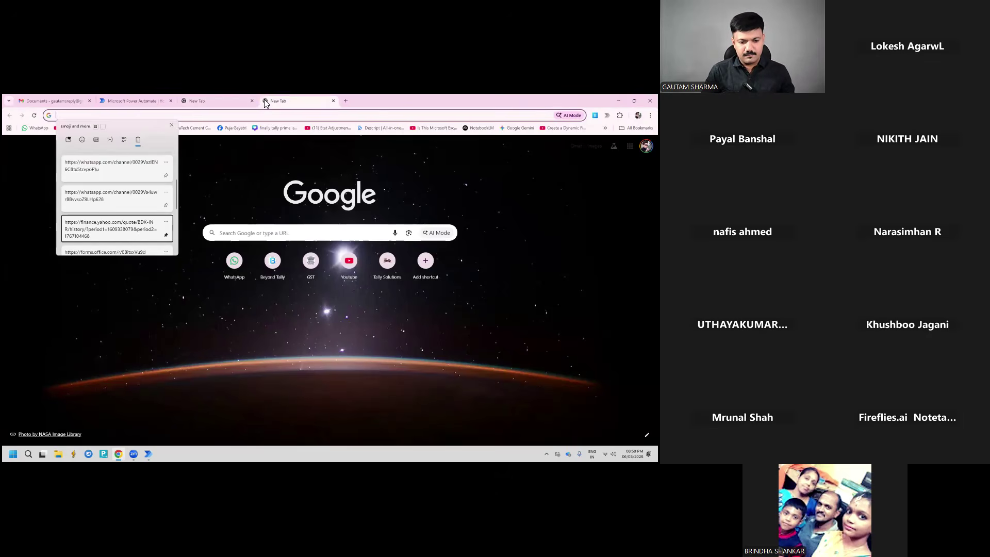
key("Return")
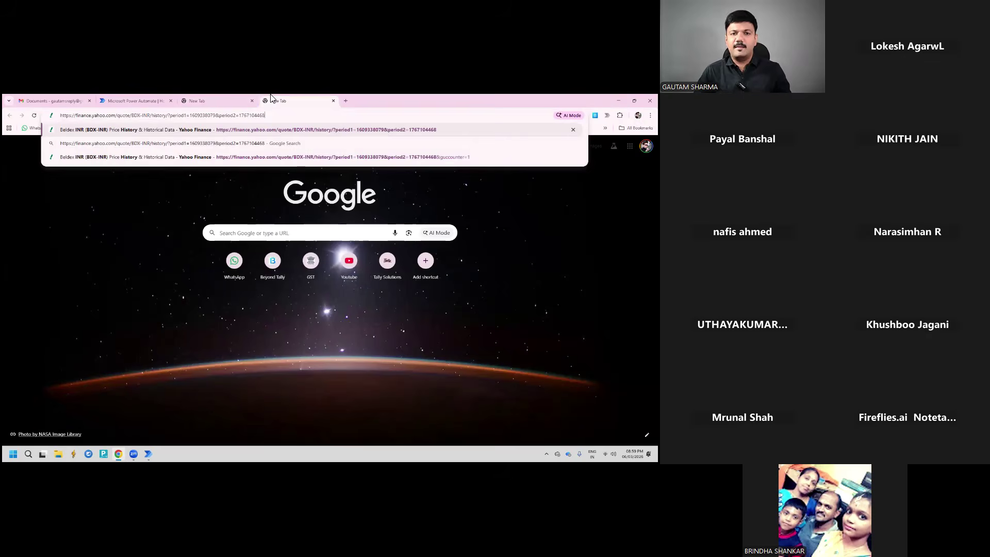
key("Return")
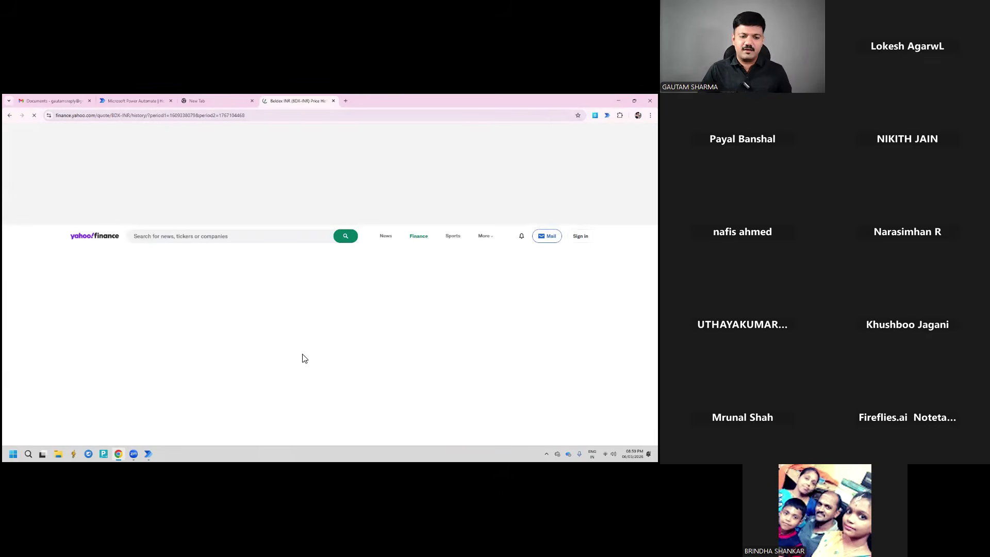
Review the loaded BDX-INR historical price table and the page's web address
scroll(242, 278, "down", 5)
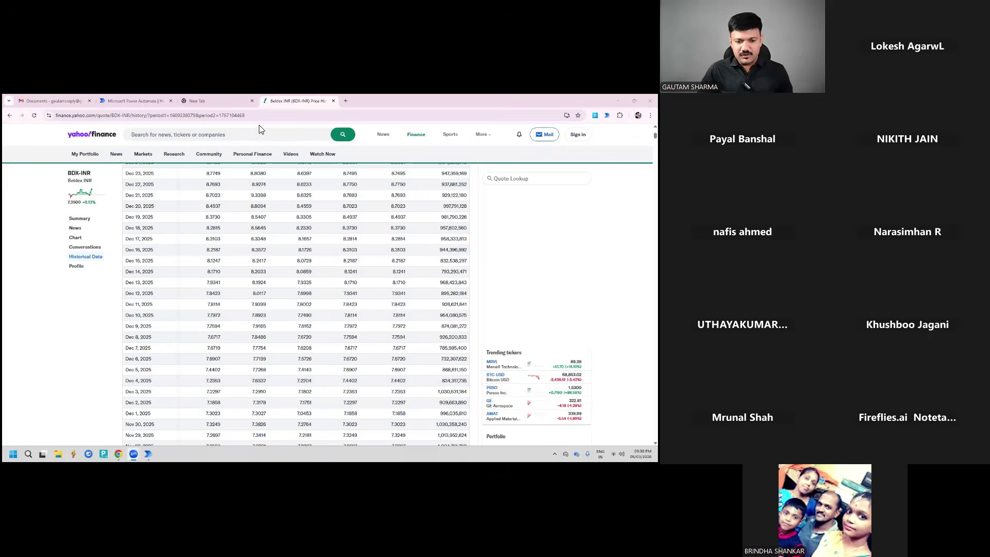
left_click(253, 115)
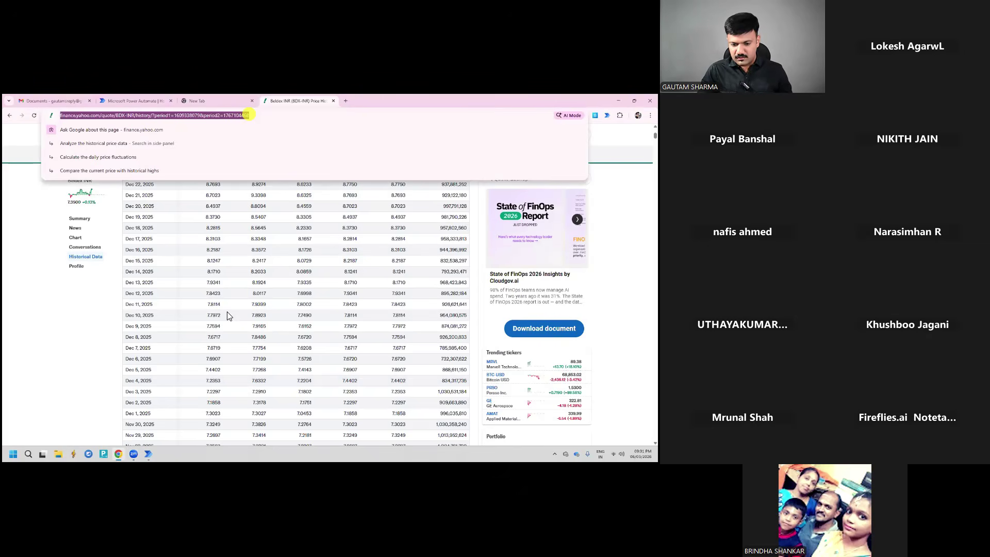
left_click(356, 247)
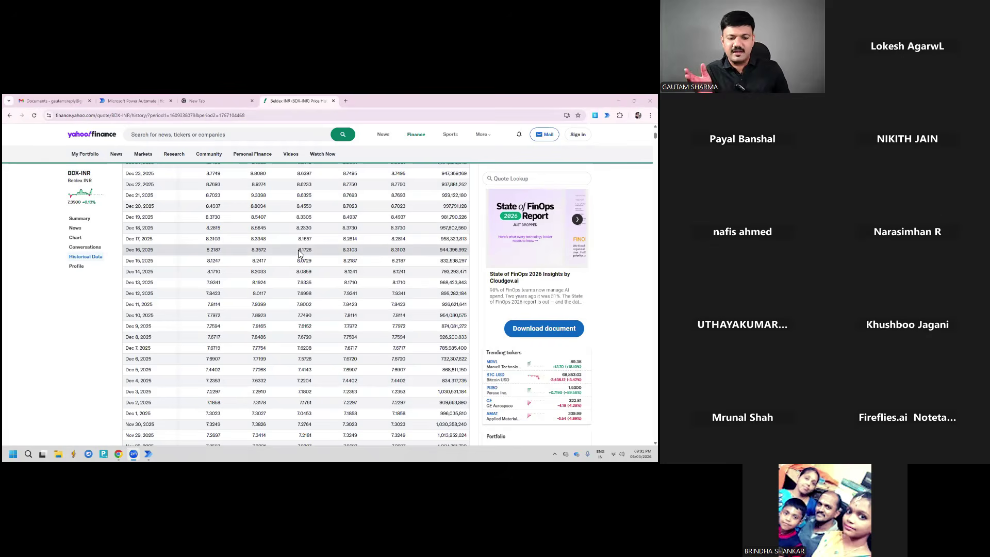
right_click(170, 209)
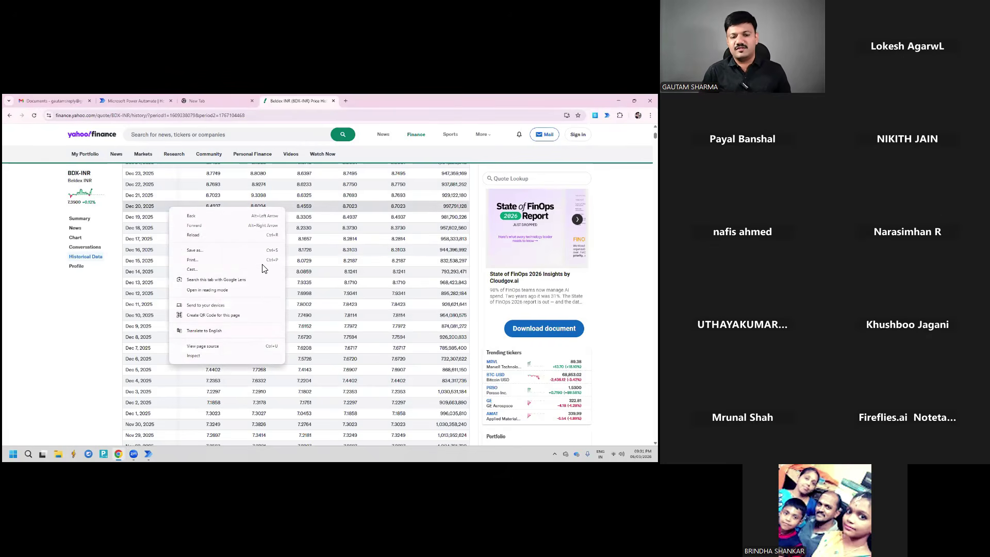
scroll(262, 268, "up", 4)
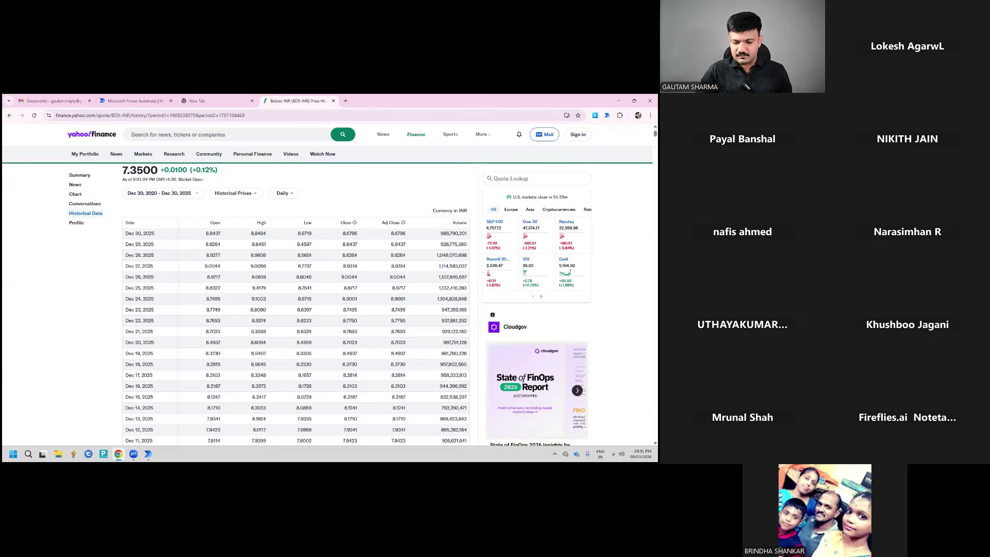
Bring Power Automate's My flows list back to the front
left_click(150, 456)
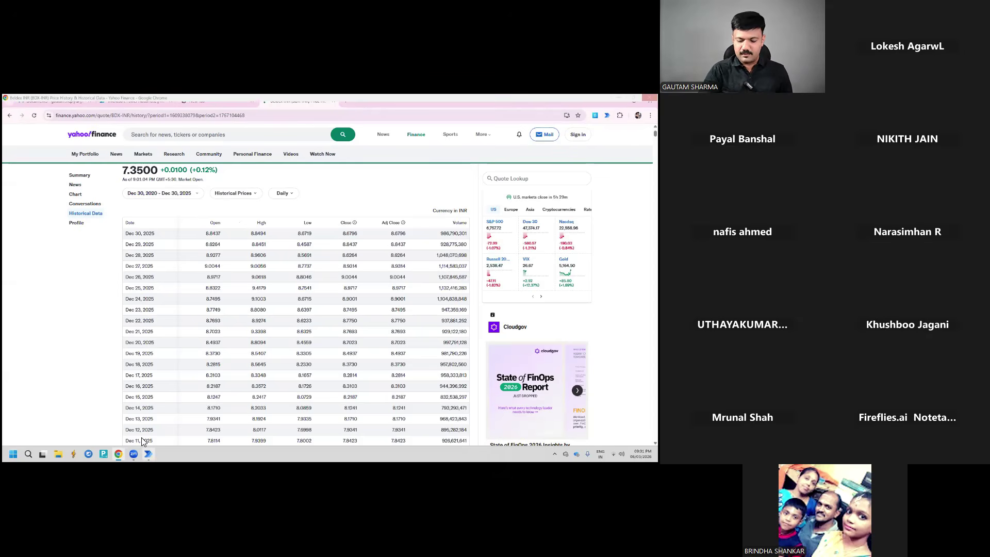
left_click(143, 440)
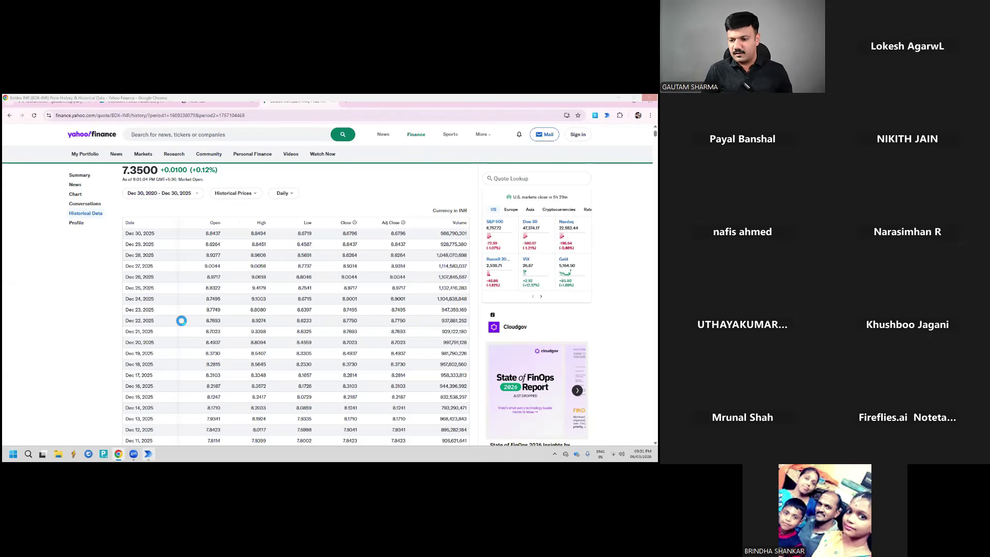
key("alt+Tab")
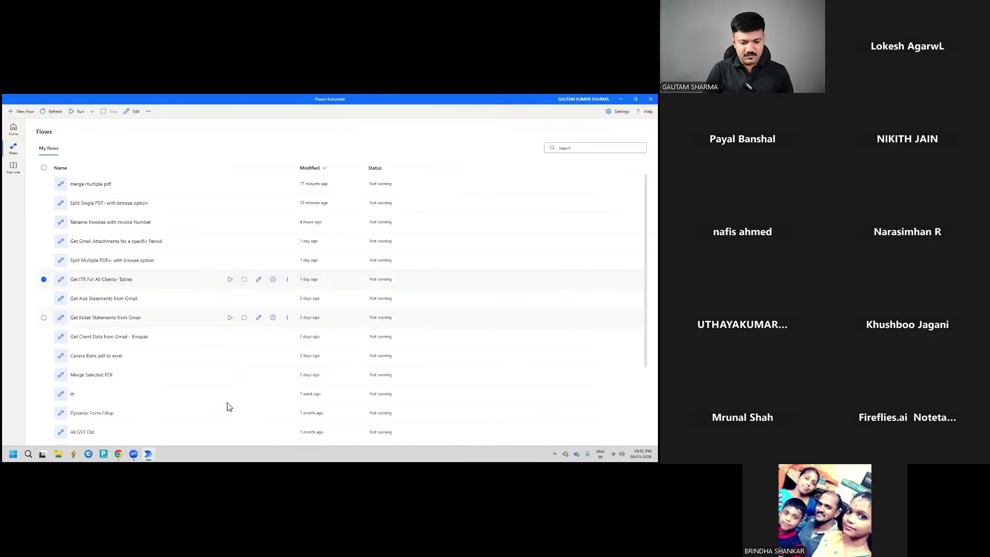
Scroll the flows list and open the 'test' flow in the flow designer
scroll(229, 407, "down", 3)
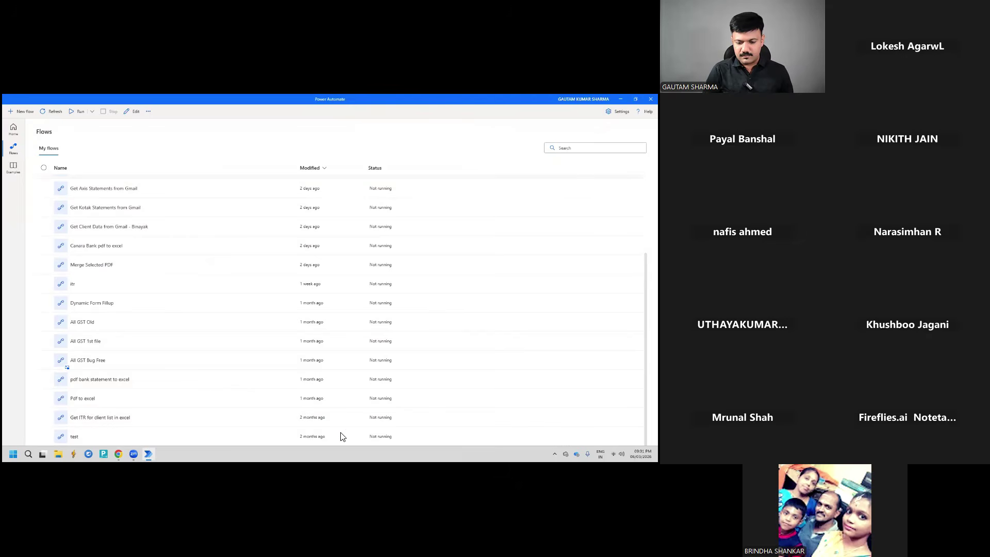
double_click(123, 437)
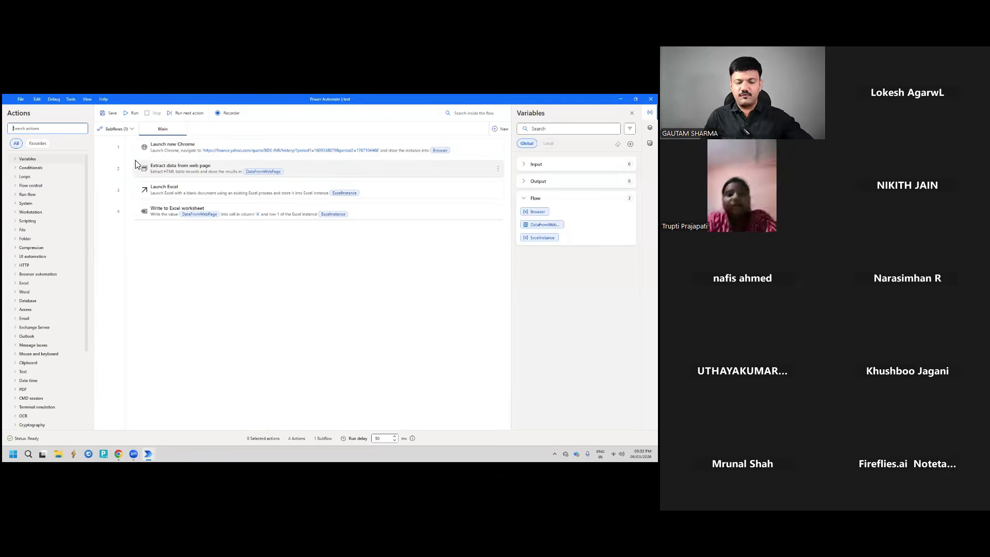
double_click(167, 150)
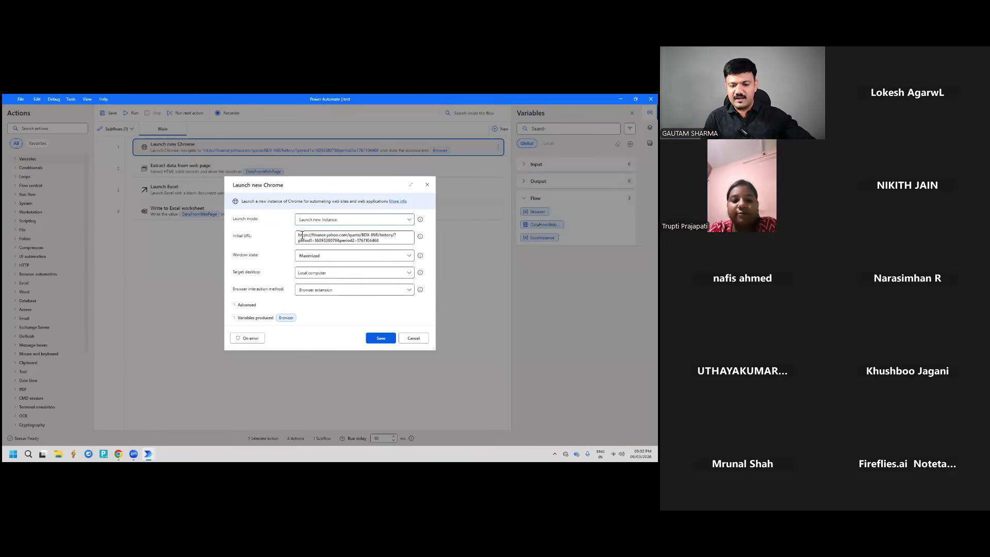
left_click_drag(297, 236, 383, 243)
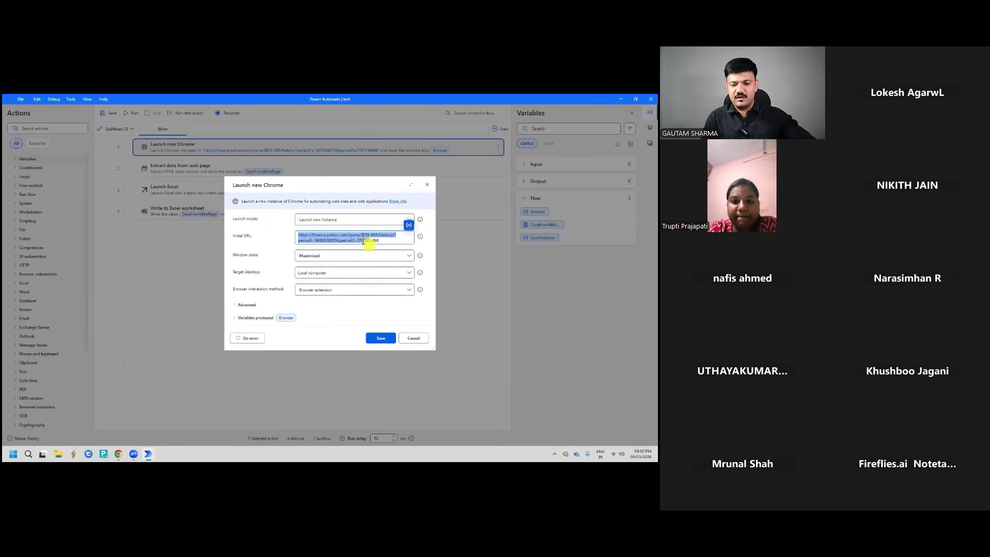
left_click(372, 240)
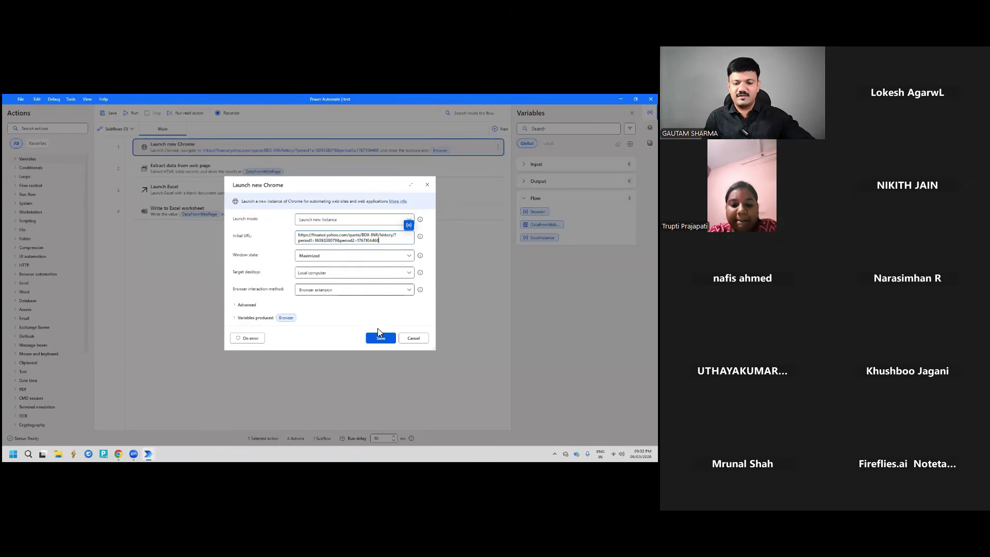
left_click(413, 338)
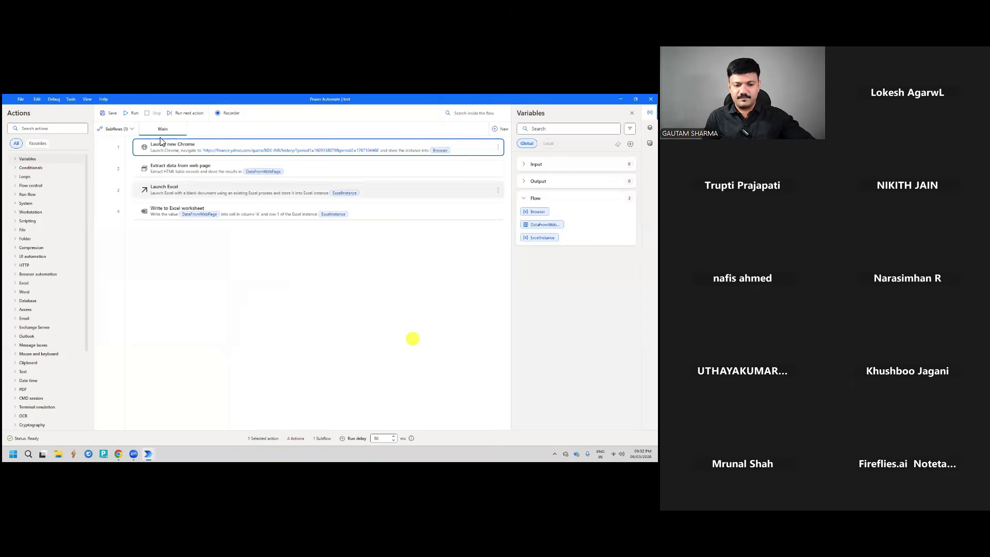
double_click(177, 171)
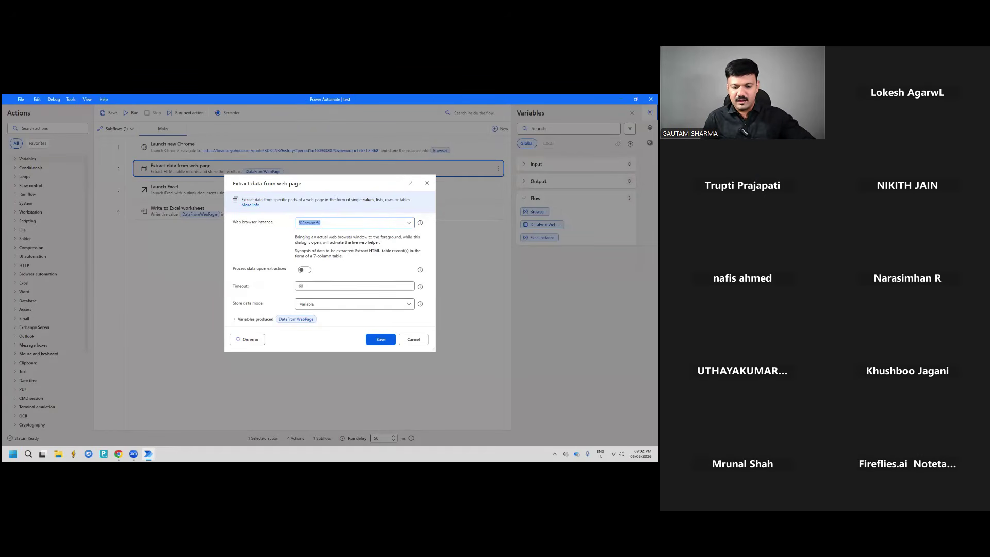
left_click(414, 339)
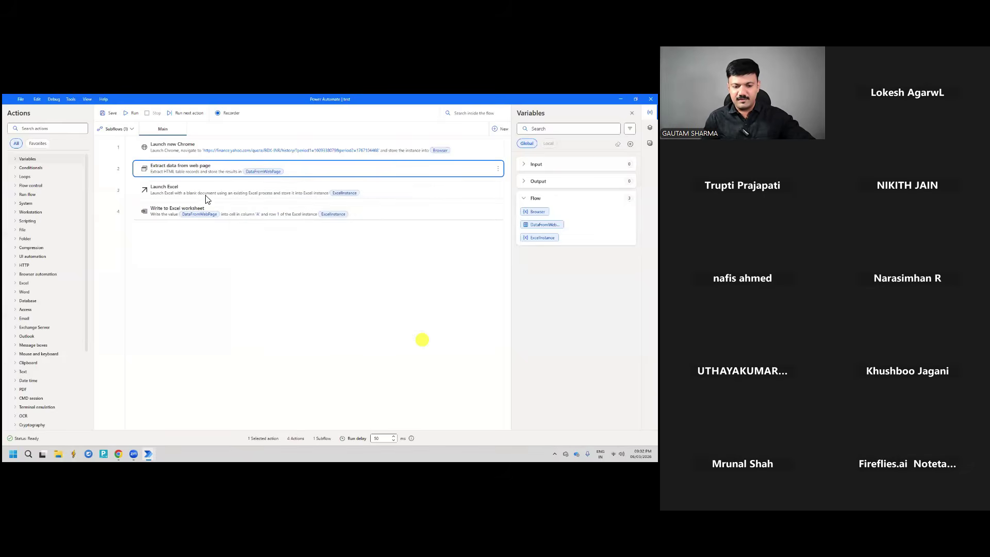
double_click(172, 192)
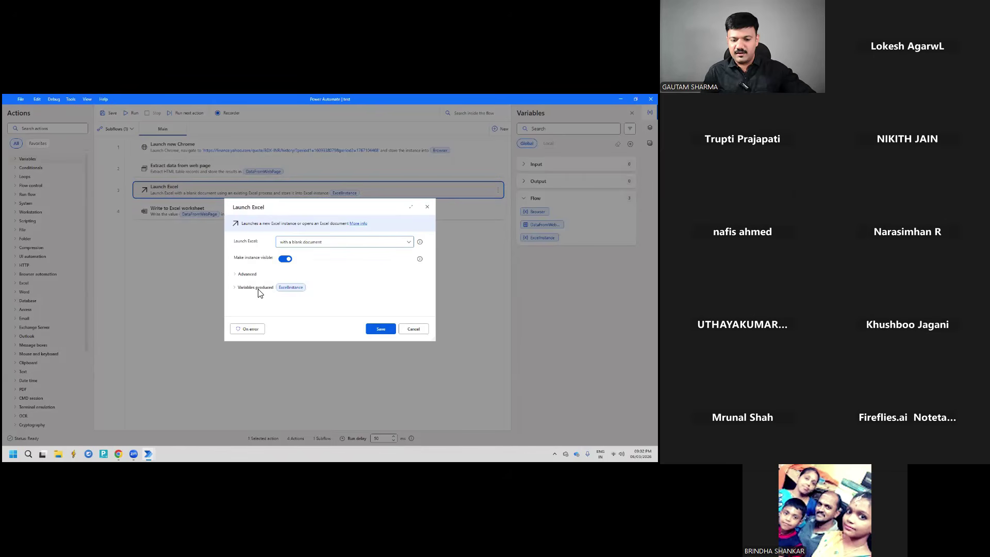
left_click(235, 273)
scroll(309, 291, "down", 1)
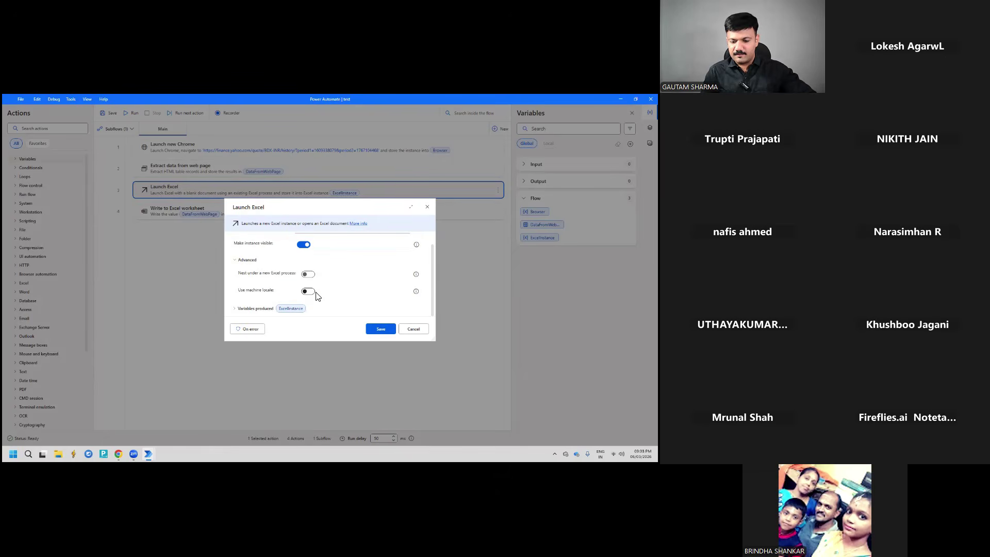
left_click(235, 260)
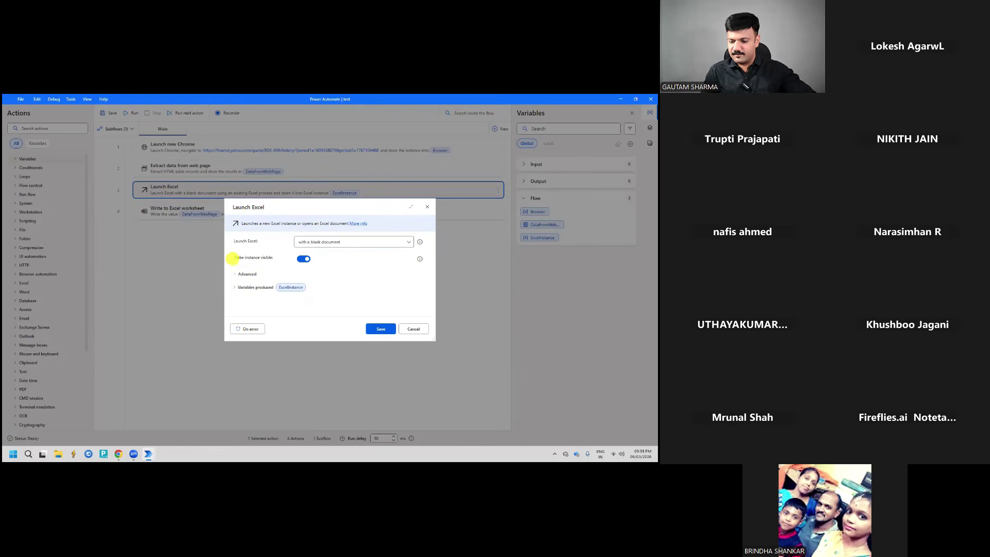
left_click(408, 328)
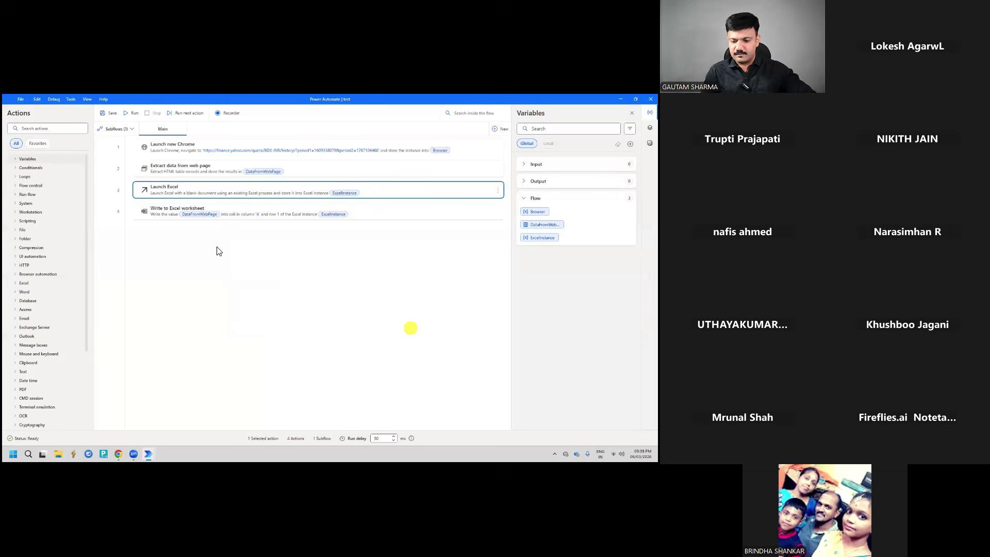
left_click(232, 216)
double_click(232, 216)
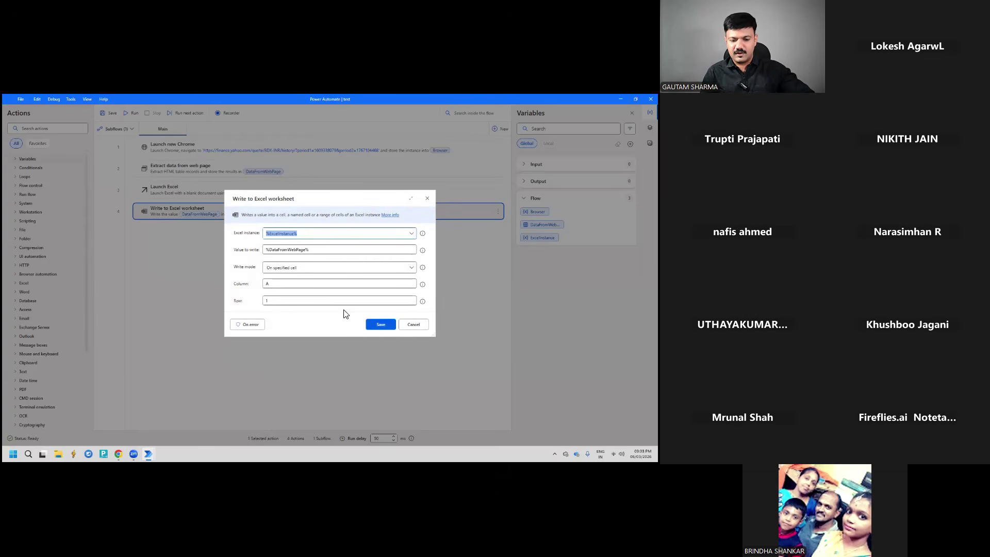
key("Escape")
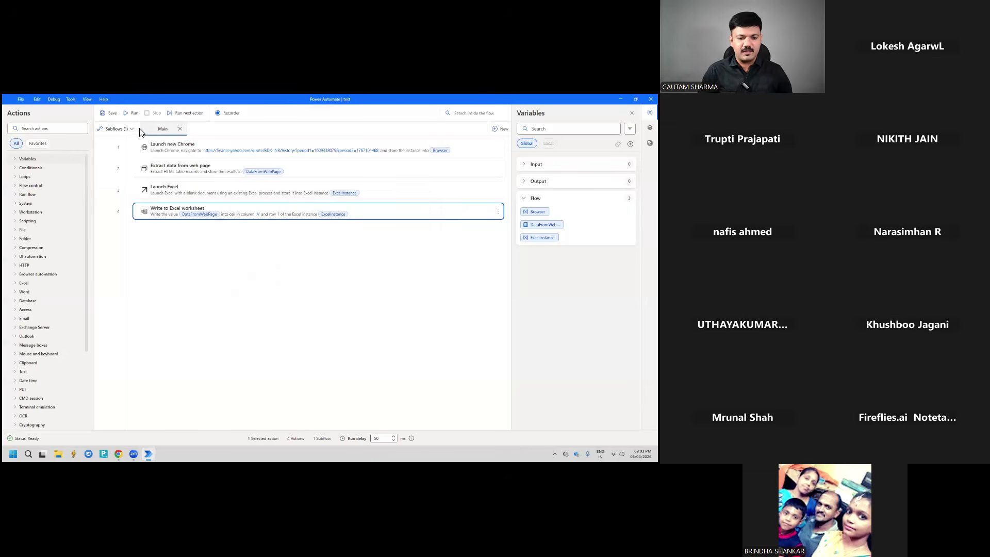
Run the four-action test flow until the 1827-row price table fills Excel's Book1
left_click(133, 113)
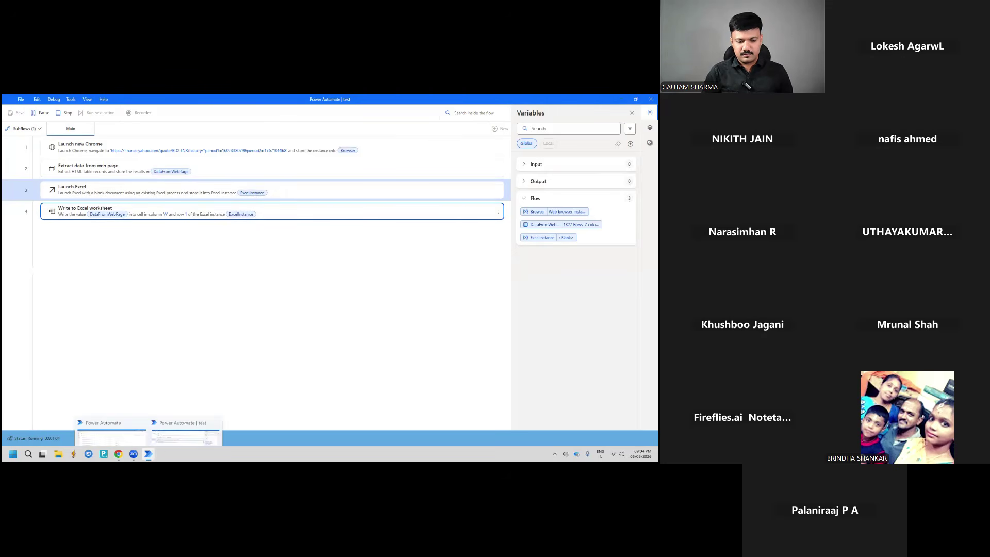
mouse_move(166, 452)
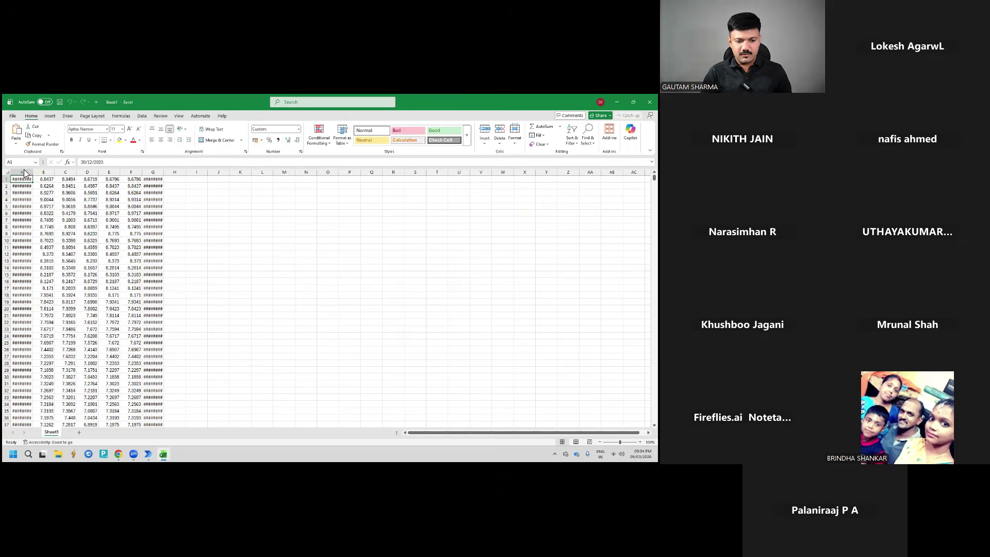
Autofit columns A and G and confirm the data ends at row 1827
double_click(33, 173)
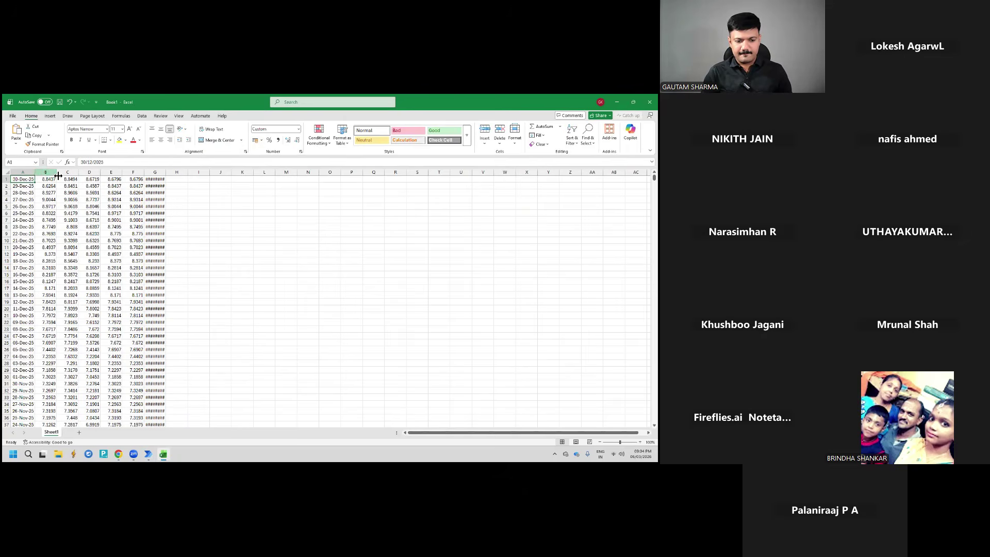
double_click(167, 172)
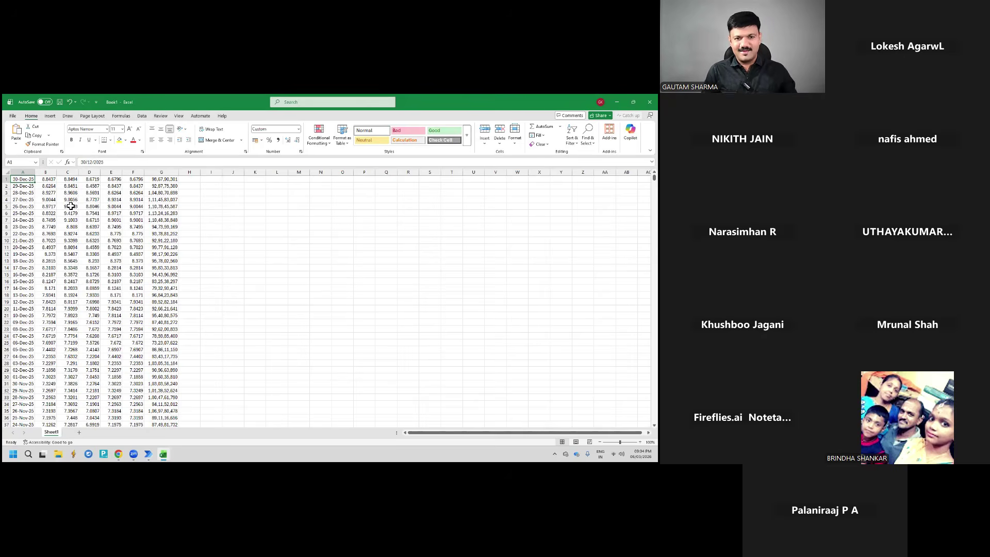
scroll(66, 212, "down", 5)
scroll(67, 212, "down", 17)
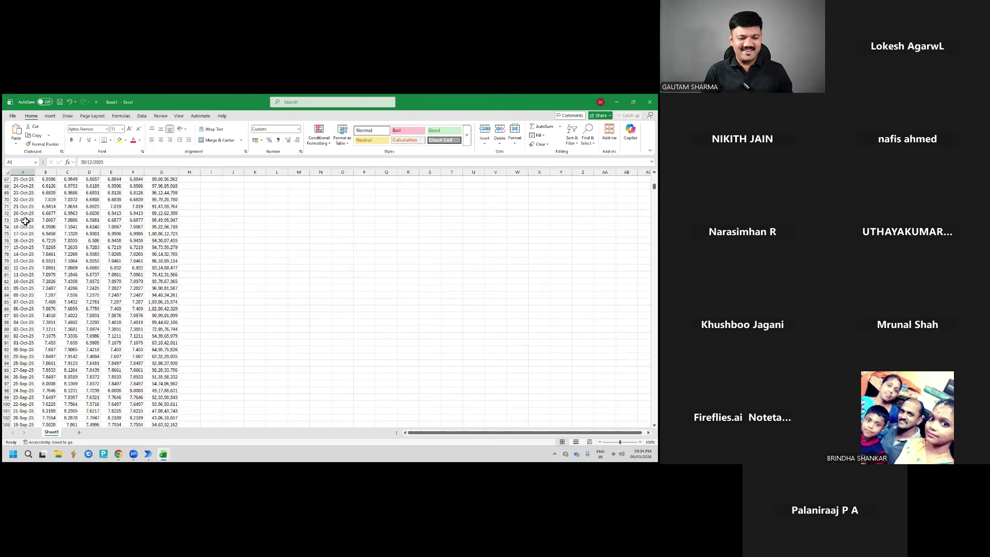
key("ctrl+Down")
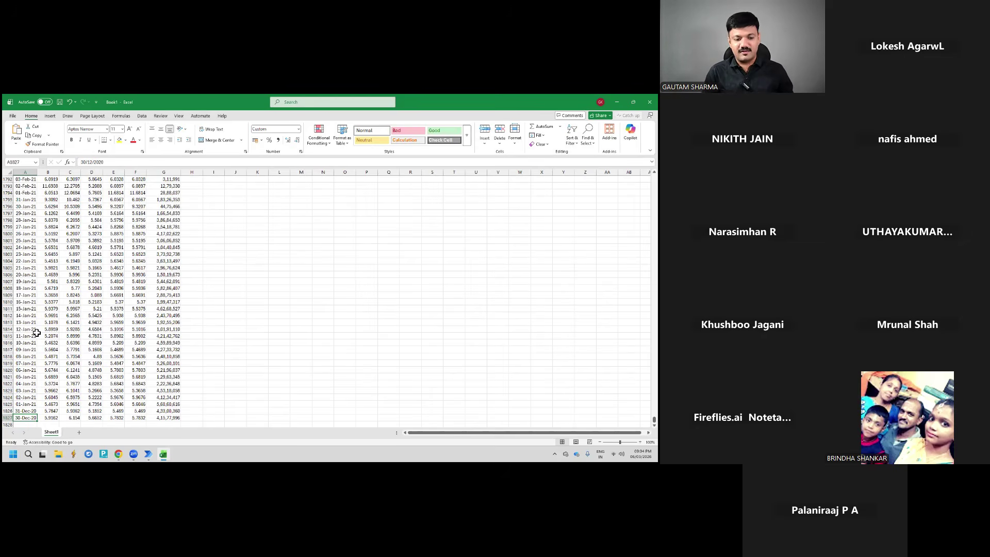
Restore the Excel window to full screen and close the Book1 workbook
key("super+Up")
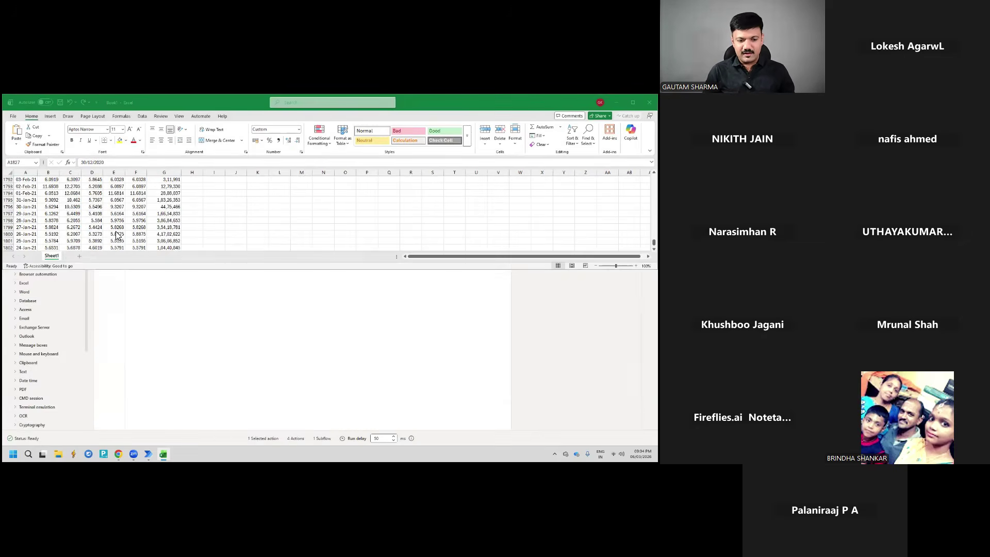
key("Down")
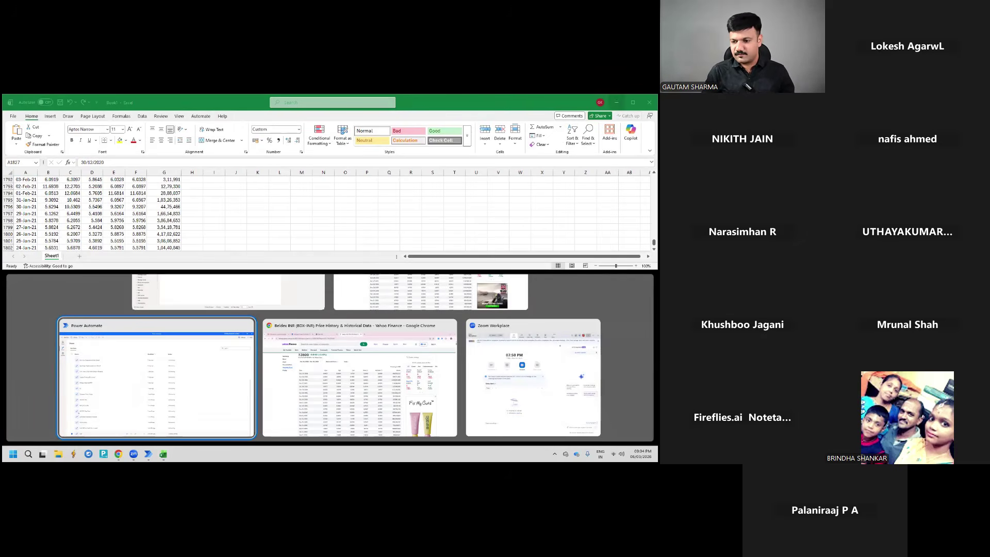
left_click(633, 102)
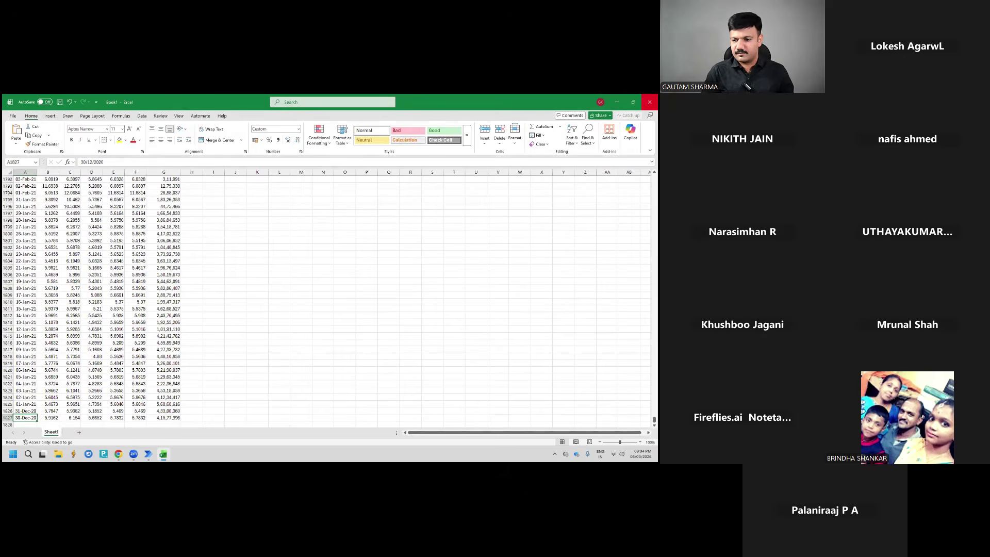
left_click(649, 101)
Discard Book1 without saving, close the flow's Chrome window, and return to the original Yahoo Finance window
left_click(355, 311)
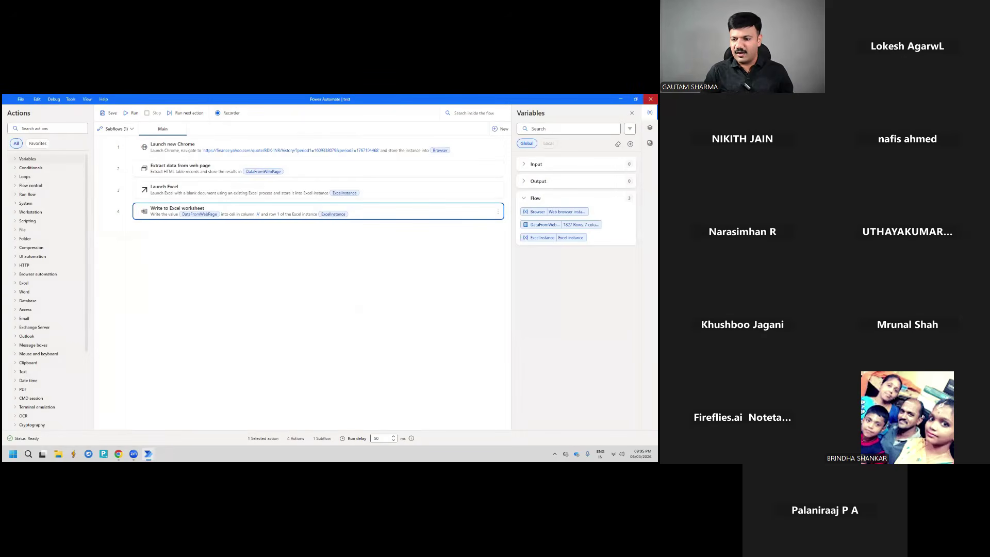
left_click(119, 454)
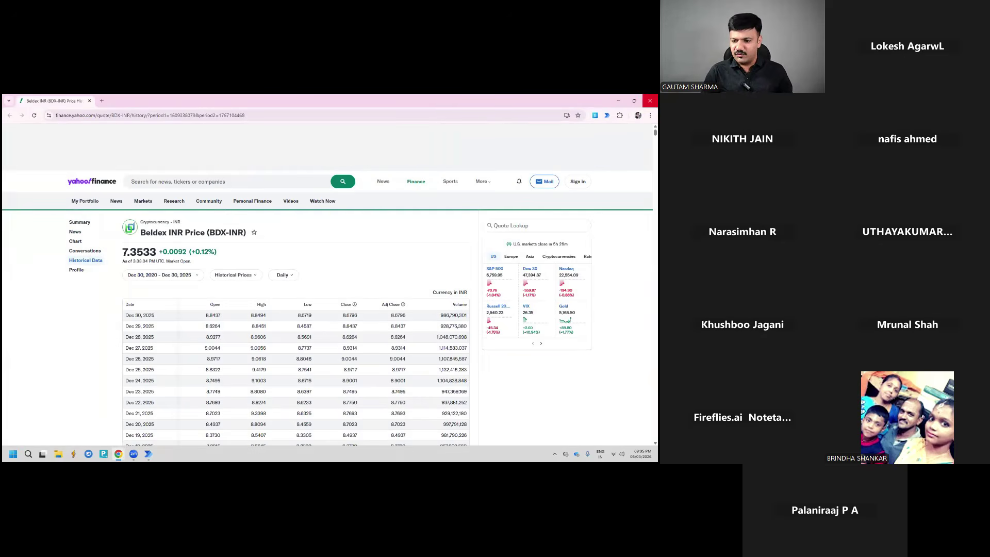
left_click(649, 100)
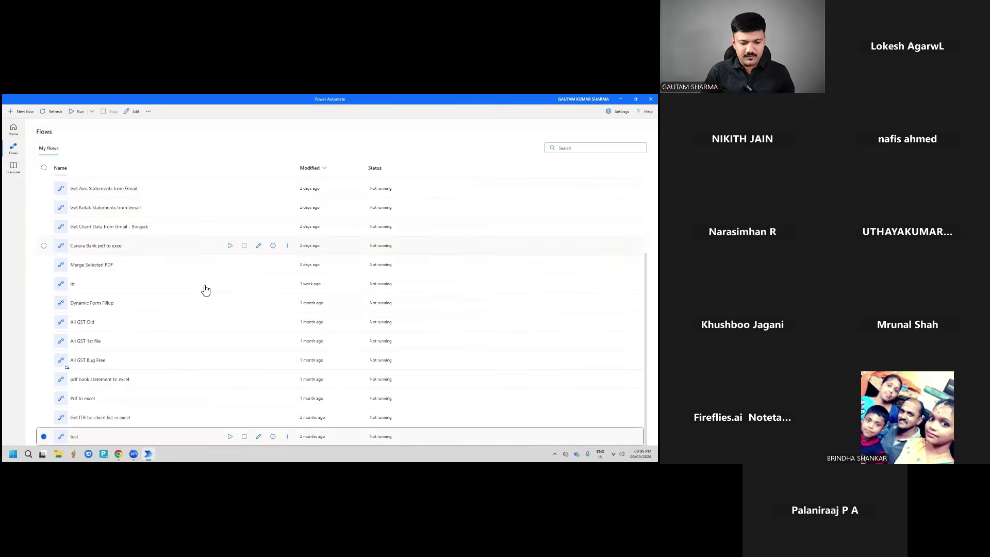
left_click(119, 454)
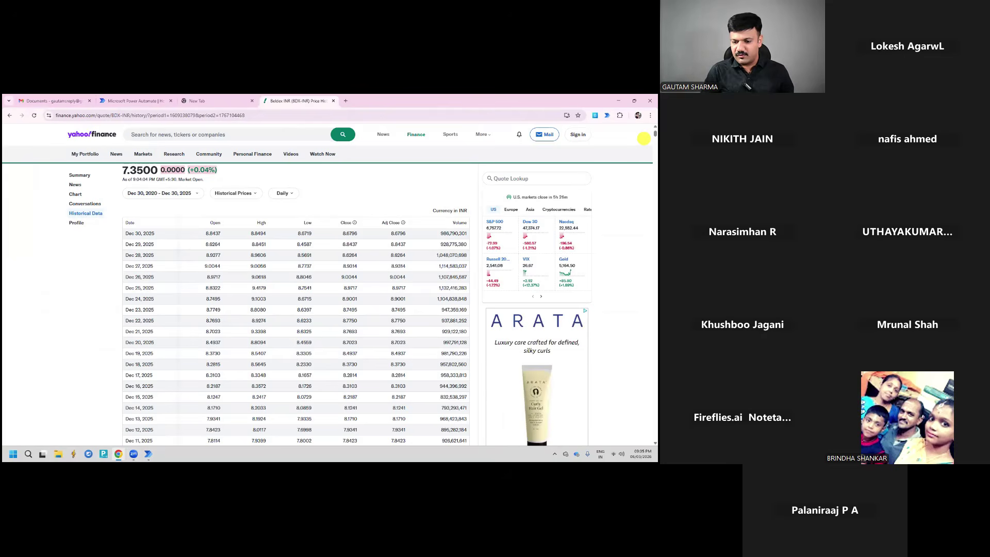
left_click(278, 437)
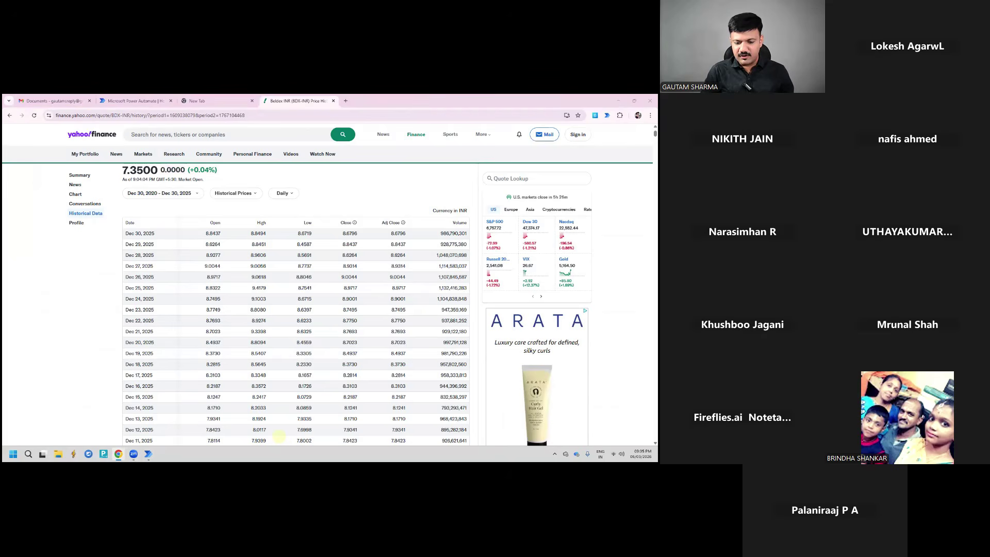
left_click(555, 409)
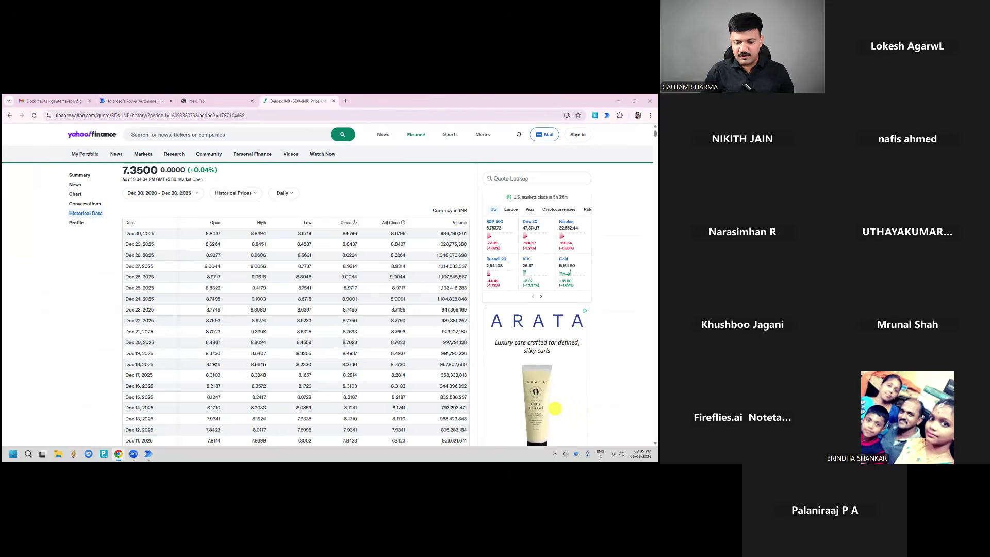
key("super+v")
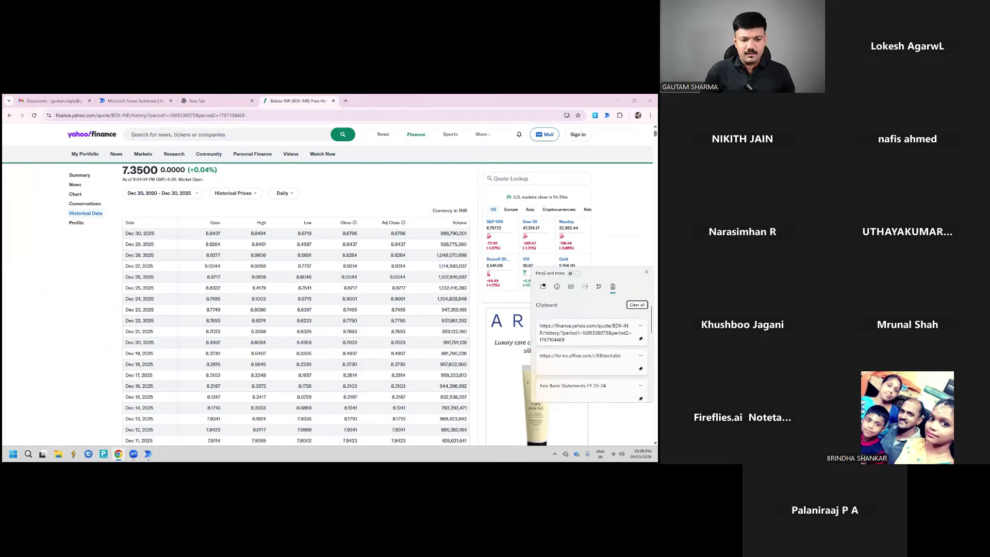
key("Down")
key("Down")
key("Return")
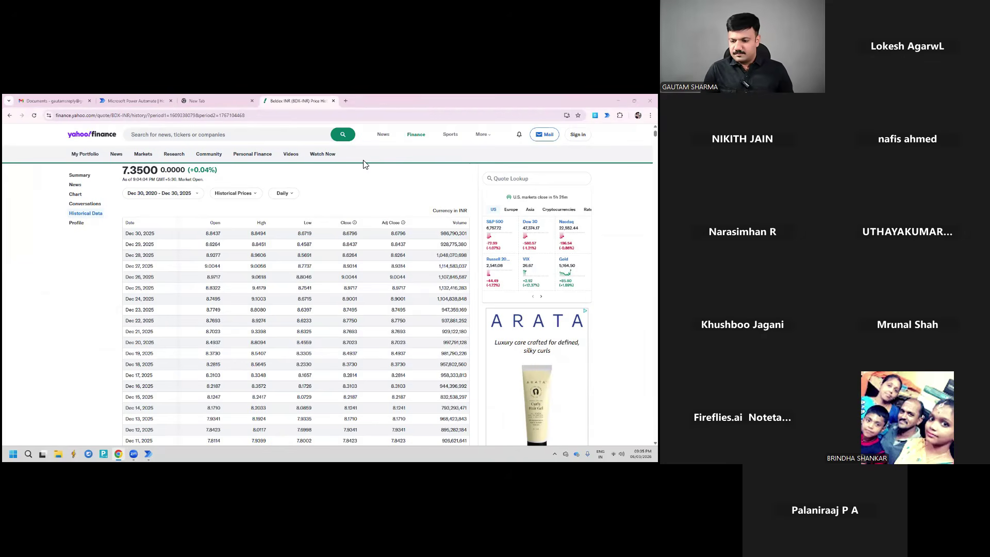
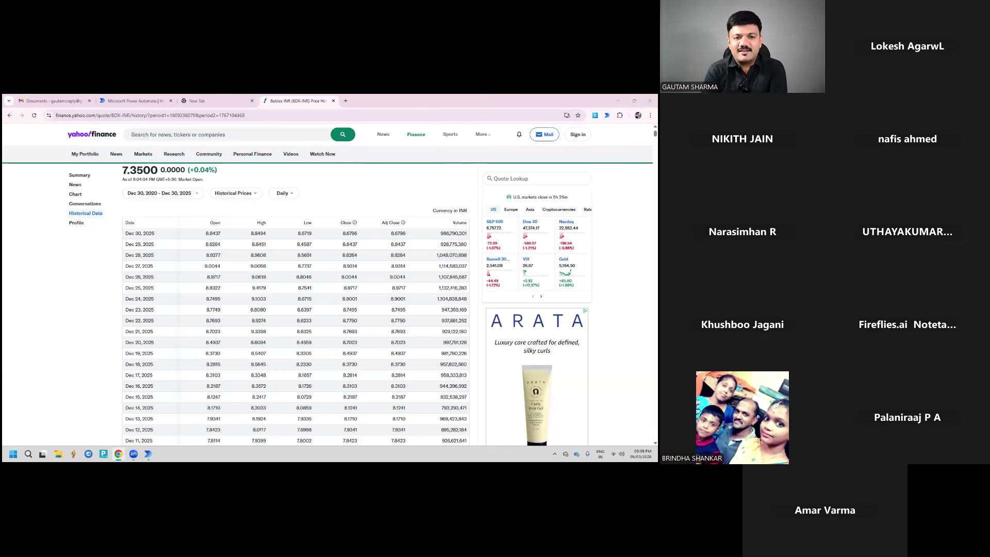
Leave the Yahoo Finance BDX-INR price table and switch to the Microsoft Power Automate tab
left_click(268, 433)
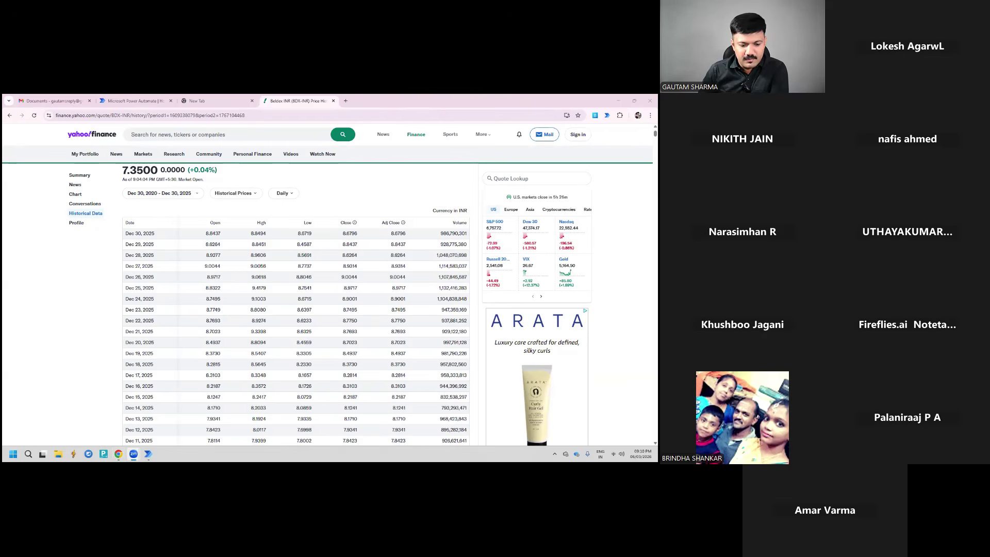
left_click(127, 103)
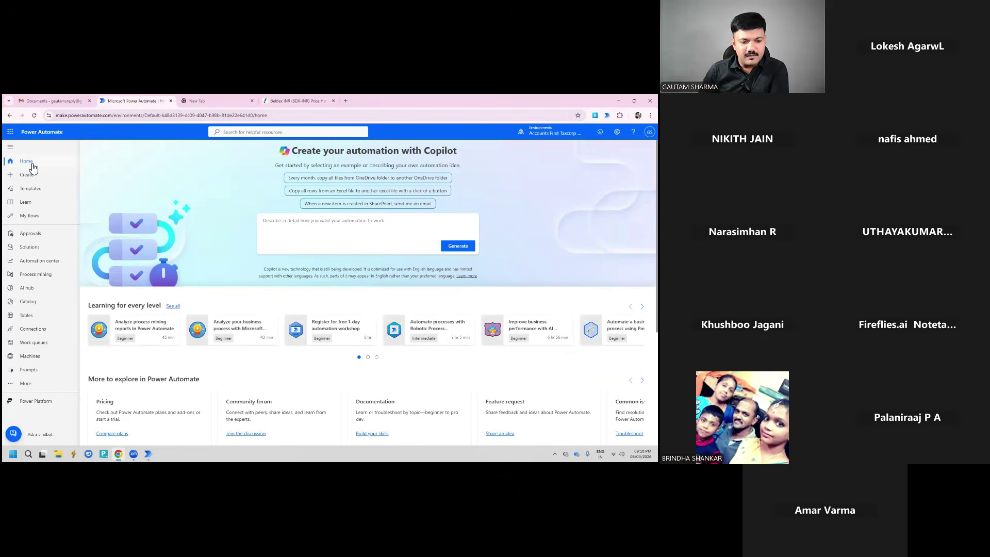
From Home, go to My flows and edit 'Send Email on filling a MS Form'
left_click(30, 162)
left_click(29, 215)
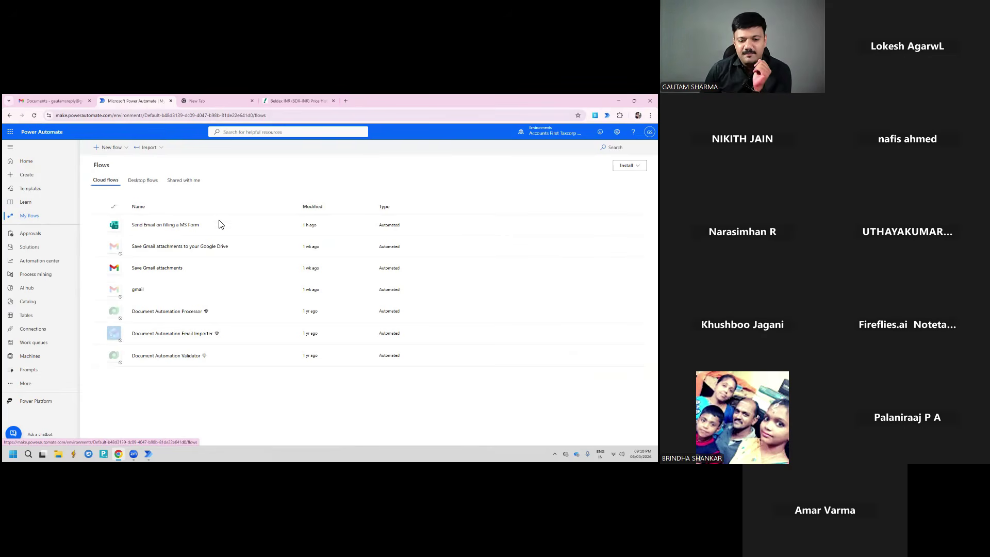
left_click(266, 226)
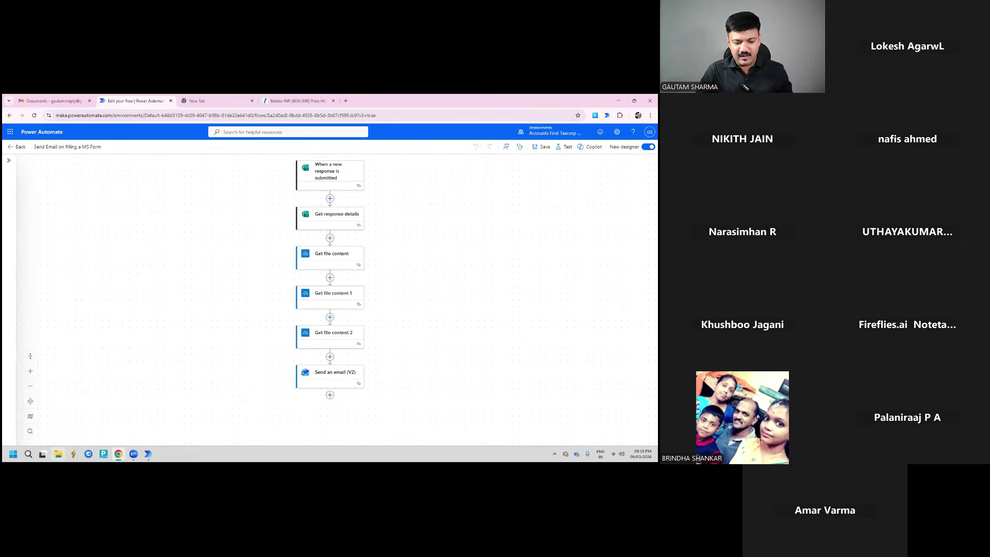
Browse File Explorer to Local Disk (E:) > OneDrive > company folder > Attachments, with its three files
left_click(58, 453)
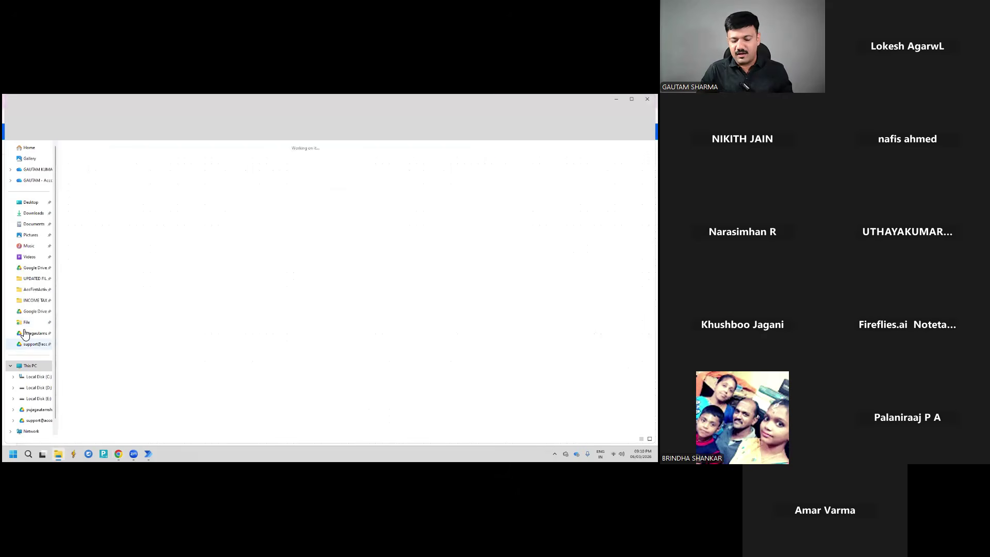
double_click(270, 161)
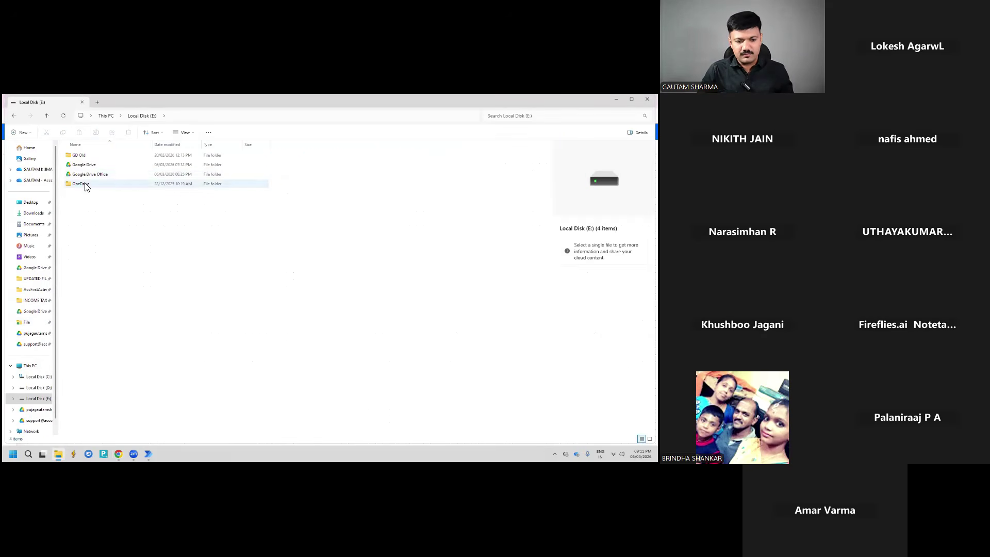
double_click(83, 184)
left_click(85, 162)
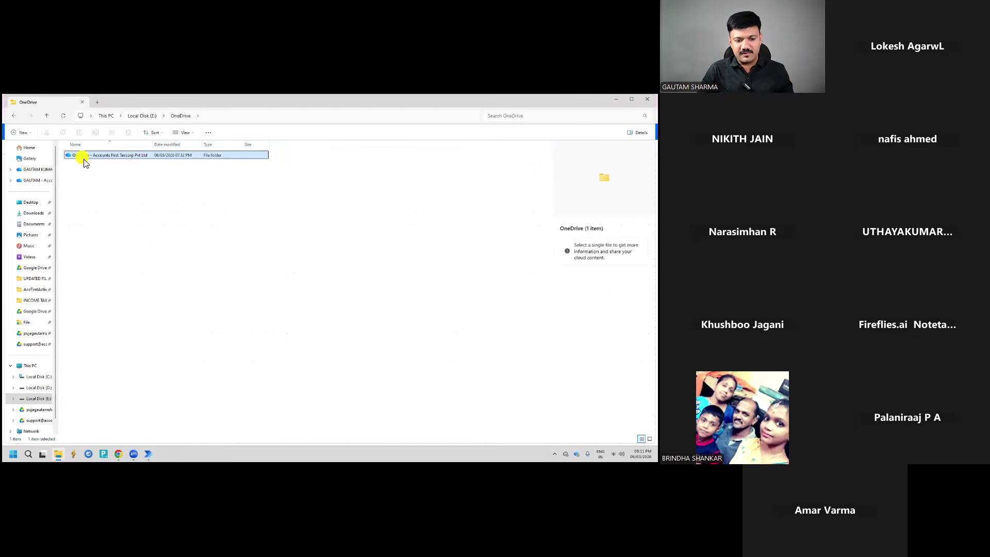
double_click(86, 164)
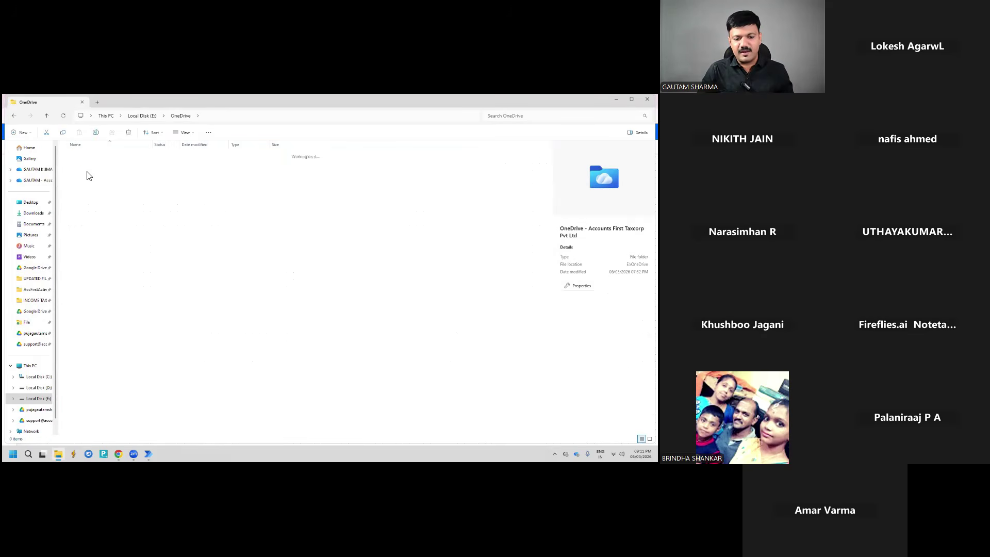
double_click(85, 168)
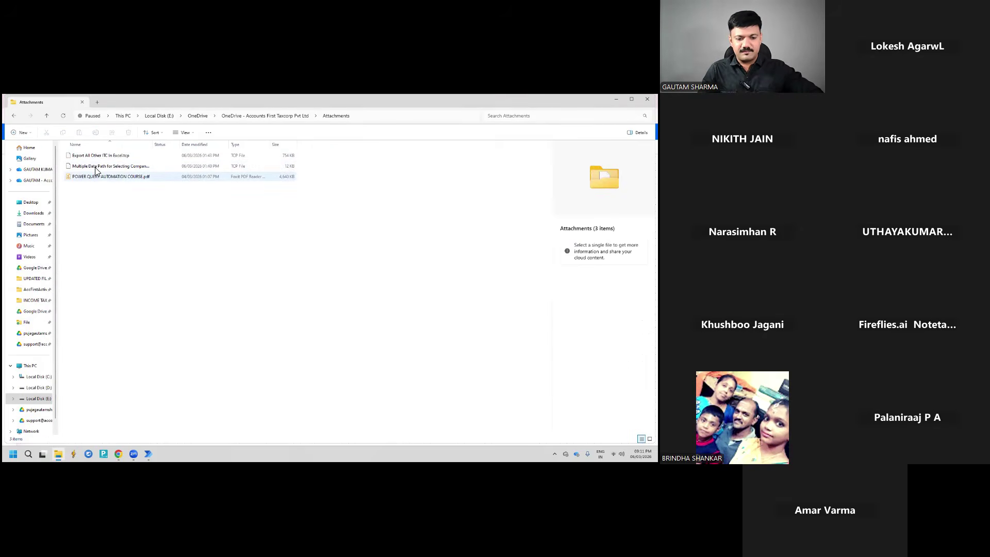
key("alt+Tab")
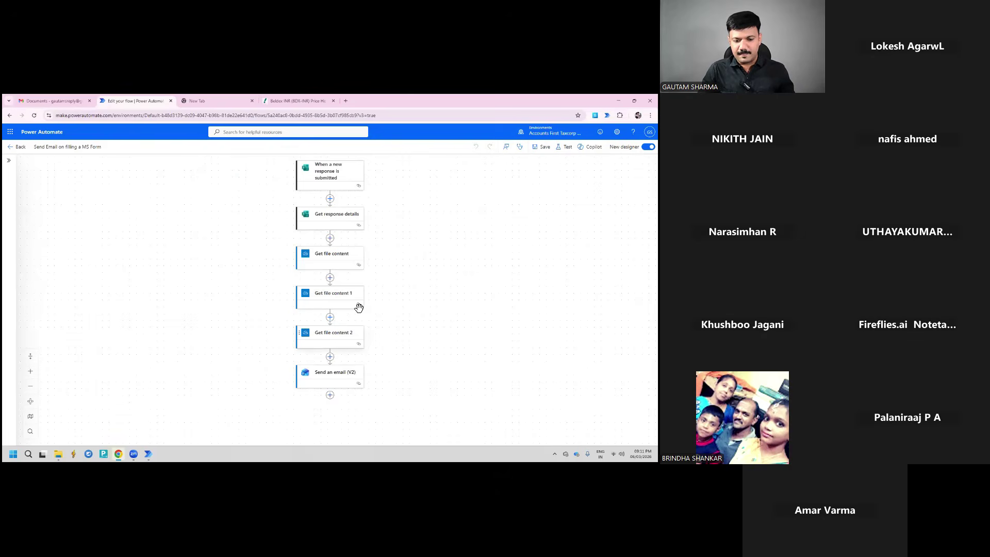
left_click(344, 260)
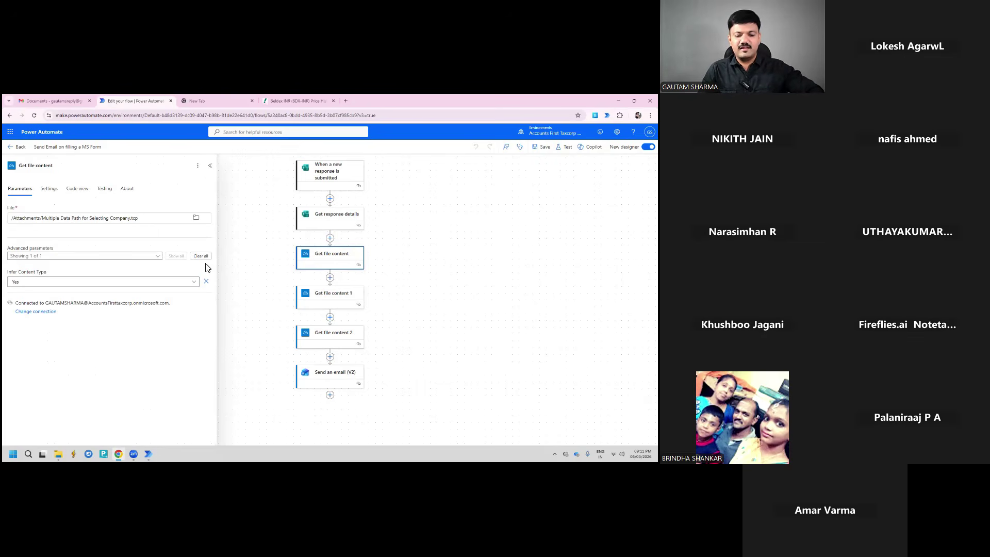
left_click(256, 260)
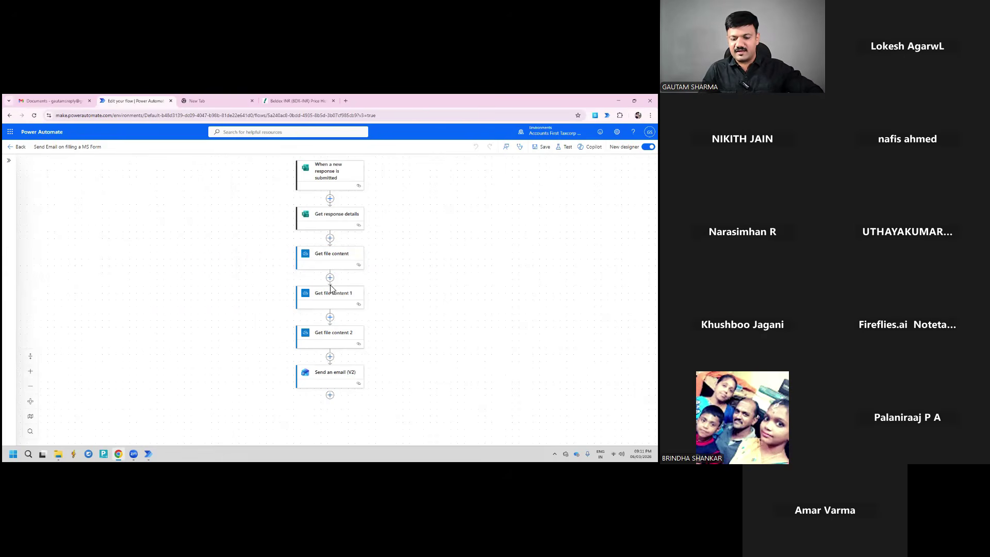
left_click(328, 378)
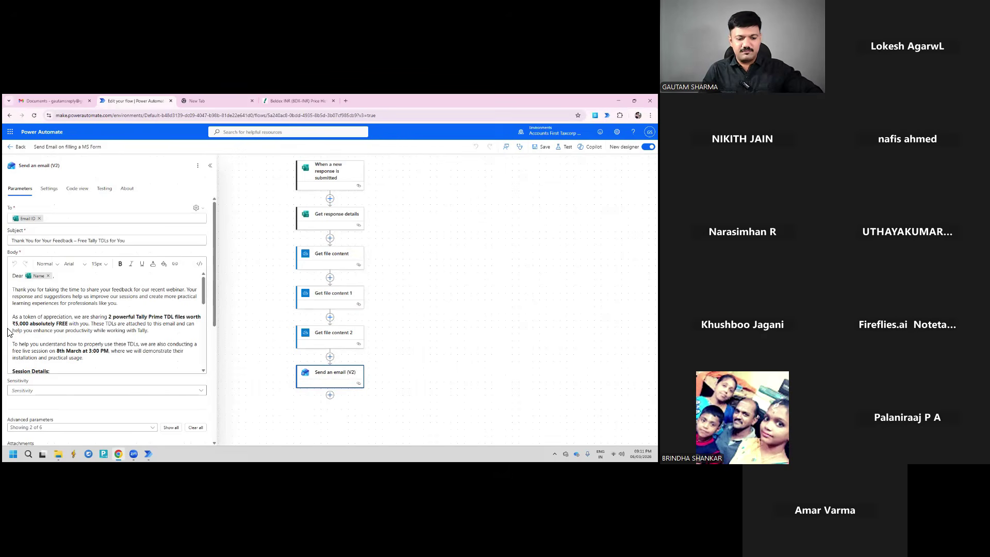
mouse_move(28, 223)
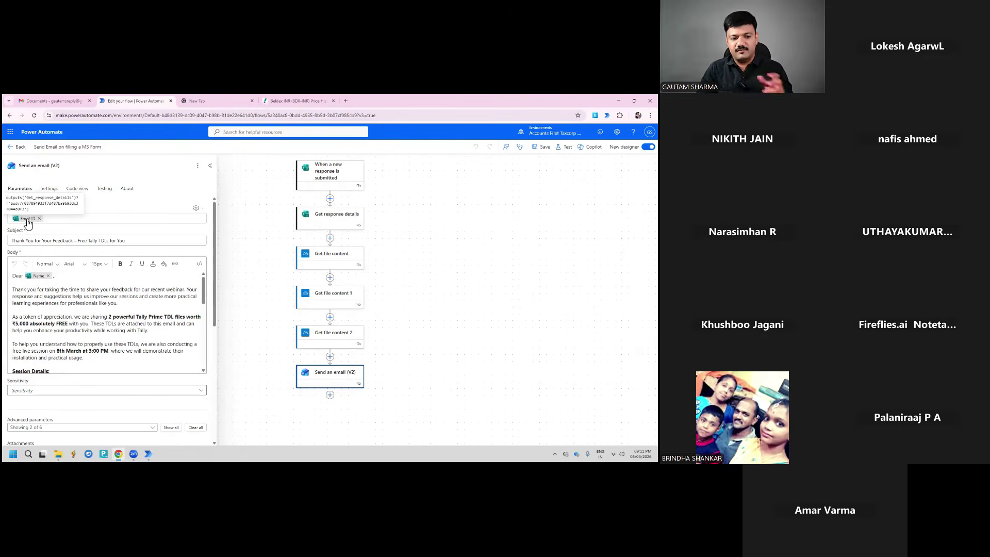
scroll(40, 314, "down", 10)
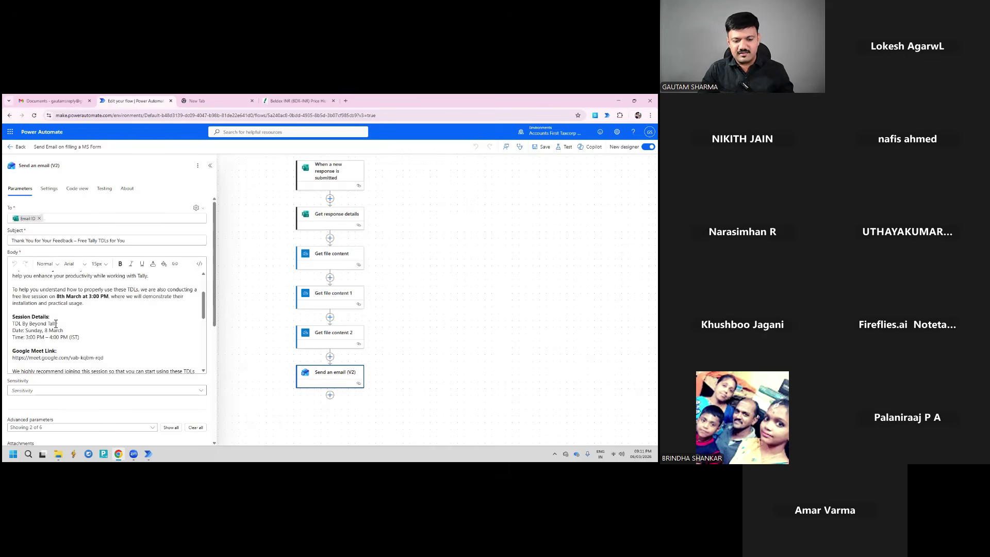
scroll(67, 261, "up", 3)
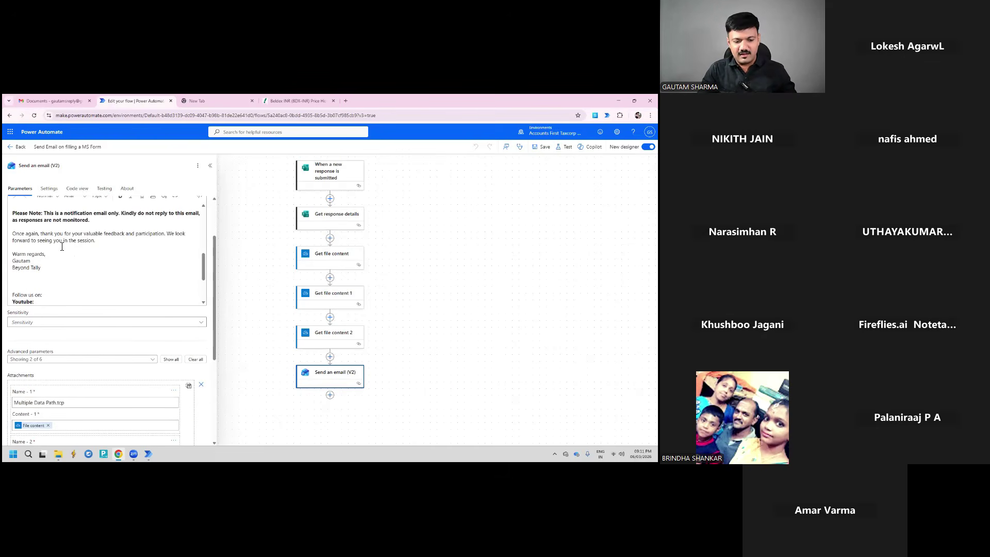
scroll(42, 258, "up", 2)
scroll(37, 279, "down", 6)
scroll(38, 279, "down", 4)
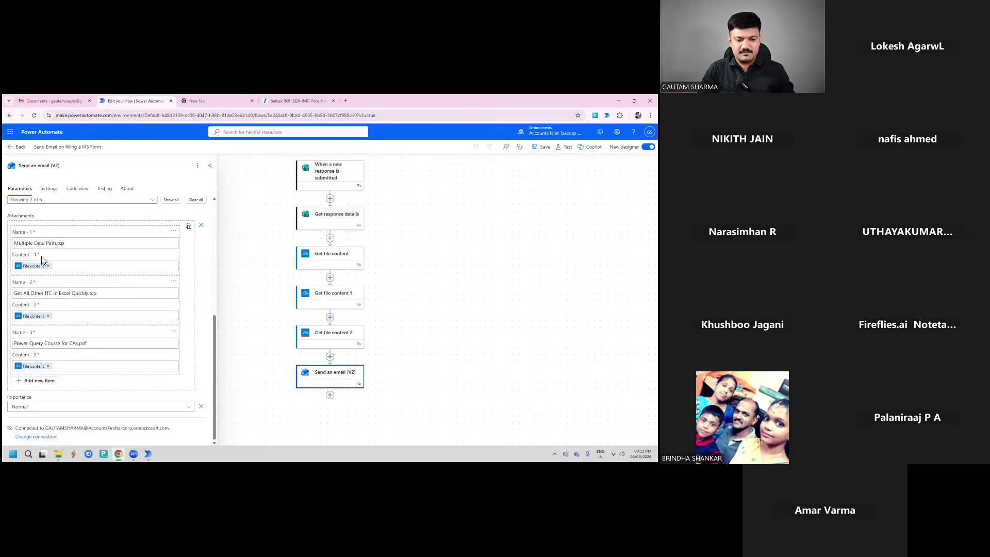
left_click(248, 226)
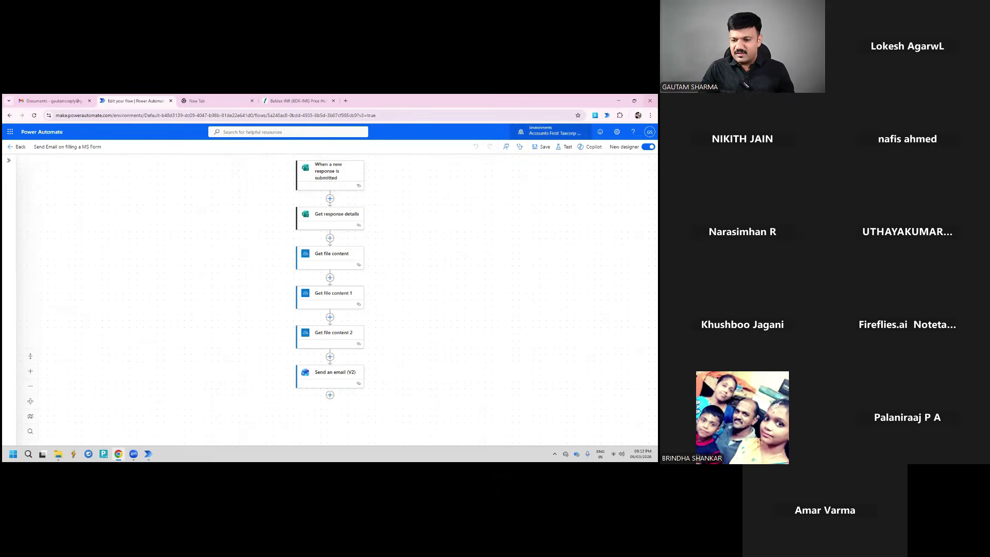
mouse_move(134, 453)
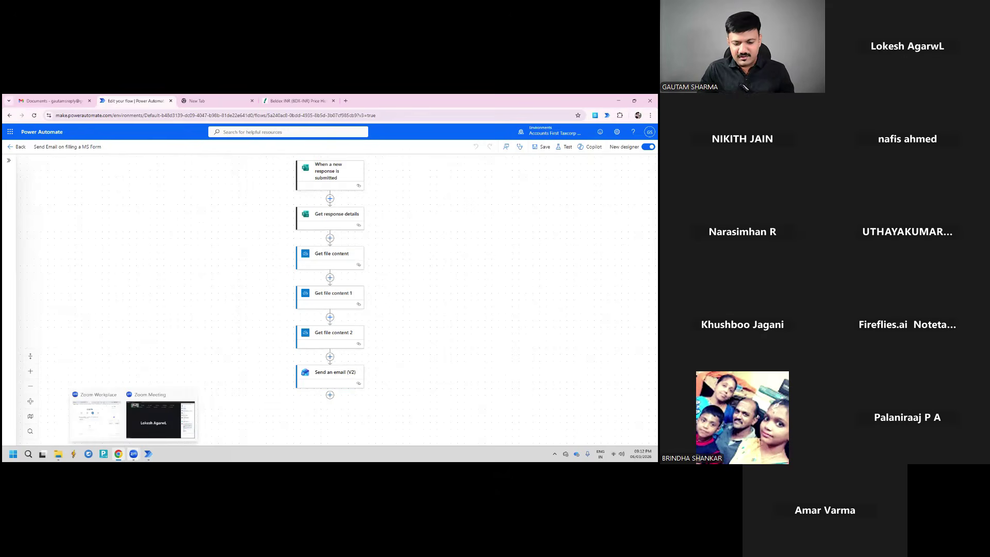
Bring the Zoom meeting forward to view the shared Power Automate Desktop flows list
left_click(171, 424)
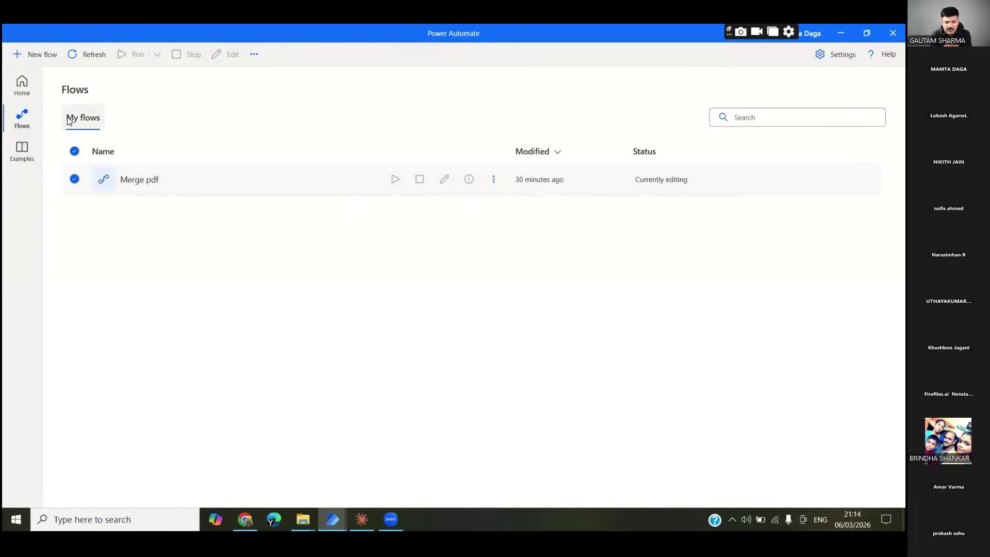
left_click(25, 91)
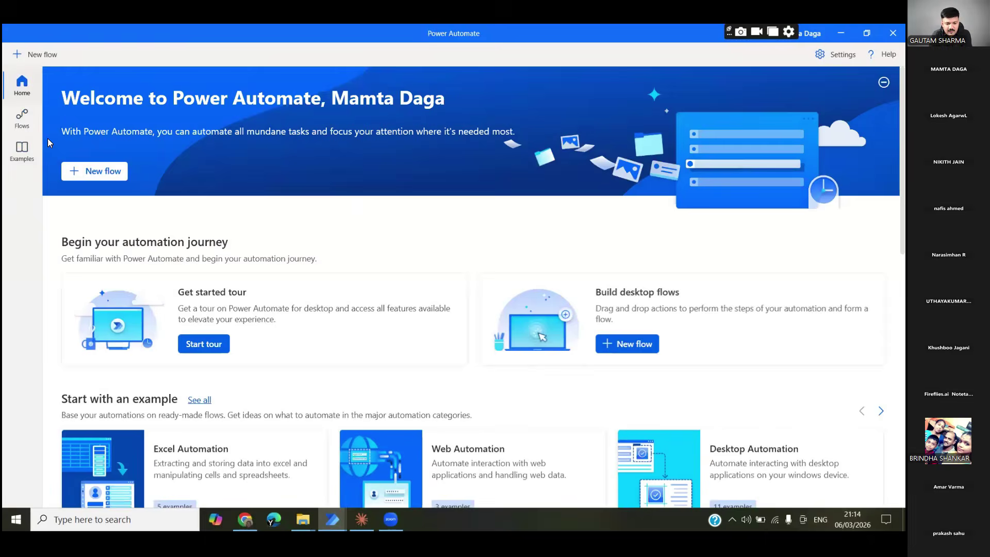
left_click(23, 126)
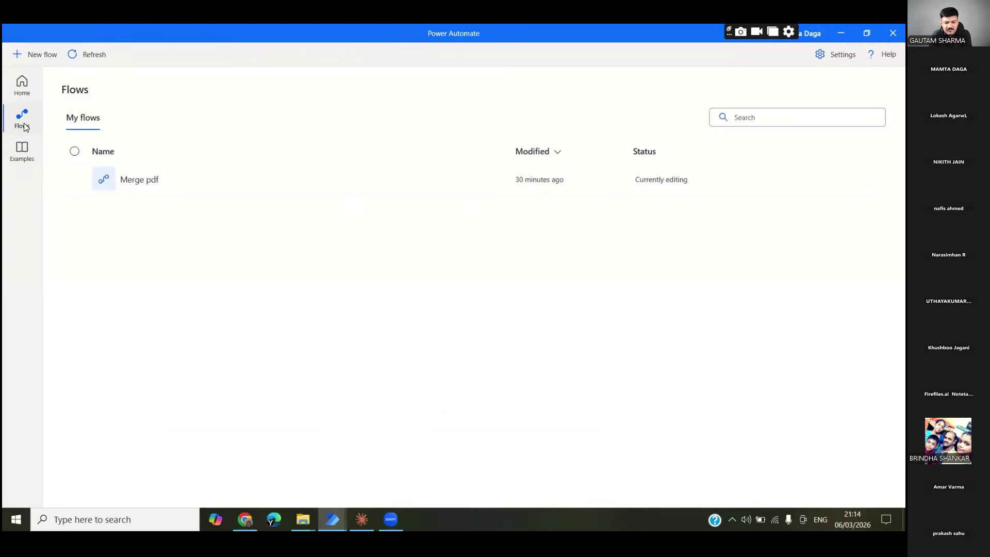
left_click(74, 179)
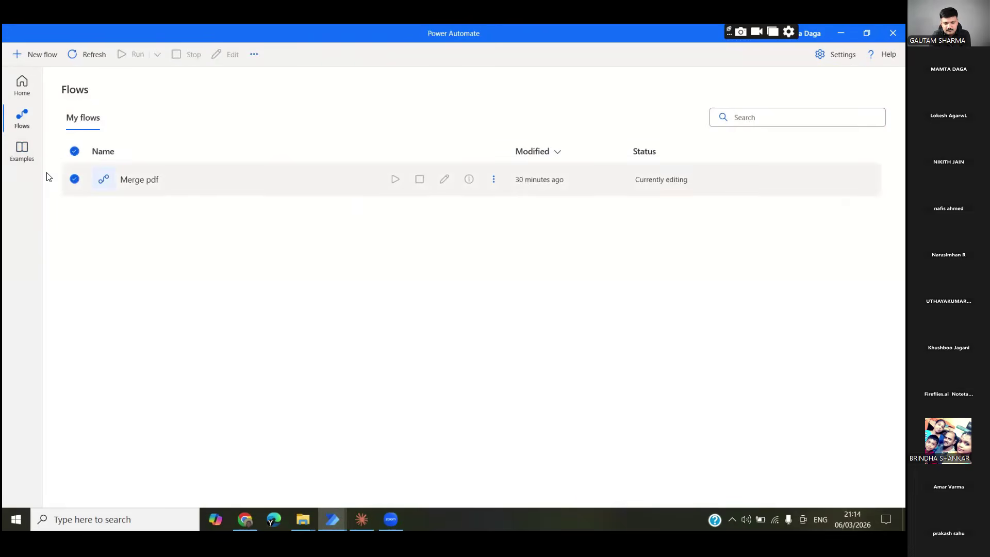
left_click(74, 179)
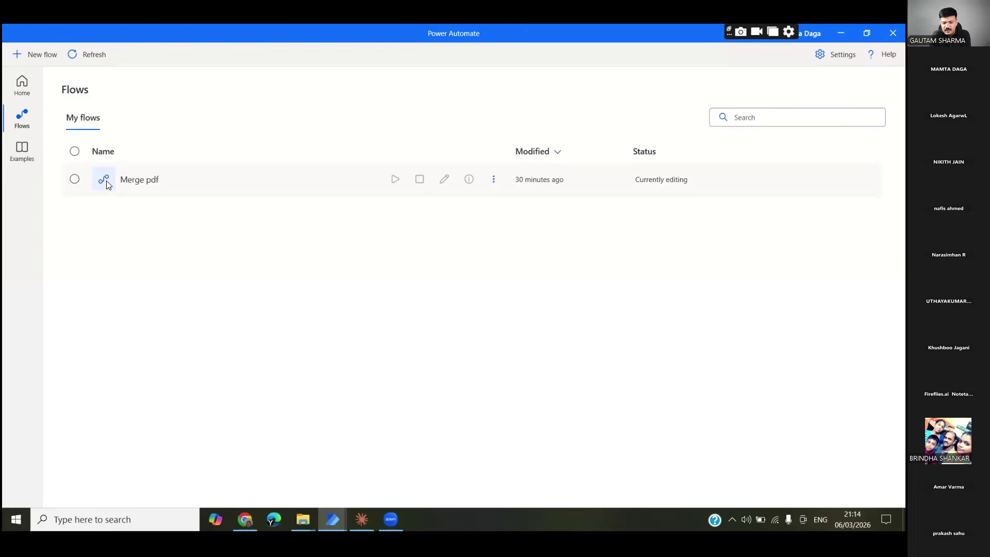
left_click(396, 185)
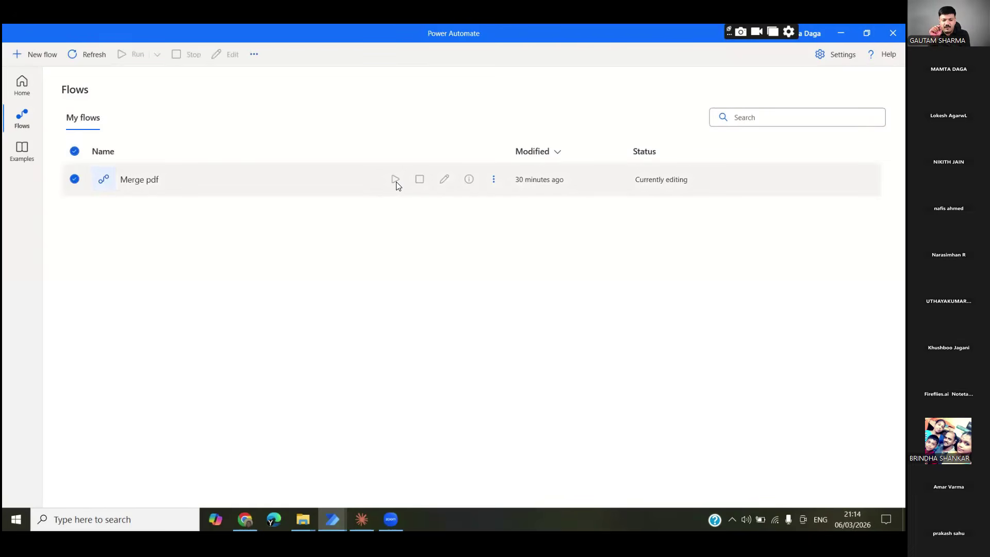
left_click(491, 181)
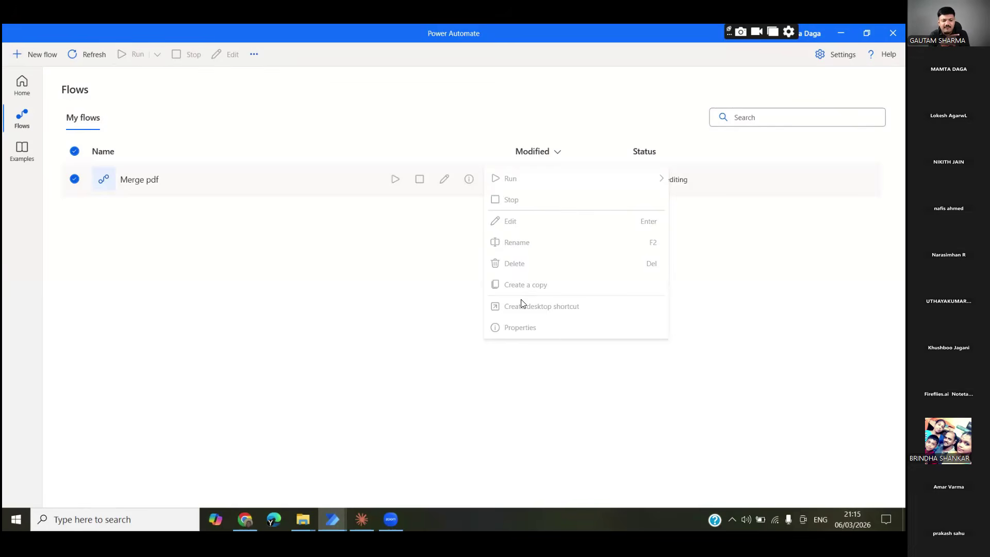
left_click(412, 245)
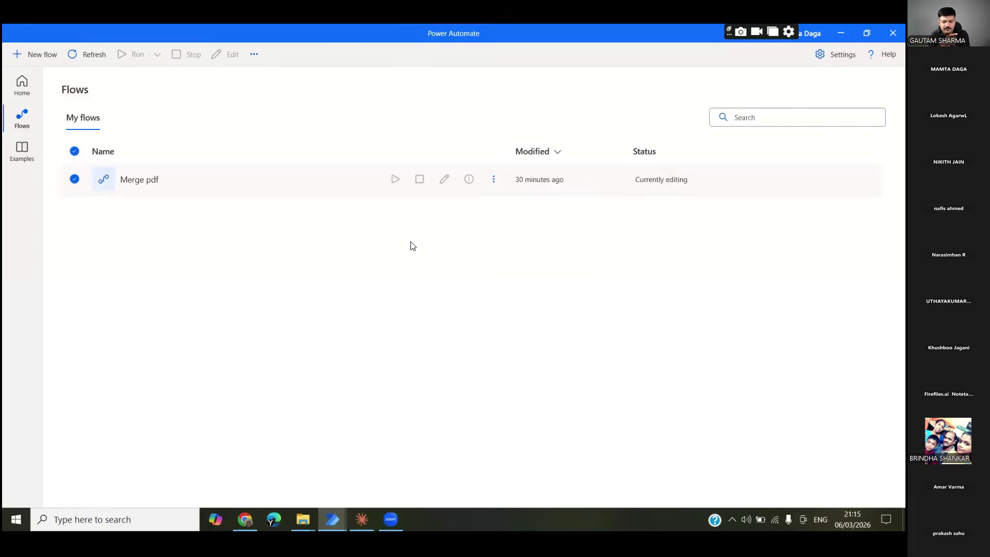
left_click(493, 177)
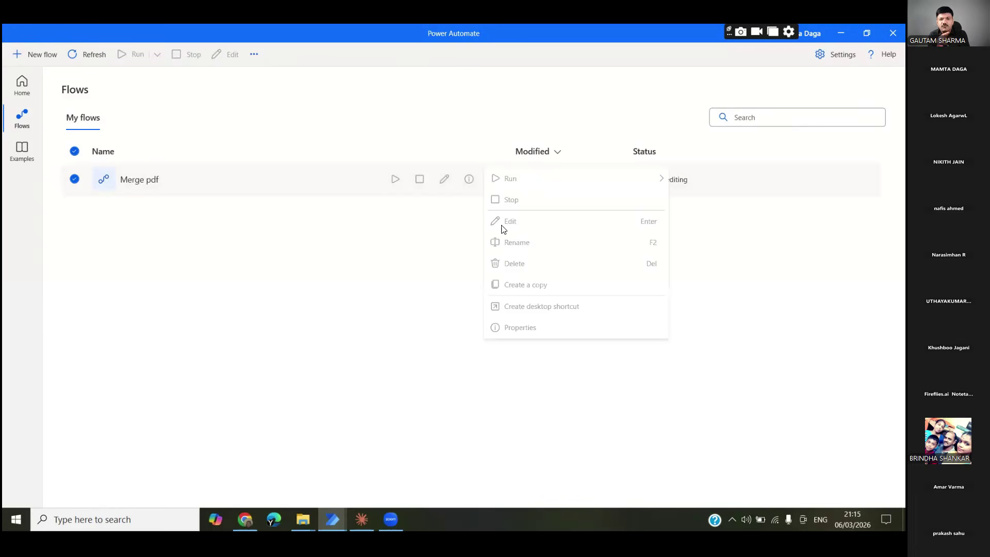
left_click(311, 290)
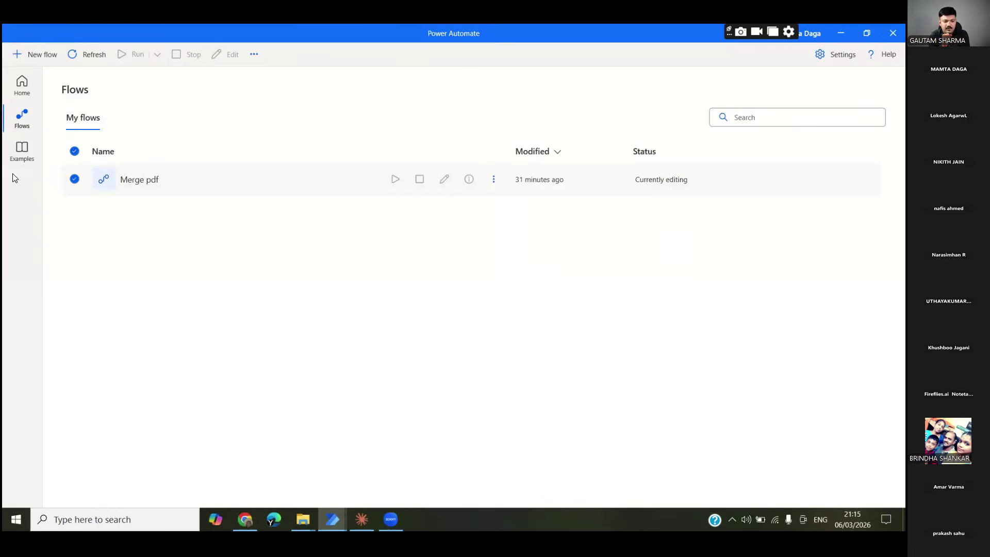
Create a new desktop flow named 'Merge'
left_click(48, 50)
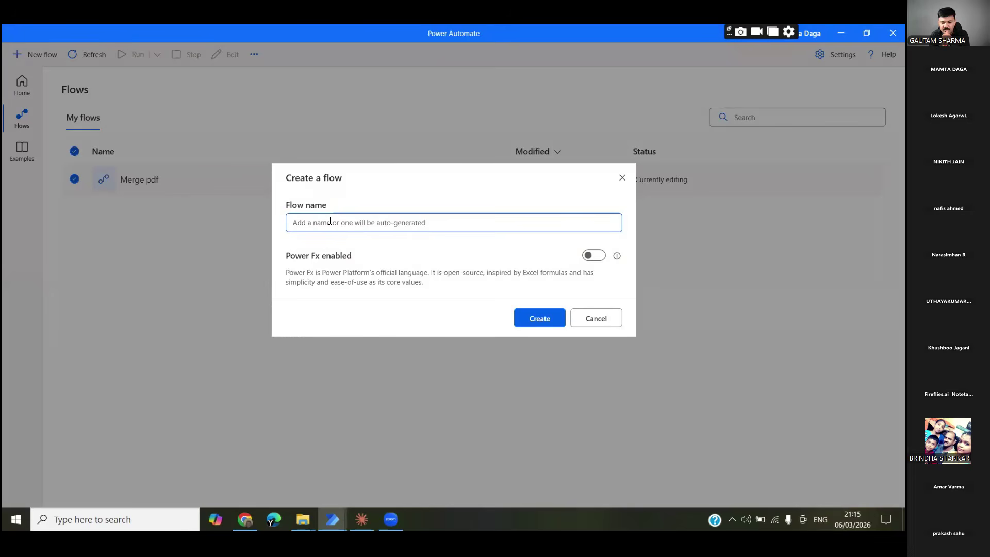
type("Merge")
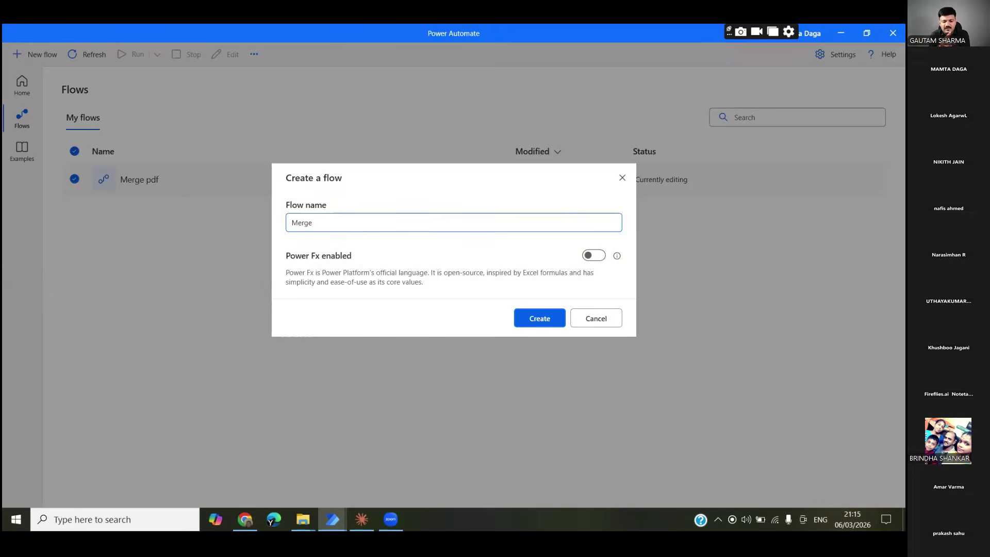
type(" P")
key("BackSpace")
left_click(533, 313)
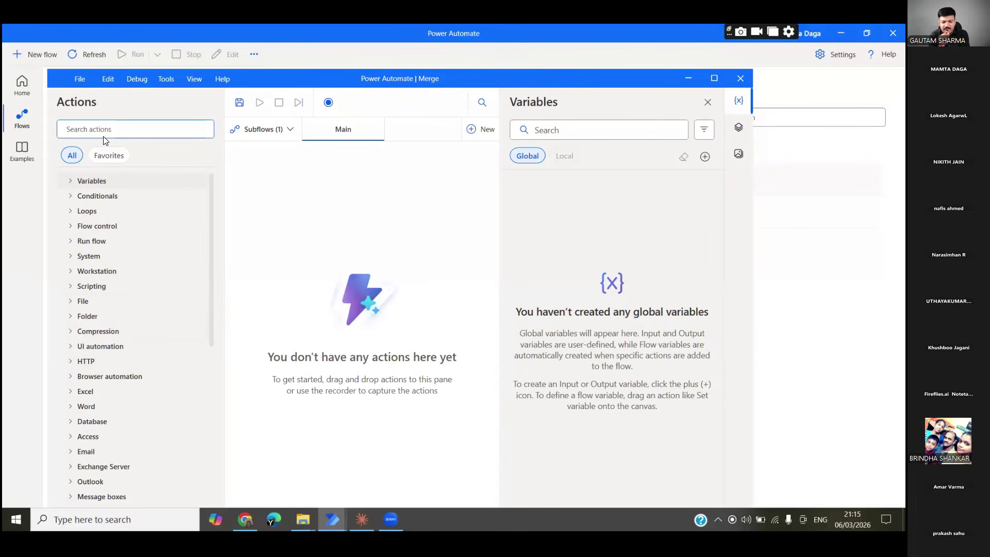
Search actions for 'merge' and place Merge PDF files on the Main canvas as step 1
type("m")
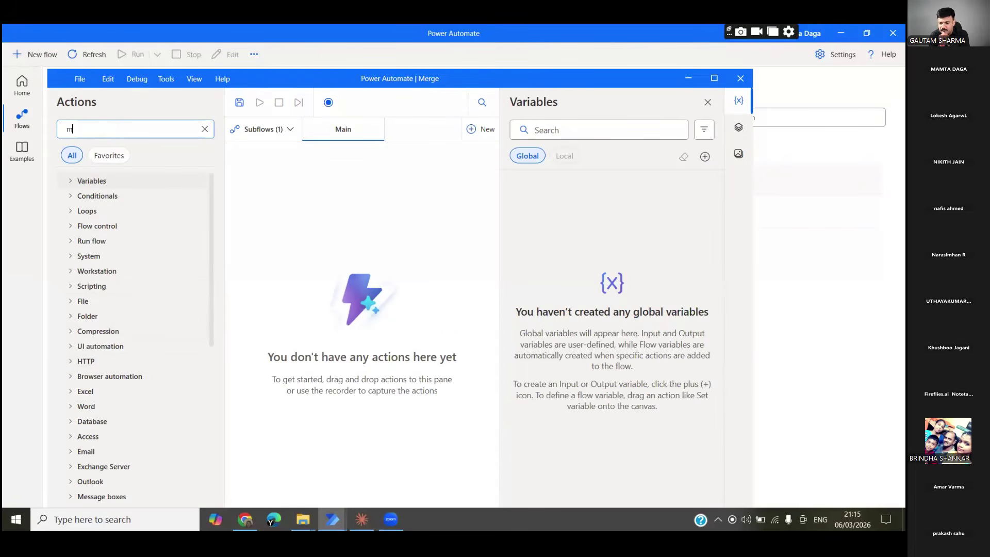
type("er")
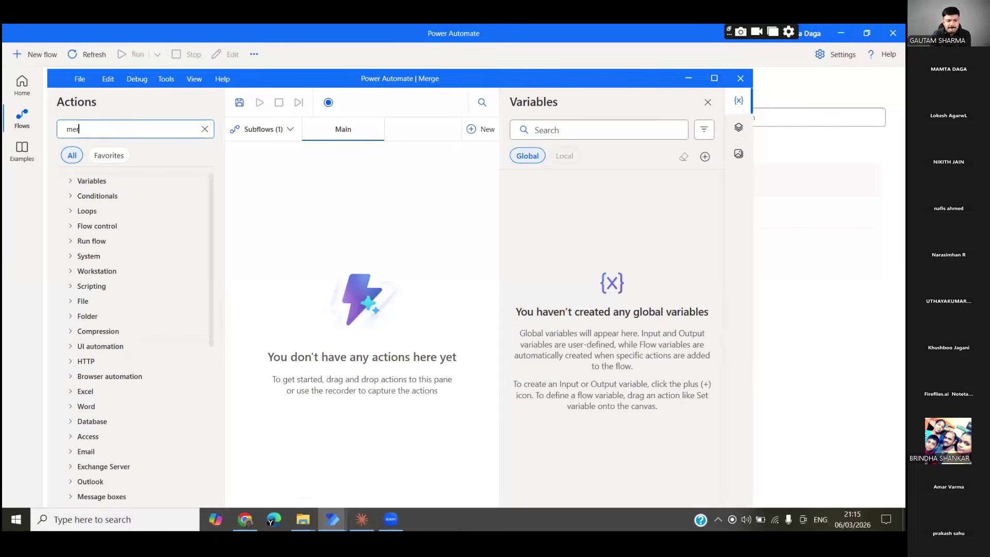
type("ge")
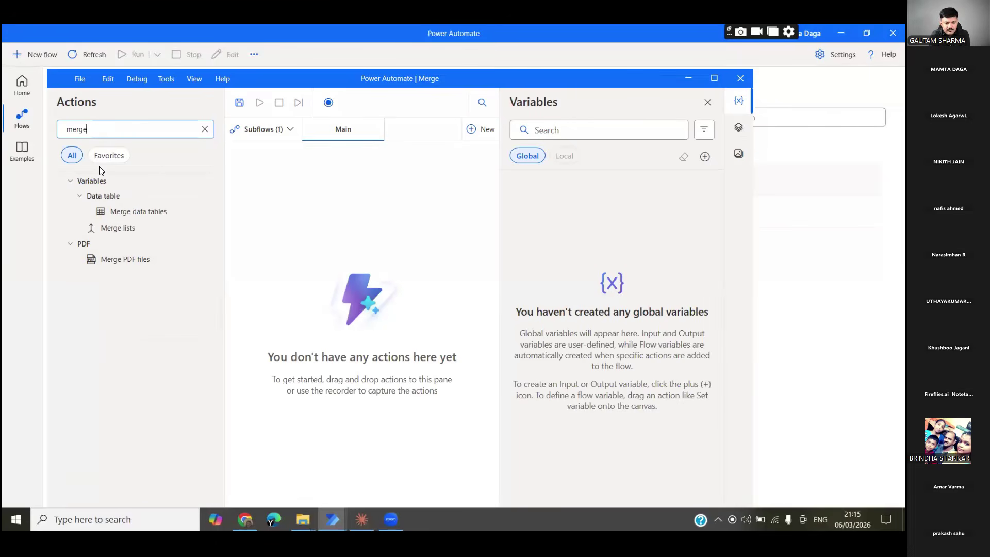
left_click(128, 261)
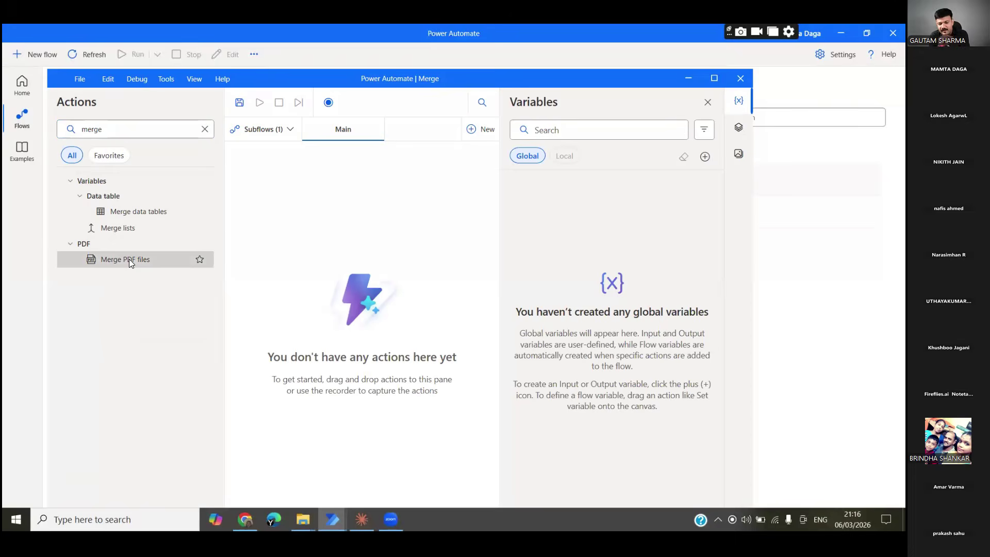
left_click_drag(129, 259, 271, 247)
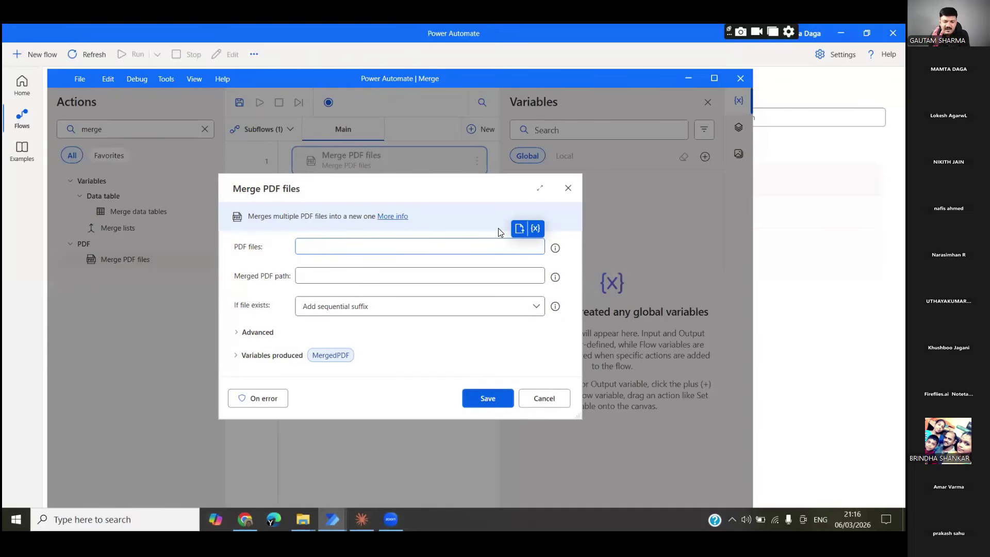
Choose class 7-chemistry-lesson 3 (5).pdf and URN_Handbook.pdf from Documents as the PDFs to merge
left_click(513, 230)
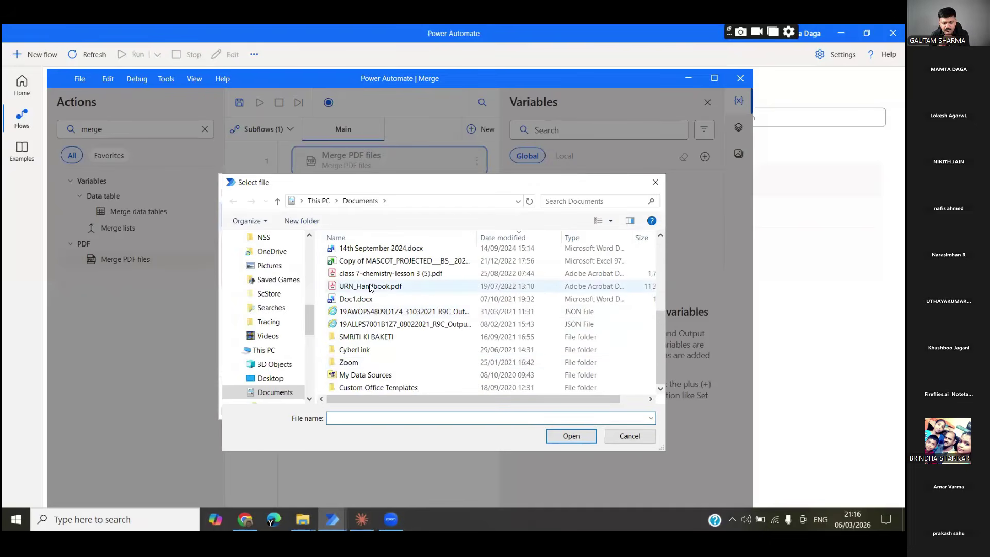
left_click(371, 273)
left_click(364, 286, "ctrl")
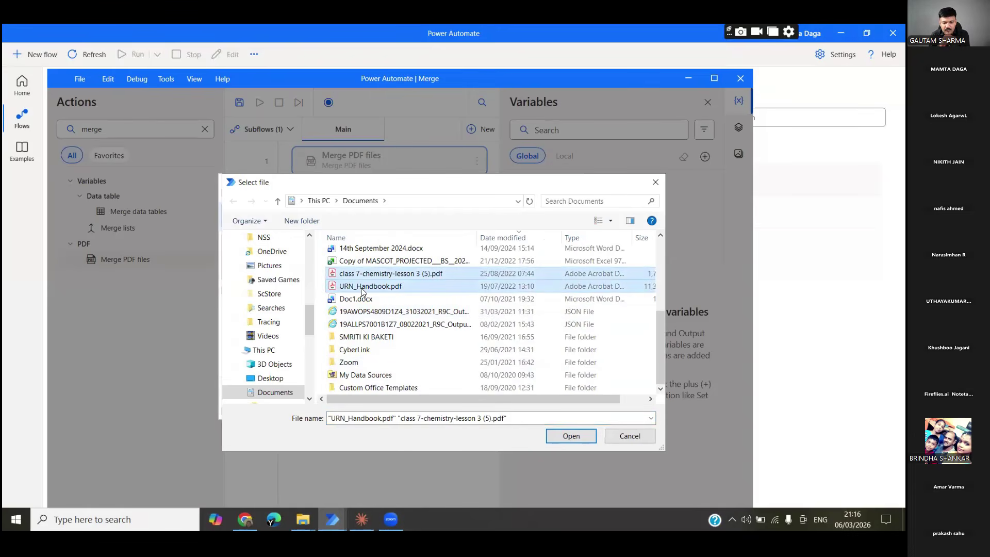
left_click(562, 439)
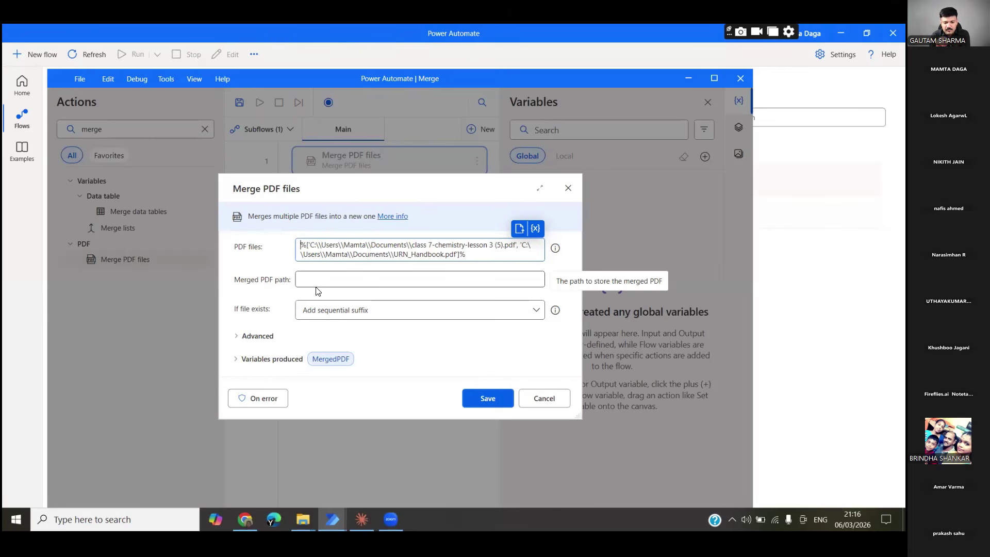
key("BackSpace")
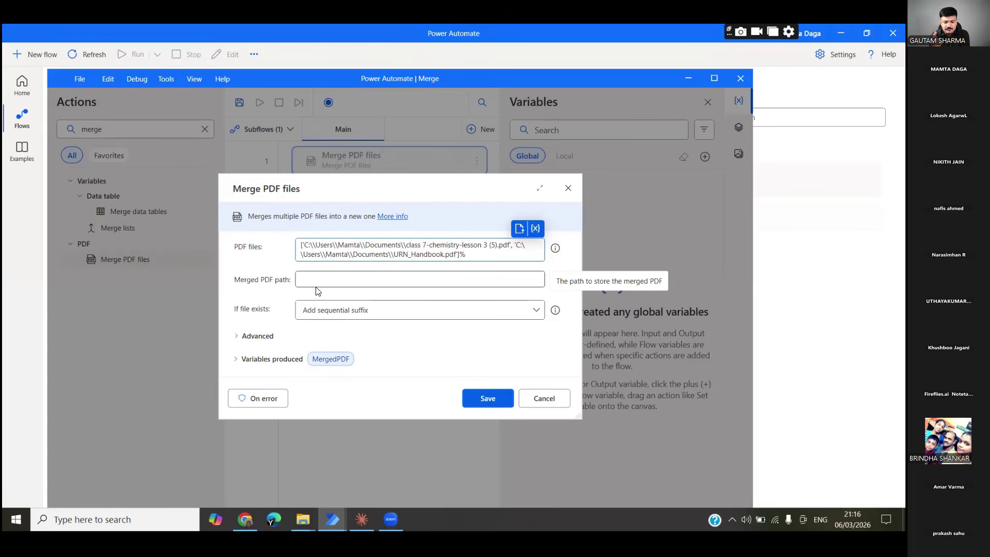
type("%")
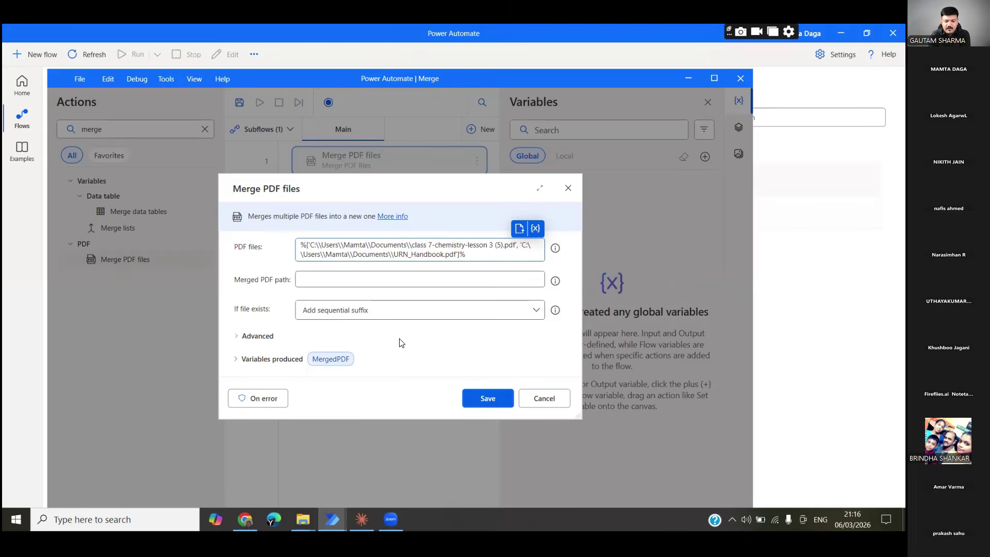
left_click(319, 277)
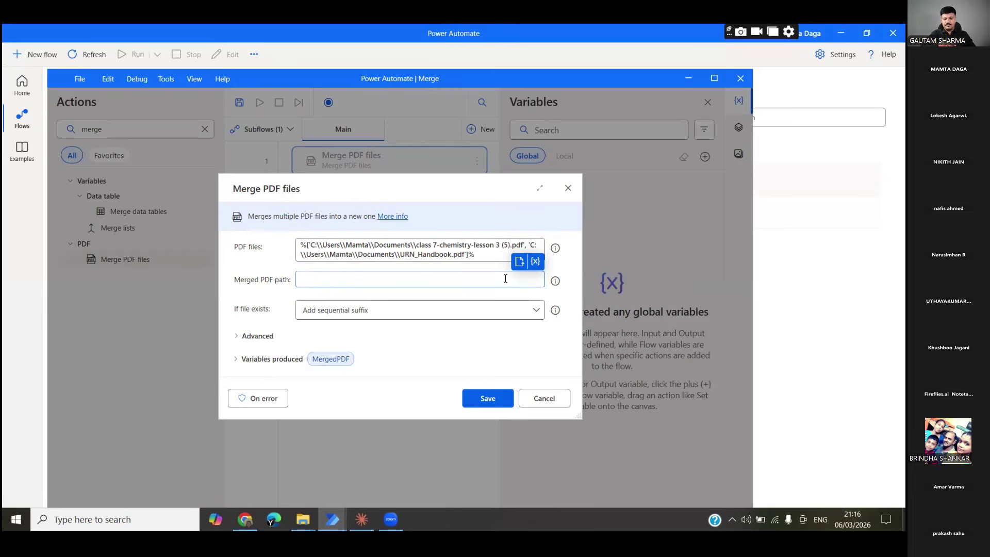
Point the Merged PDF path to a new file M.pdf in Desktop\New
left_click(520, 264)
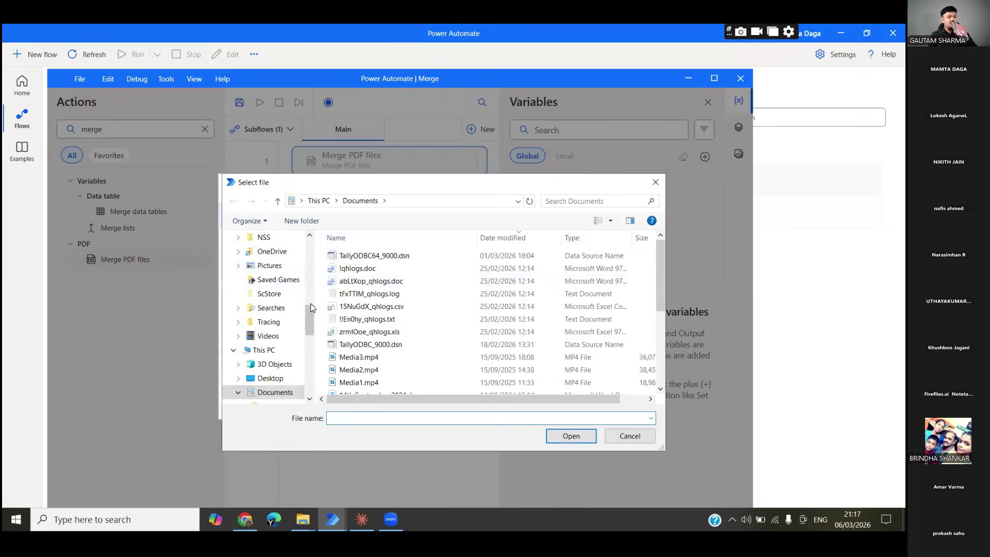
scroll(310, 303, "up", 6)
double_click(277, 240)
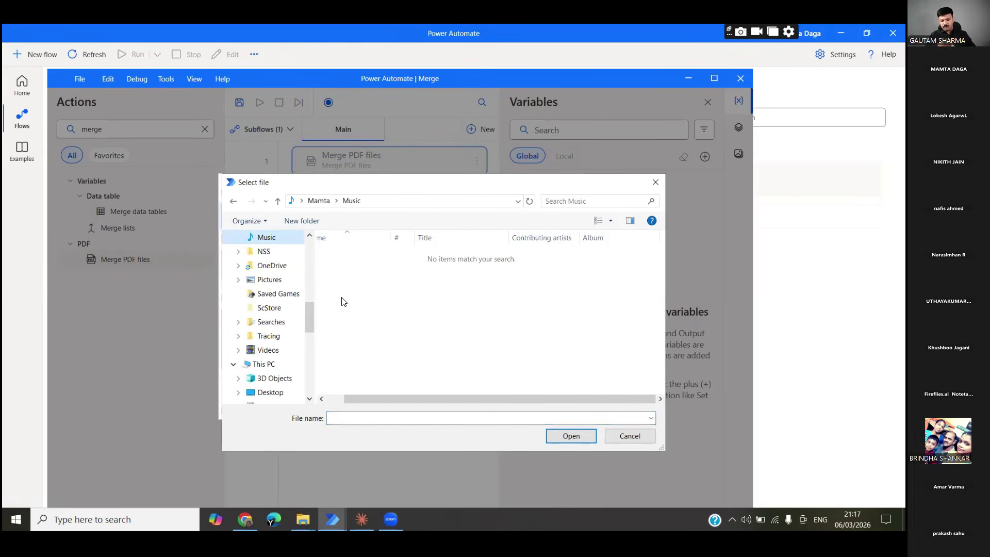
left_click_drag(309, 320, 310, 250)
left_click(268, 256)
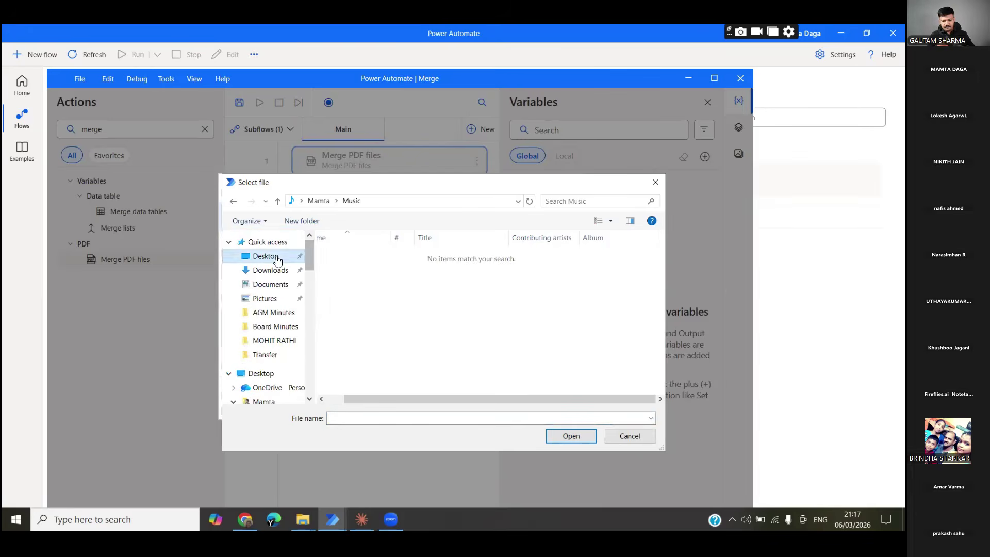
double_click(483, 276)
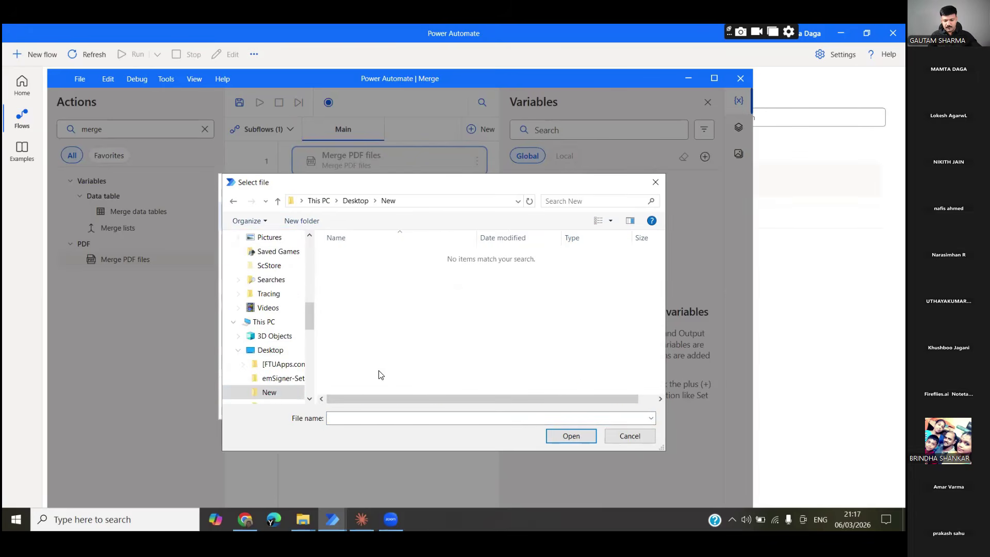
left_click(354, 418)
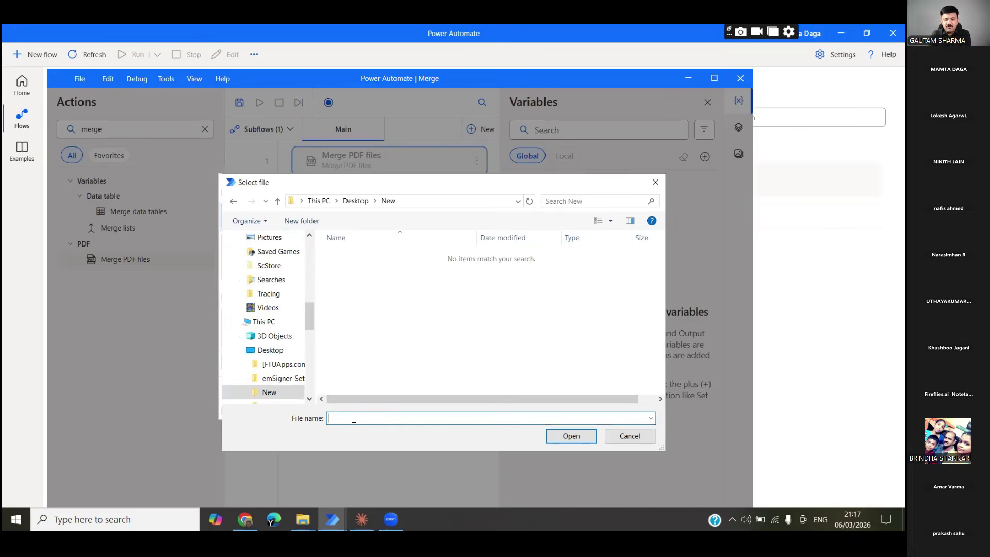
type("M")
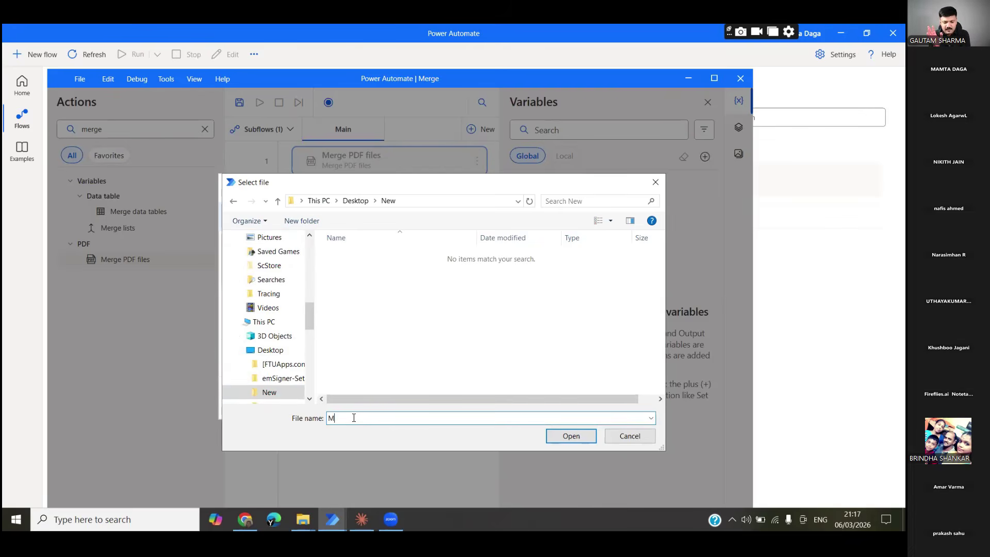
type(".")
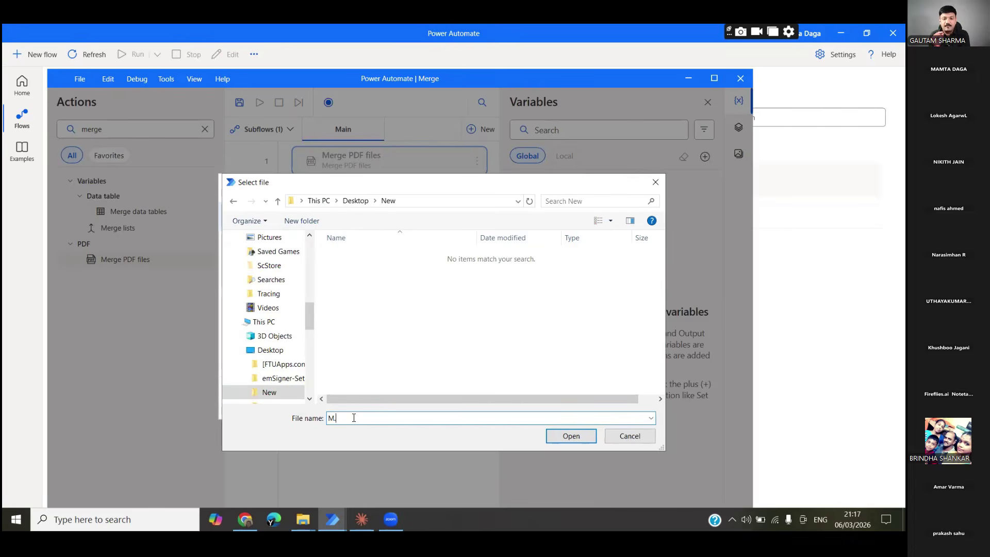
type("pdf")
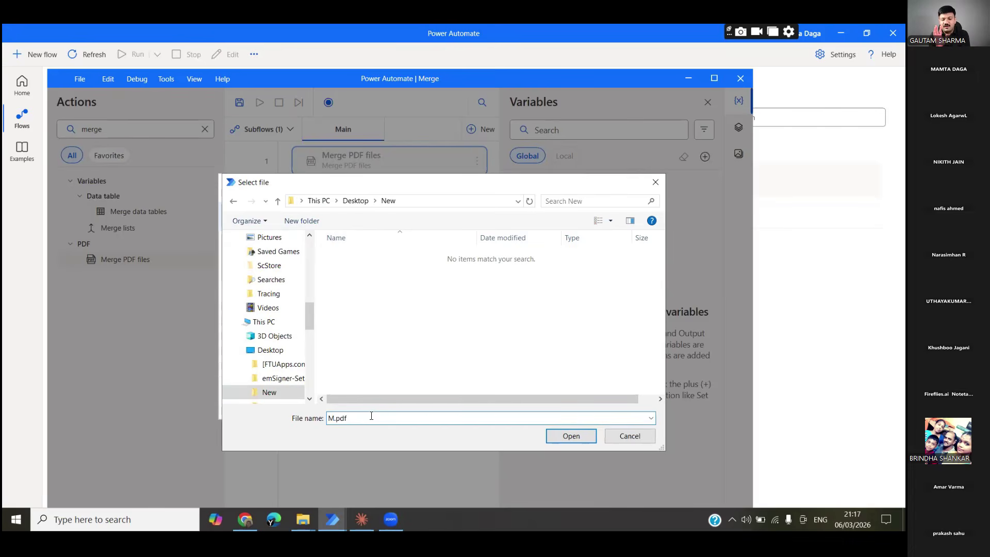
left_click(568, 437)
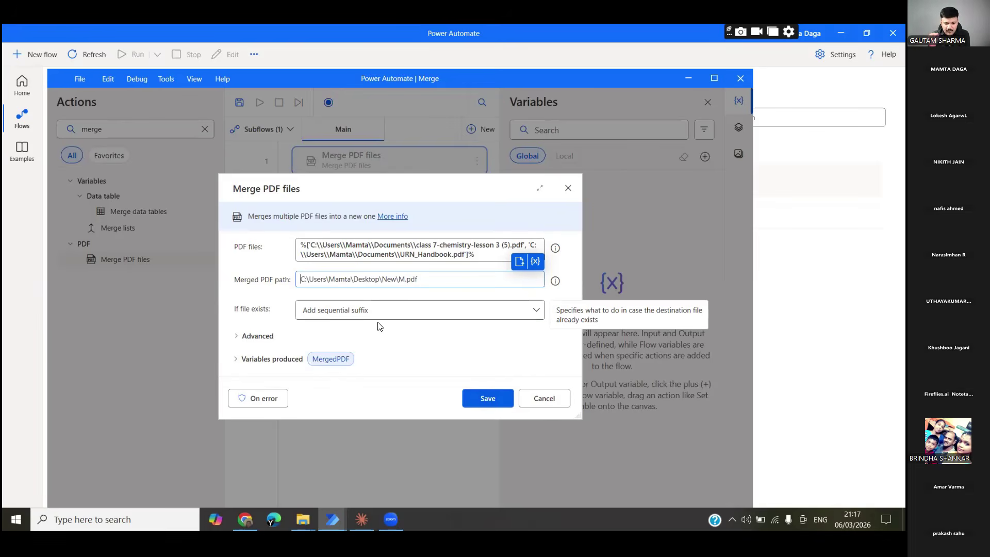
Save the Merge PDF files action settings, then save the Merge flow
left_click(496, 398)
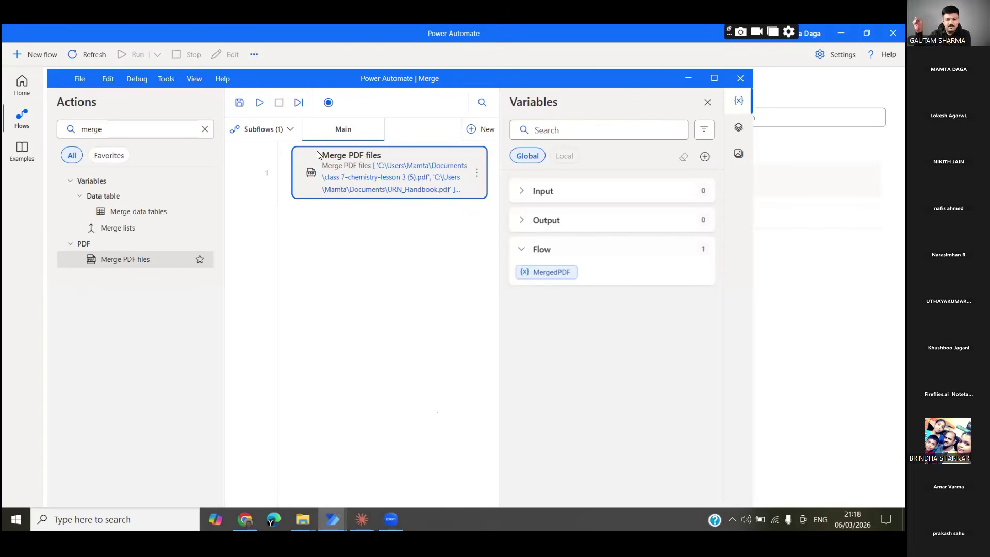
left_click(239, 104)
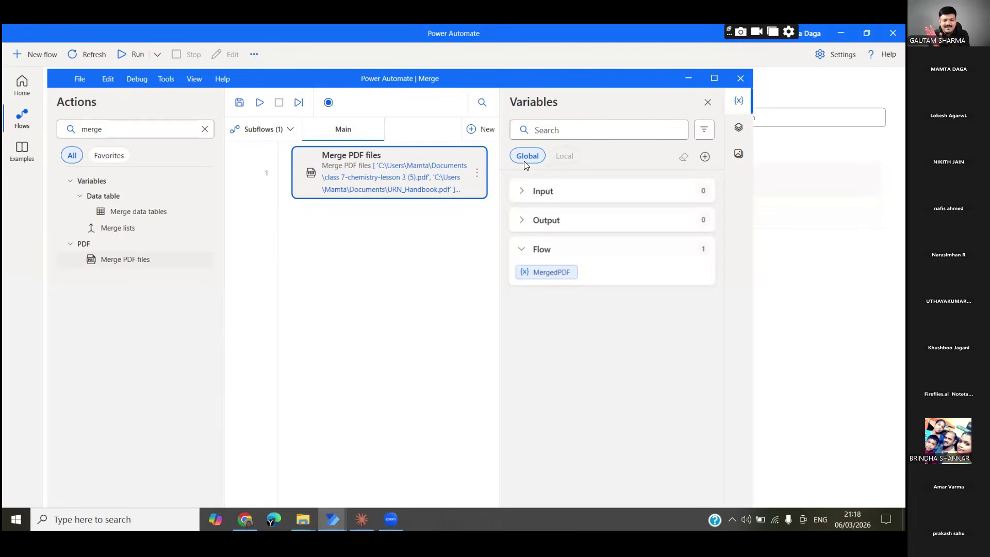
Minimize Power Automate, the browser and the designer to view the empty Desktop\New folder
left_click(840, 33)
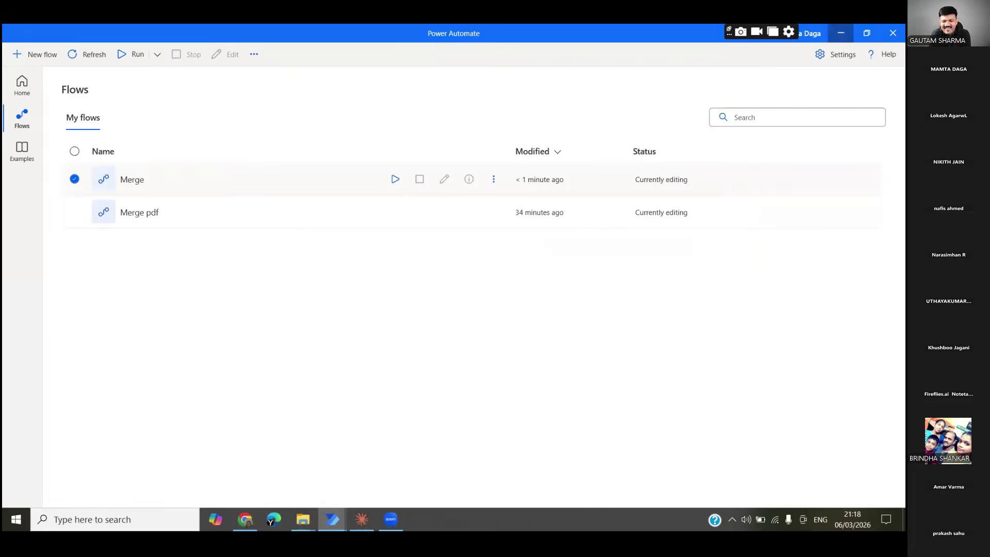
left_click(838, 35)
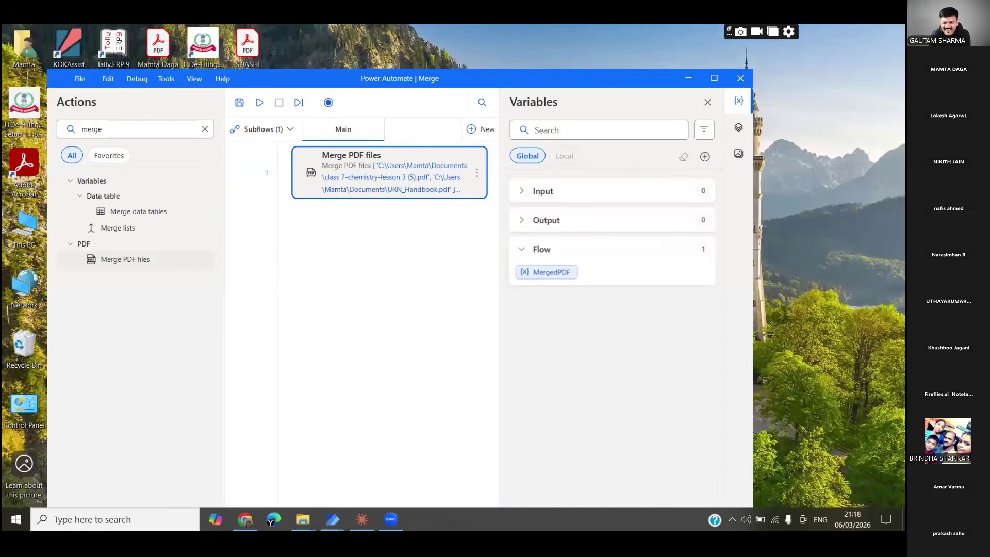
left_click(688, 78)
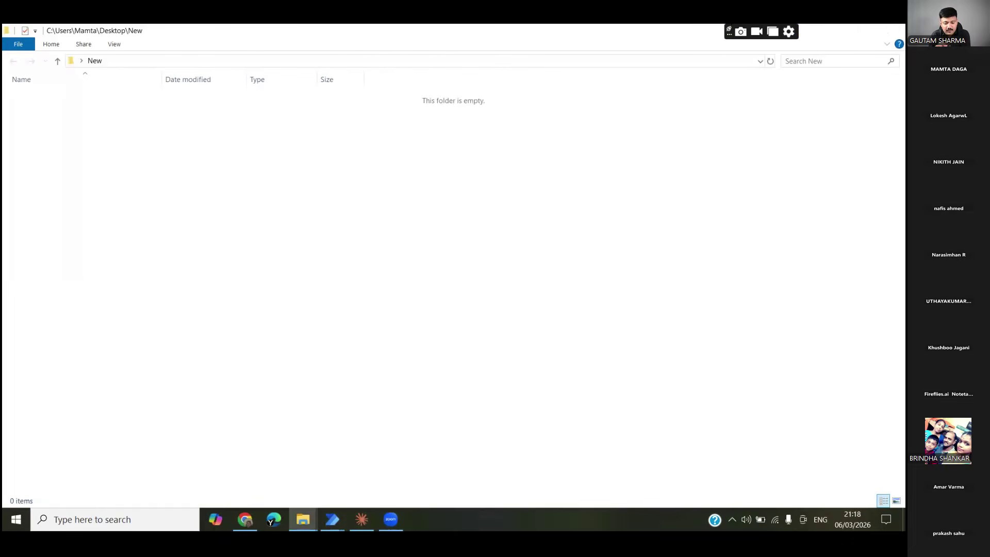
Hide the folder window and bring the Merge pdf flow designer back to the front
key("super+d")
mouse_move(331, 519)
left_click(341, 469)
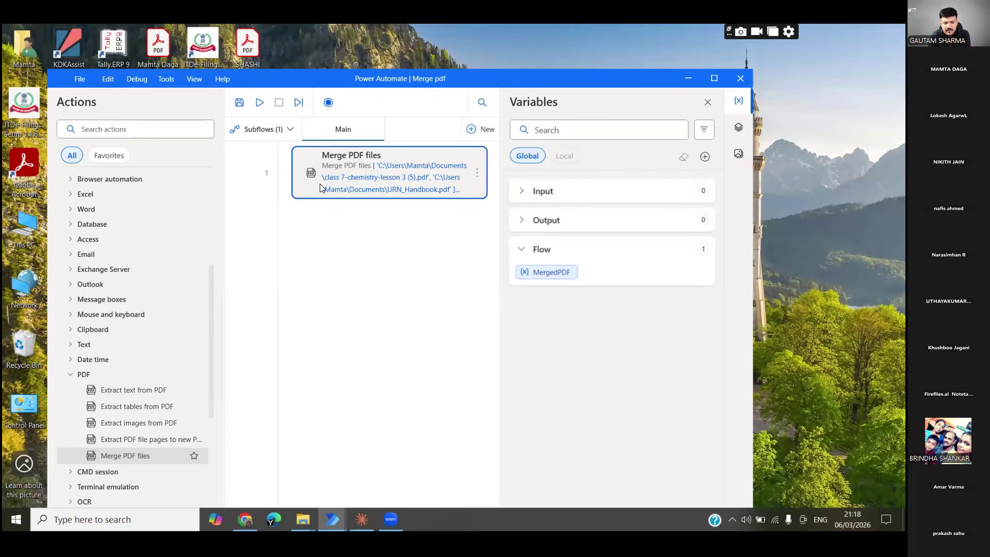
Run the Merge pdf flow, then maximize the Power Automate designer window
left_click(259, 103)
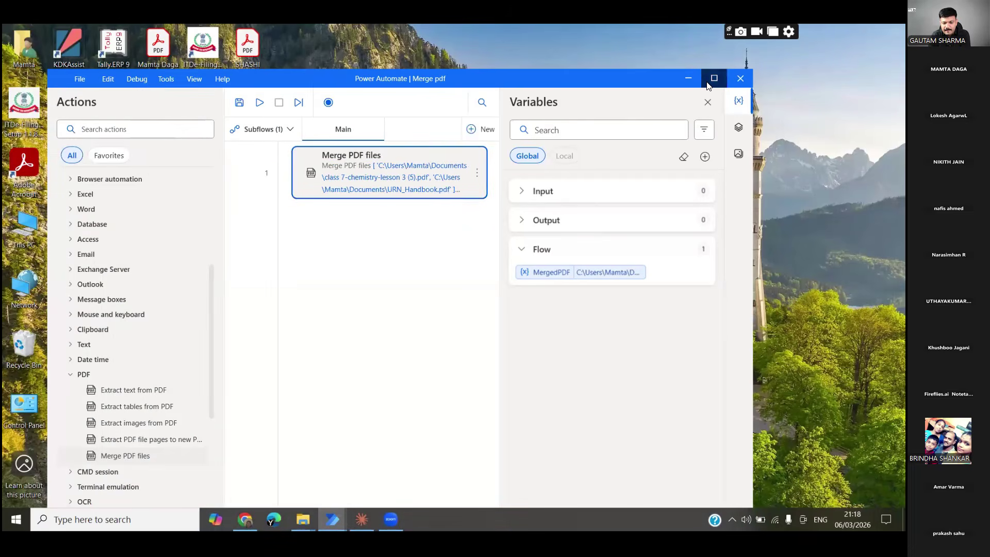
left_click(713, 78)
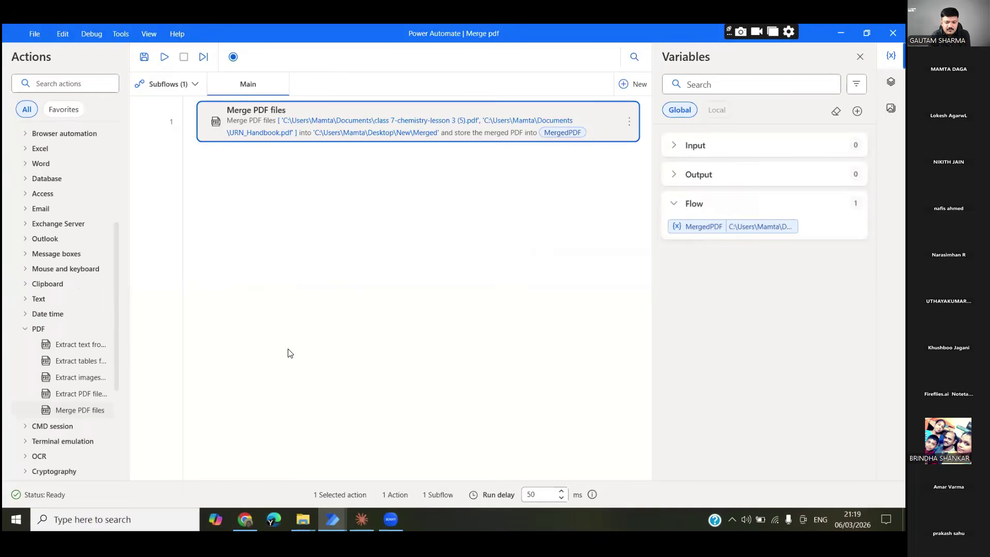
Go back to the Desktop\New folder and choose Open with on the Merged file
mouse_move(303, 519)
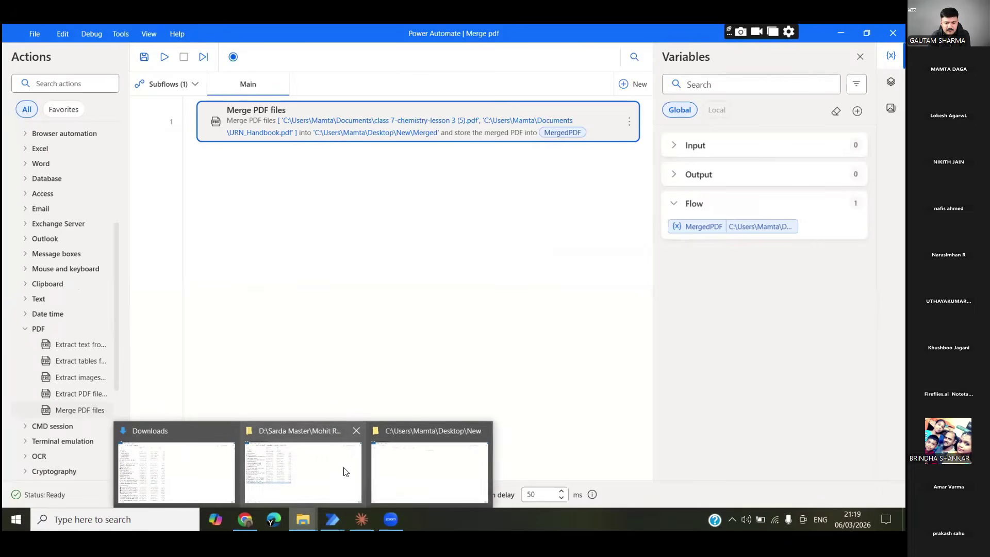
left_click(403, 477)
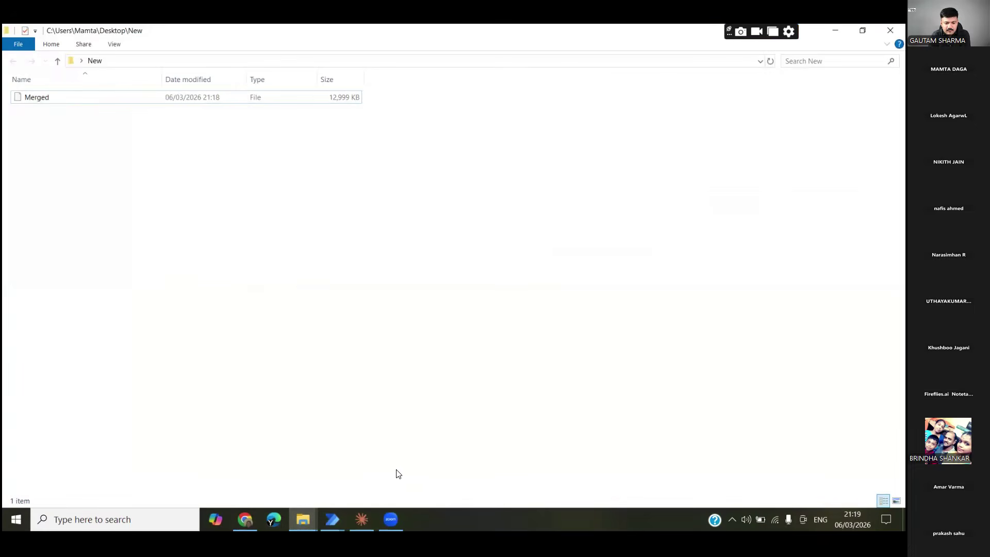
right_click(48, 100)
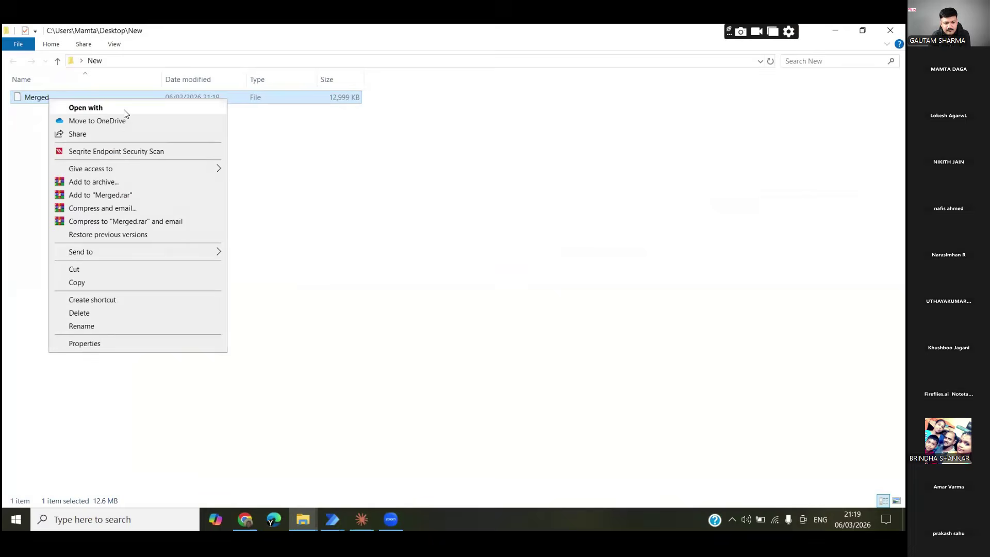
left_click(156, 109)
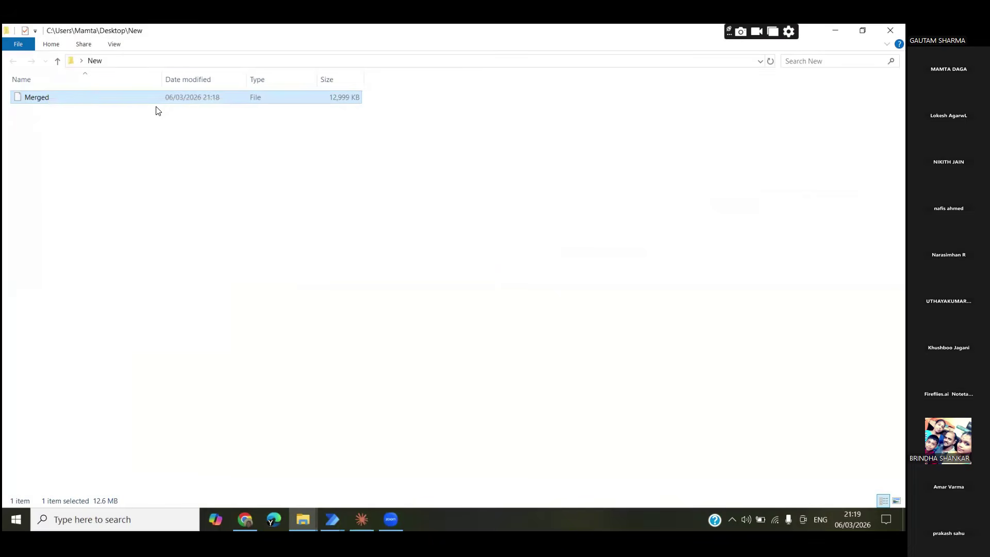
Open Merged in Adobe Acrobat, page through to its last page, then minimize Acrobat
left_click(400, 197)
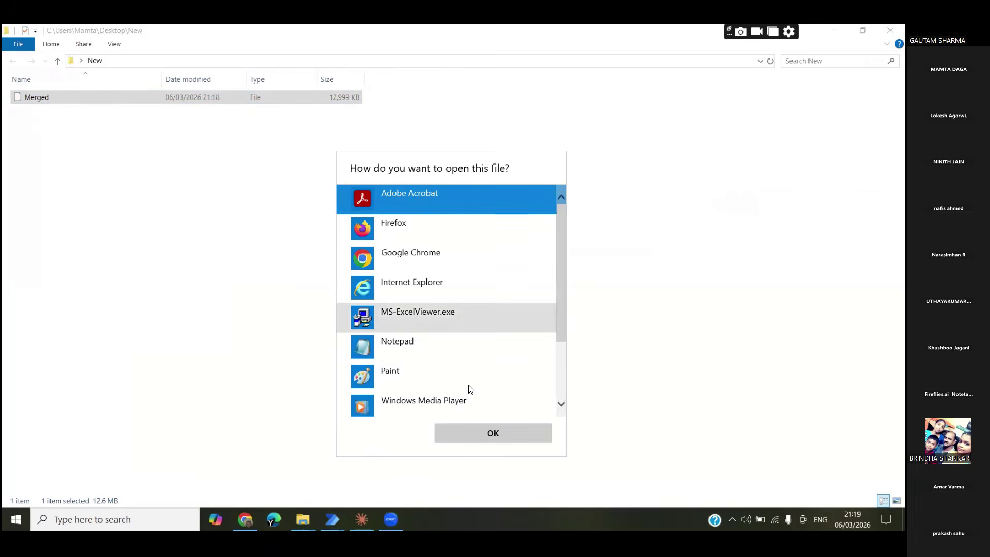
left_click(483, 442)
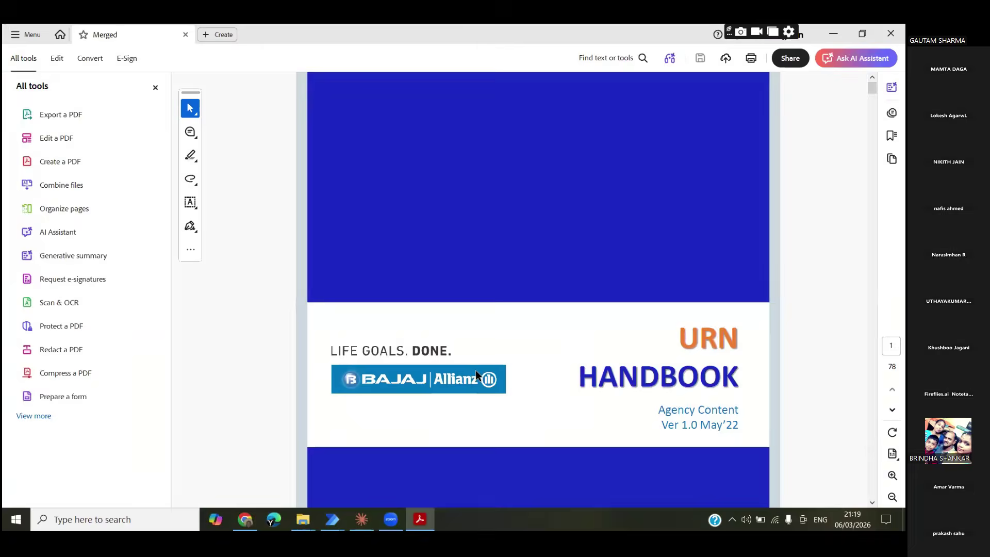
scroll(696, 197, "down", 10)
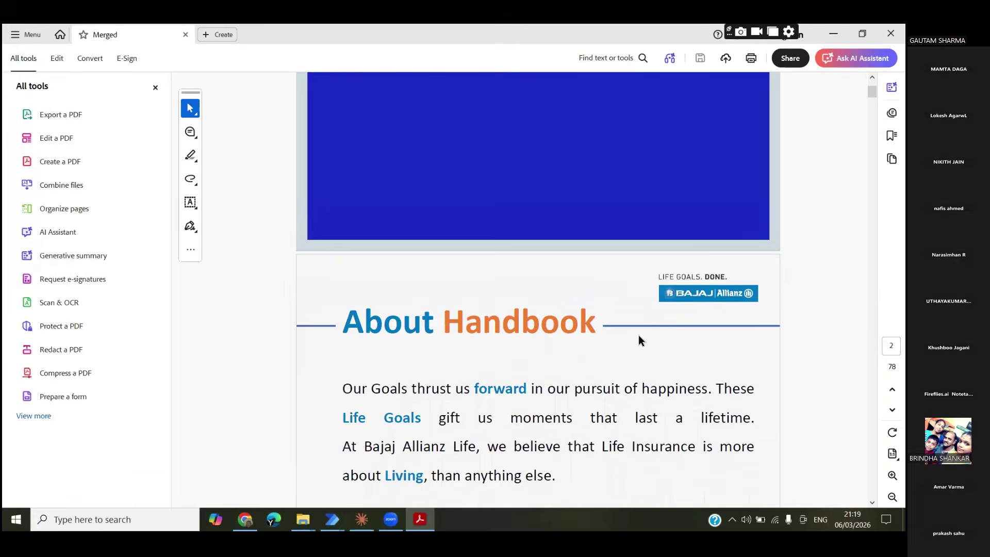
scroll(638, 335, "down", 4)
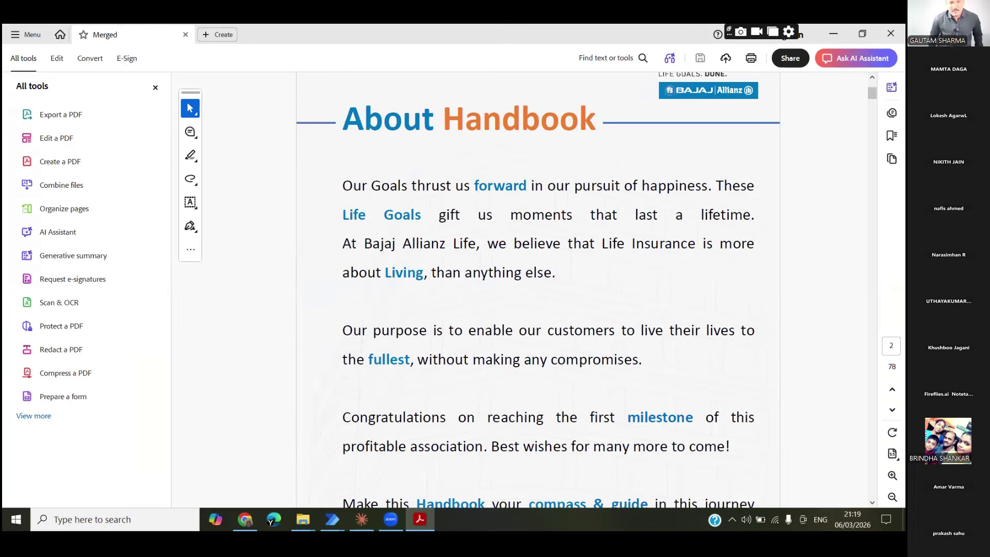
left_click_drag(871, 92, 872, 143)
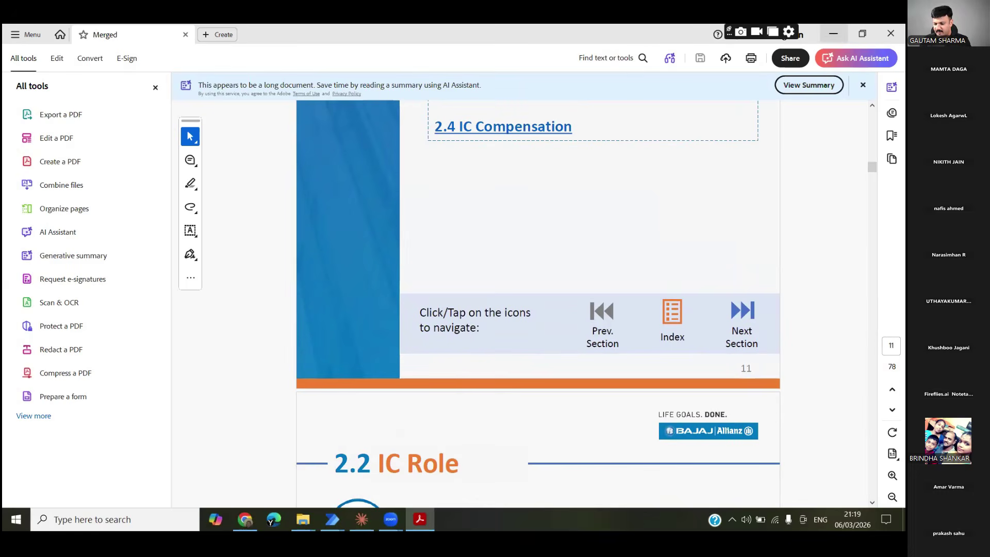
left_click(833, 33)
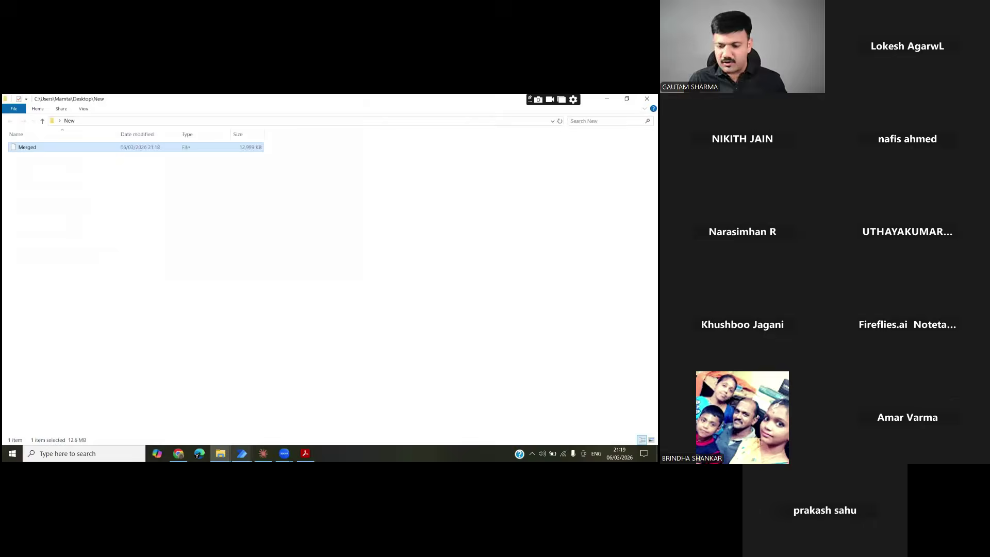
left_click(241, 453)
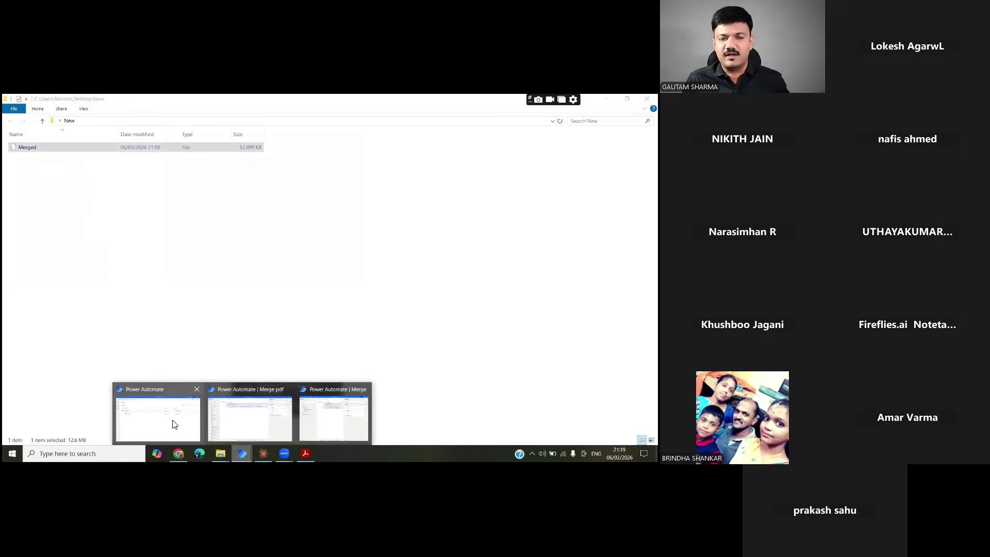
mouse_move(280, 449)
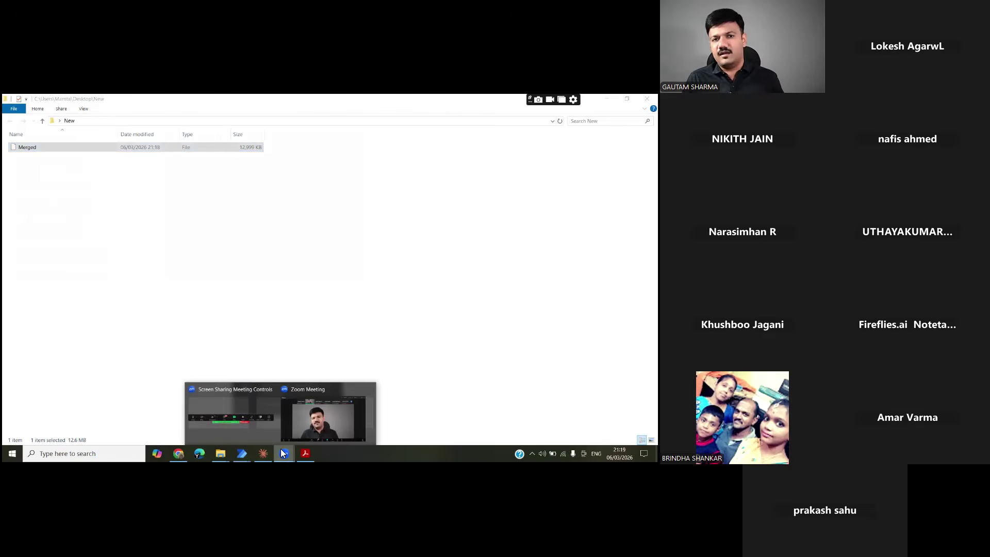
left_click(307, 432)
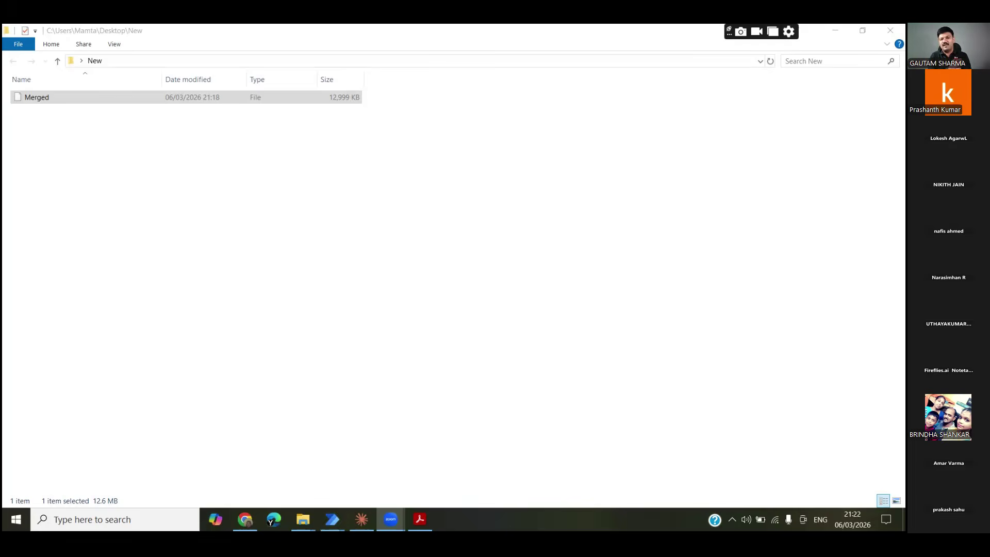
Close every Power Automate window, saving the Merge pdf flow when prompted
left_click(332, 519)
left_click(501, 430)
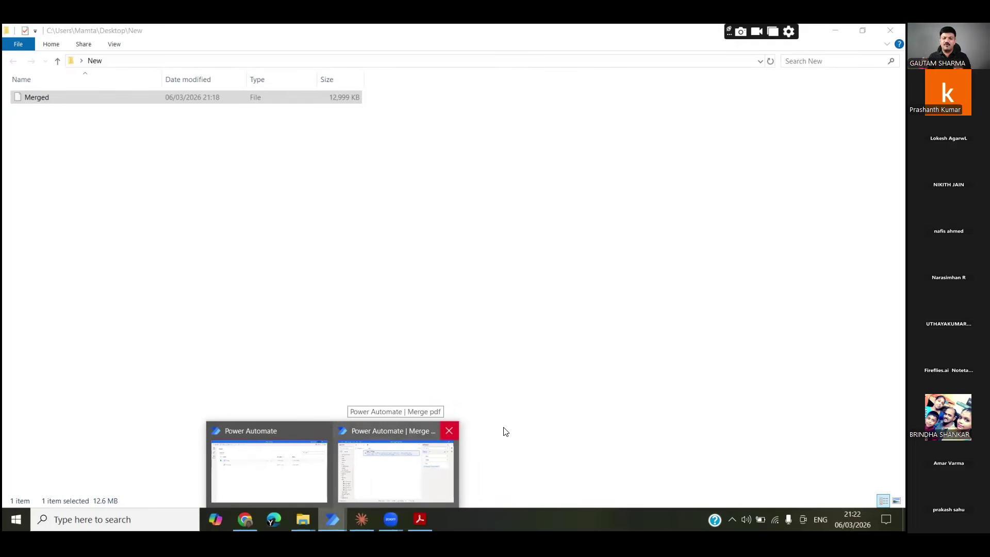
left_click(449, 430)
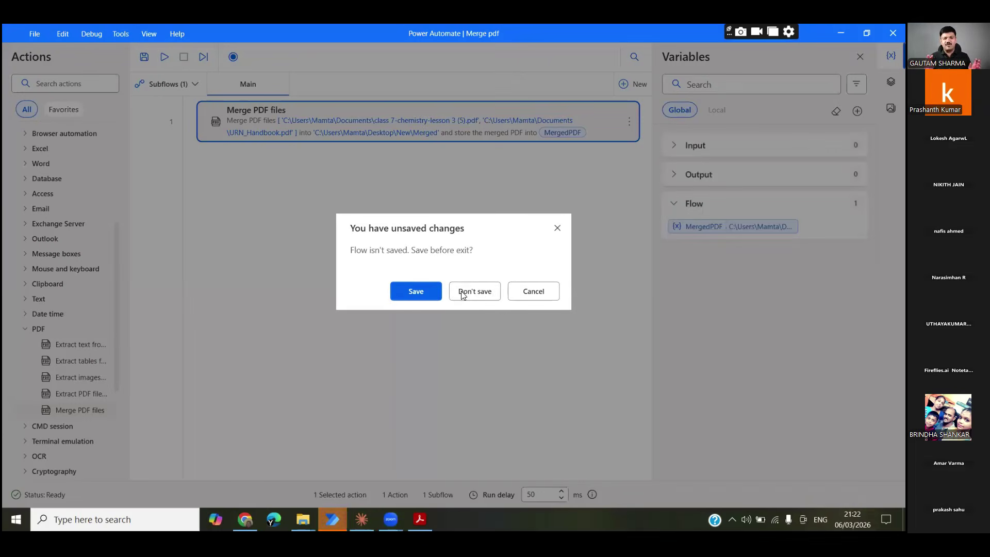
left_click(422, 295)
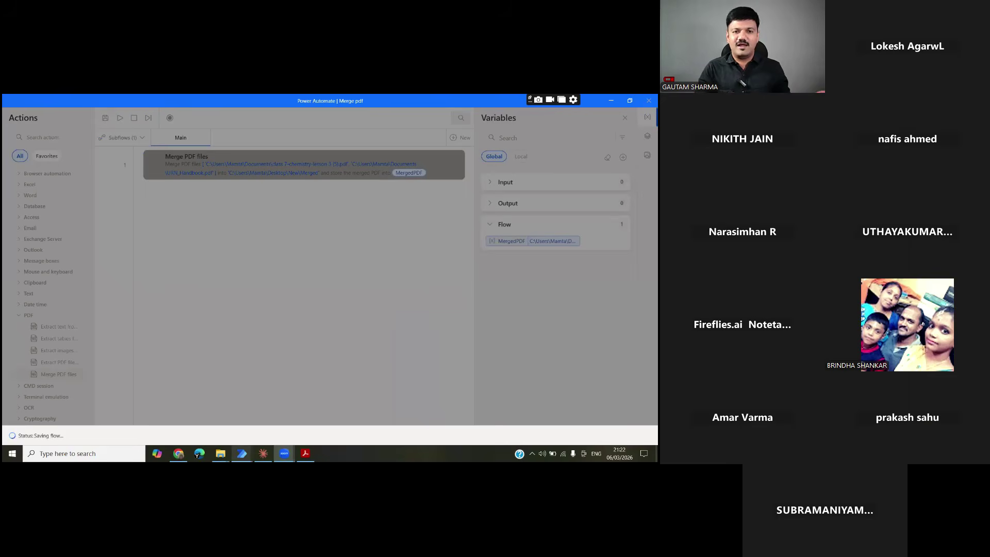
mouse_move(242, 453)
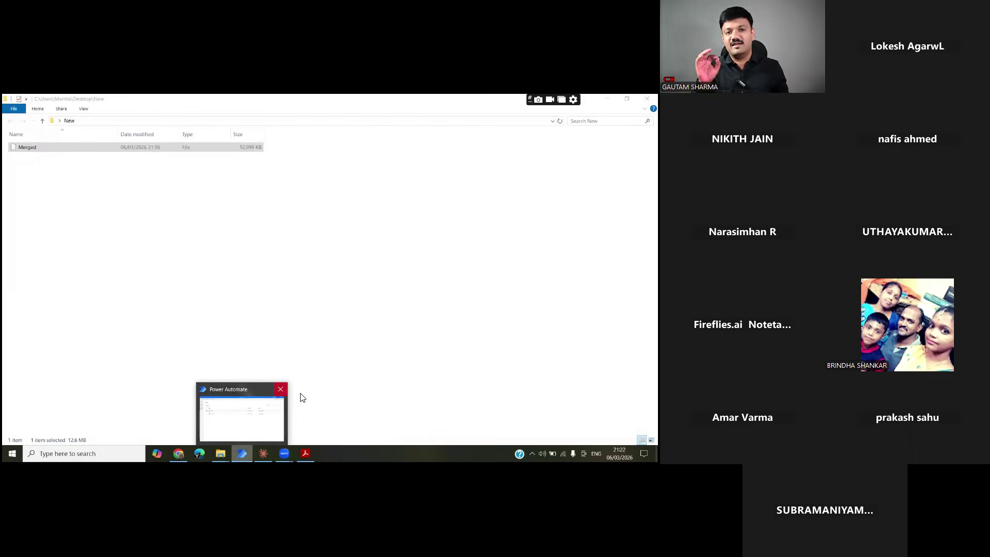
left_click(280, 388)
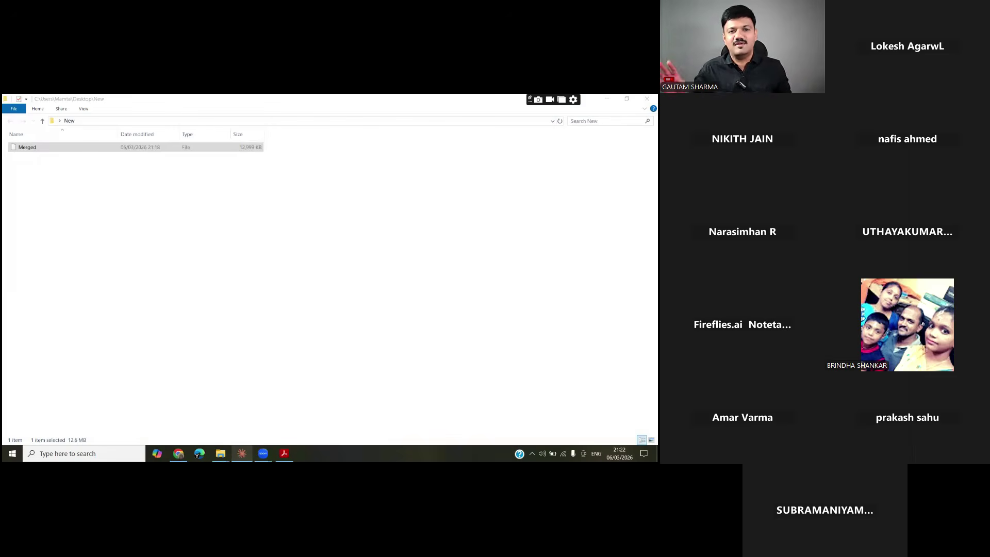
Bring up Power Automate's My flows list, showing Get Kotak Statements from Gmail and Merge Selected PDF
mouse_move(242, 453)
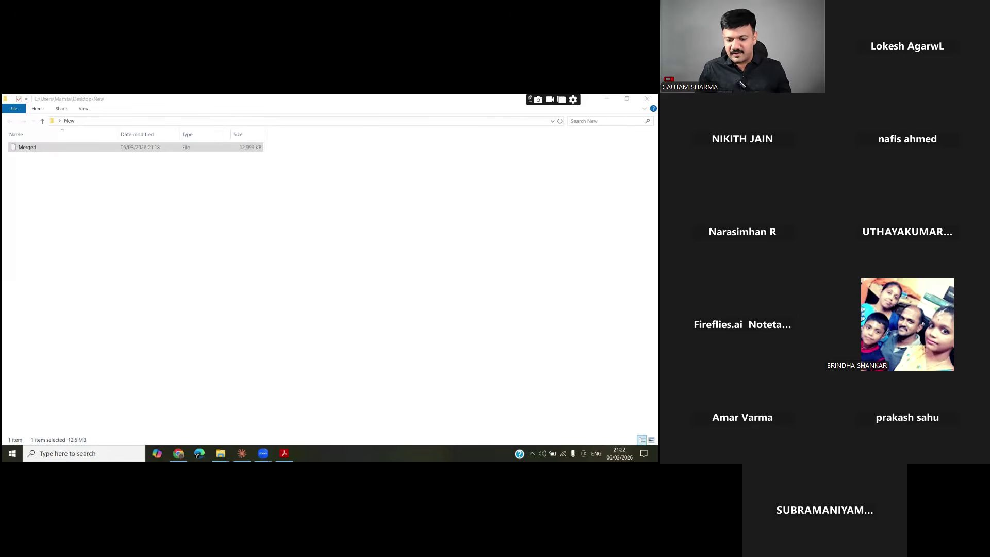
mouse_move(178, 453)
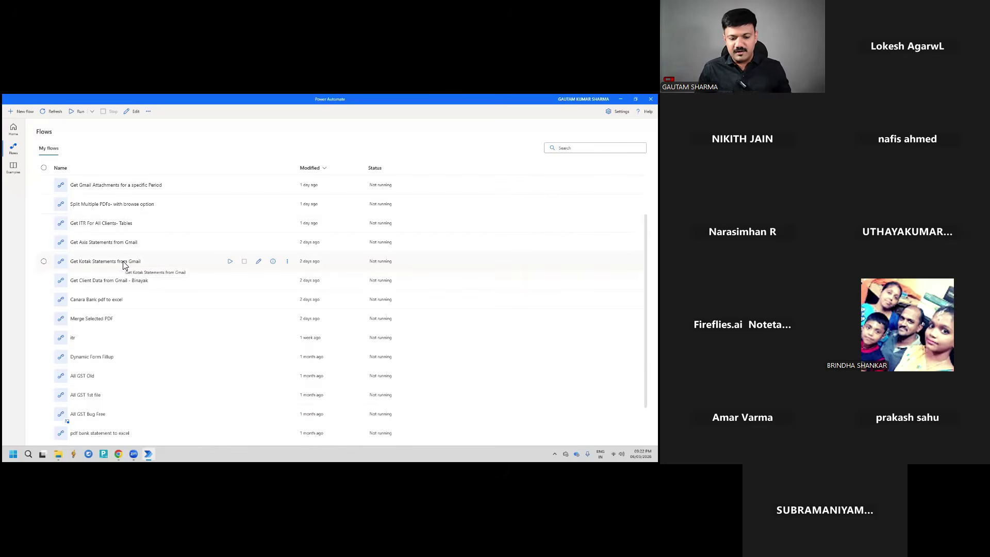
double_click(123, 262)
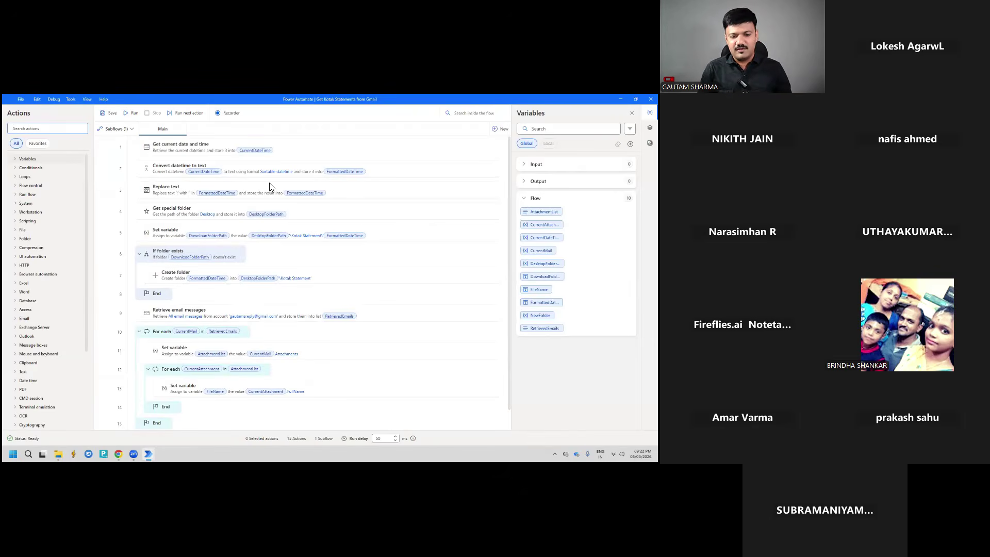
scroll(233, 211, "down", 1)
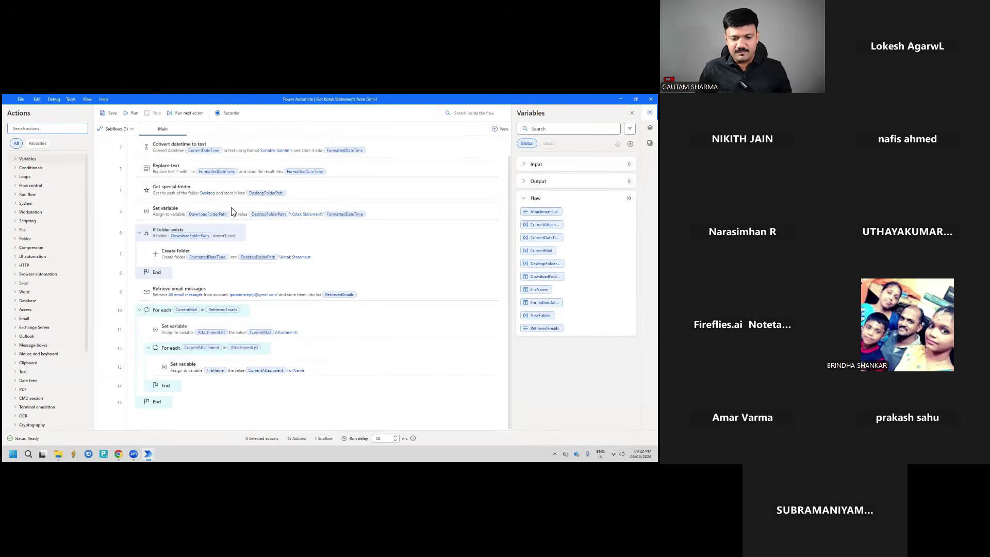
scroll(238, 230, "up", 1)
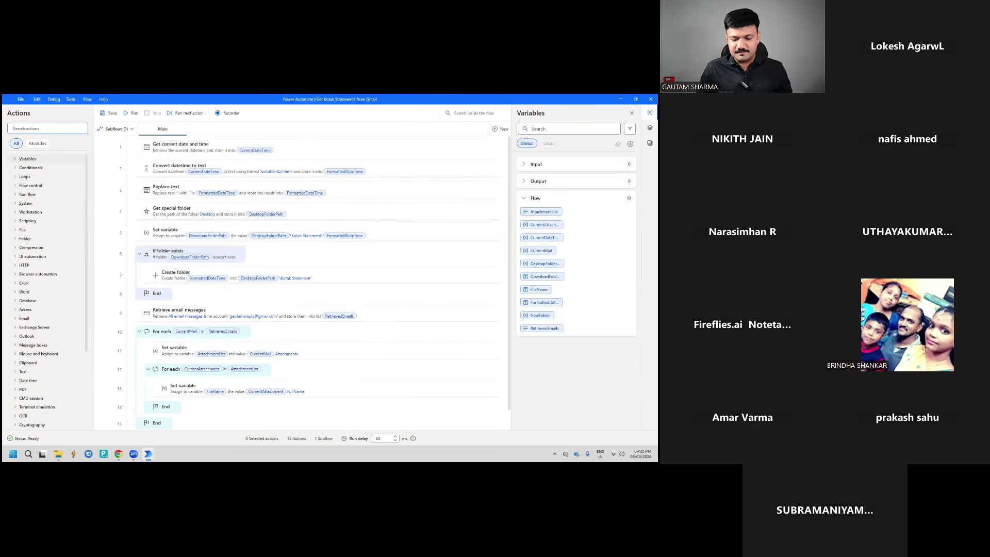
left_click(650, 99)
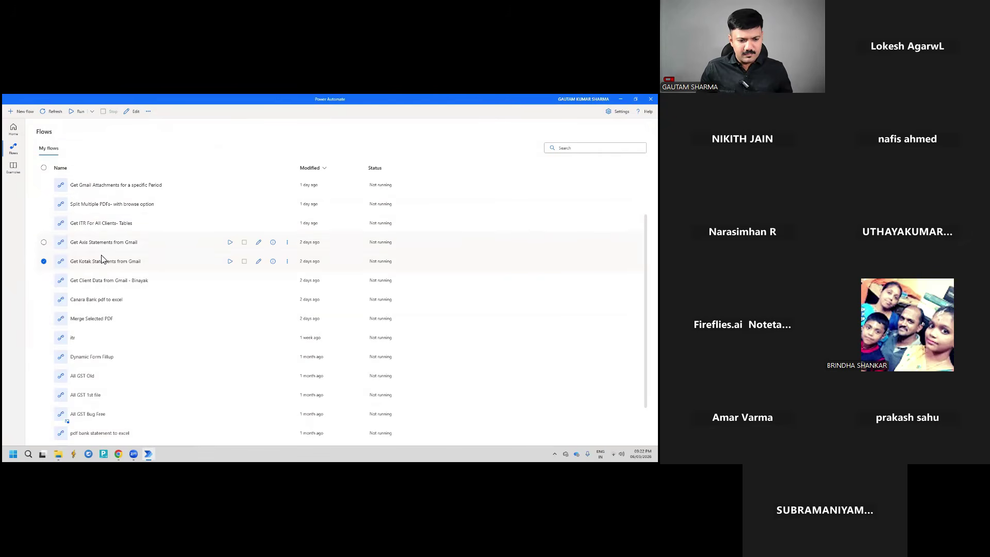
Open the Canara Bank pdf to excel flow in the designer and focus the Search actions box
double_click(106, 301)
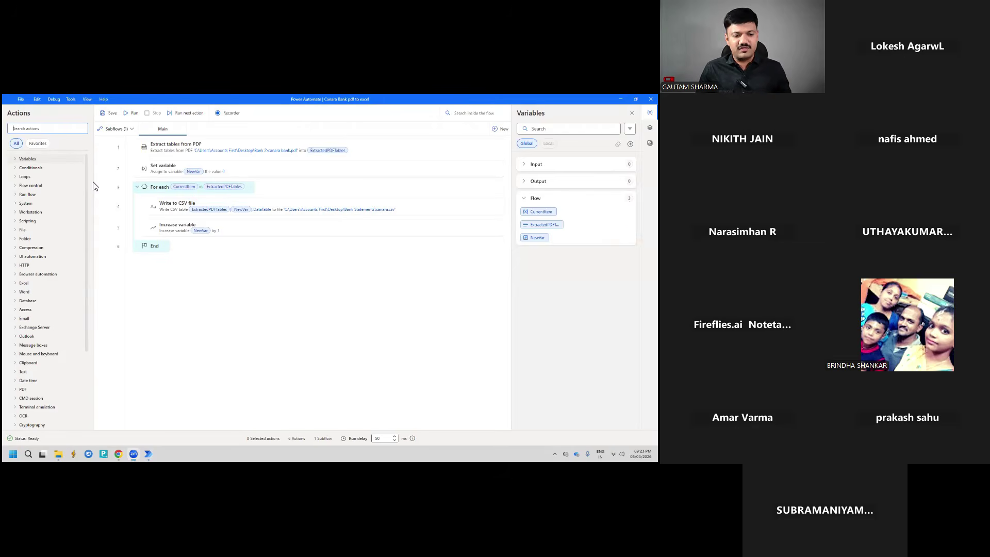
left_click(55, 130)
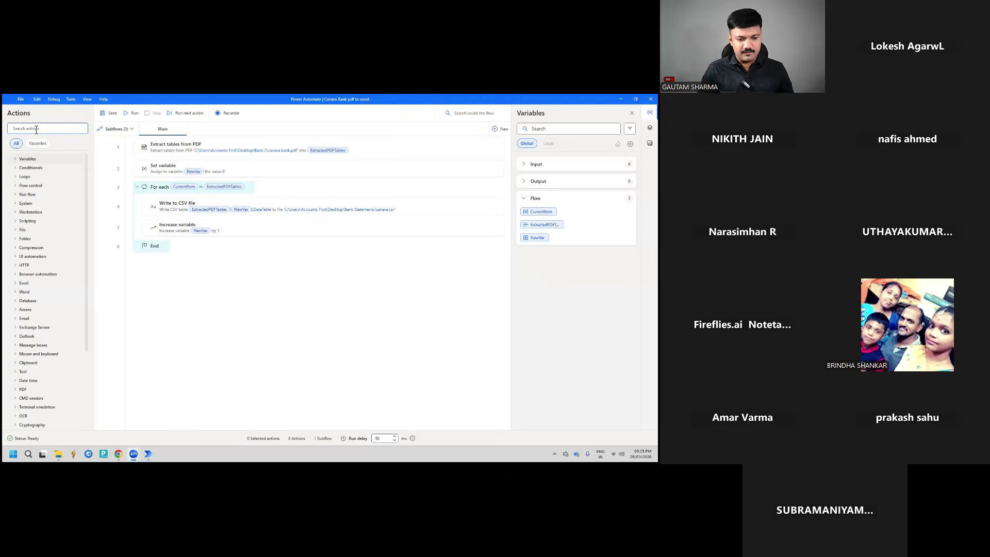
type("ocr")
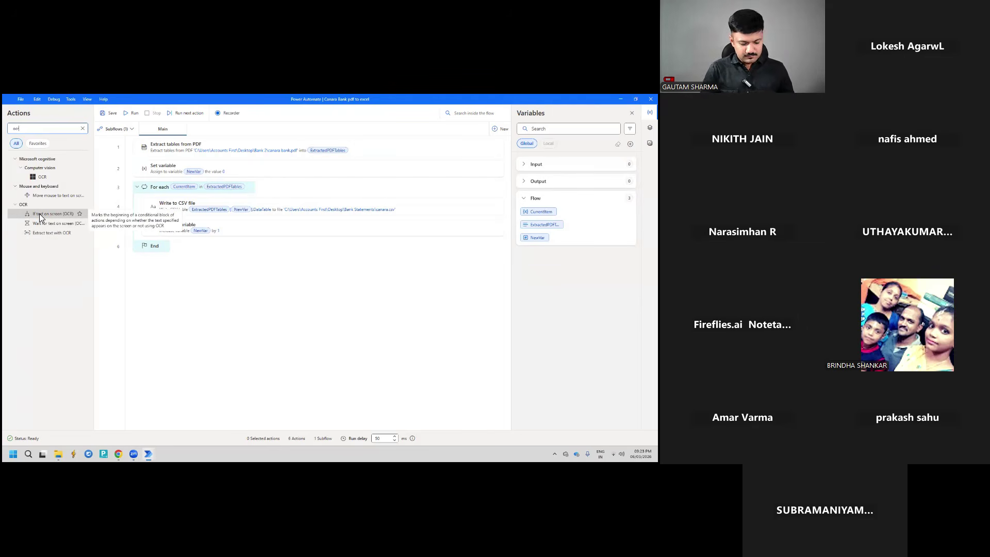
key("BackSpace")
key("BackSpace")
key("BackSpace")
type("image")
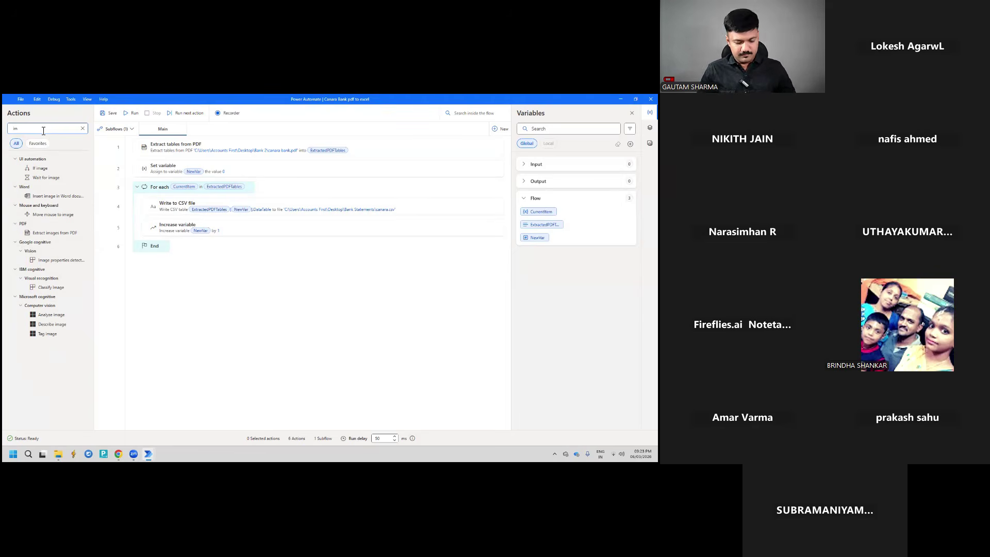
key("BackSpace")
key("BackSpace")
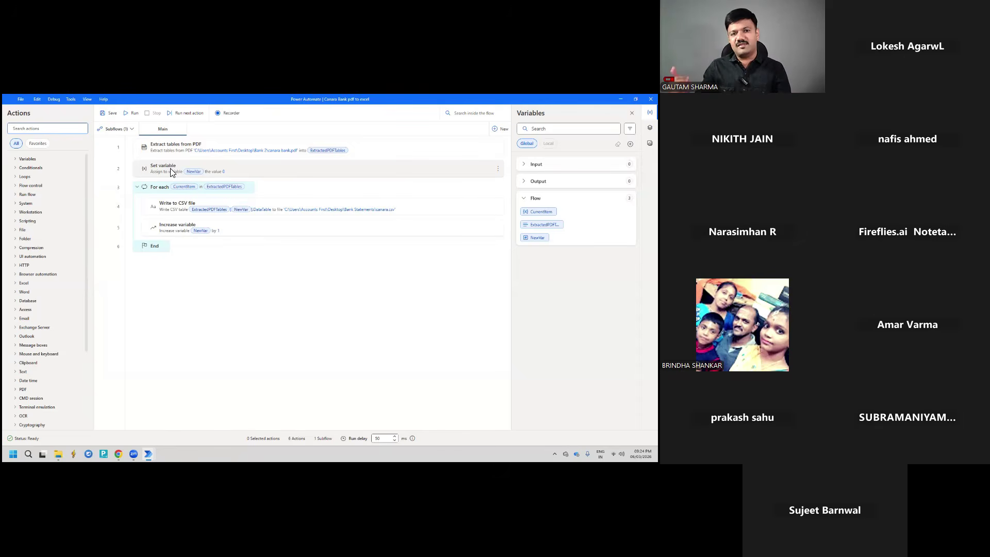
left_click(172, 171)
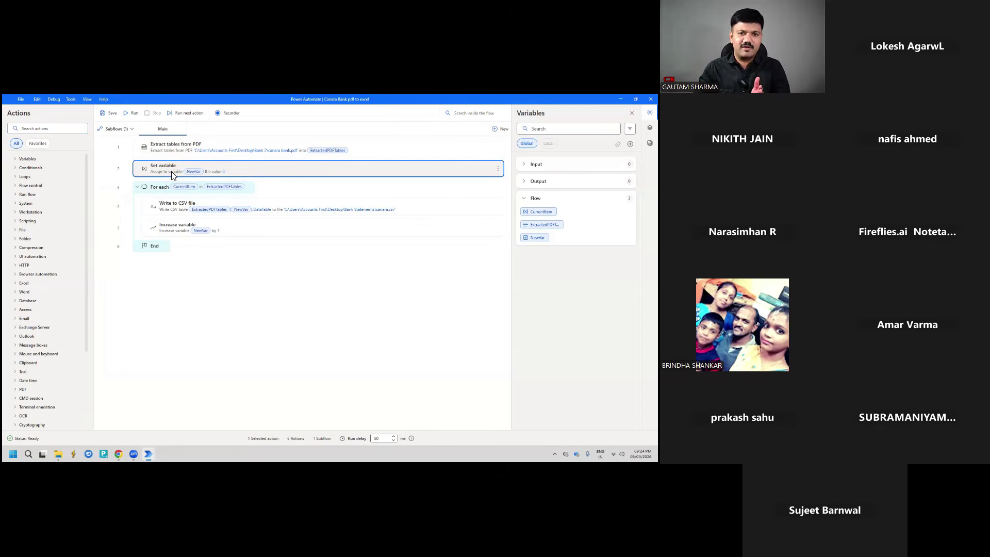
left_click(183, 231)
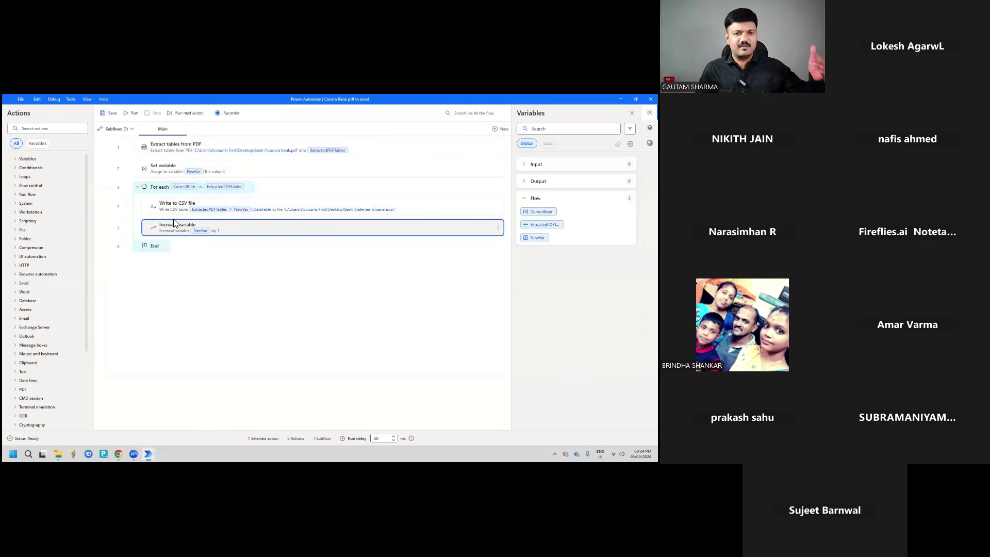
left_click(158, 191)
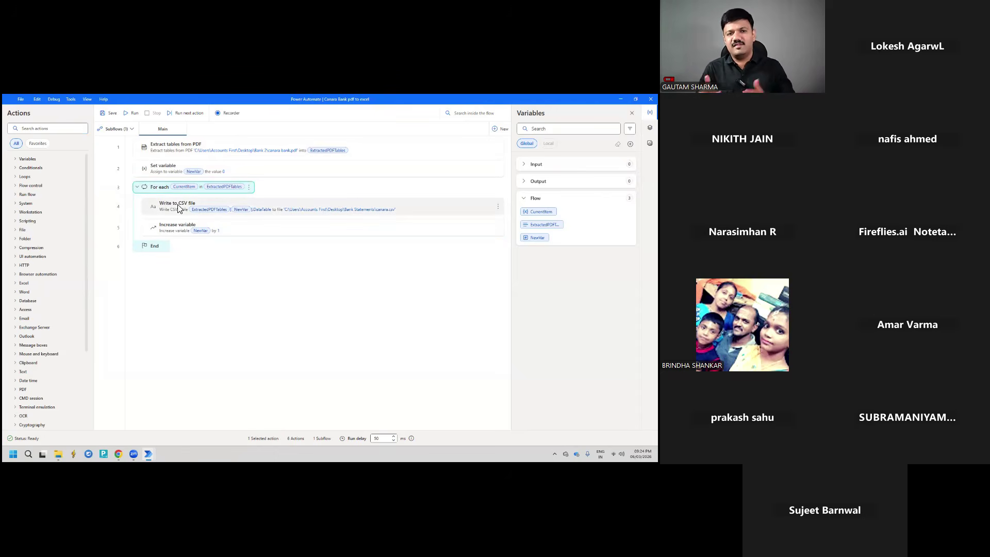
left_click(176, 213)
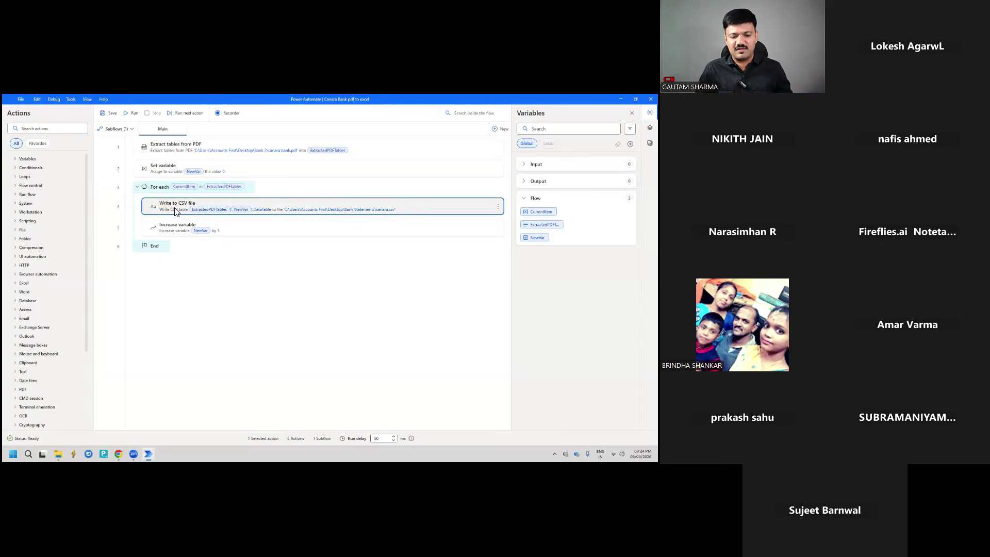